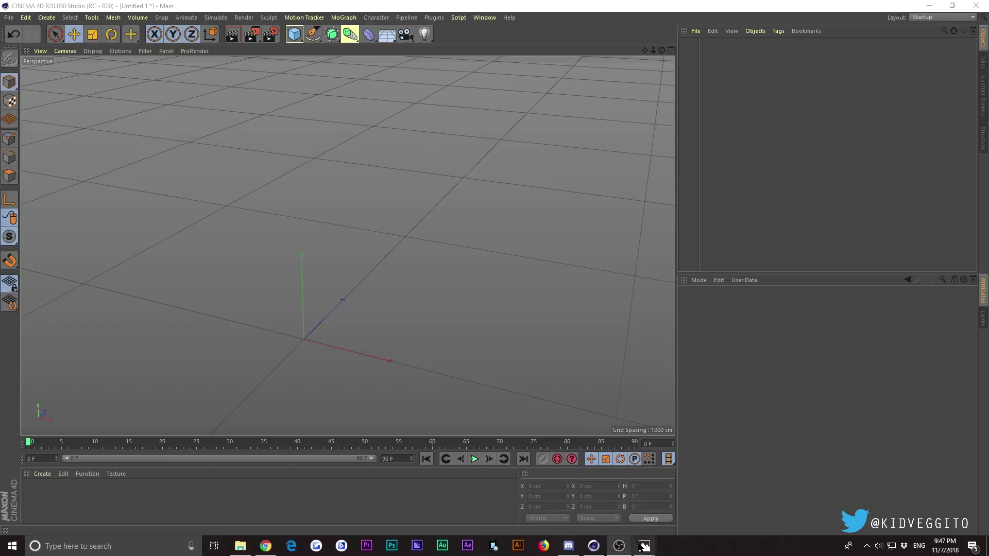
# Look over the two reference character renders in Photos and close both image windows
pyautogui.click(589, 503)
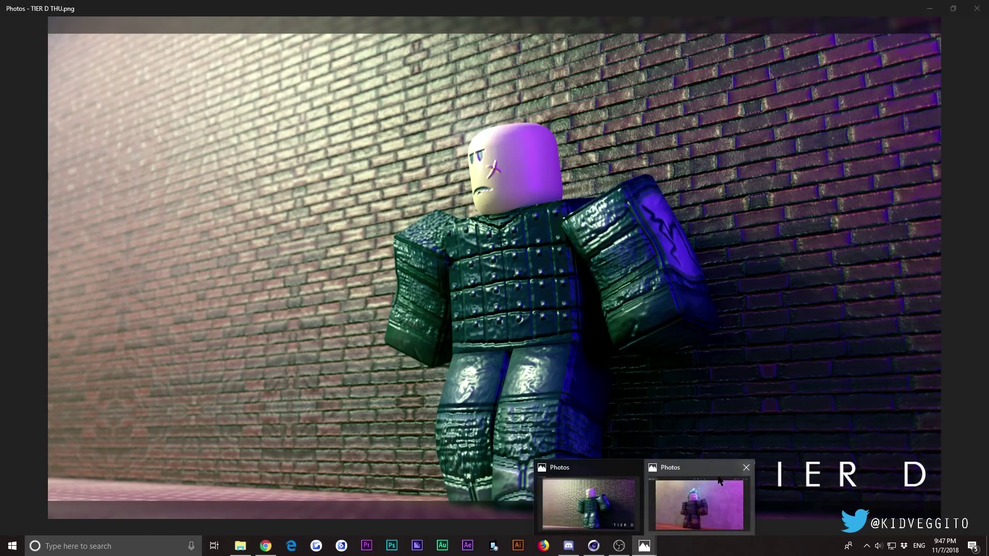
pyautogui.click(690, 492)
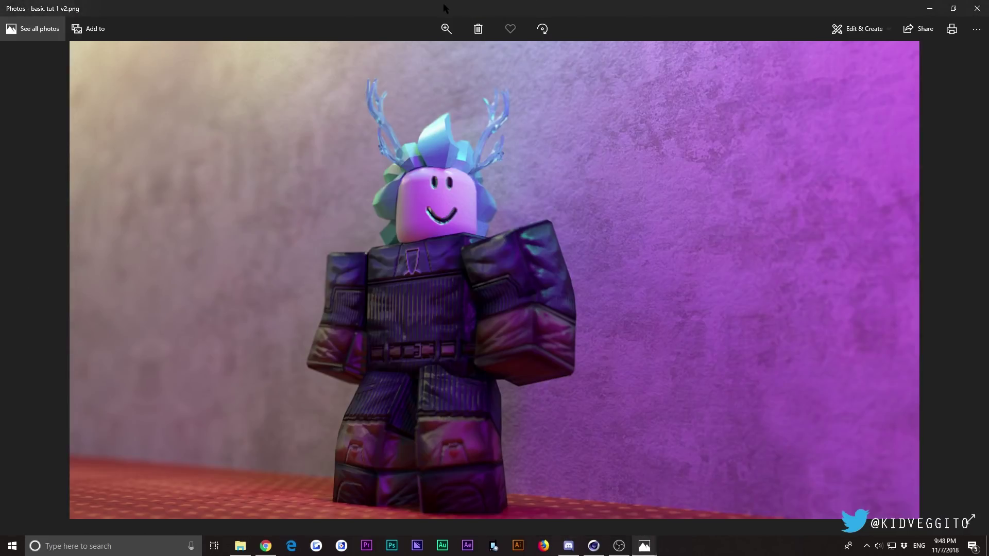
pyautogui.moveTo(444, 6); pyautogui.dragTo(554, 77)
pyautogui.moveTo(619, 82); pyautogui.dragTo(661, 56)
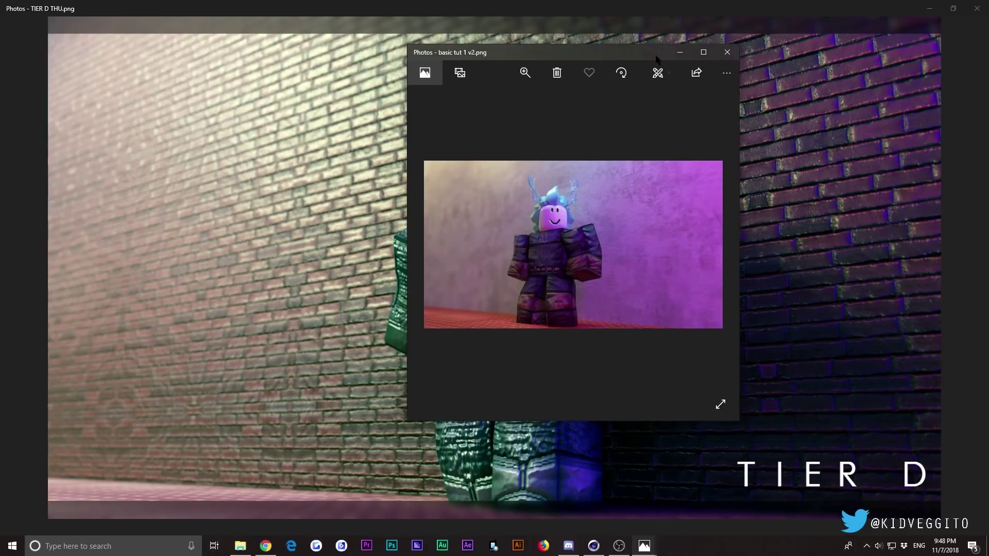
pyautogui.click(728, 52)
pyautogui.moveTo(772, 13); pyautogui.dragTo(379, 62)
pyautogui.click(531, 51)
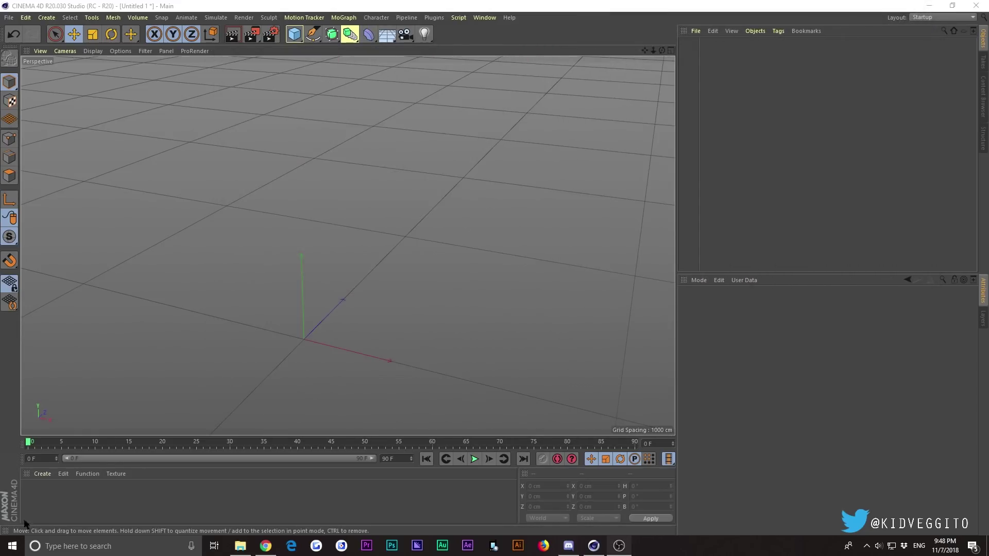
pyautogui.click(42, 473)
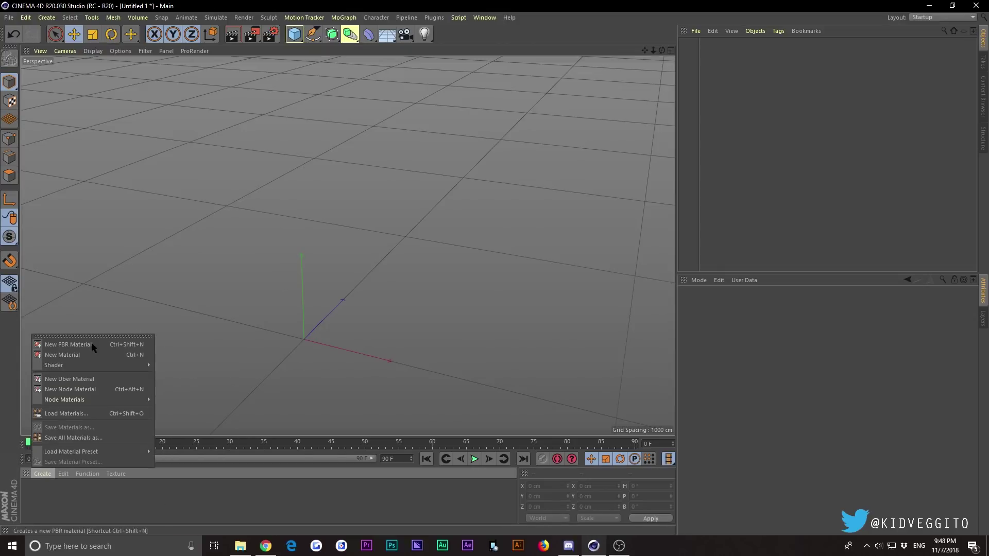
pyautogui.click(470, 136)
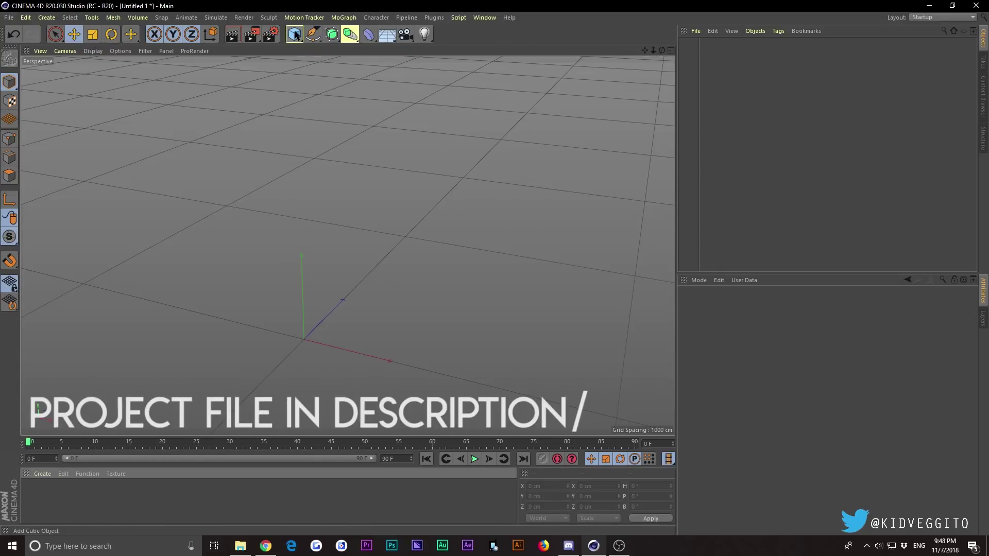
pyautogui.click(9, 18)
pyautogui.click(272, 155)
pyautogui.click(15, 16)
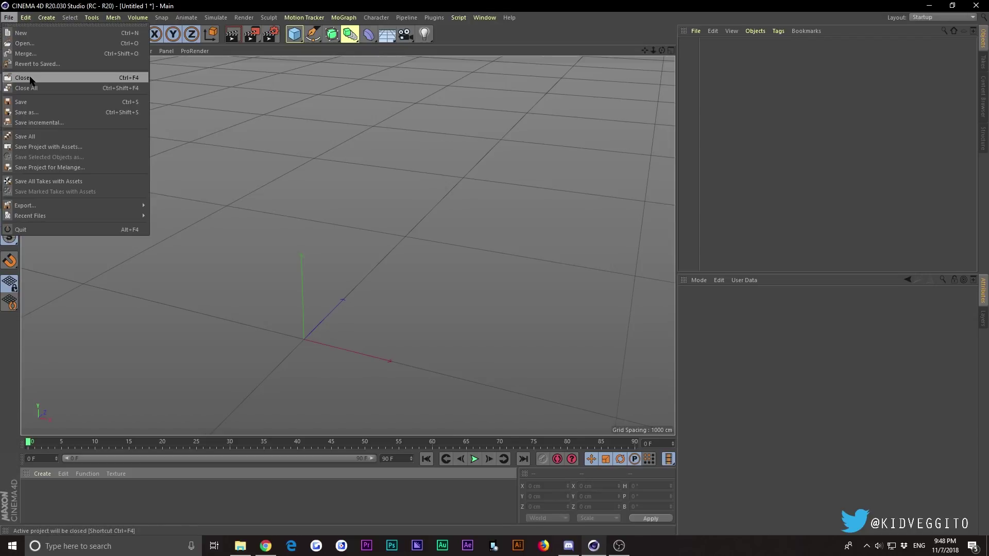
pyautogui.click(7, 18)
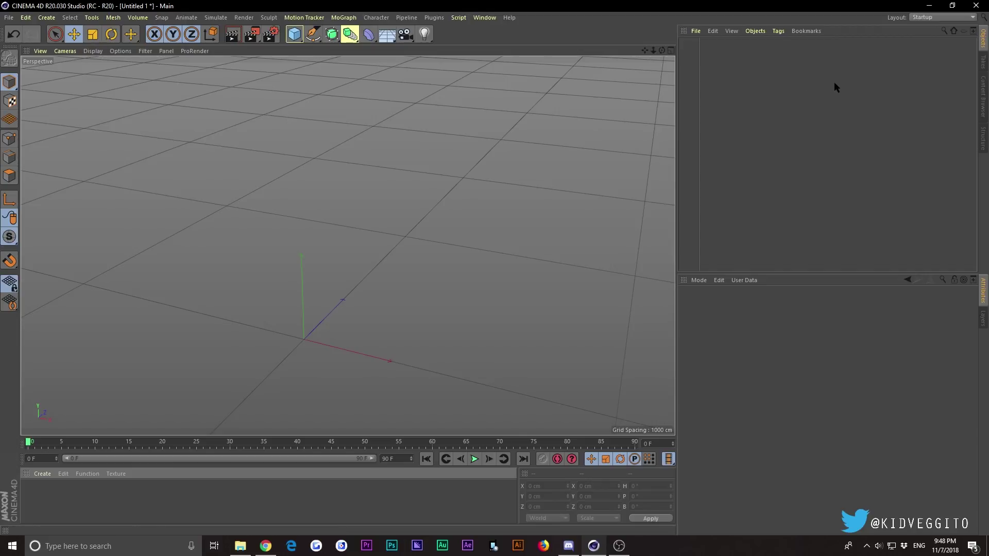
pyautogui.click(983, 103)
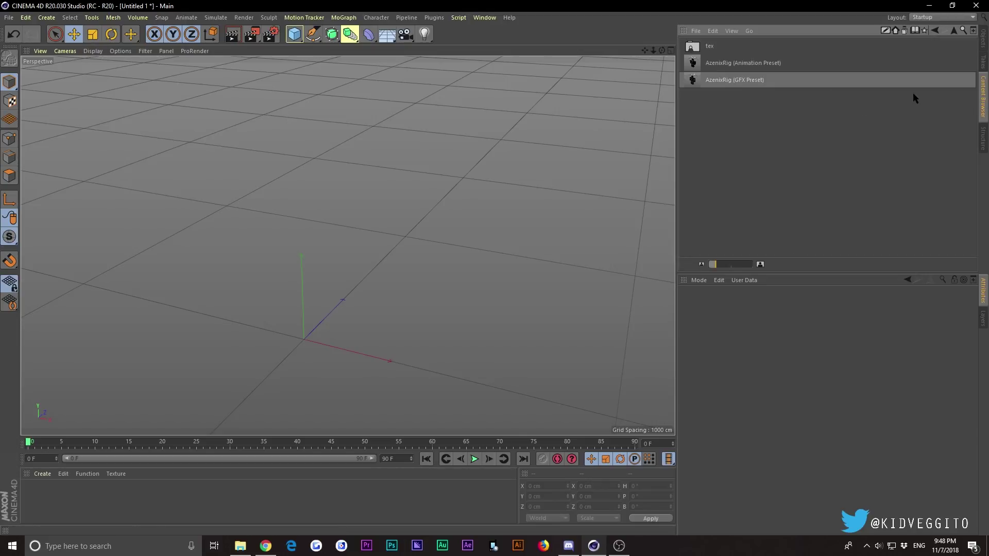
pyautogui.doubleClick(761, 80)
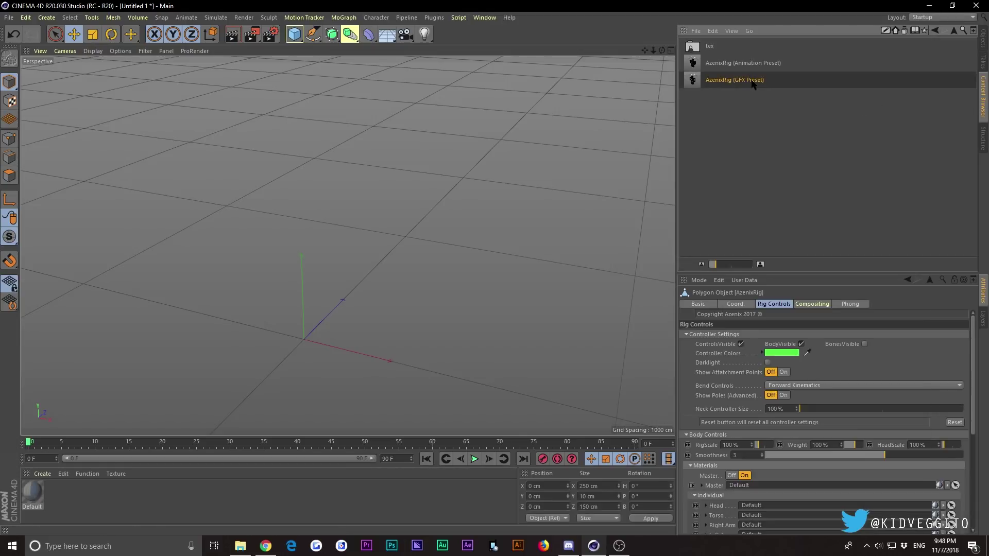
pyautogui.click(981, 49)
pyautogui.press('Delete')
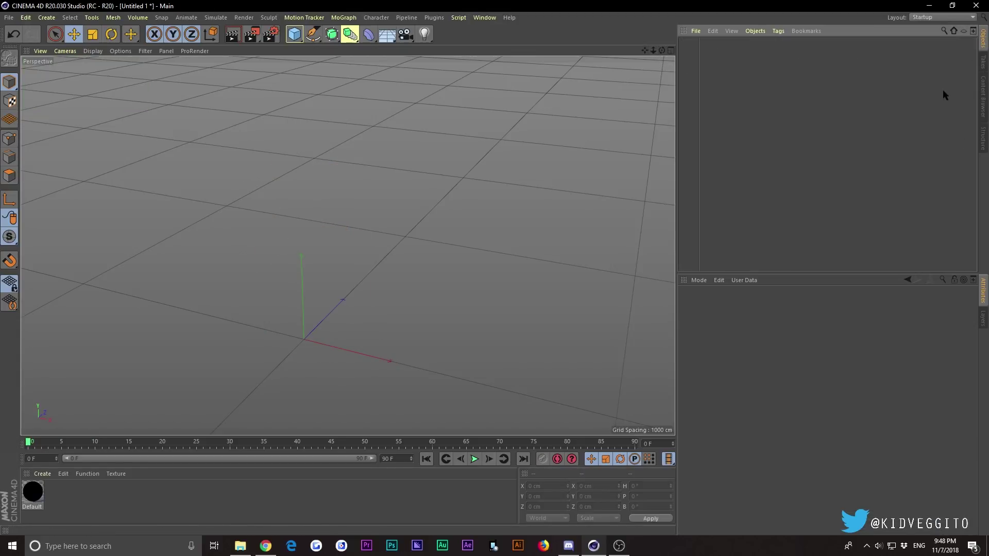
# Load the MA.T.T Rig 1.5 character into the scene from its folder in the preset library
pyautogui.click(982, 100)
pyautogui.click(955, 32)
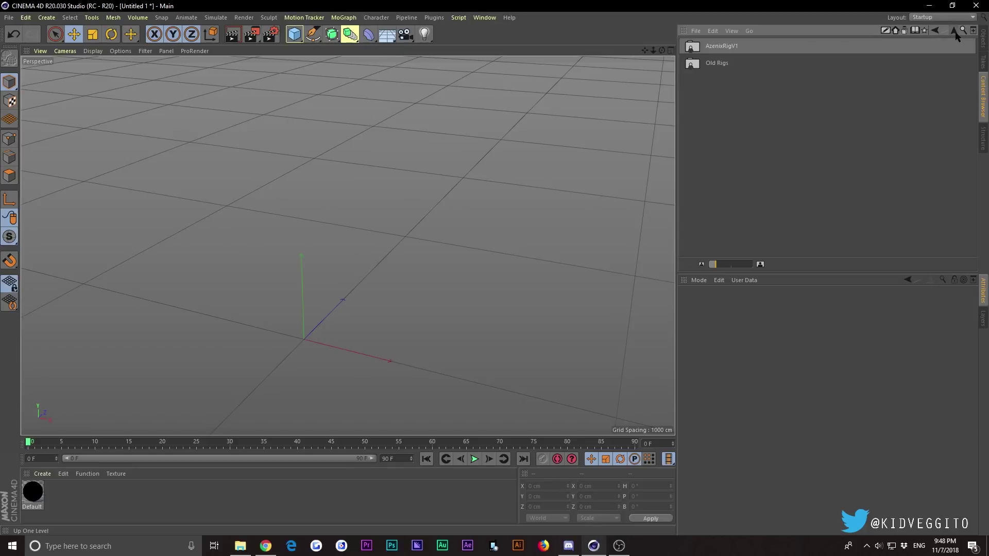
pyautogui.click(953, 30)
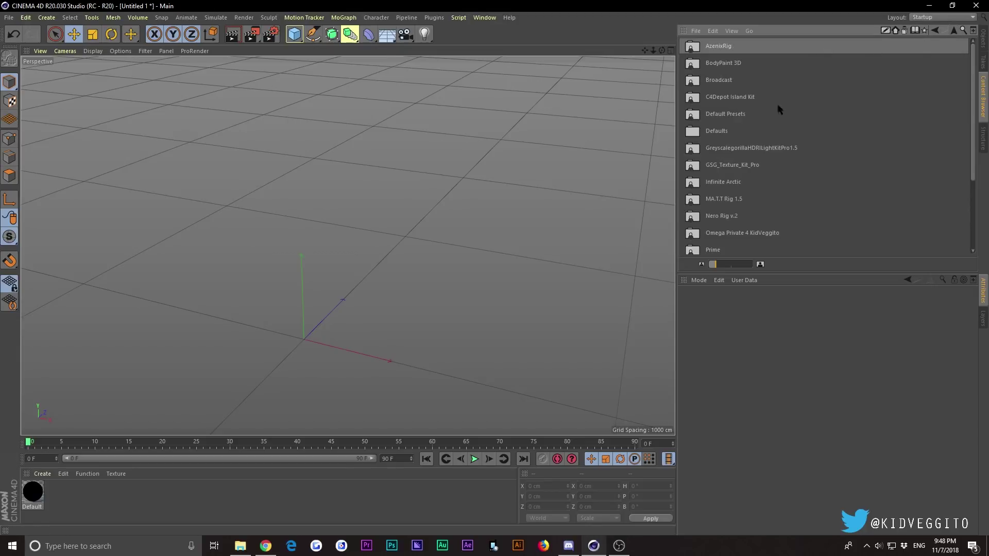
pyautogui.scroll(-2, 747, 167)
pyautogui.scroll(2, 746, 167)
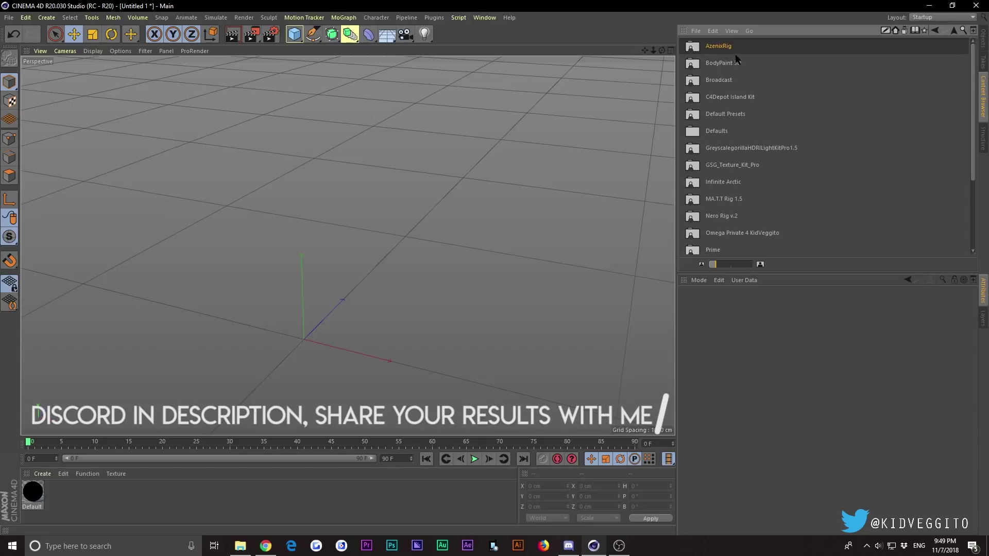
pyautogui.scroll(-3, 962, 69)
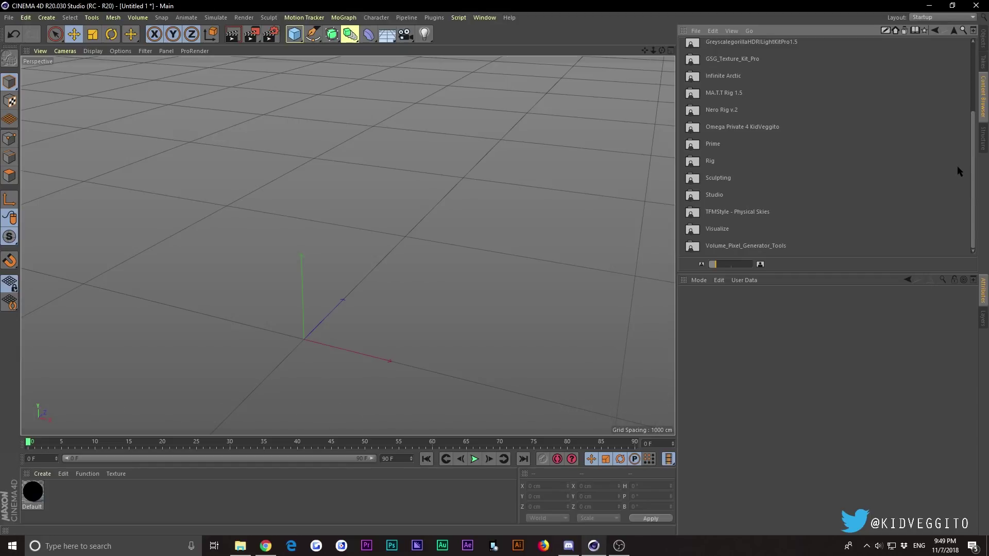
pyautogui.scroll(3, 967, 63)
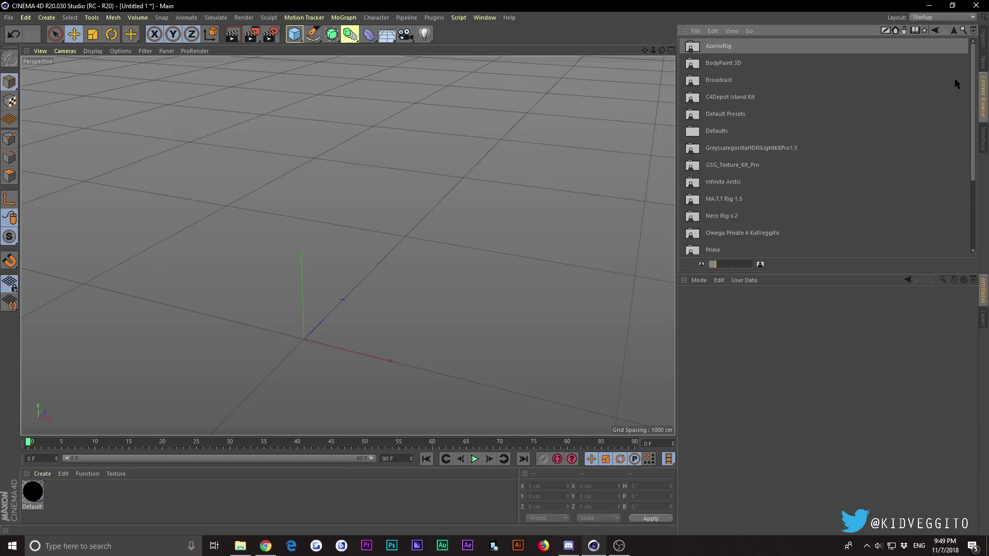
pyautogui.scroll(-3, 966, 87)
pyautogui.scroll(3, 967, 87)
pyautogui.doubleClick(734, 201)
pyautogui.doubleClick(734, 64)
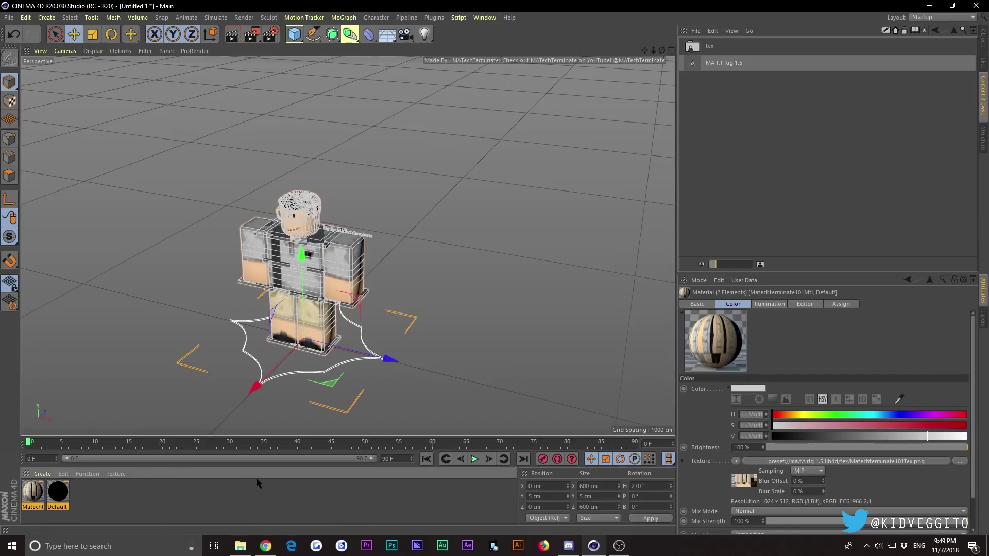
# Delete the rig's textured material and the Default material from the project
pyautogui.press('Delete')
pyautogui.click(291, 213)
pyautogui.press('Delete')
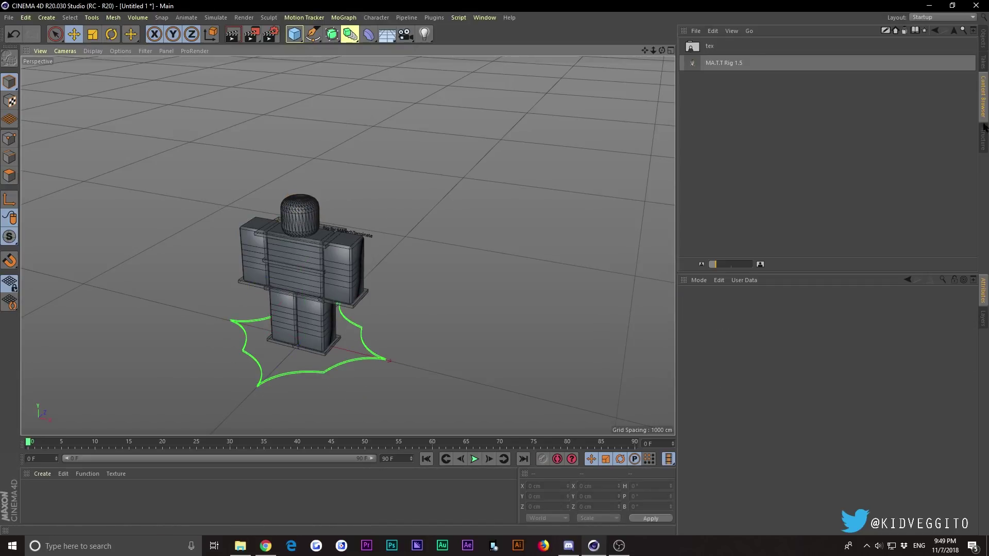
# Create a new Uber material for the character
pyautogui.click(953, 29)
pyautogui.scroll(1, 347, 246)
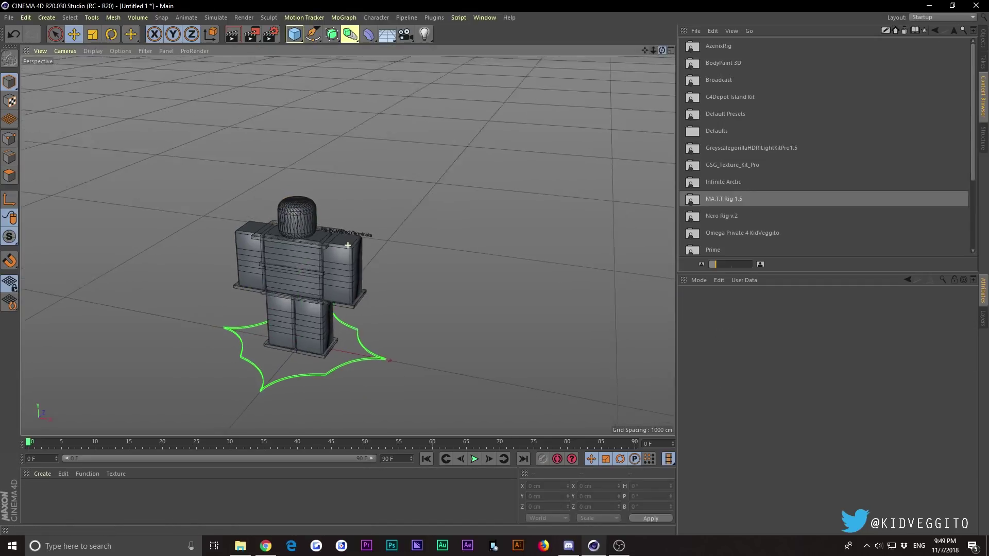
pyautogui.scroll(1, 347, 246)
pyautogui.moveTo(653, 50); pyautogui.dragTo(638, 54)
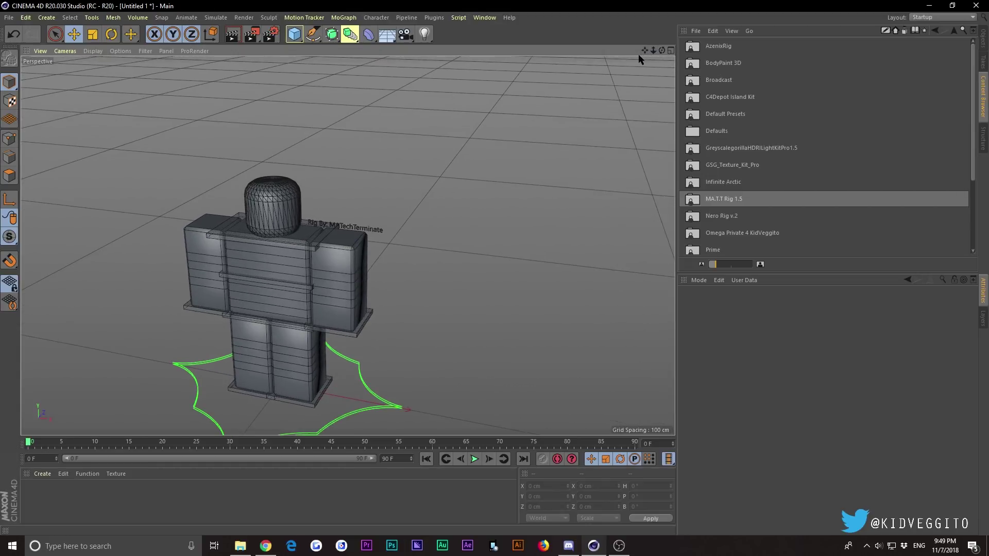
pyautogui.moveTo(638, 54); pyautogui.dragTo(667, 50)
pyautogui.click(42, 474)
pyautogui.click(54, 494)
pyautogui.click(42, 475)
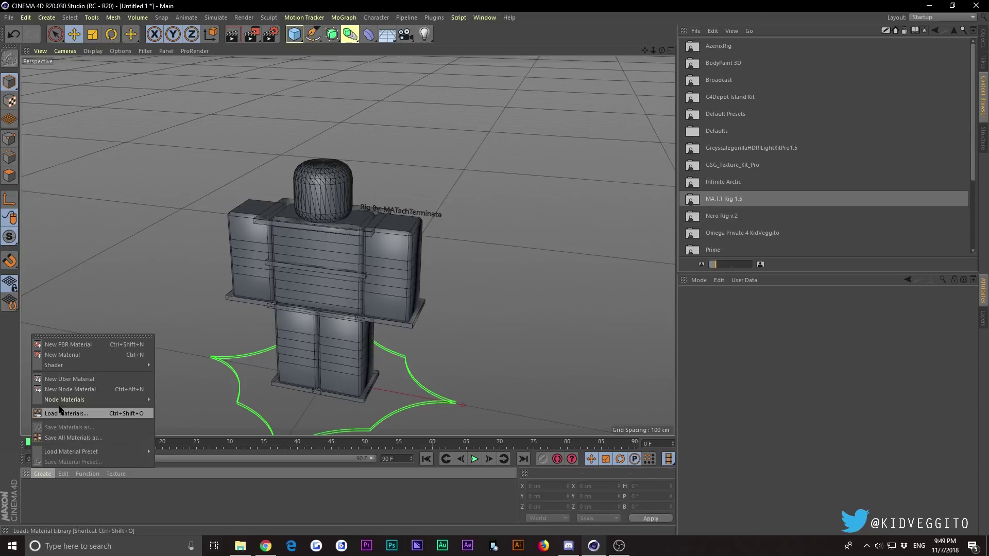
pyautogui.click(69, 509)
pyautogui.click(42, 474)
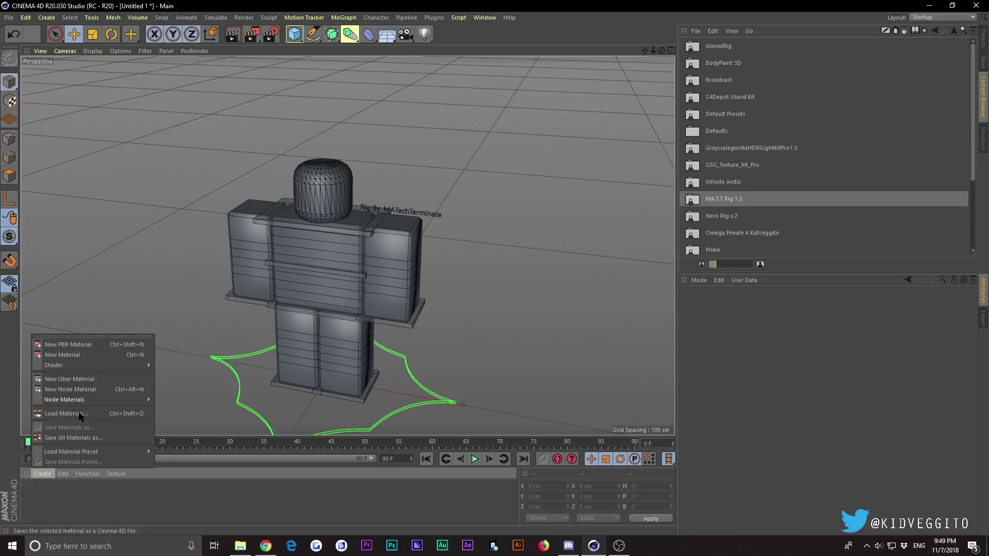
pyautogui.click(80, 380)
# Rename the Uber material as Character
pyautogui.doubleClick(33, 491)
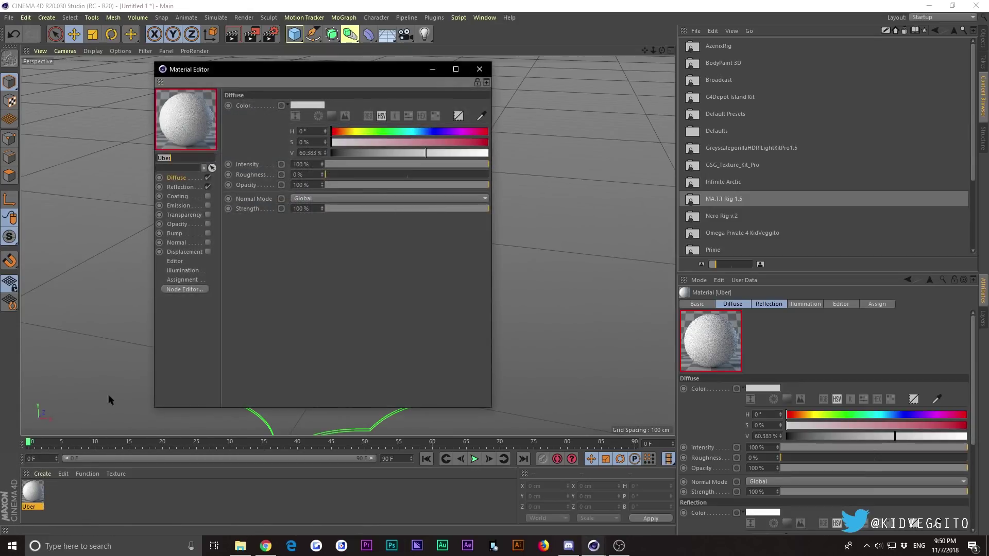
pyautogui.click(283, 105)
pyautogui.click(314, 148)
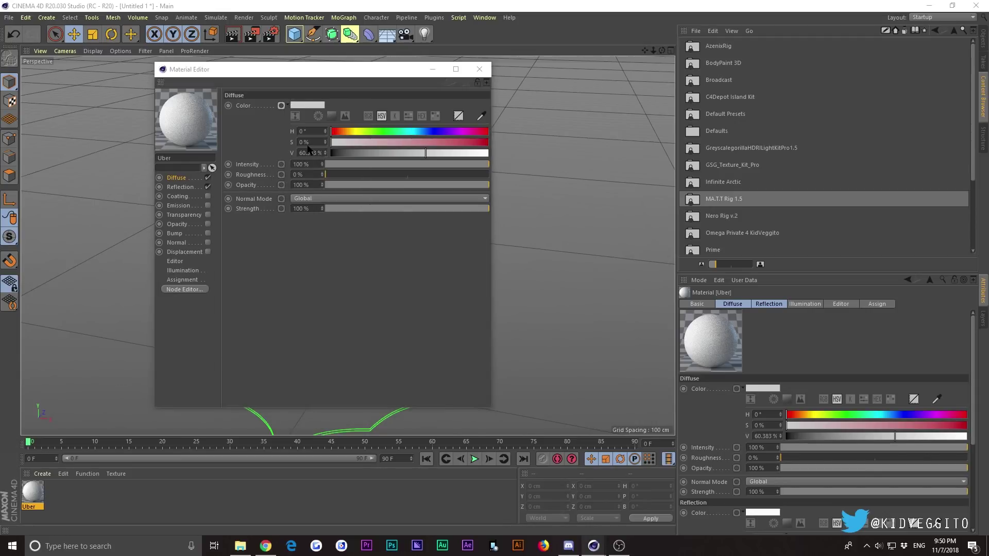
pyautogui.click(721, 444)
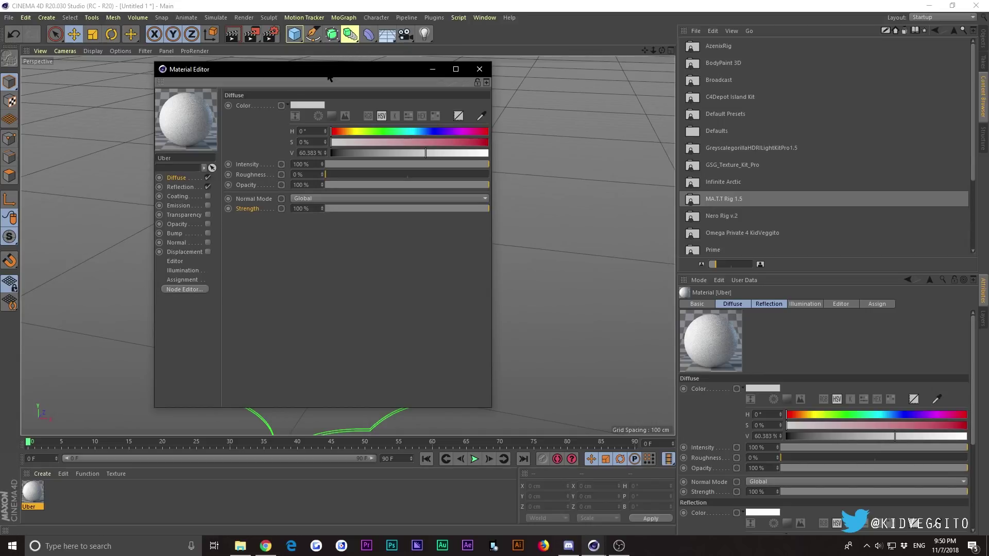
pyautogui.moveTo(267, 69); pyautogui.dragTo(257, 148)
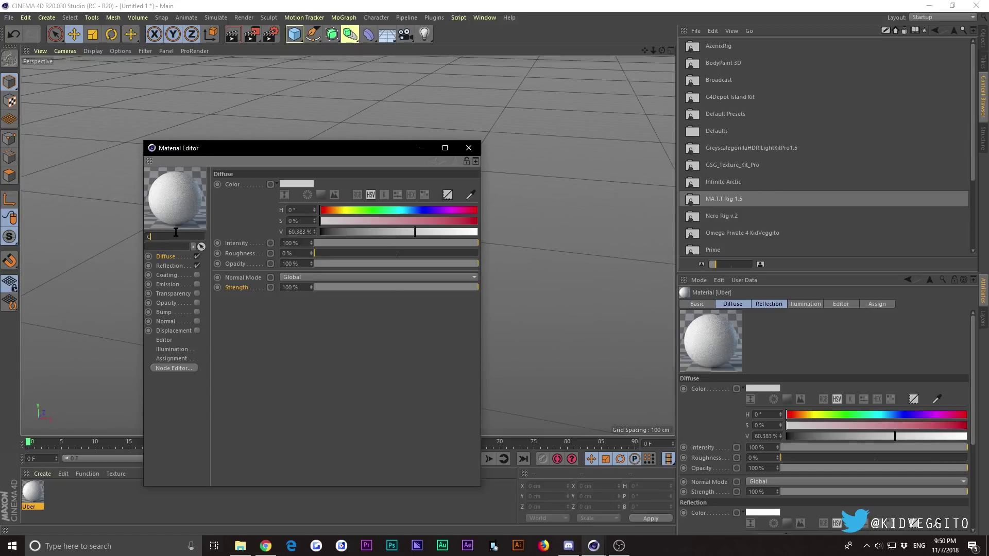
pyautogui.write('er')
pyautogui.press('Return')
pyautogui.click(468, 147)
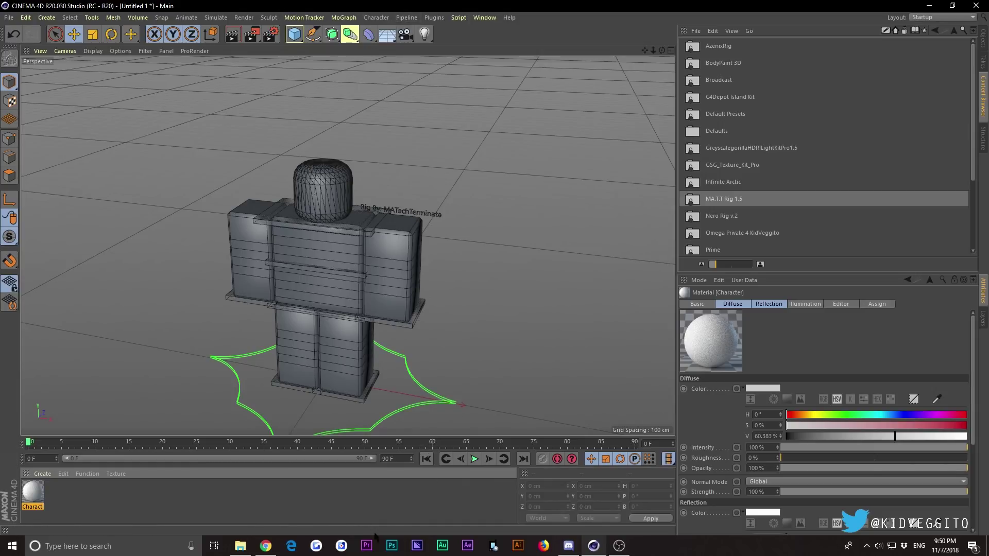
# Duplicate the Character material by copying and pasting it
pyautogui.click(51, 487)
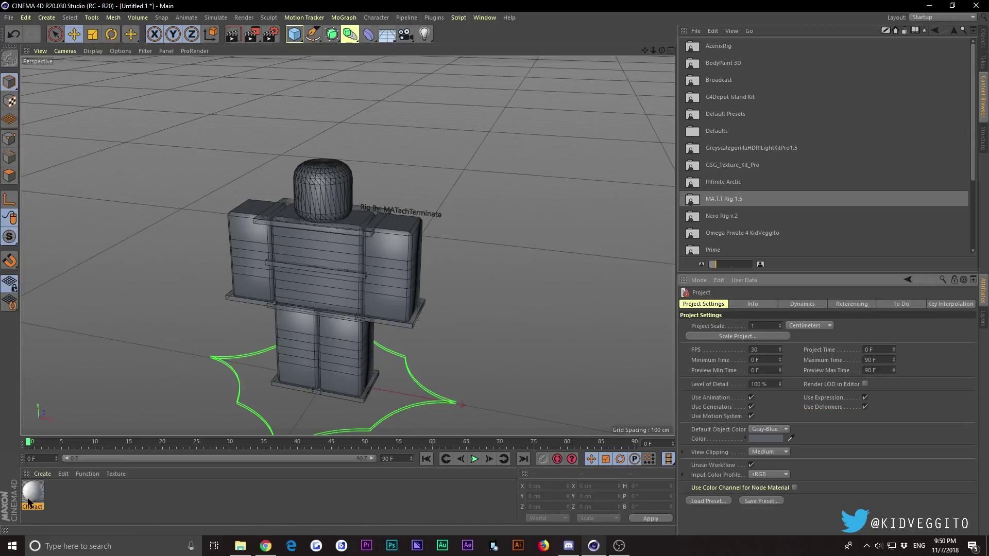
pyautogui.rightClick(51, 487)
pyautogui.click(33, 492)
pyautogui.doubleClick(33, 492)
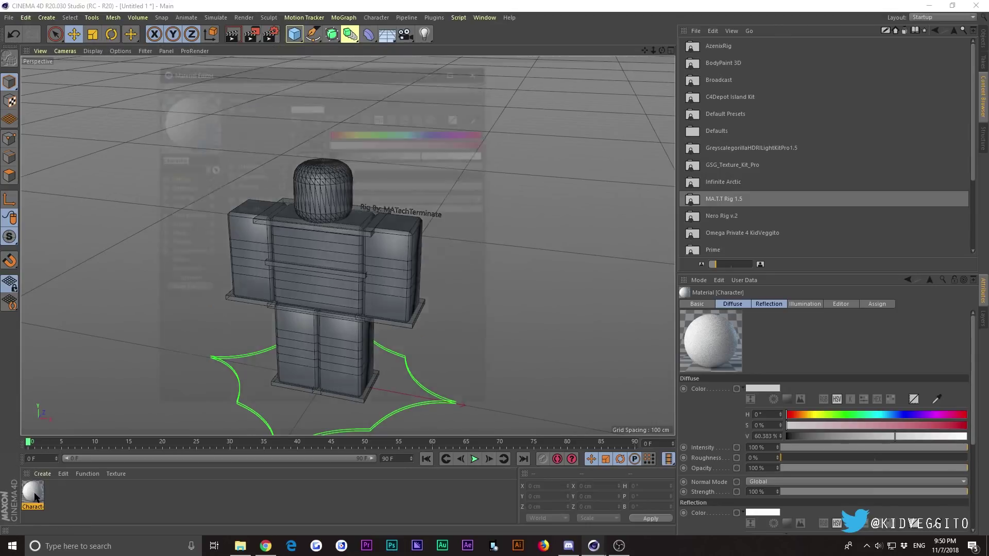
pyautogui.click(479, 69)
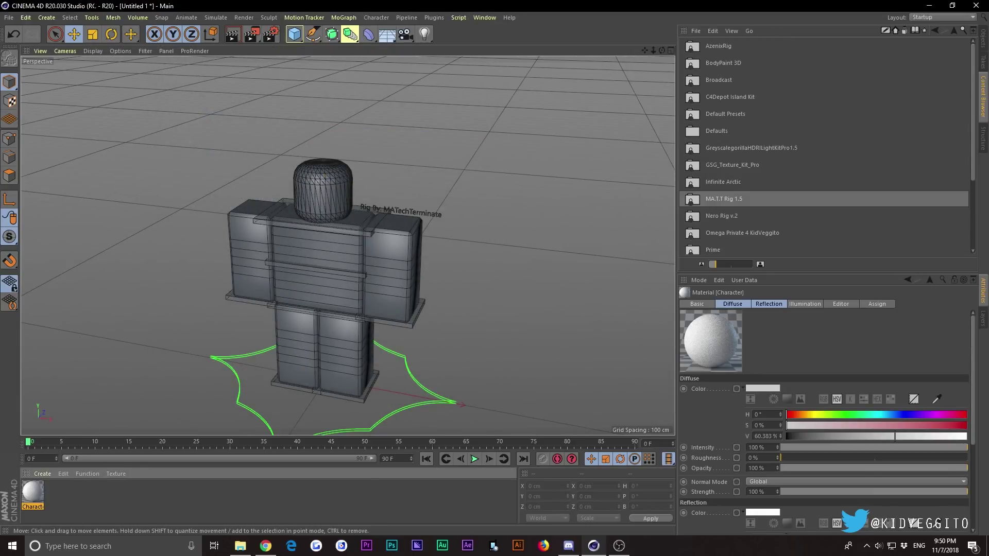
pyautogui.click(25, 17)
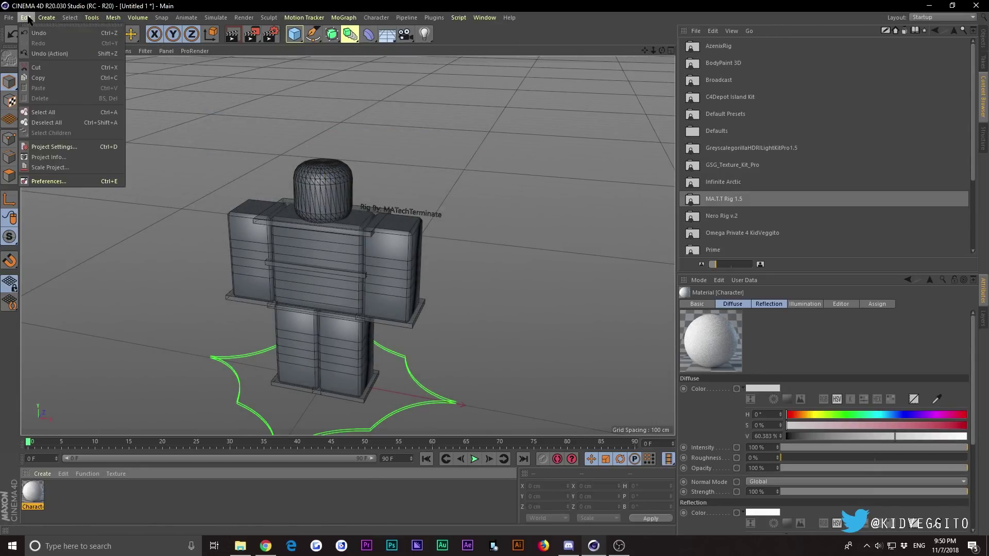
pyautogui.click(62, 79)
pyautogui.hotkey('ctrl', 'v')
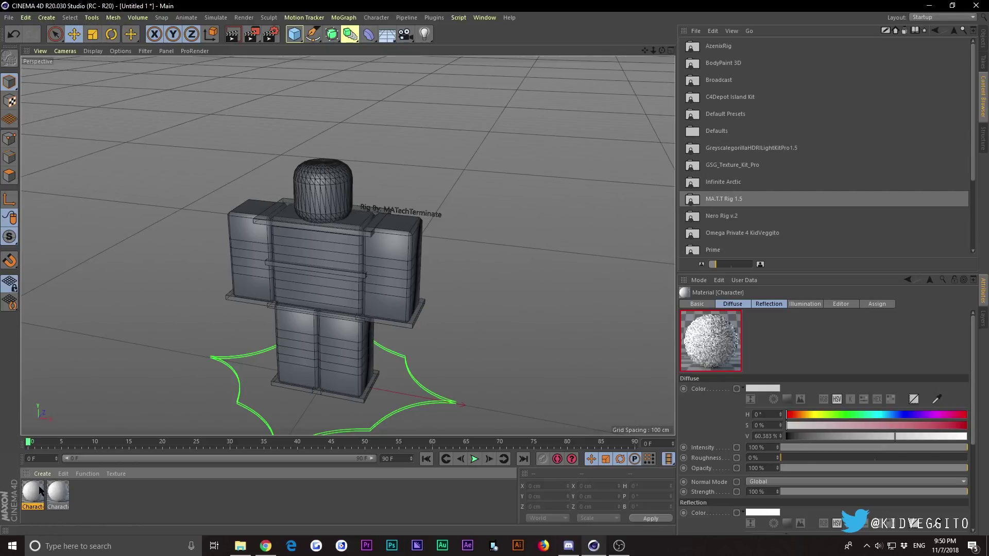
pyautogui.doubleClick(32, 496)
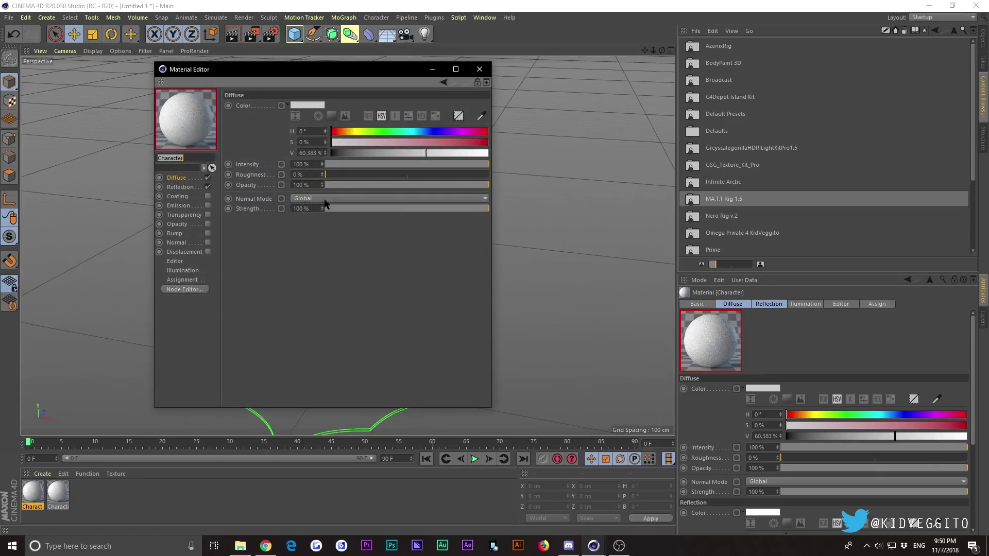
pyautogui.moveTo(337, 73); pyautogui.dragTo(488, 79)
pyautogui.click(331, 192)
pyautogui.click(328, 183)
pyautogui.click(630, 75)
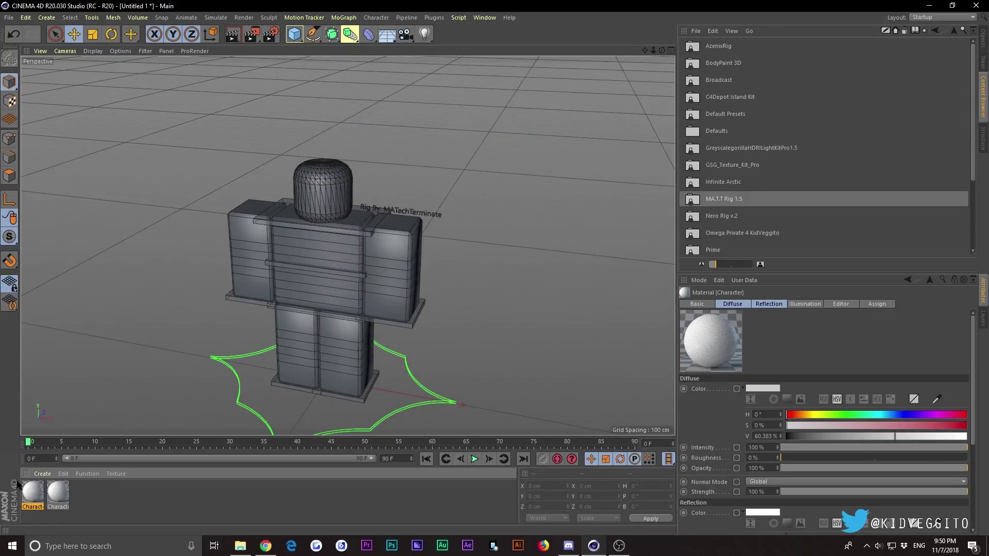
# Rename one of the two Character materials as Hats
pyautogui.doubleClick(33, 495)
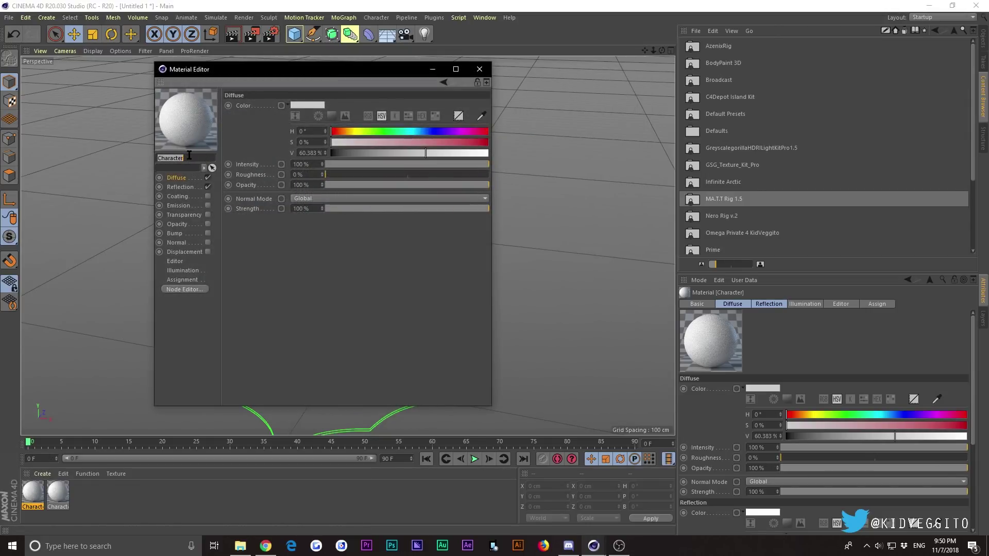
pyautogui.press('BackSpace')
pyautogui.press('Return')
pyautogui.click(480, 69)
# Paste another copy of the Character material and rename it floor
pyautogui.hotkey('ctrl', 'v')
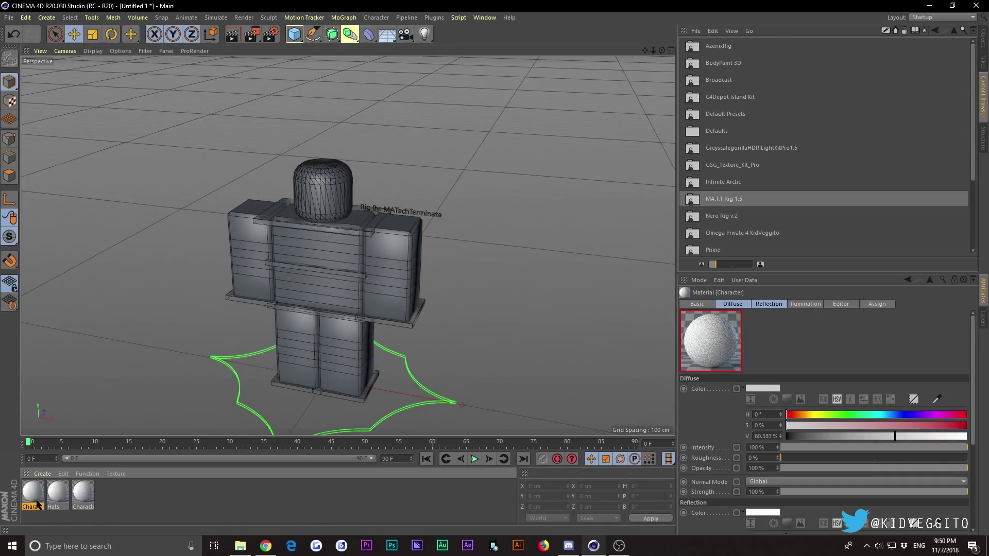
pyautogui.doubleClick(38, 502)
pyautogui.click(479, 69)
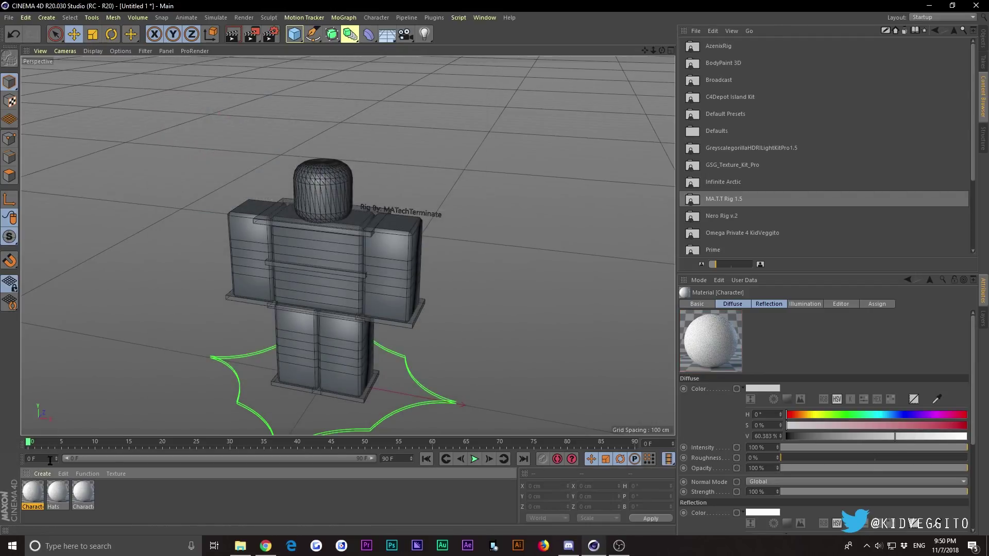
pyautogui.doubleClick(31, 507)
pyautogui.press('BackSpace')
pyautogui.write('floor')
pyautogui.press('Return')
# Paste another copy of the Character material and rename it wall
pyautogui.hotkey('ctrl', 'v')
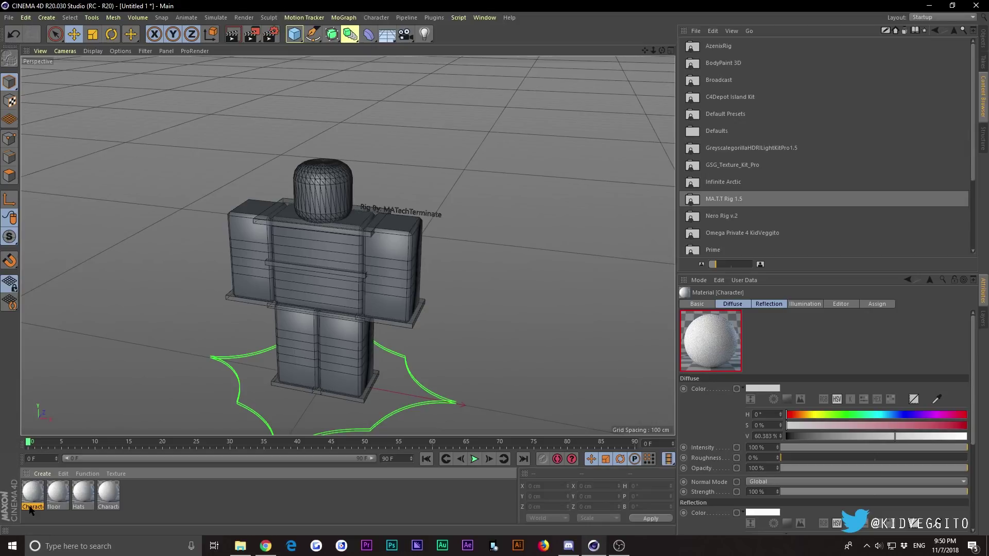
pyautogui.doubleClick(31, 507)
pyautogui.write('wall')
pyautogui.press('Return')
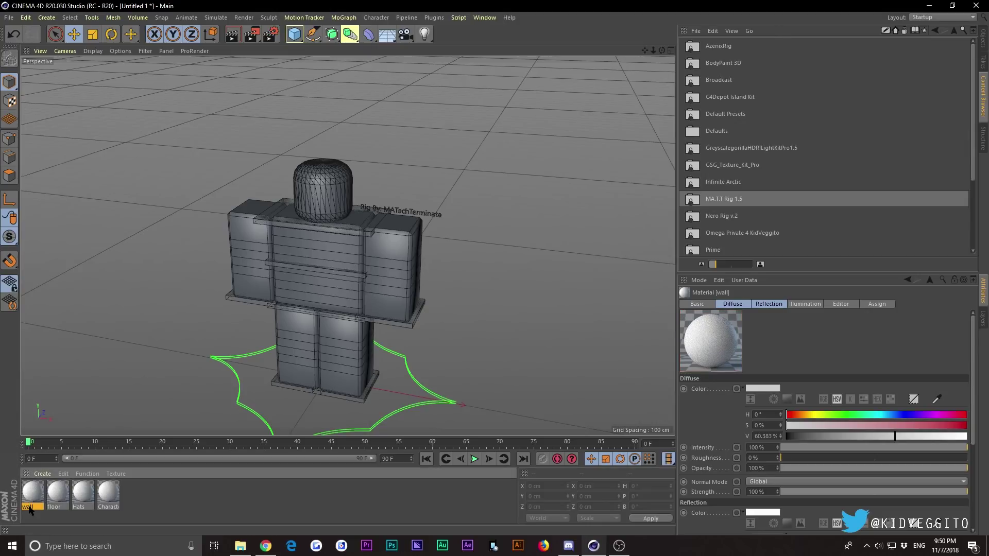
pyautogui.hotkey('ctrl', 'v')
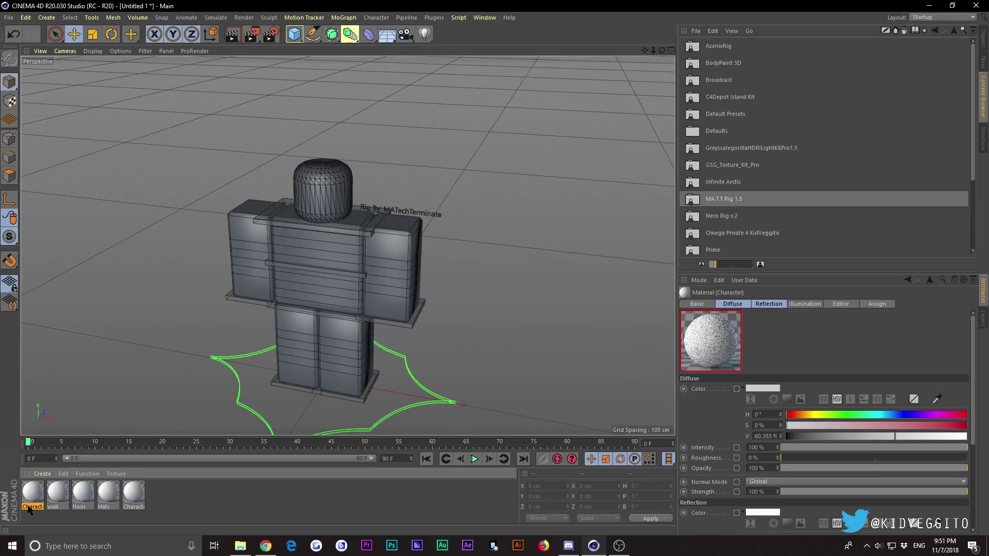
pyautogui.doubleClick(32, 507)
pyautogui.press('BackSpace')
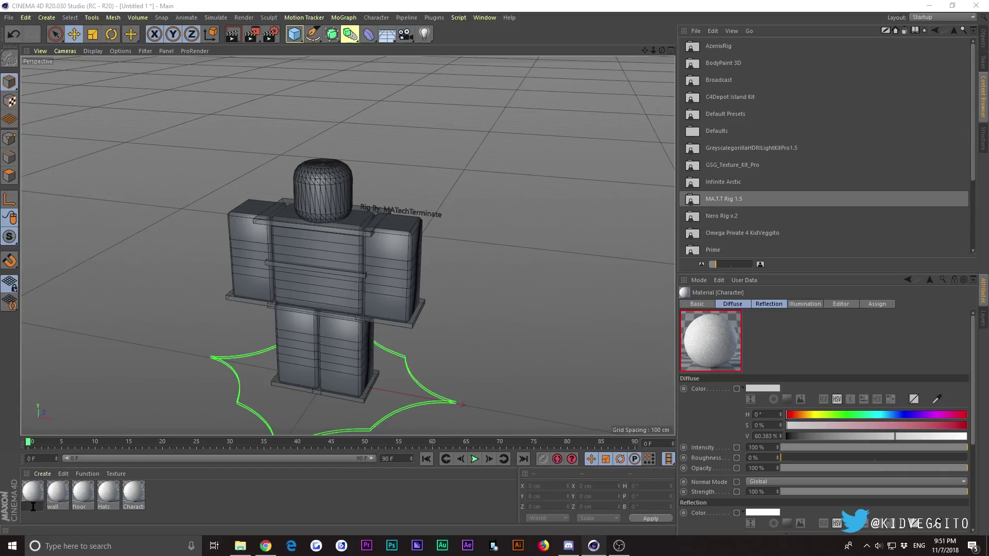
pyautogui.write('HDR')
pyautogui.press('Delete')
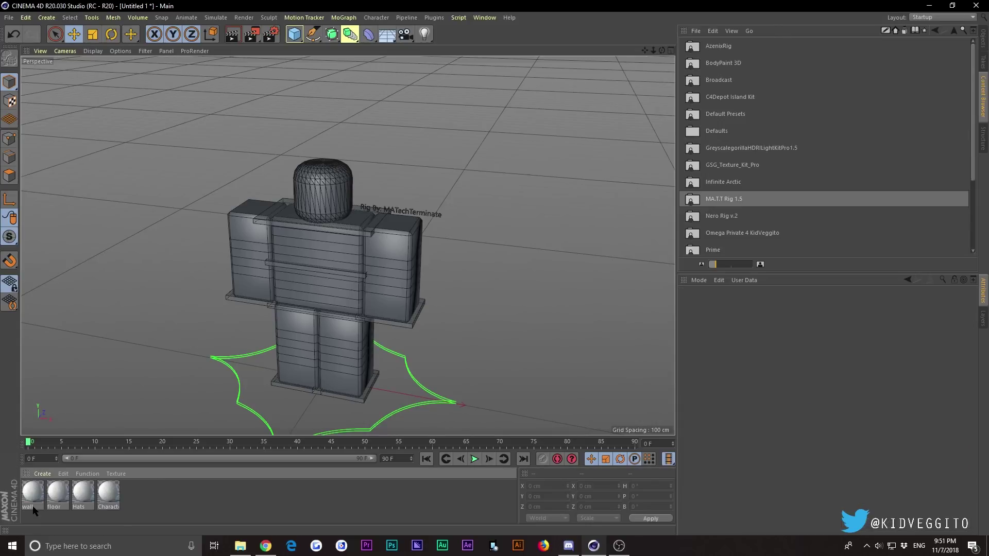
# Create a new standard material
pyautogui.click(48, 475)
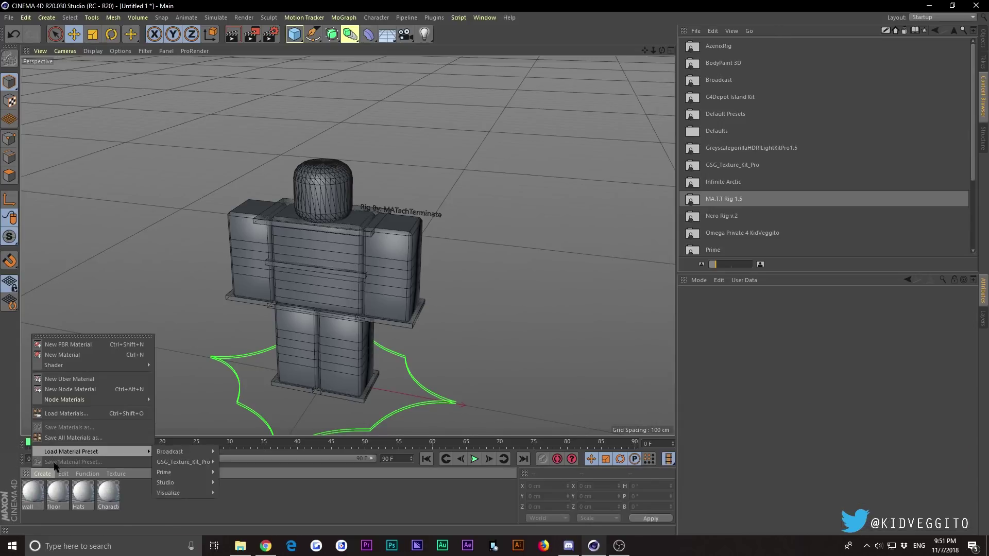
pyautogui.click(80, 355)
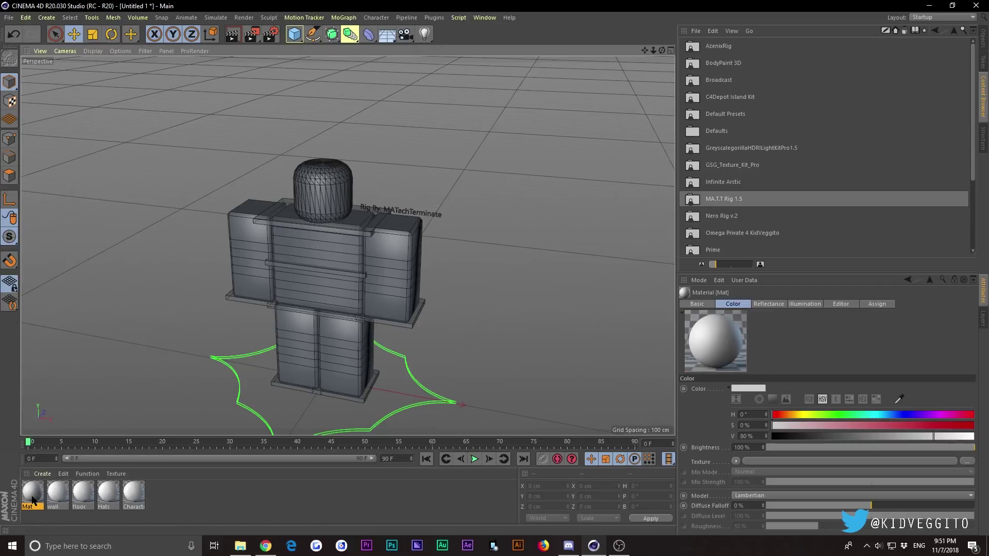
# Create a PBR material, try enabling its Normal and Color channels, and delete the material
pyautogui.click(44, 473)
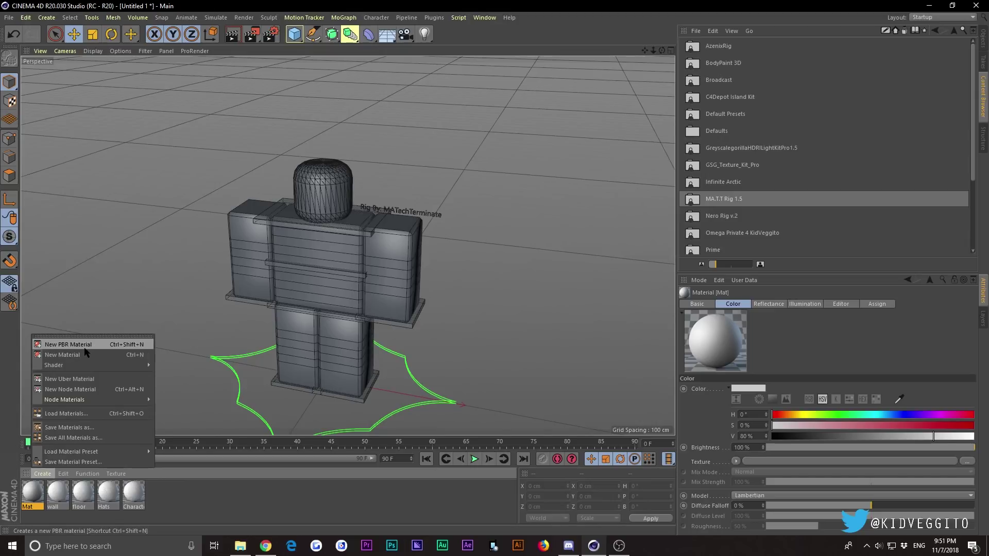
pyautogui.click(69, 345)
pyautogui.doubleClick(33, 492)
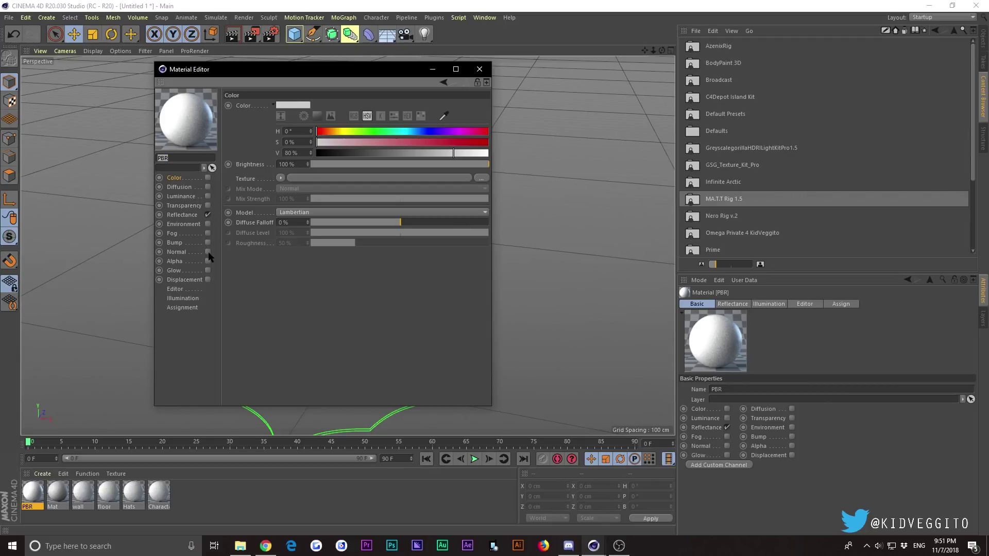
pyautogui.click(207, 252)
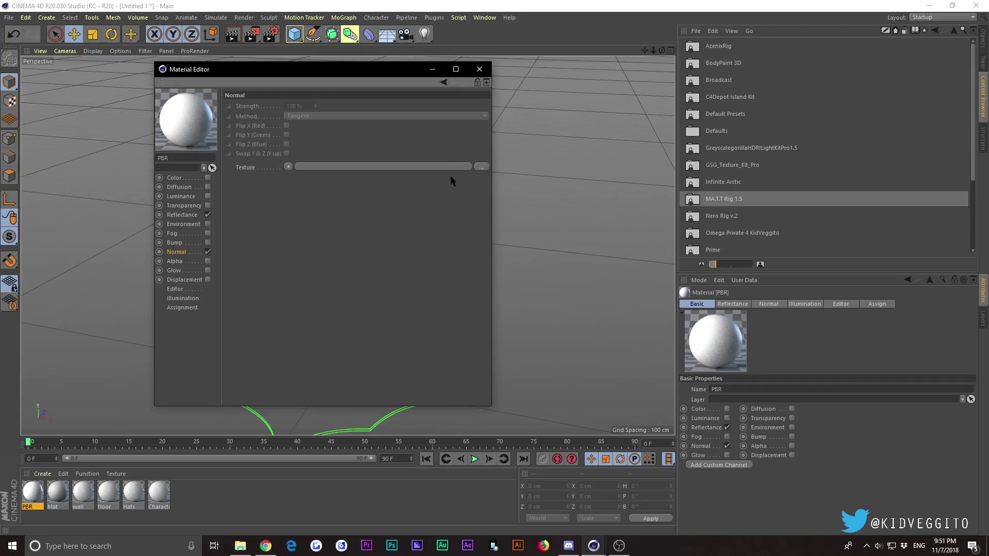
pyautogui.click(207, 178)
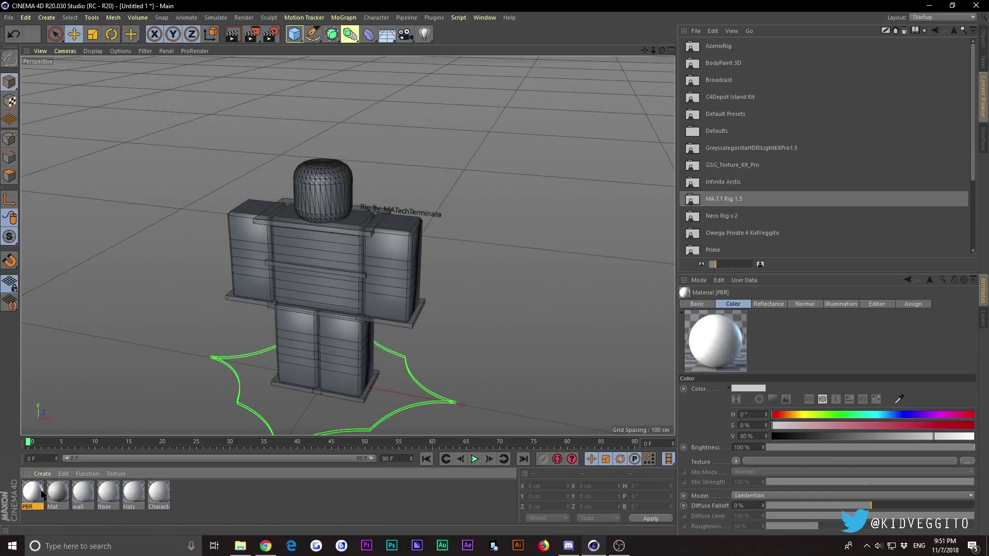
pyautogui.press('Delete')
# Rename the new standard material as HDRE
pyautogui.click(35, 510)
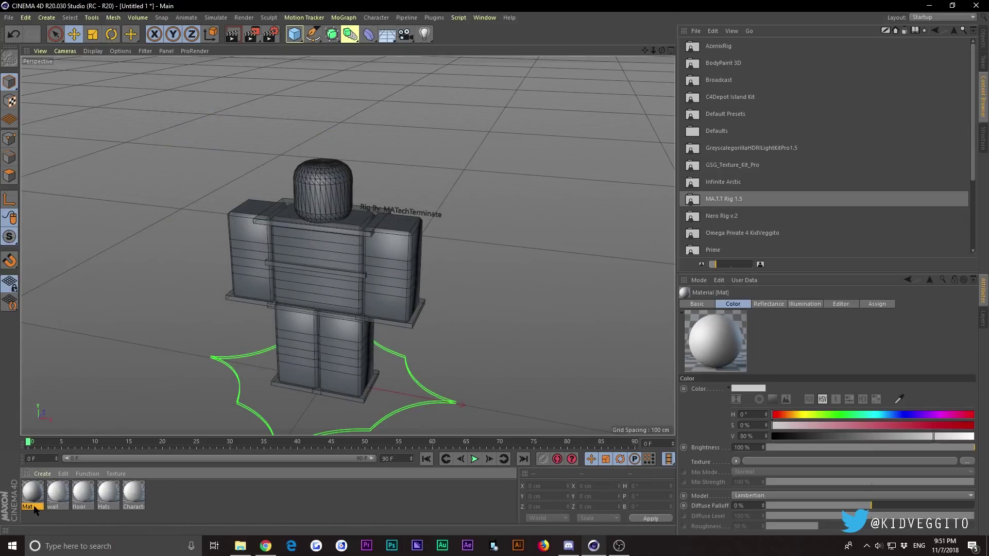
pyautogui.doubleClick(34, 506)
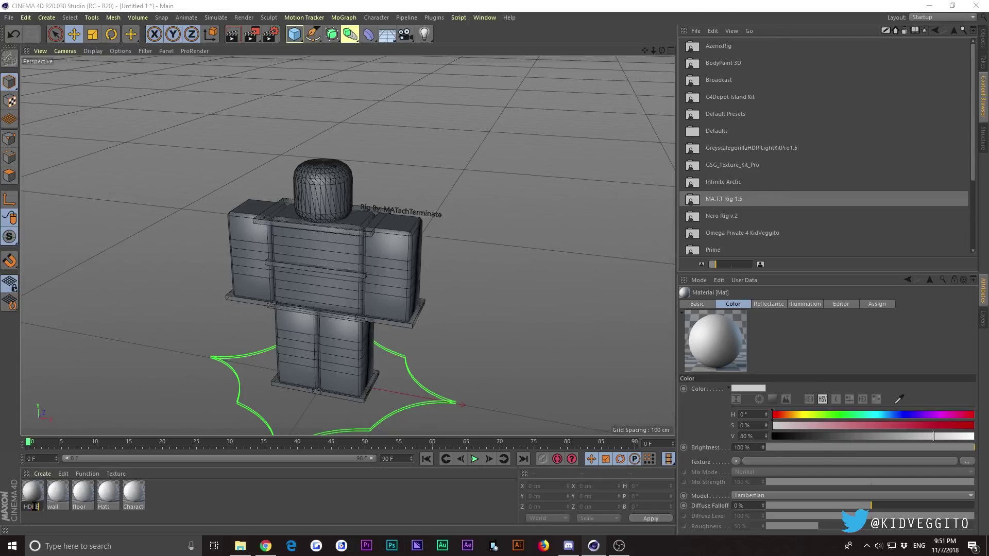
pyautogui.write('HDRE')
pyautogui.press('Return')
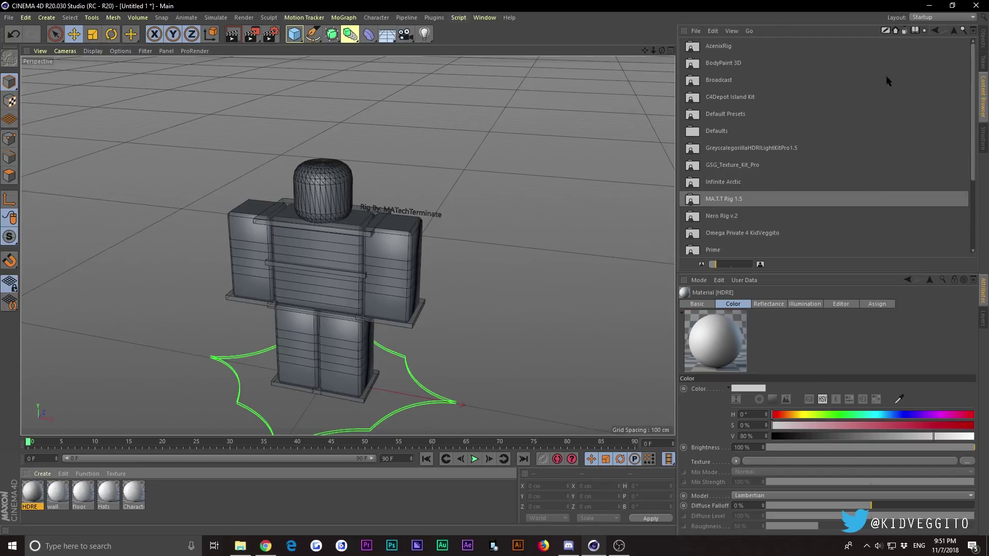
# Add a plane under the character, stretch its width to about 1598 cm, and reduce its width segments to 1
pyautogui.click(982, 41)
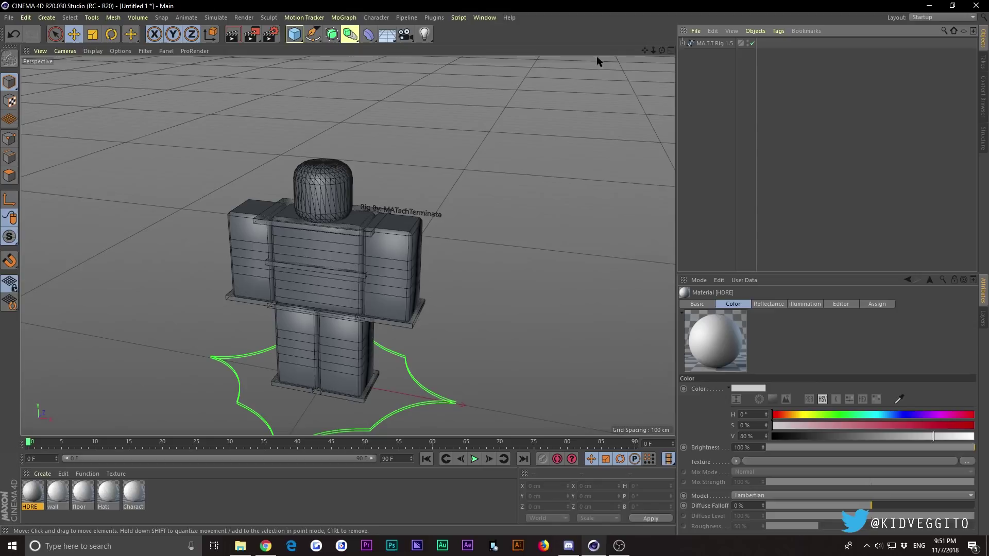
pyautogui.moveTo(653, 50); pyautogui.dragTo(647, 52)
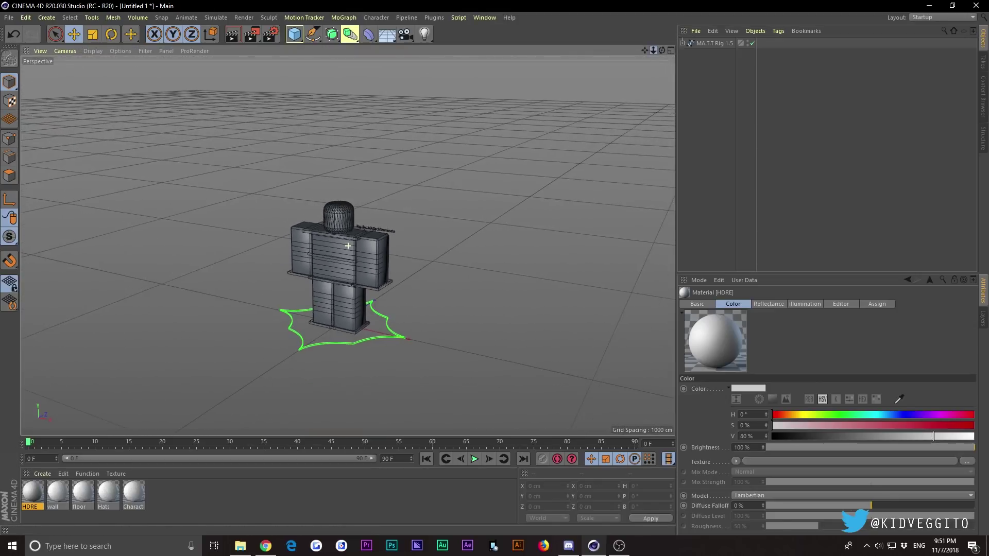
pyautogui.click(295, 34)
pyautogui.click(393, 73)
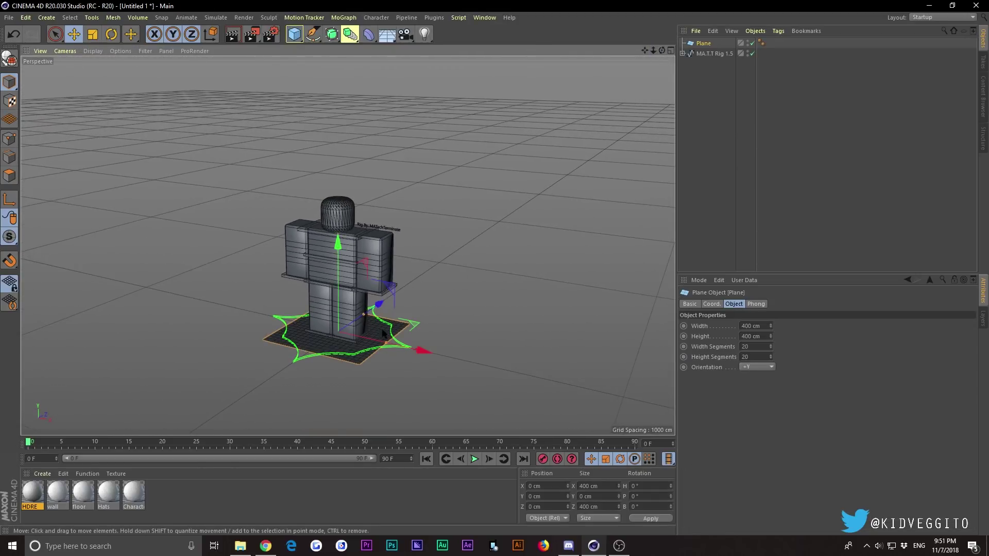
pyautogui.moveTo(387, 343); pyautogui.dragTo(720, 366)
pyautogui.moveTo(771, 346); pyautogui.dragTo(772, 353)
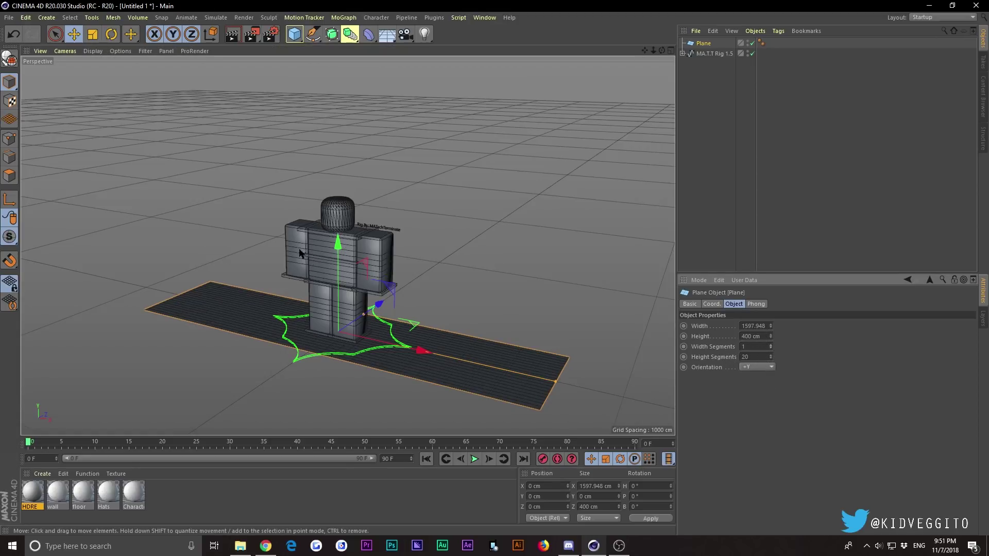
# Display the viewport shaded without wireframe lines, and enlarge the floor plane to about 7976 by 2477 cm
pyautogui.click(93, 50)
pyautogui.click(114, 66)
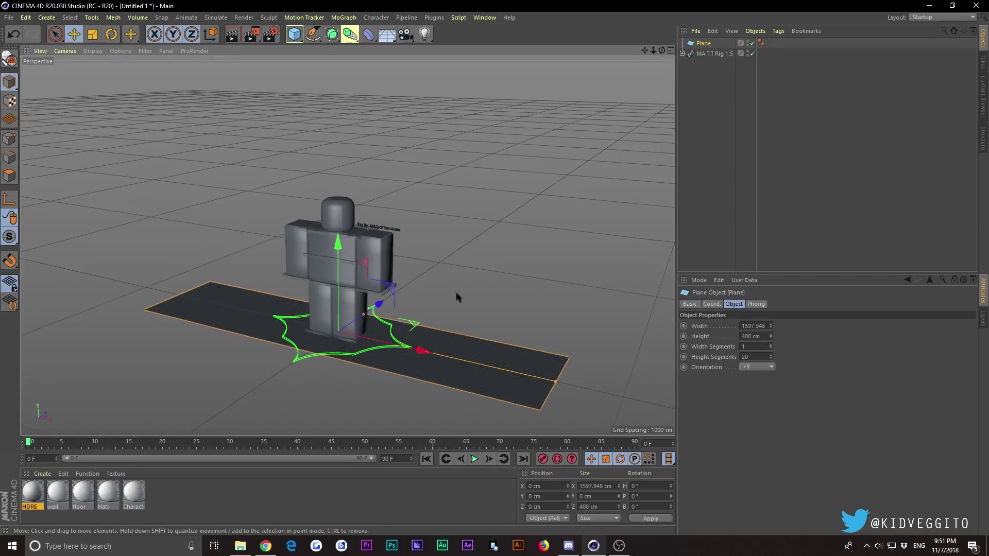
pyautogui.moveTo(662, 51); pyautogui.dragTo(615, 88)
pyautogui.moveTo(404, 264); pyautogui.dragTo(449, 242)
pyautogui.moveTo(653, 50); pyautogui.dragTo(474, 206)
pyautogui.moveTo(384, 285); pyautogui.dragTo(571, 416)
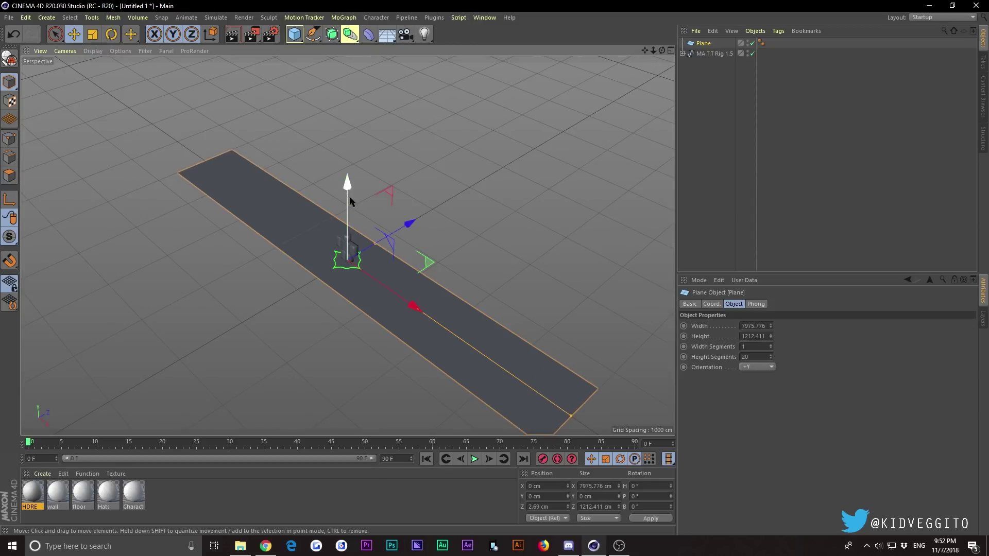
pyautogui.moveTo(375, 244); pyautogui.dragTo(402, 226)
# Duplicate the floor plane and rotate the copy to a 90° pitch so it stands upright as a wall
pyautogui.click(111, 34)
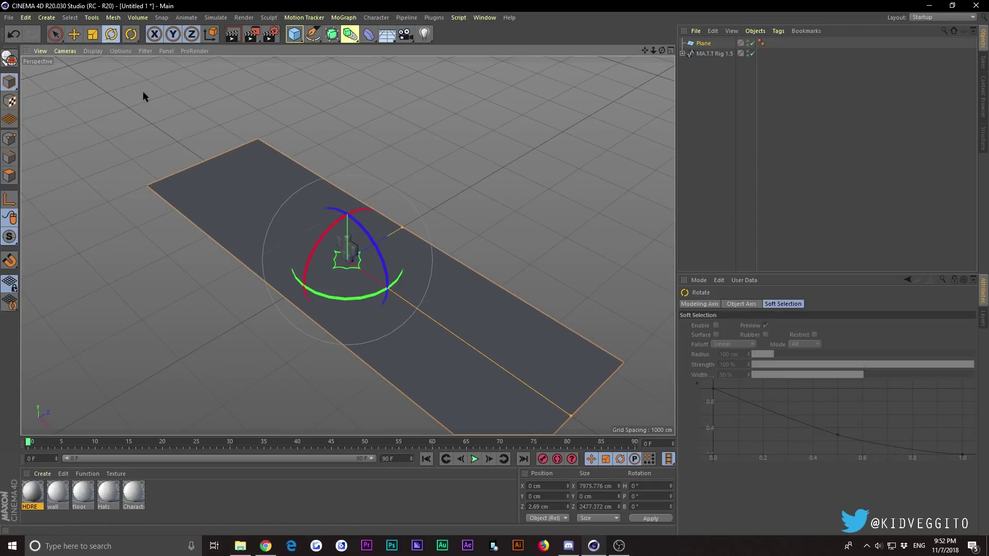
pyautogui.moveTo(332, 224); pyautogui.dragTo(332, 224)
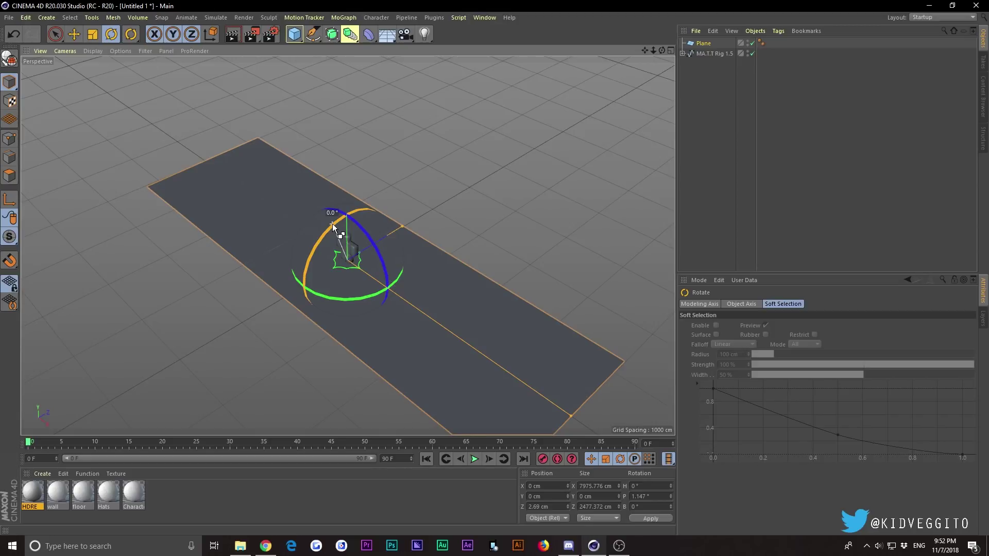
pyautogui.moveTo(332, 223); pyautogui.dragTo(306, 299)
pyautogui.hotkey('ctrl', 'c')
pyautogui.hotkey('ctrl', 'v')
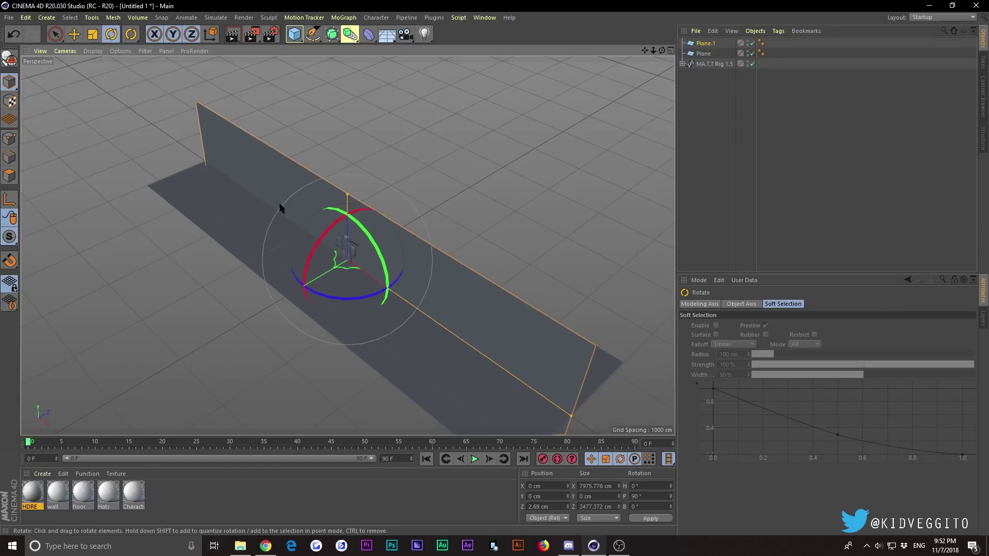
# Move the upright plane to the floor's rear edge, at about Y 1234 cm and Z 1212 cm
pyautogui.press('e')
pyautogui.moveTo(662, 51); pyautogui.dragTo(364, 155)
pyautogui.moveTo(339, 195); pyautogui.dragTo(404, 194)
pyautogui.moveTo(411, 148); pyautogui.dragTo(420, 149)
pyautogui.click(807, 125)
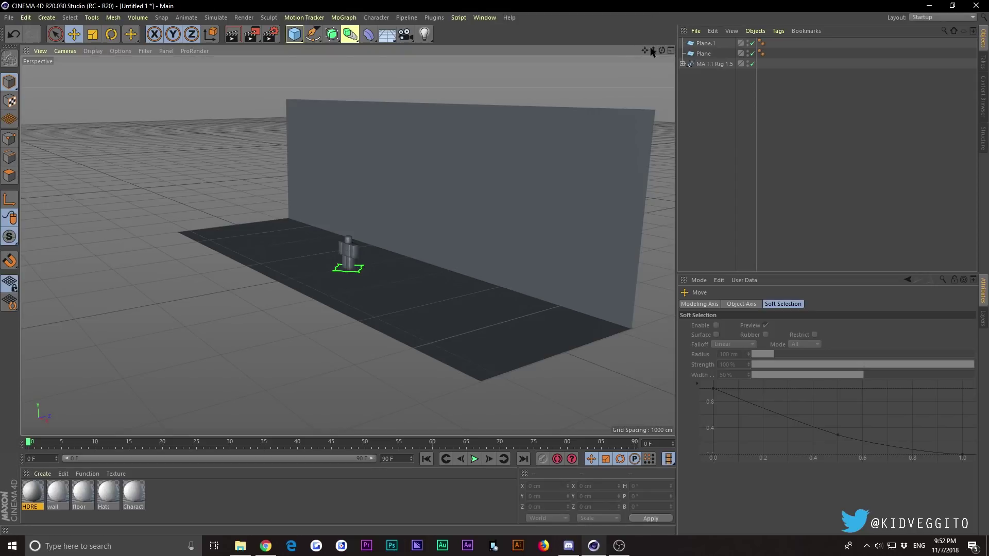
pyautogui.click(701, 63)
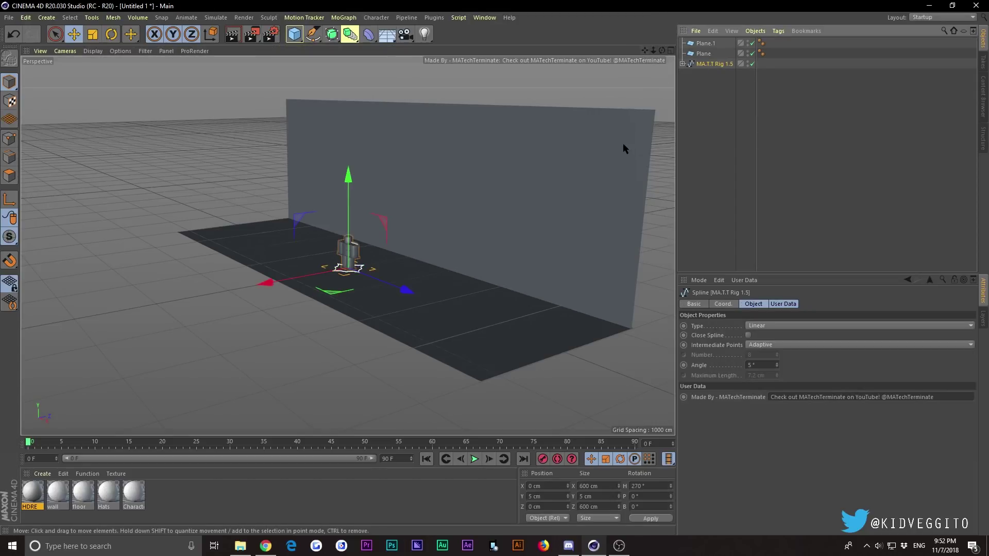
pyautogui.click(617, 82)
pyautogui.moveTo(659, 50)
pyautogui.mouseDown()
pyautogui.moveTo(665, 103)
pyautogui.moveTo(657, 57)
pyautogui.mouseUp()
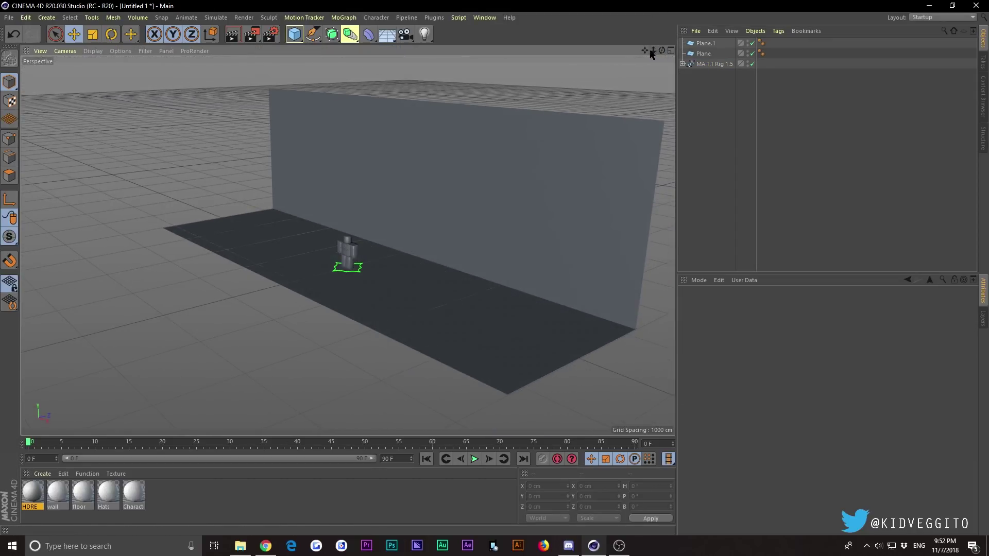
pyautogui.scroll(9, 418, 154)
pyautogui.click(360, 219)
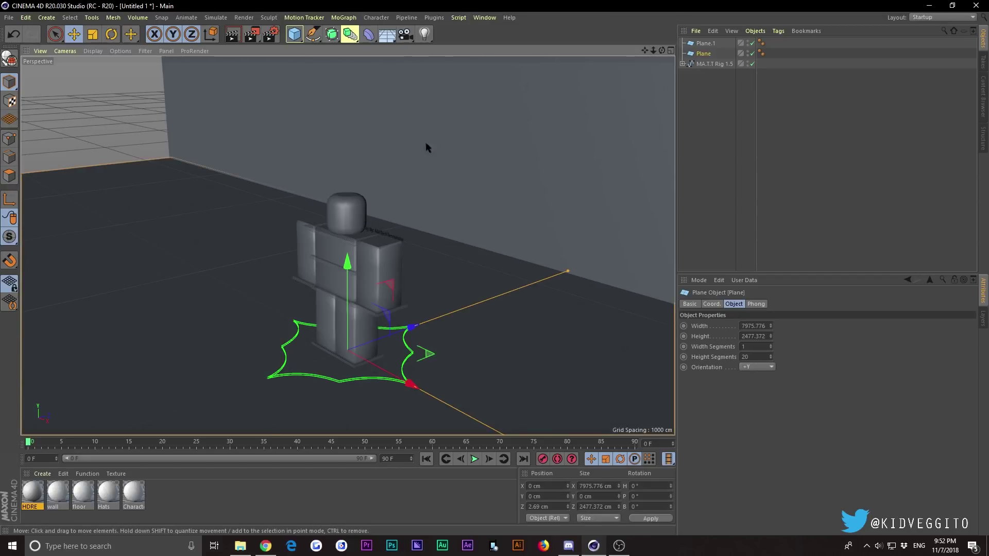
pyautogui.moveTo(662, 50); pyautogui.dragTo(476, 168)
pyautogui.click(704, 43)
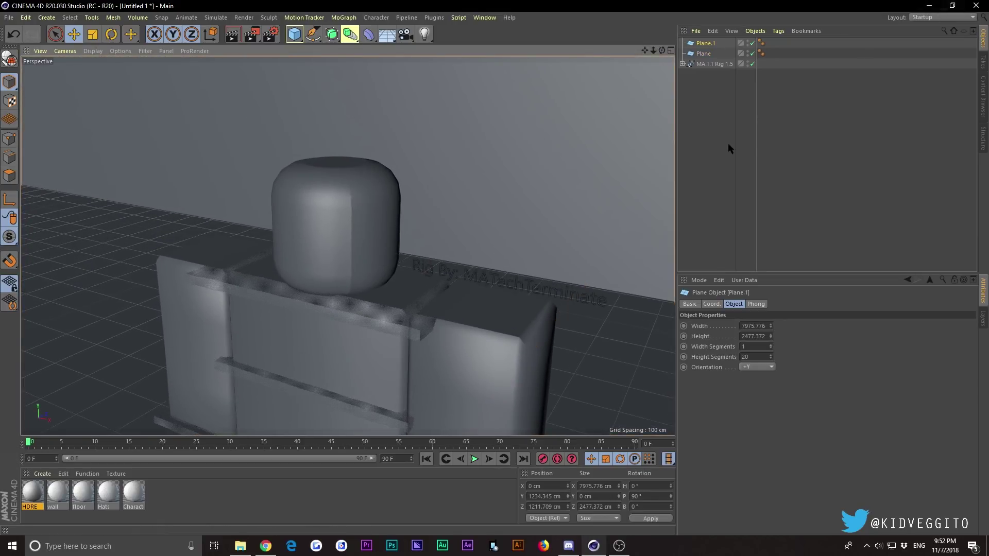
# Expand the character rig's hierarchy and unlock its layers so that Bones and Body can be edited
pyautogui.click(683, 64)
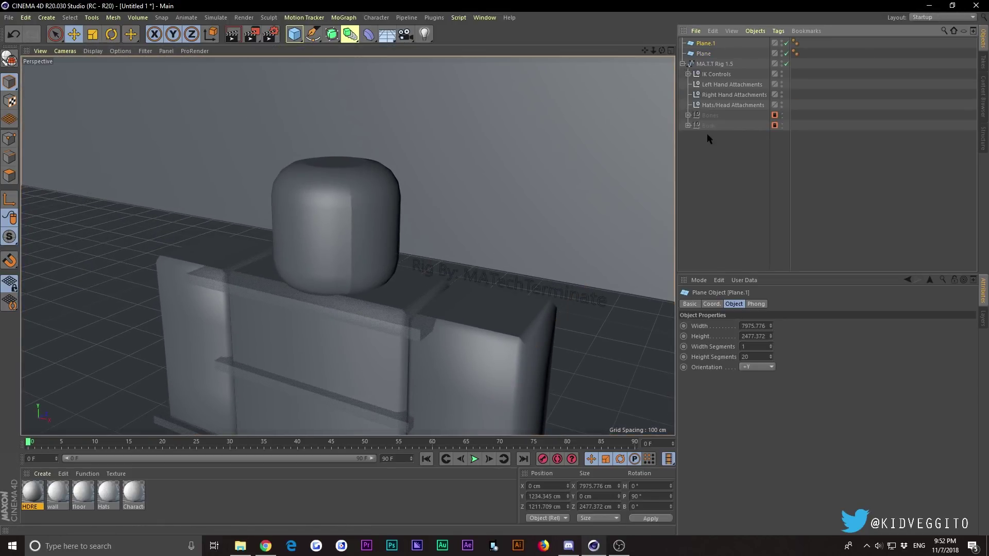
pyautogui.click(983, 322)
pyautogui.rightClick(804, 433)
pyautogui.click(824, 476)
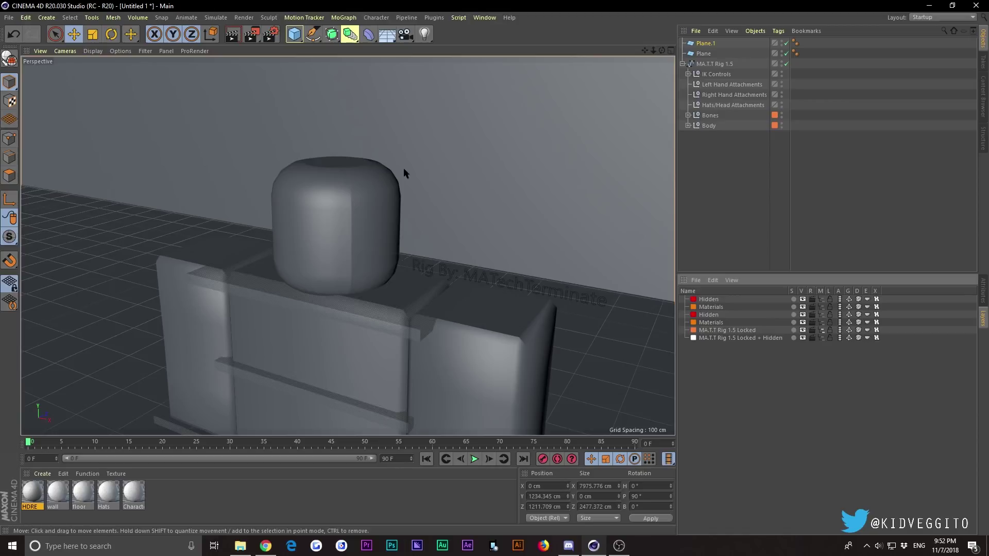
# Clean up the polygons of the character rig's head so that the vertical shading seam is removed
pyautogui.click(383, 212)
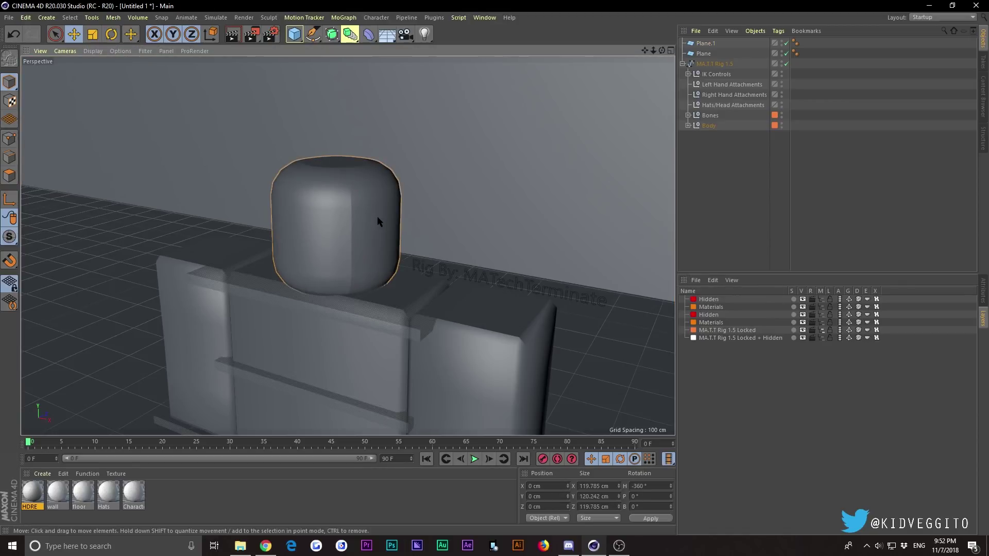
pyautogui.rightClick(378, 229)
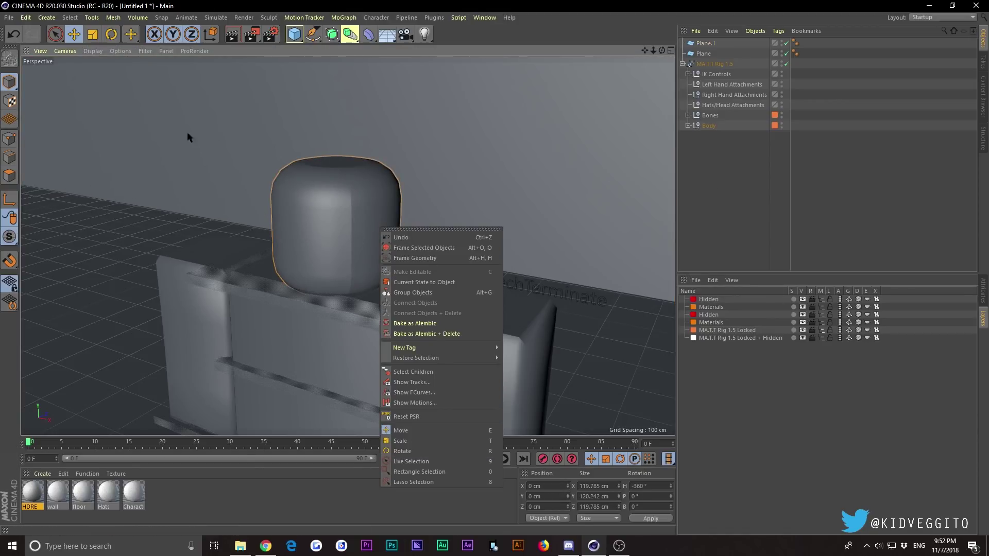
pyautogui.rightClick(155, 122)
pyautogui.click(50, 128)
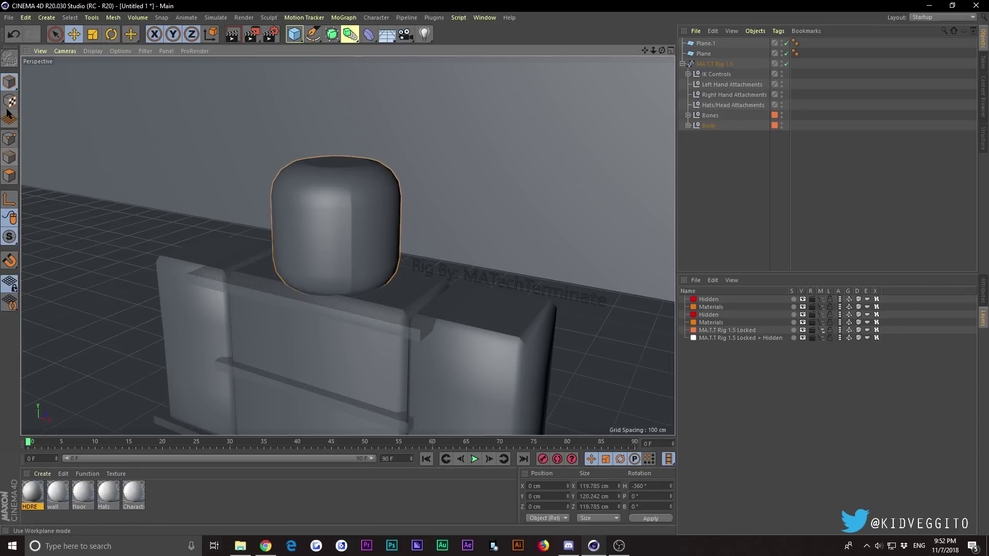
pyautogui.click(10, 176)
pyautogui.rightClick(302, 222)
pyautogui.click(335, 464)
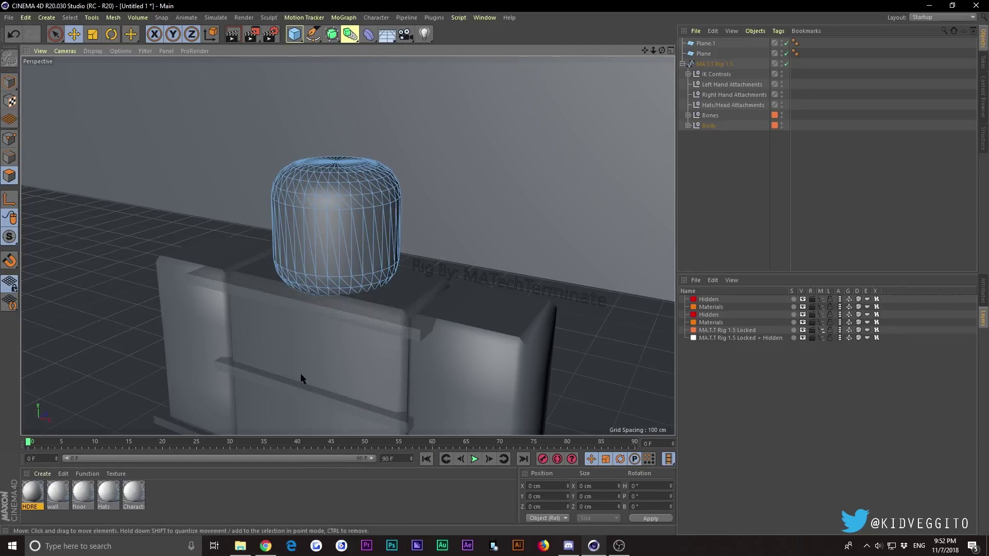
pyautogui.press('Return')
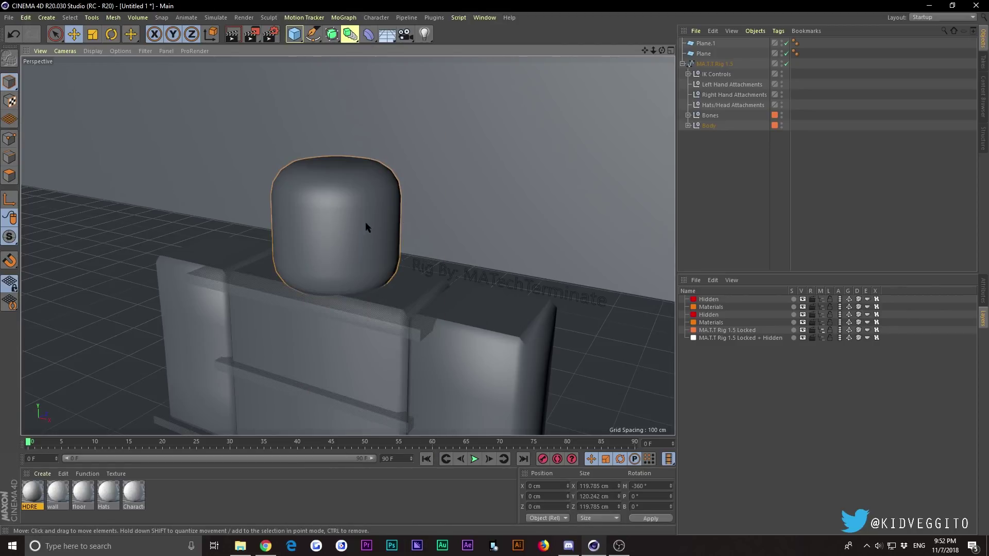
pyautogui.keyDown('alt'); pyautogui.moveTo(358, 250); pyautogui.dragTo(314, 231); pyautogui.keyUp('alt')
pyautogui.click(719, 154)
pyautogui.click(713, 63)
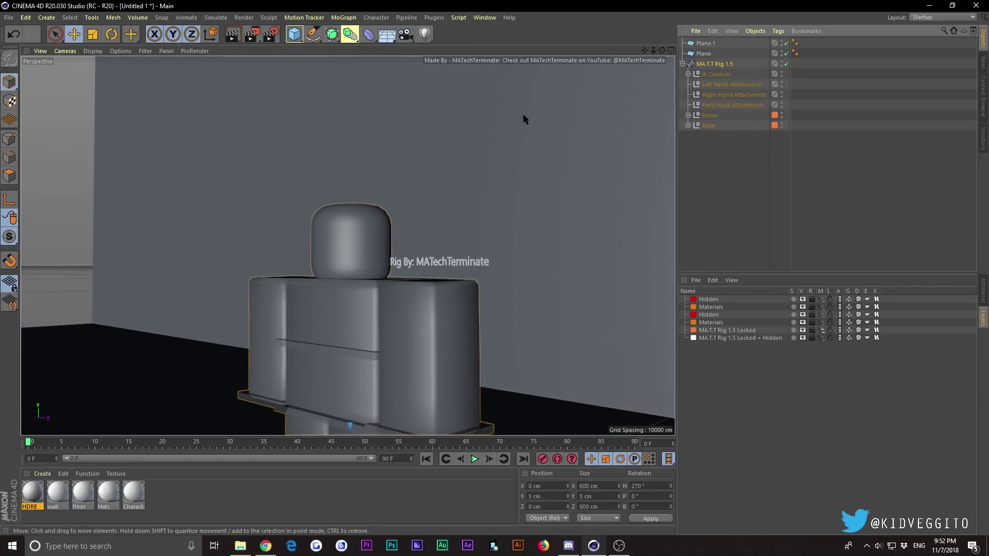
pyautogui.moveTo(662, 51); pyautogui.dragTo(651, 22)
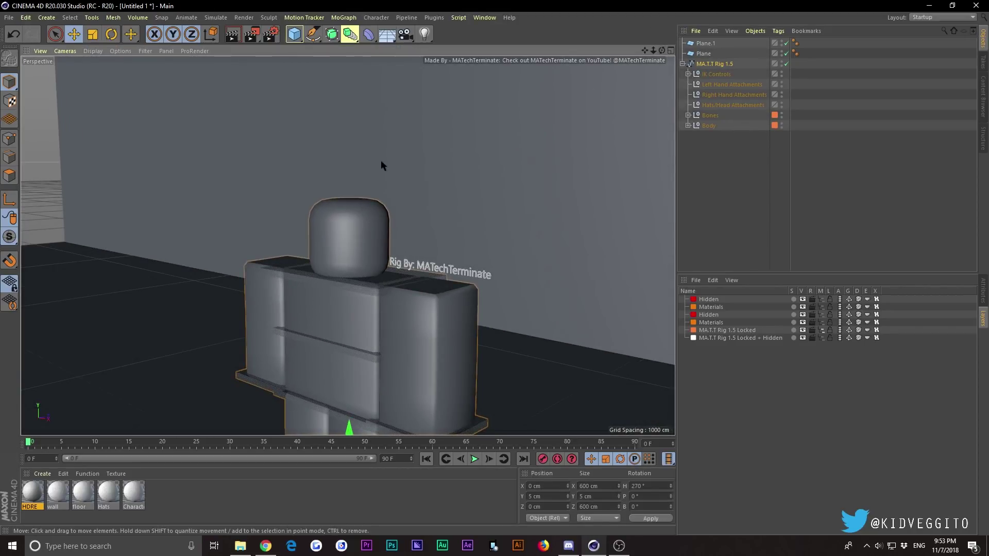
# Browse for a character file to open and preview the texture KingsGuard1Tex.png in the Kings Guard folder
pyautogui.click(7, 18)
pyautogui.click(23, 52)
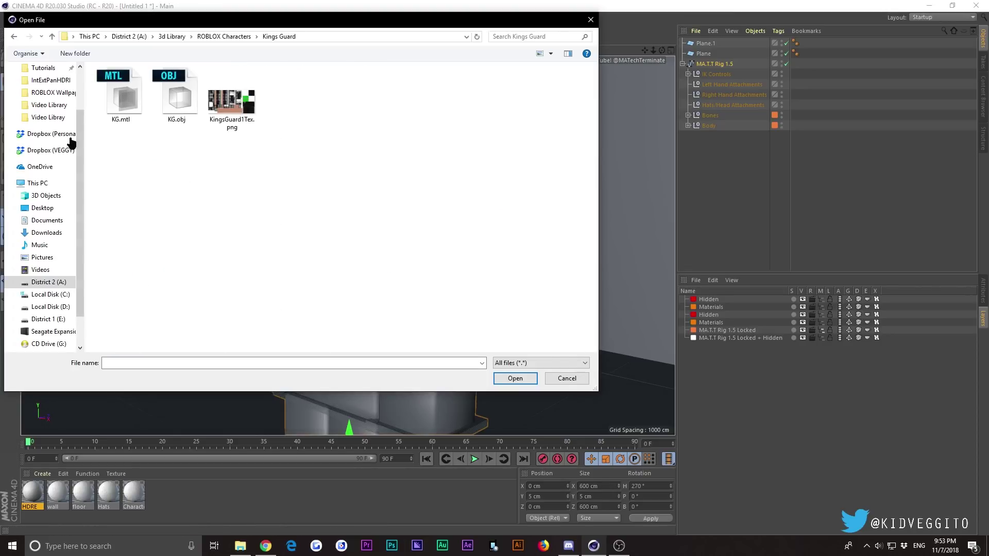
pyautogui.click(247, 113)
pyautogui.rightClick(246, 110)
pyautogui.click(271, 132)
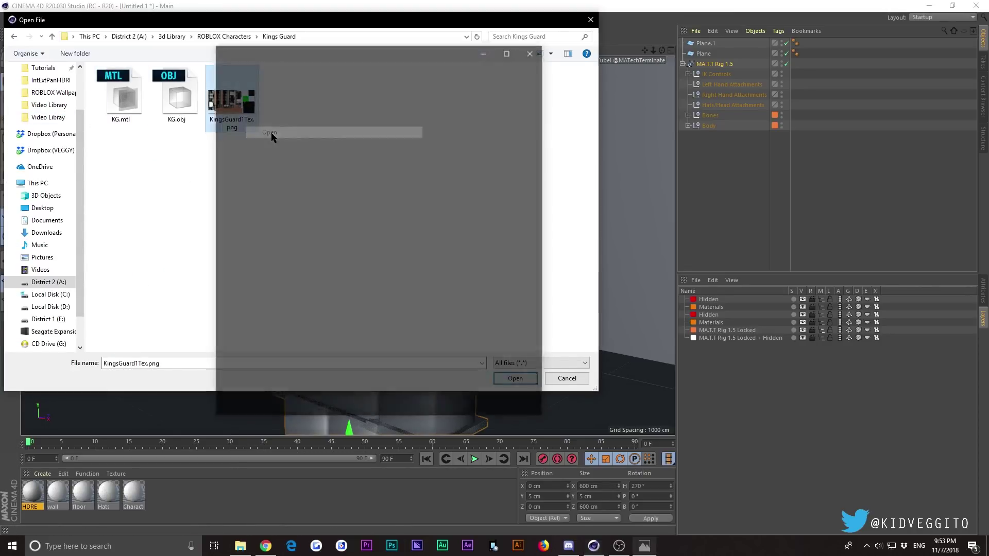
pyautogui.click(533, 50)
# Go to the lagrande2 folder in ROBLOX Characters and preview the texture 1Tex.png
pyautogui.click(51, 36)
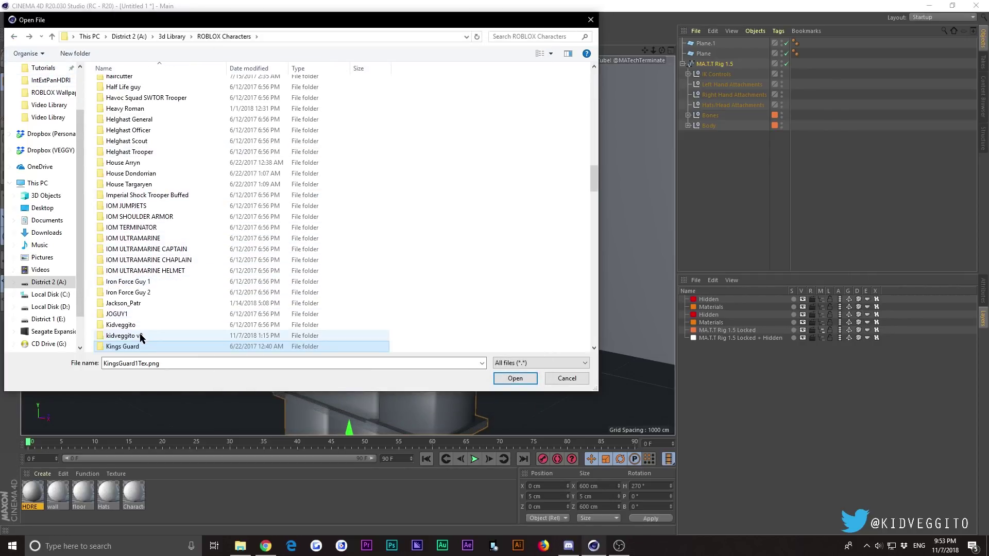
pyautogui.scroll(-4, 140, 337)
pyautogui.doubleClick(145, 292)
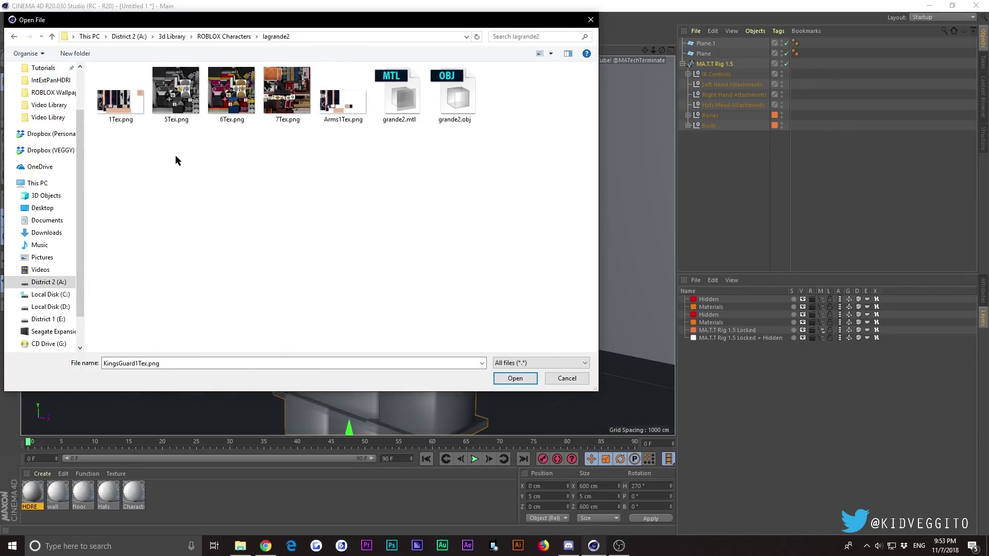
pyautogui.click(132, 112)
pyautogui.rightClick(131, 111)
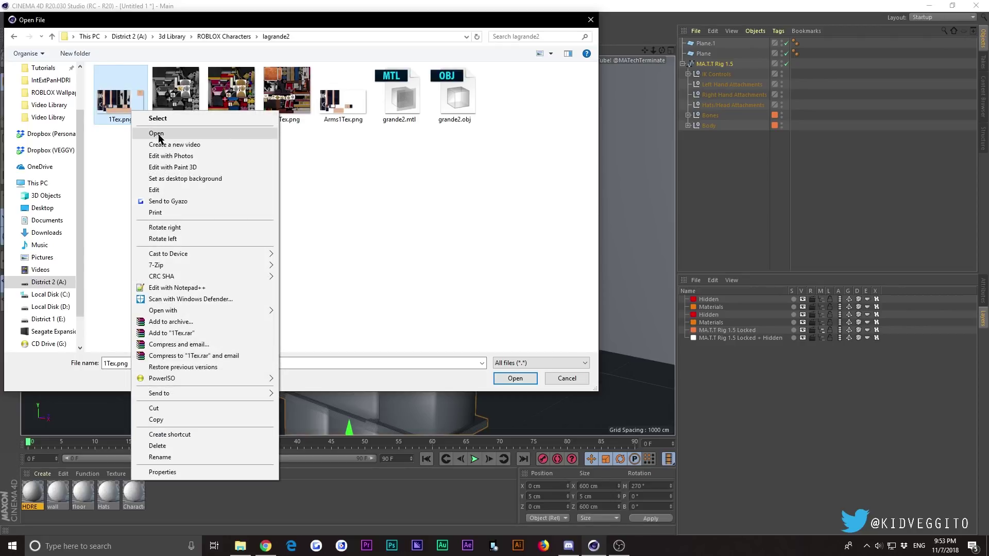
pyautogui.click(157, 133)
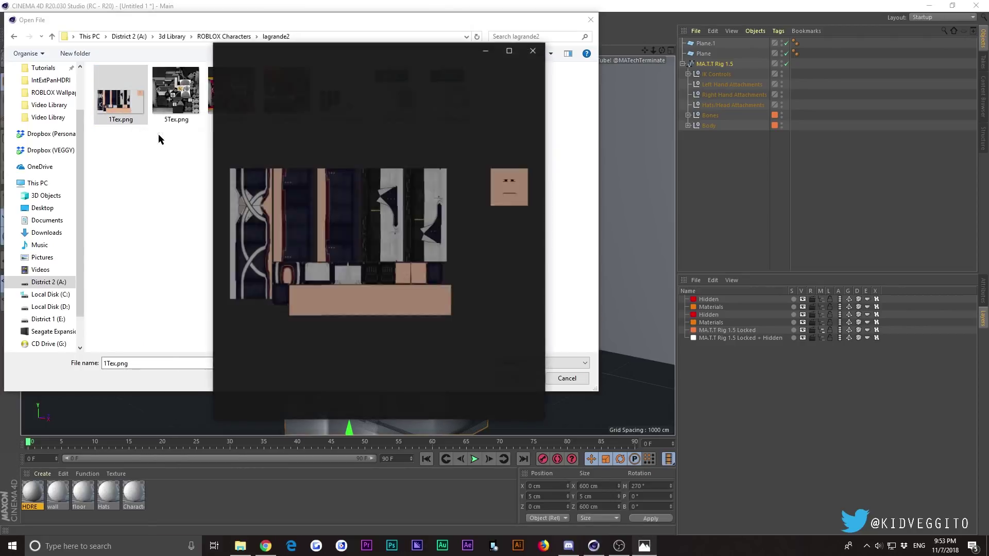
pyautogui.click(544, 52)
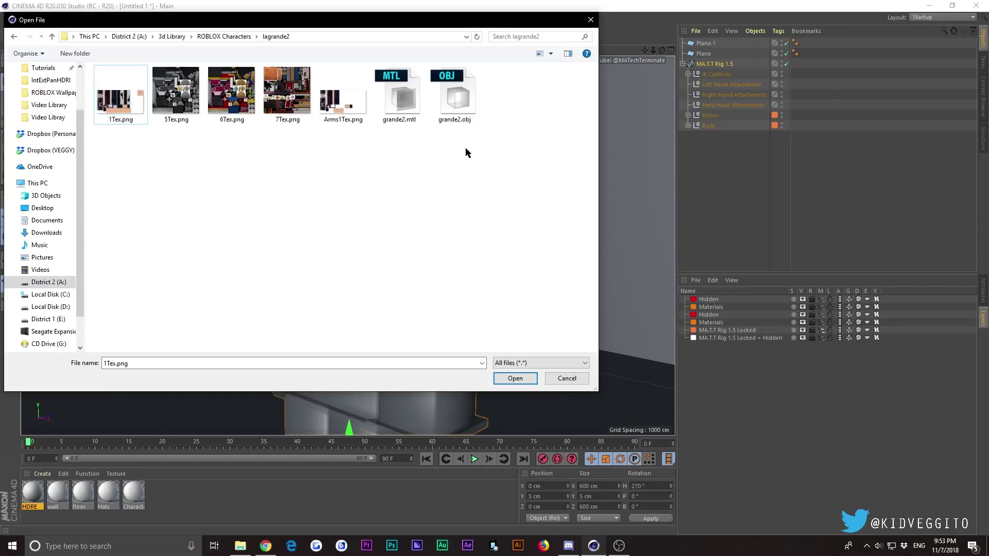
# Import grande2.obj from the lagrande2 folder using the 3ds Max import preset
pyautogui.click(454, 96)
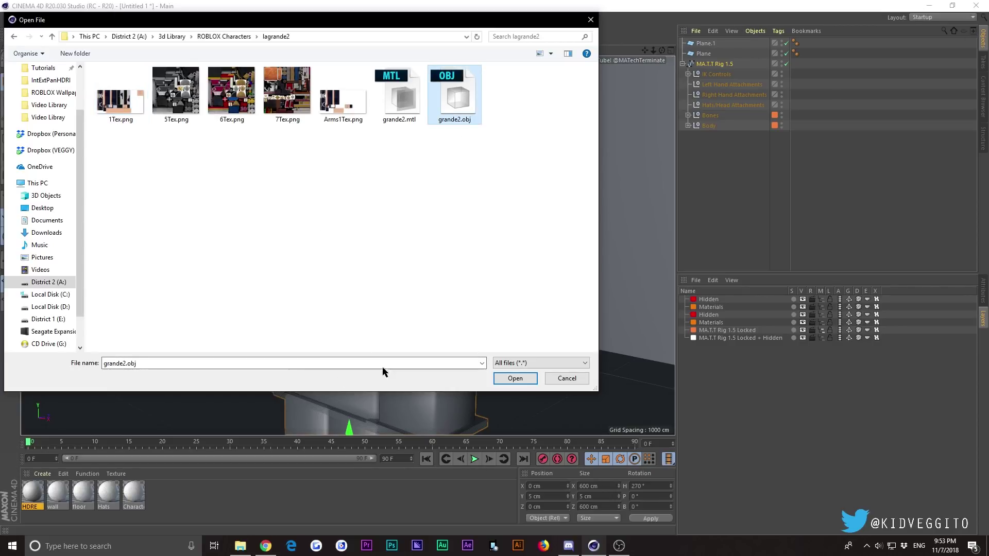
pyautogui.click(515, 378)
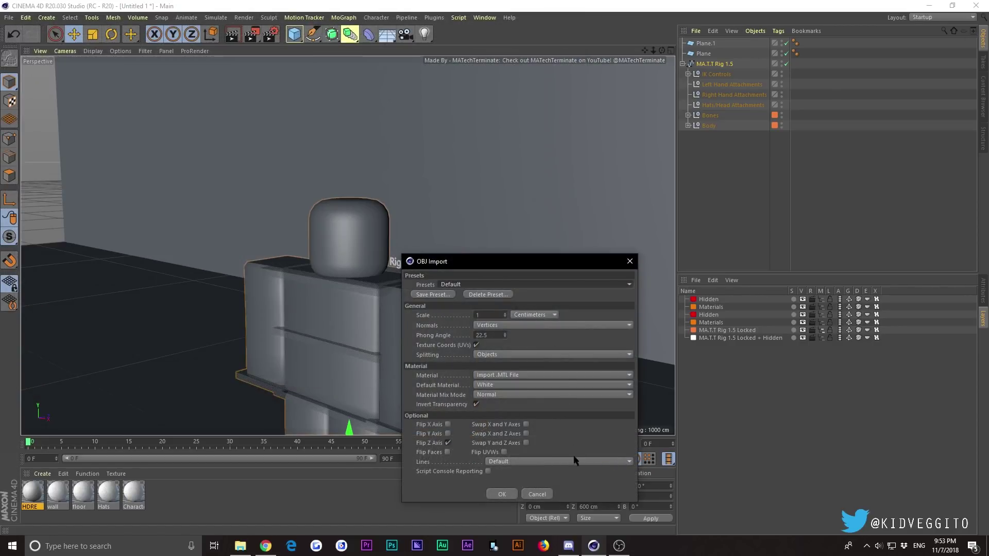
pyautogui.click(491, 284)
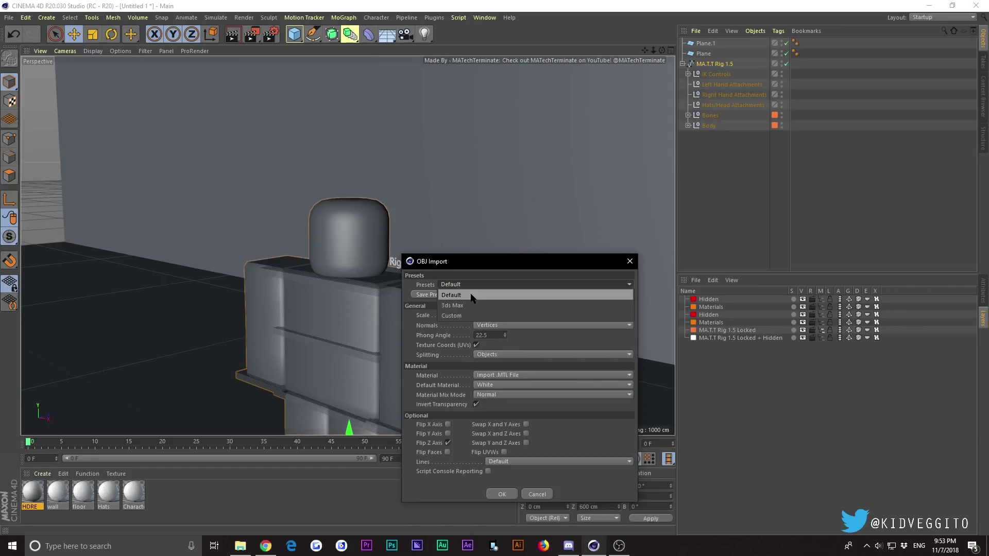
pyautogui.click(480, 305)
pyautogui.click(498, 315)
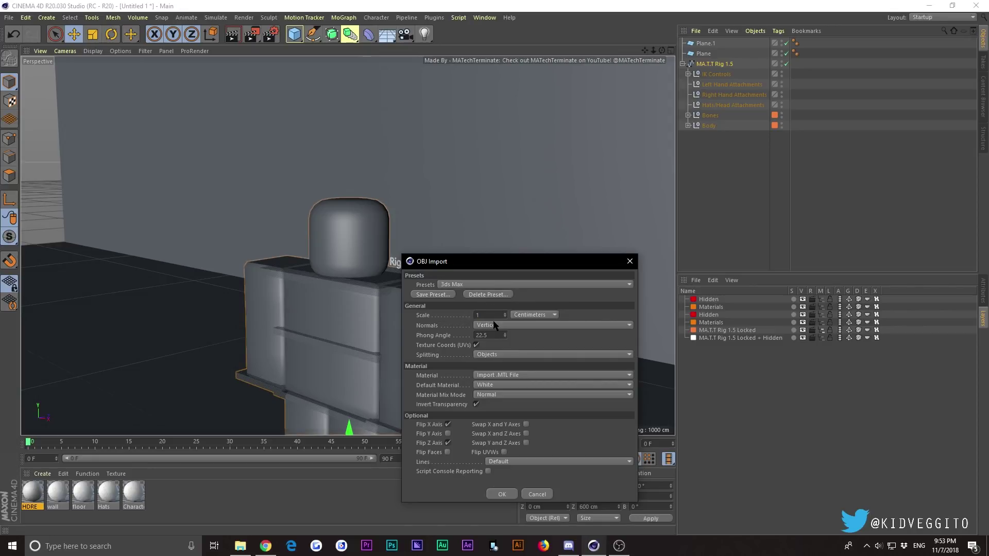
pyautogui.click(500, 495)
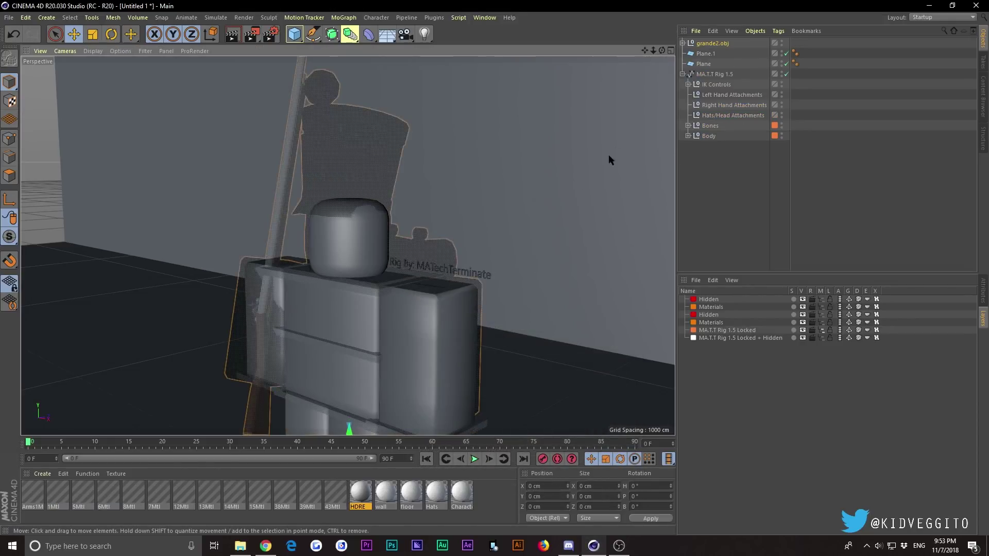
# Try scaling up the imported grande2.obj model, and undo the scaling
pyautogui.moveTo(652, 51); pyautogui.dragTo(725, 76)
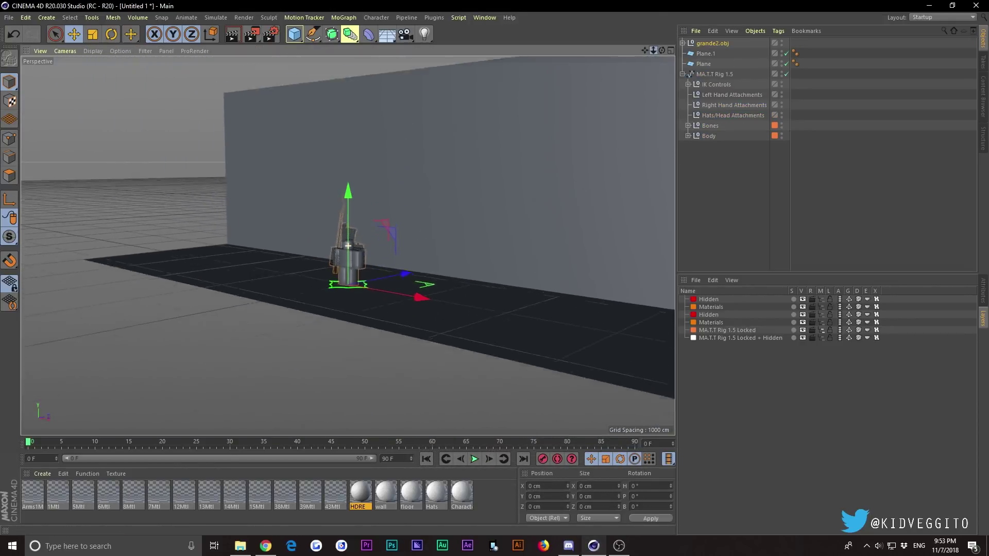
pyautogui.click(93, 34)
pyautogui.moveTo(186, 233); pyautogui.dragTo(268, 240)
pyautogui.hotkey('ctrl', 'z')
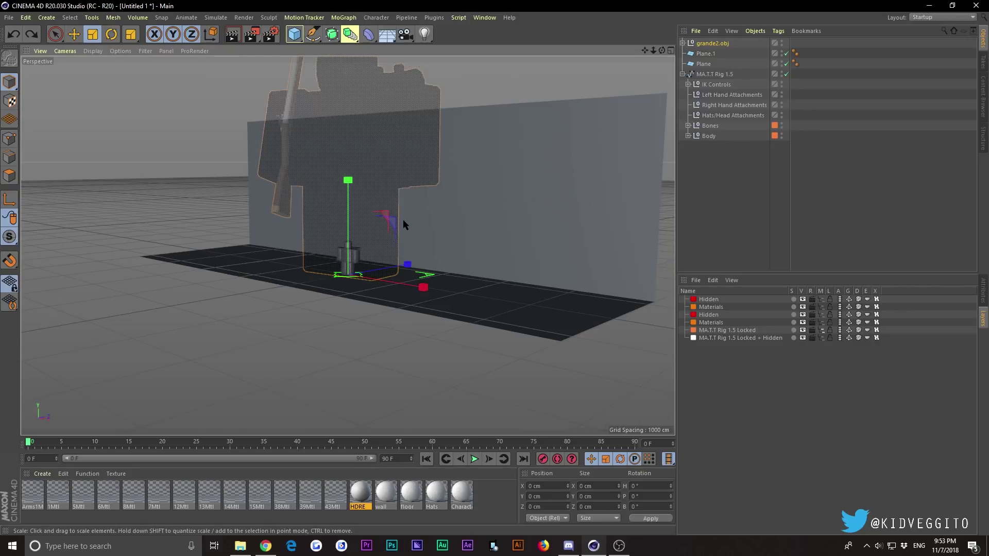
pyautogui.hotkey('ctrl', 'z')
pyautogui.hotkey('ctrl', 'z')
pyautogui.hotkey('ctrl', 'z')
pyautogui.moveTo(653, 50); pyautogui.dragTo(670, 50)
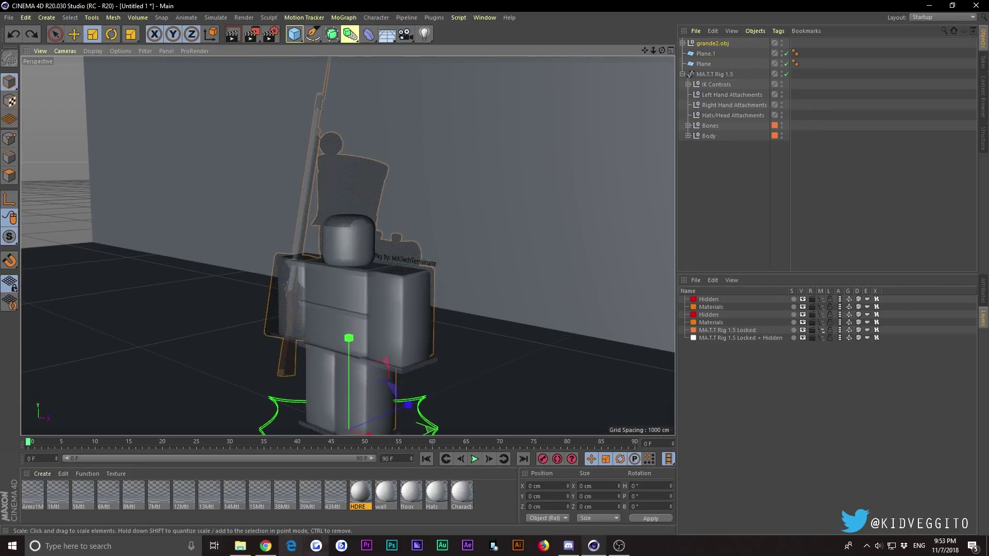
# Delete the materials that came with the import, up to 43Mtl, and remove the grande2.obj object from the scene
pyautogui.click(328, 489)
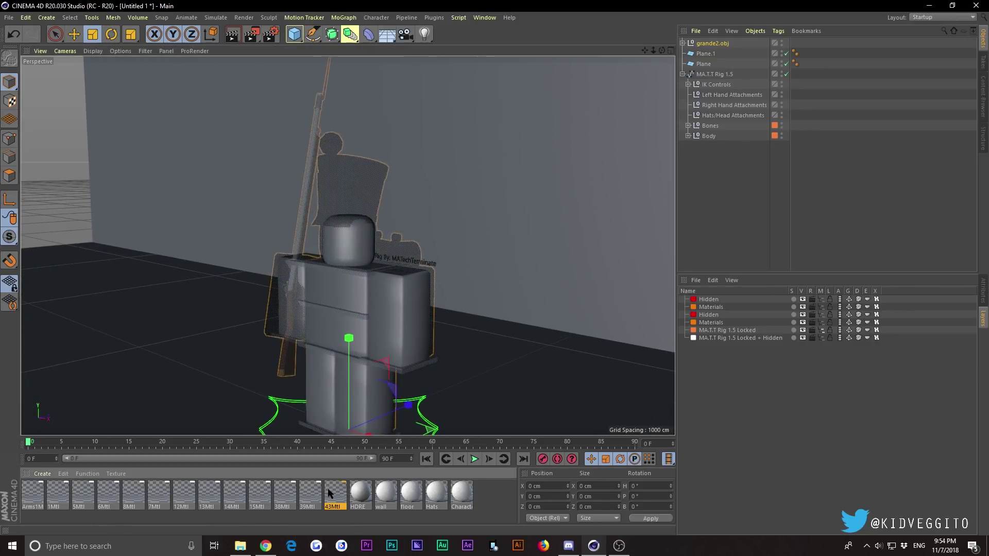
pyautogui.keyDown('shift'); pyautogui.click(40, 492); pyautogui.keyUp('shift')
pyautogui.press('Delete')
pyautogui.moveTo(662, 50); pyautogui.dragTo(695, 52)
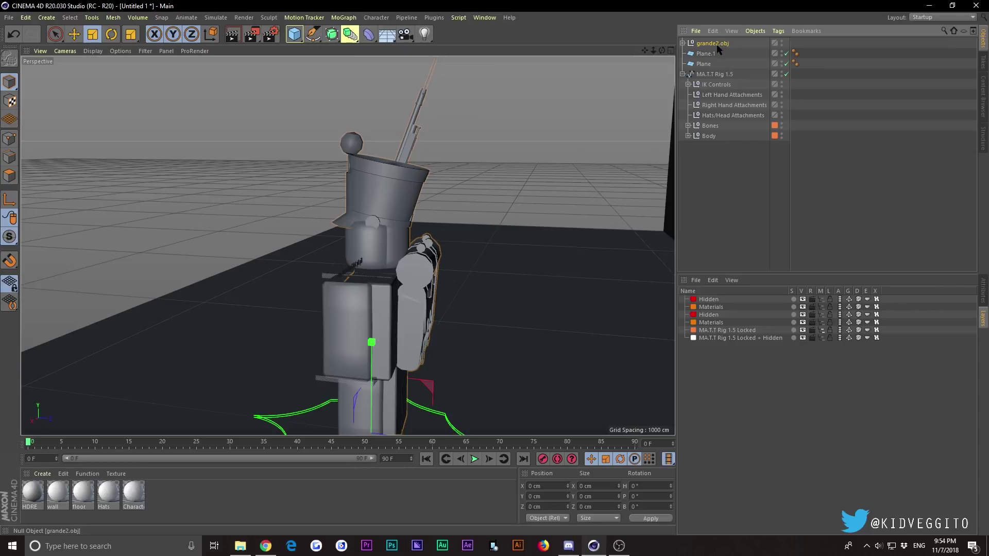
pyautogui.press('Delete')
pyautogui.rightClick(82, 494)
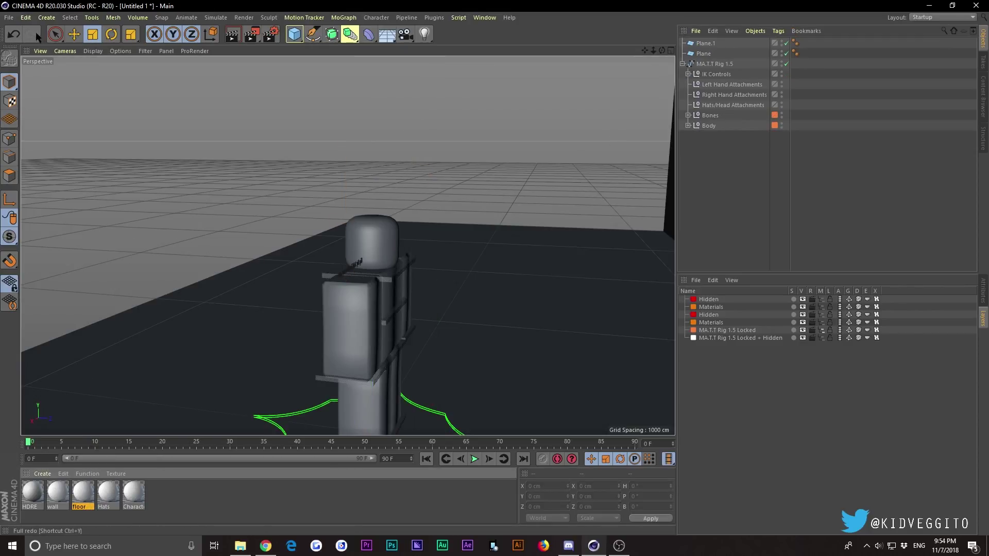
# Browse the ROBLOX Characters folder for another character to open, and check the contents of the Monkey D Luffy folder
pyautogui.click(9, 18)
pyautogui.click(31, 49)
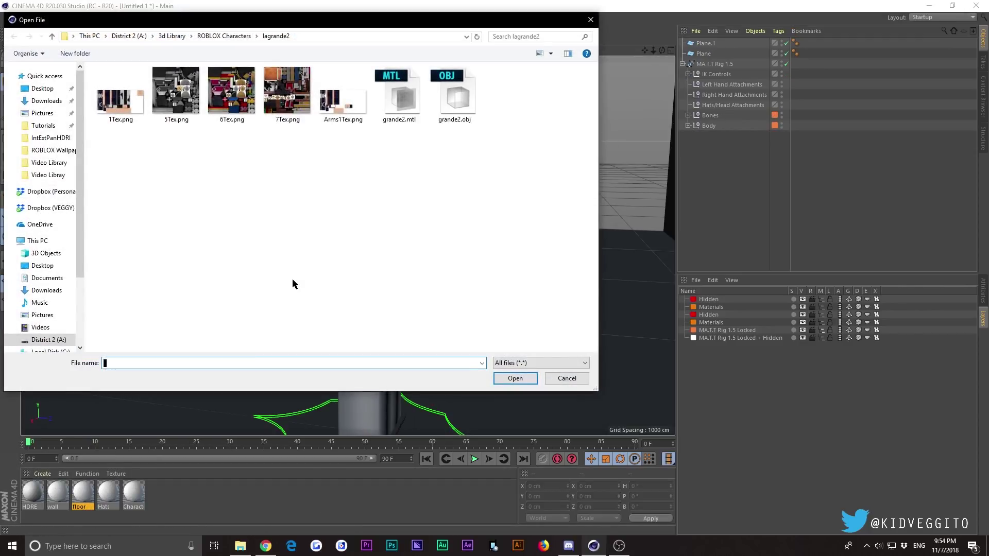
pyautogui.click(215, 36)
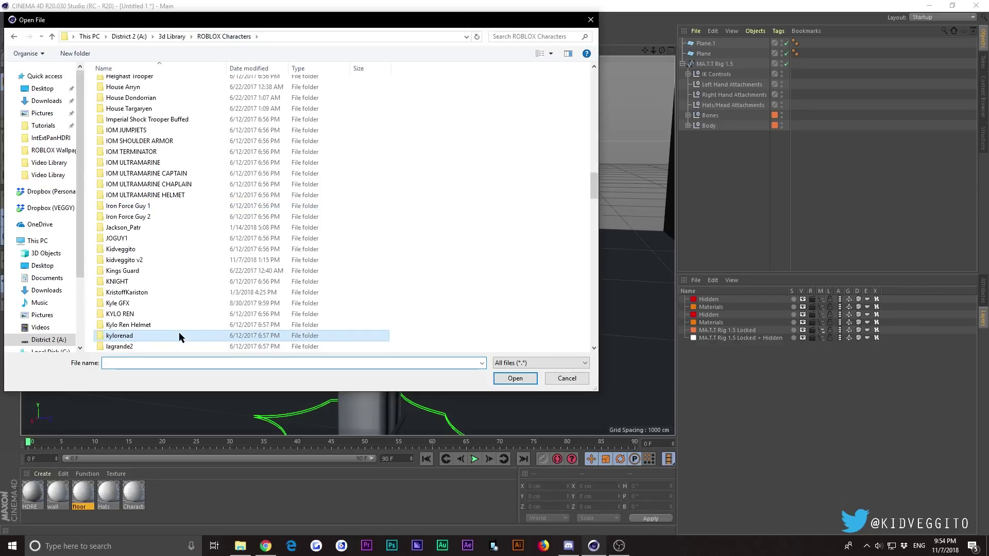
pyautogui.scroll(-4, 178, 332)
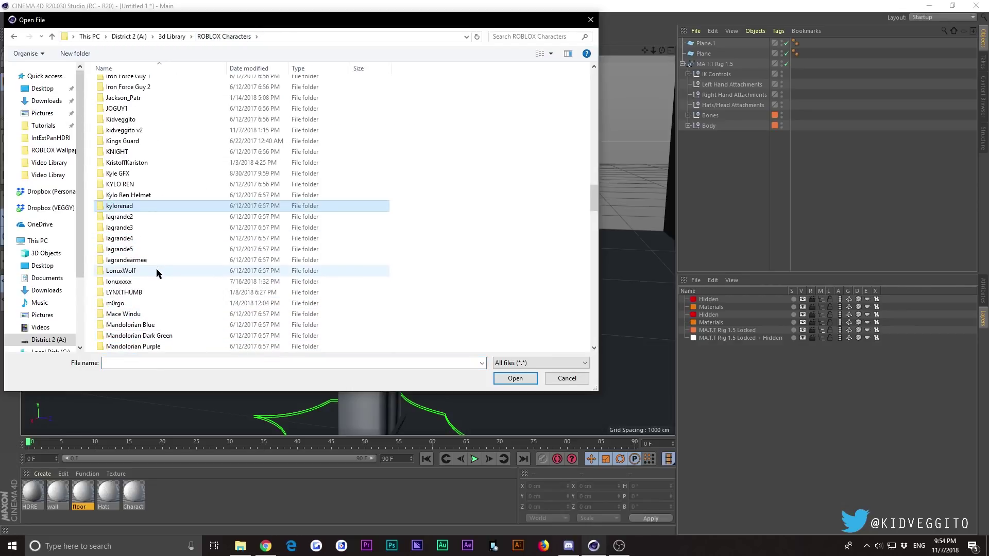
pyautogui.scroll(-4, 152, 308)
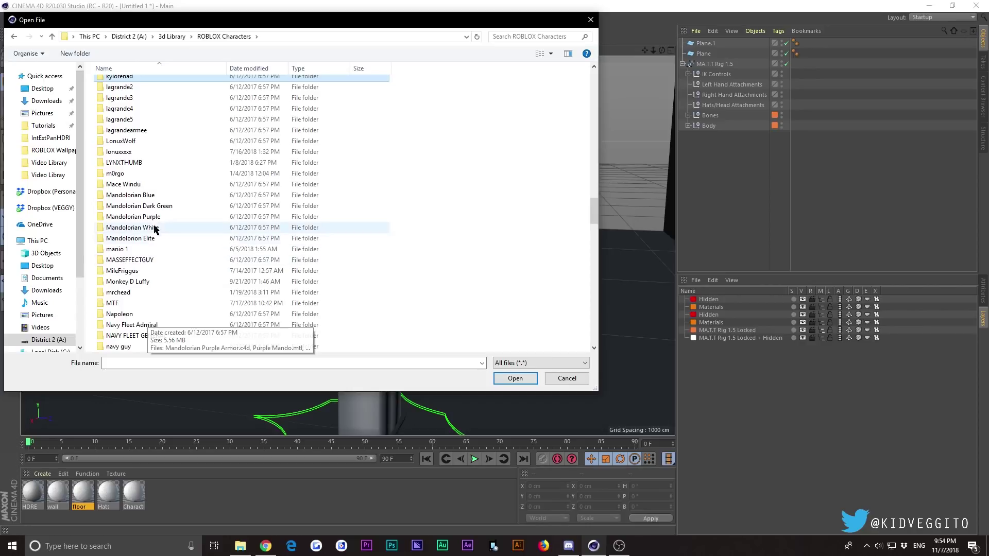
pyautogui.doubleClick(149, 281)
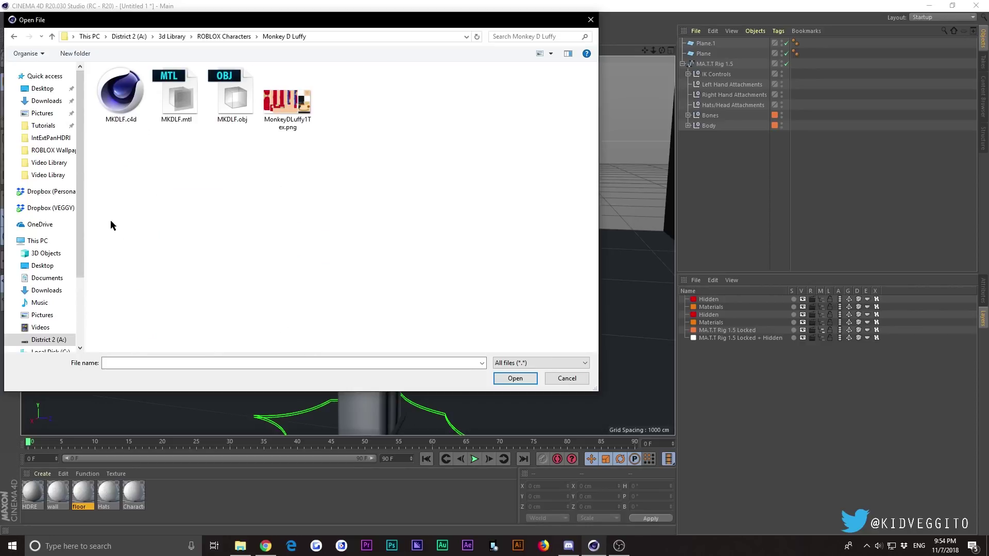
pyautogui.click(14, 37)
# Continue through the ROBLOX Characters folder and check the contents of the Napoleon folder
pyautogui.scroll(-4, 190, 261)
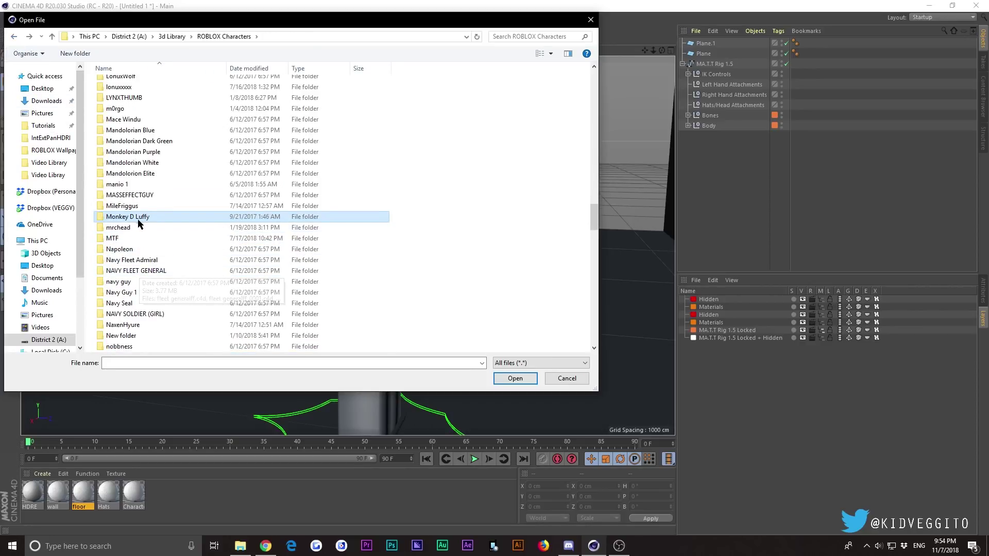
pyautogui.doubleClick(146, 249)
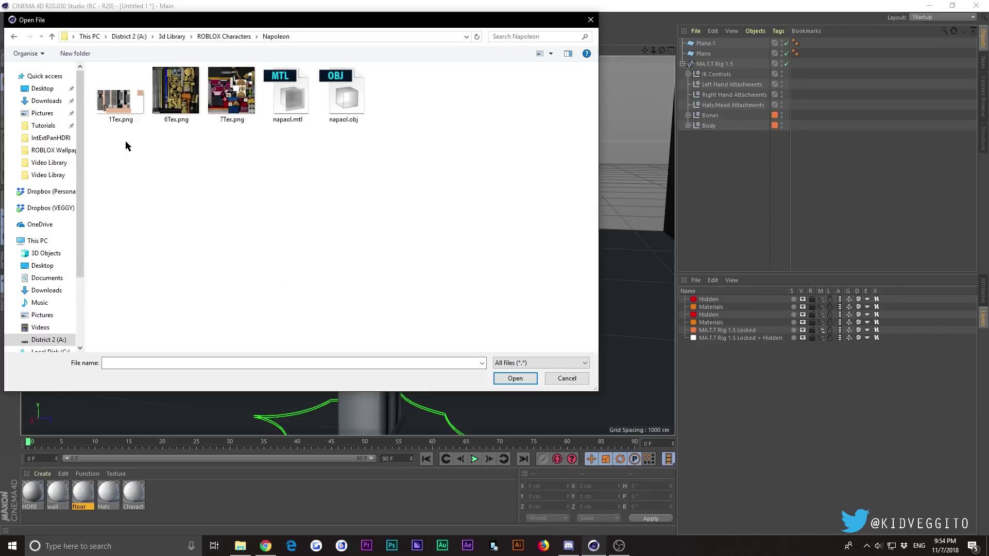
pyautogui.click(14, 36)
pyautogui.scroll(-10, 159, 256)
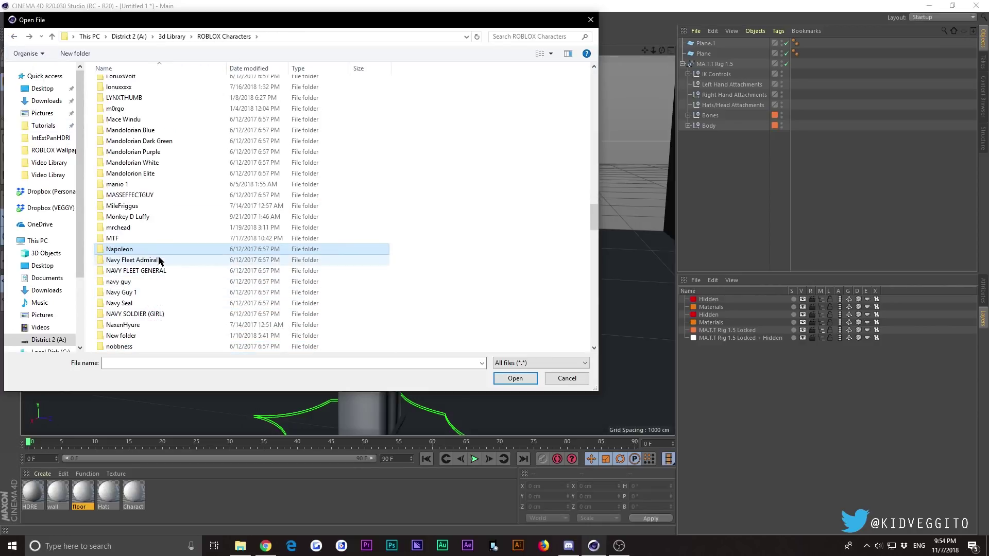
pyautogui.scroll(-4, 152, 258)
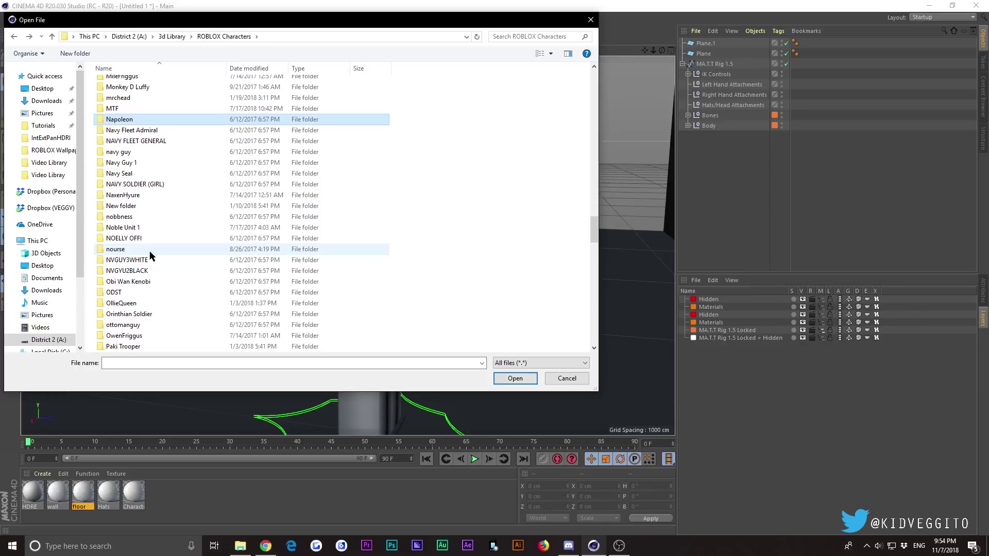
# Open the Noble Unit 1 character folder and preview its Directfall1Tex.png texture
pyautogui.doubleClick(144, 228)
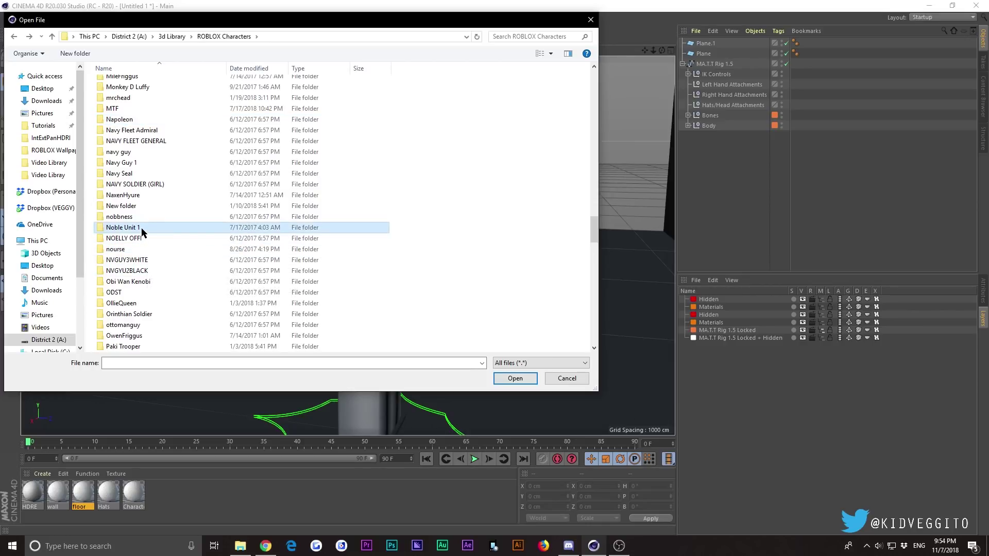
pyautogui.rightClick(114, 109)
pyautogui.click(148, 137)
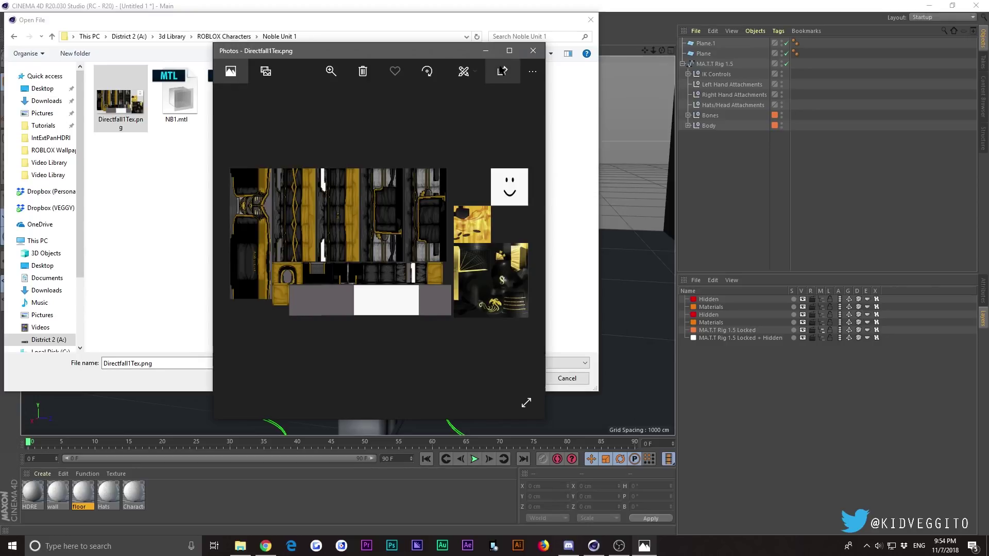
pyautogui.click(533, 51)
# Import NB1.obj from the Noble Unit 1 folder using the 3ds Max preset with a scale of 1 centimeter
pyautogui.click(235, 95)
pyautogui.click(515, 381)
pyautogui.click(472, 278)
pyautogui.click(469, 298)
pyautogui.click(477, 308)
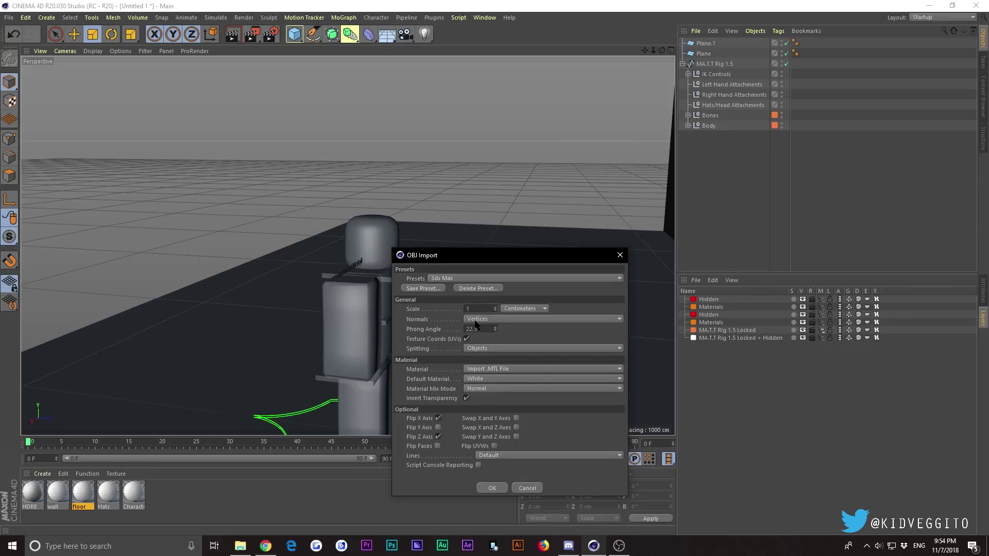
pyautogui.click(492, 488)
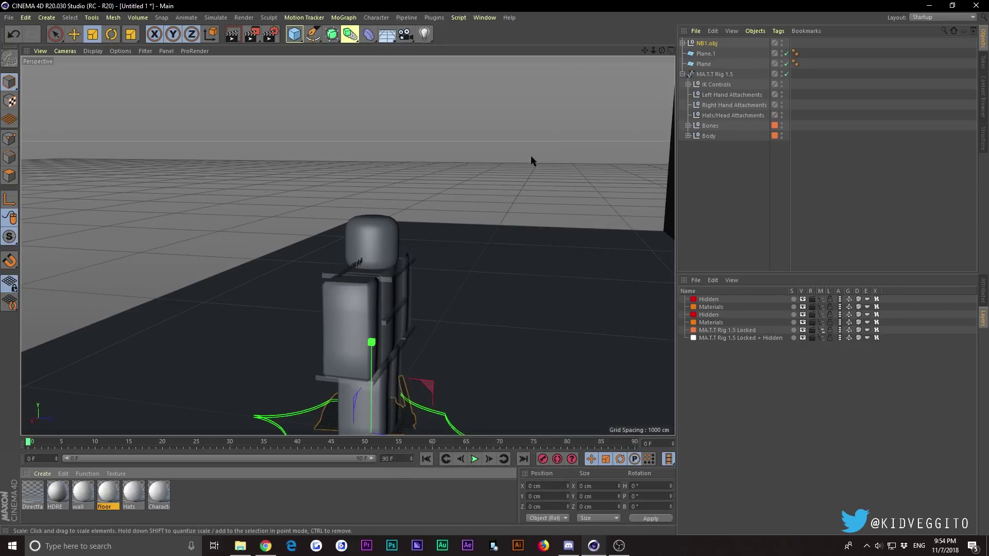
# Raise the NB1.obj model to about 450.6 cm in Y so that it overlaps the rig's body
pyautogui.keyDown('alt'); pyautogui.moveTo(520, 168); pyautogui.dragTo(363, 242); pyautogui.keyUp('alt')
pyautogui.click(73, 34)
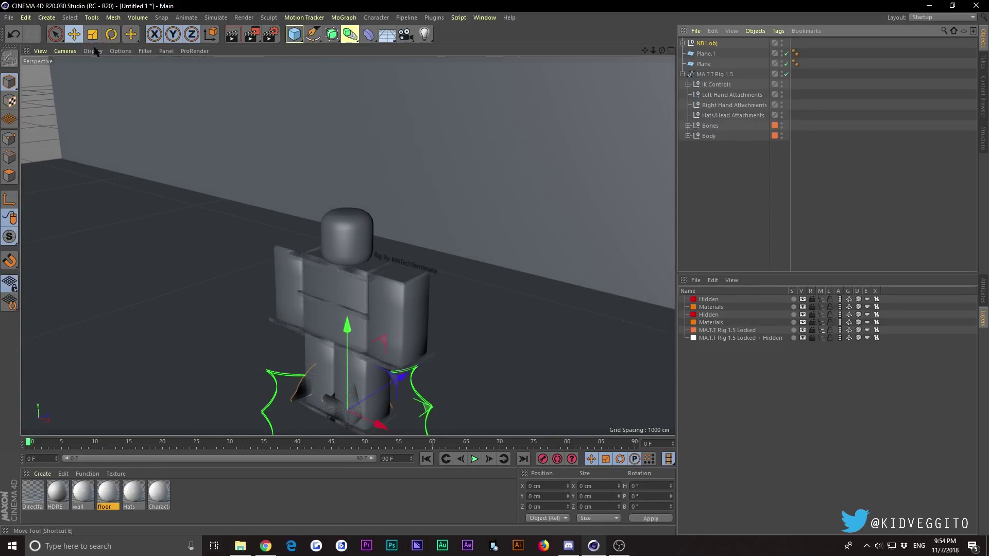
pyautogui.middleClick(618, 68)
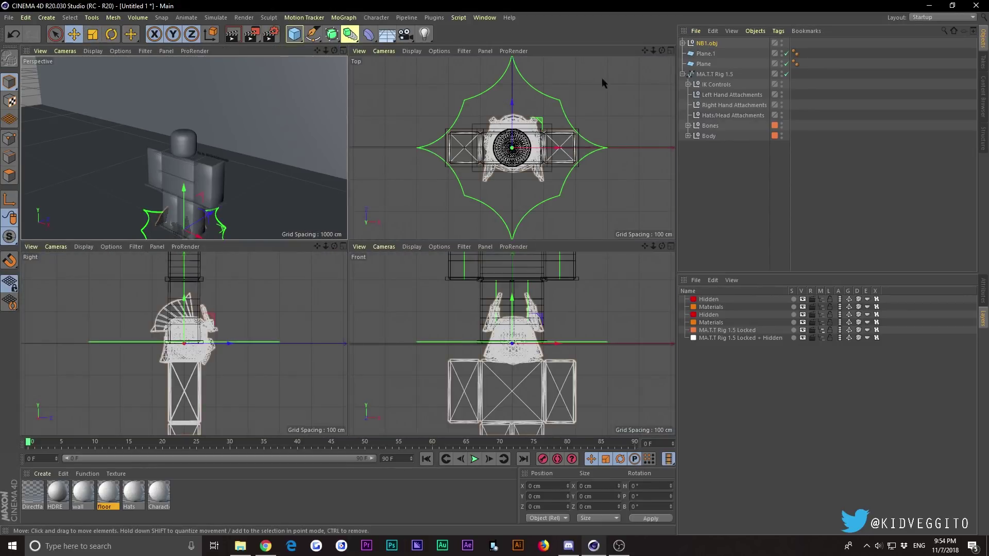
pyautogui.moveTo(645, 246); pyautogui.dragTo(648, 246)
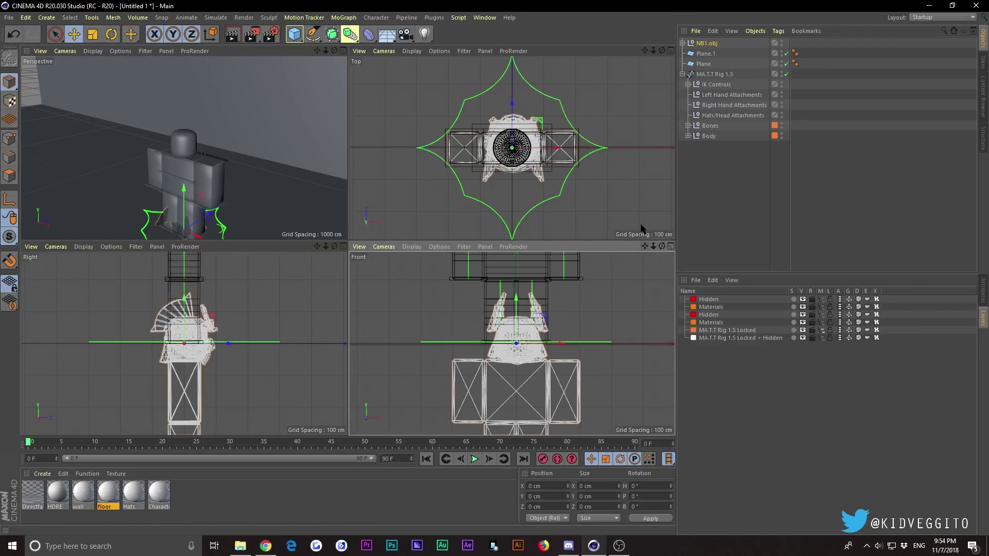
pyautogui.moveTo(652, 246); pyautogui.dragTo(642, 246)
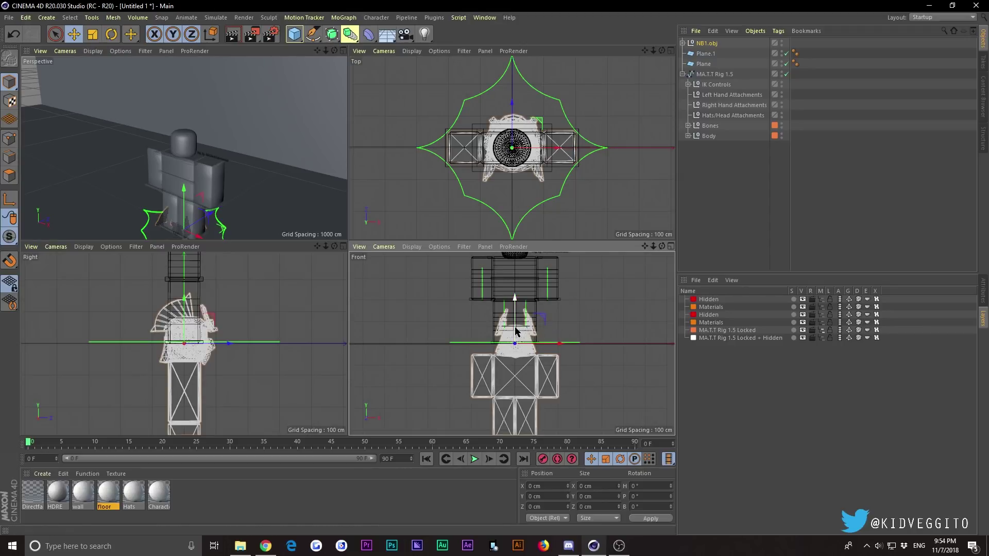
pyautogui.moveTo(517, 330); pyautogui.dragTo(516, 248)
pyautogui.moveTo(653, 246); pyautogui.dragTo(642, 239)
pyautogui.click(71, 17)
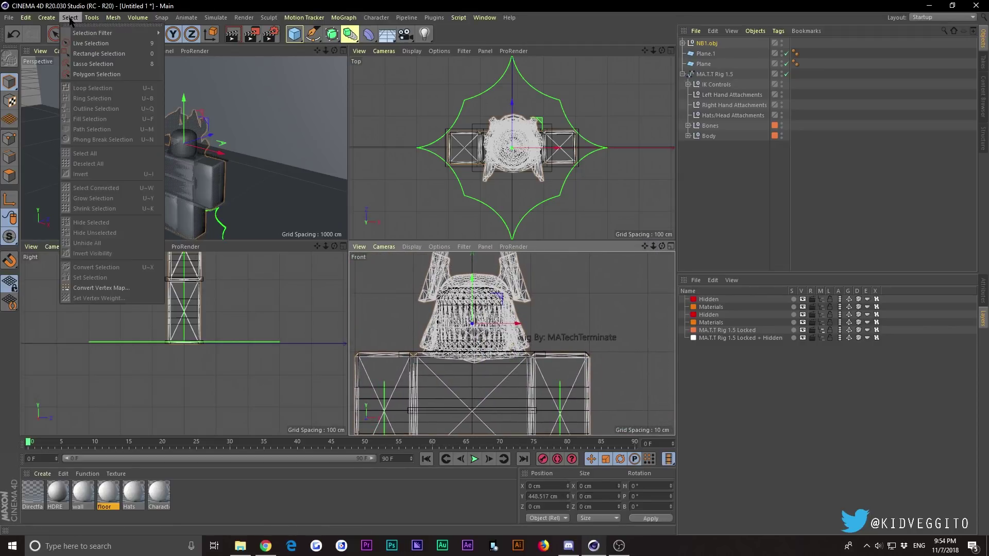
pyautogui.click(637, 267)
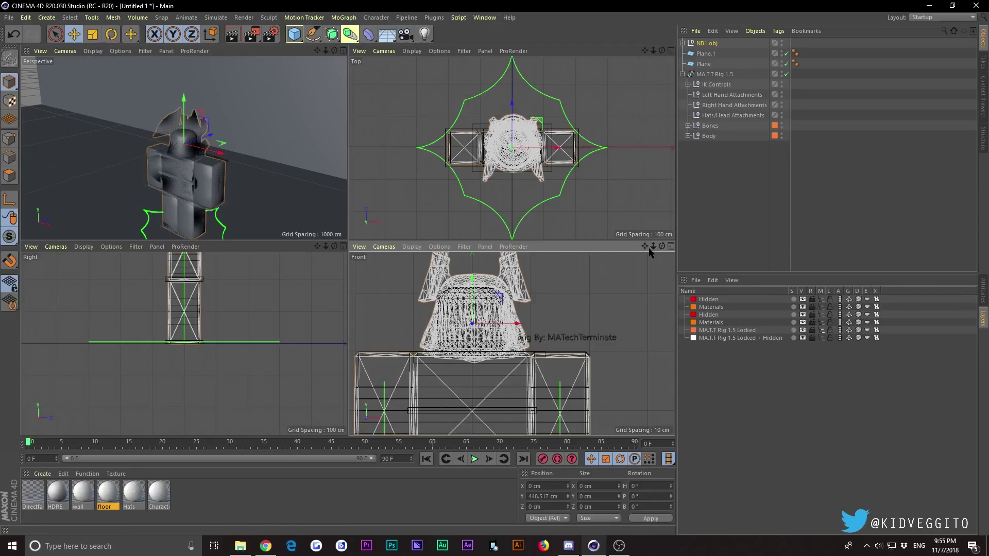
pyautogui.moveTo(652, 247); pyautogui.dragTo(655, 247)
pyautogui.moveTo(500, 324); pyautogui.dragTo(513, 325)
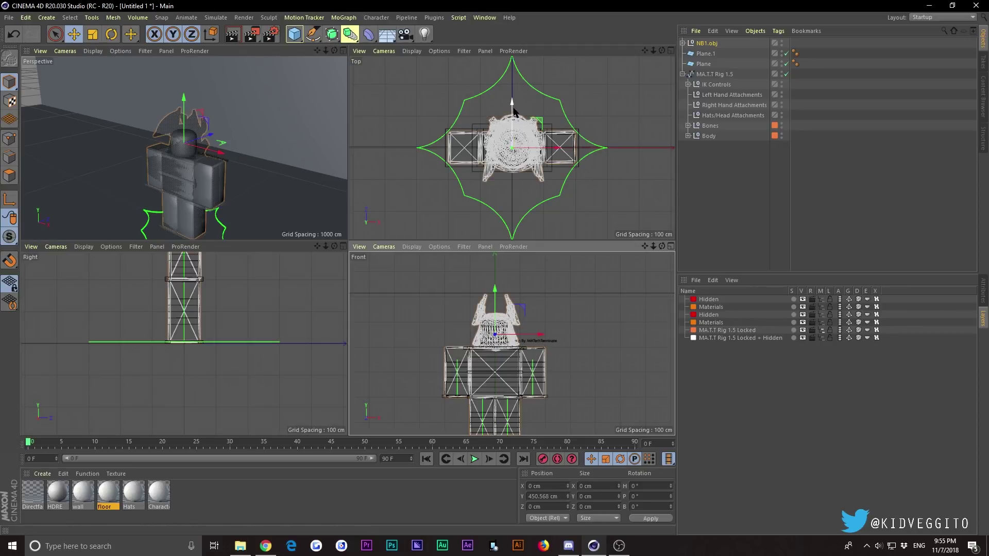
# Shift the NB1.obj model to about -0.6 cm in Z and check its alignment with the rig from above and from the side
pyautogui.moveTo(653, 50); pyautogui.dragTo(705, 50)
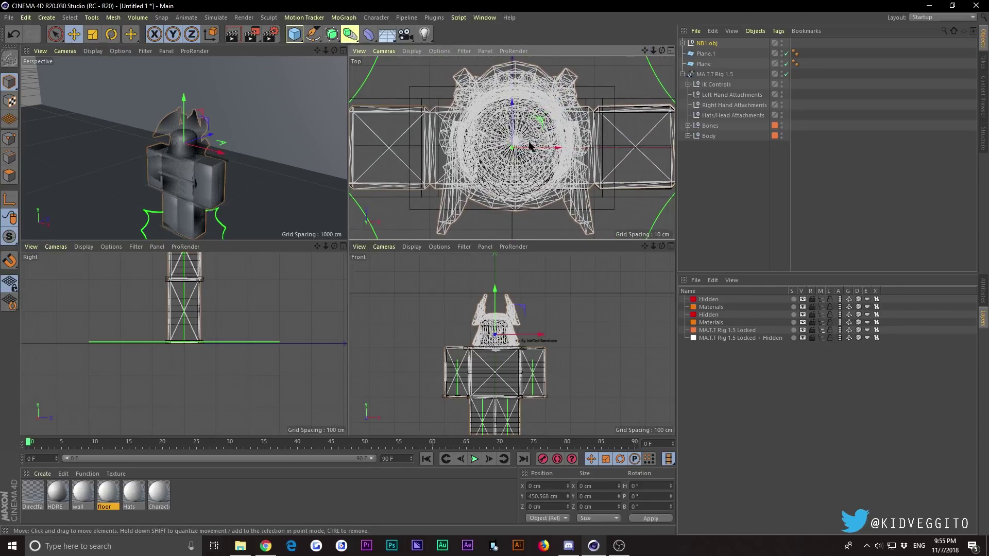
pyautogui.moveTo(516, 122); pyautogui.dragTo(519, 122)
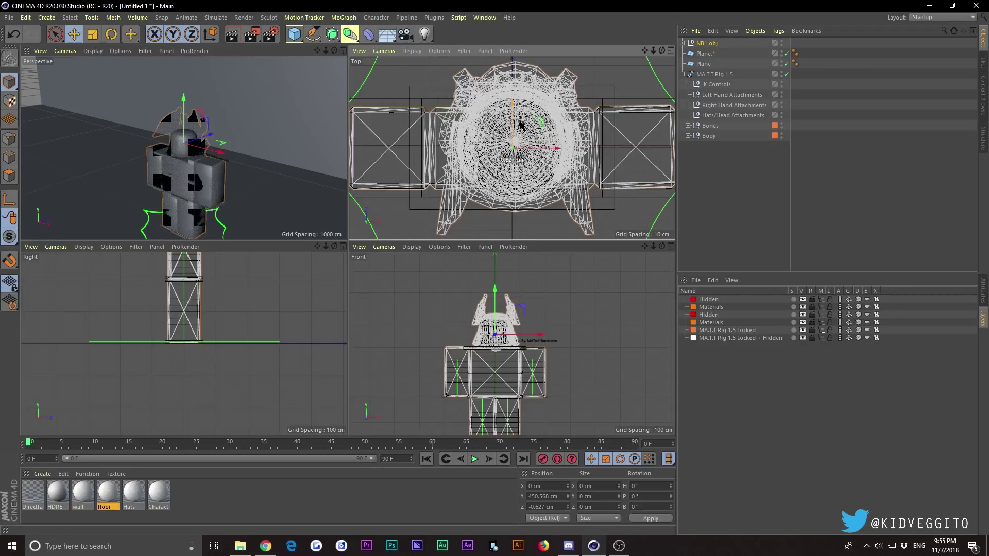
pyautogui.moveTo(325, 246); pyautogui.dragTo(407, 392)
pyautogui.moveTo(490, 328); pyautogui.dragTo(501, 319)
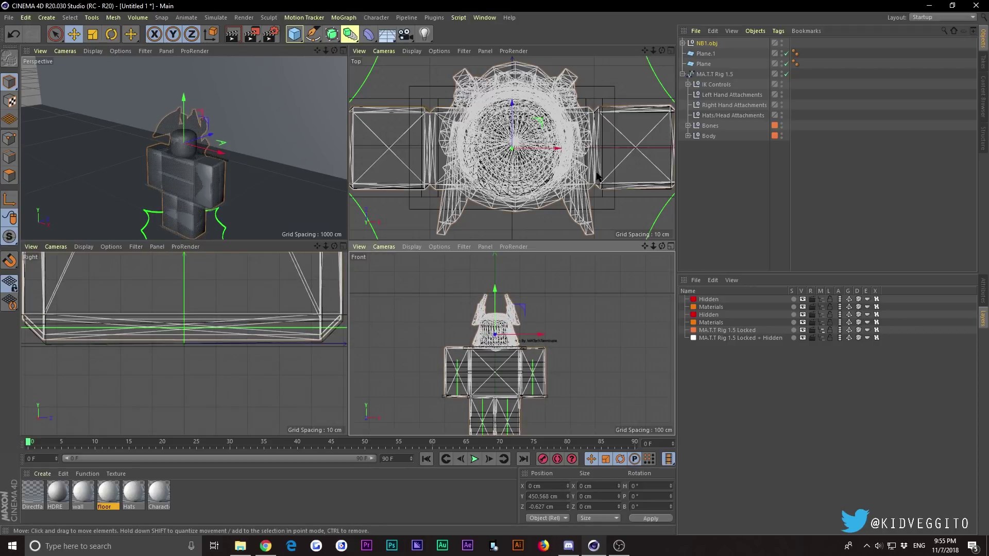
pyautogui.moveTo(645, 50); pyautogui.dragTo(721, 51)
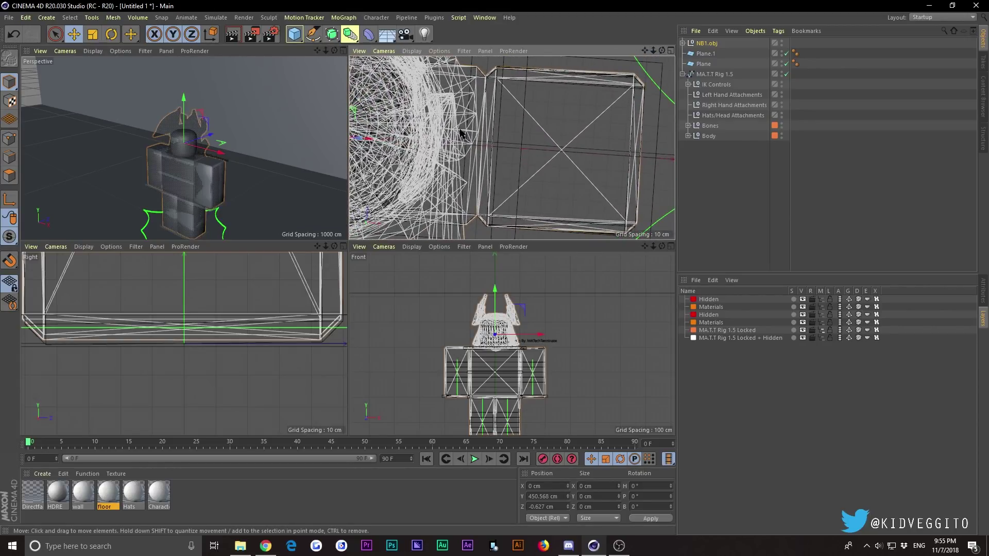
pyautogui.click(342, 50)
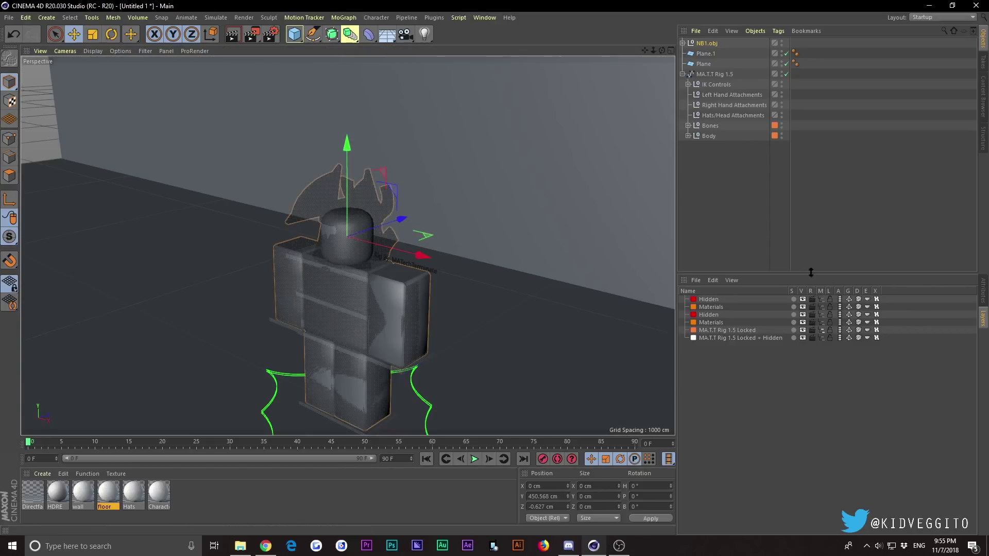
# Take Directfall1 and Directfall2 out of the NB1.obj group and delete the group with its remaining body parts
pyautogui.click(759, 181)
pyautogui.click(683, 43)
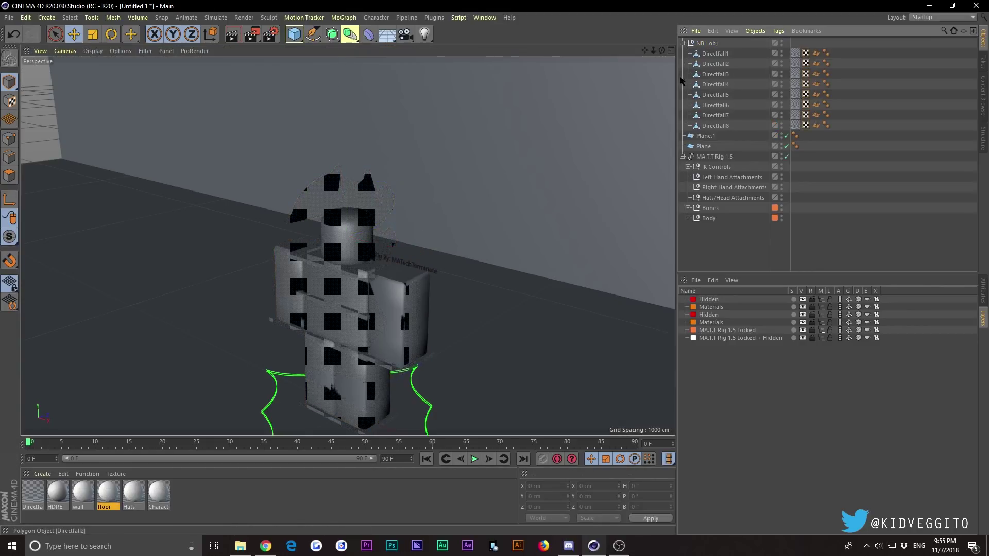
pyautogui.click(716, 54)
pyautogui.click(312, 198)
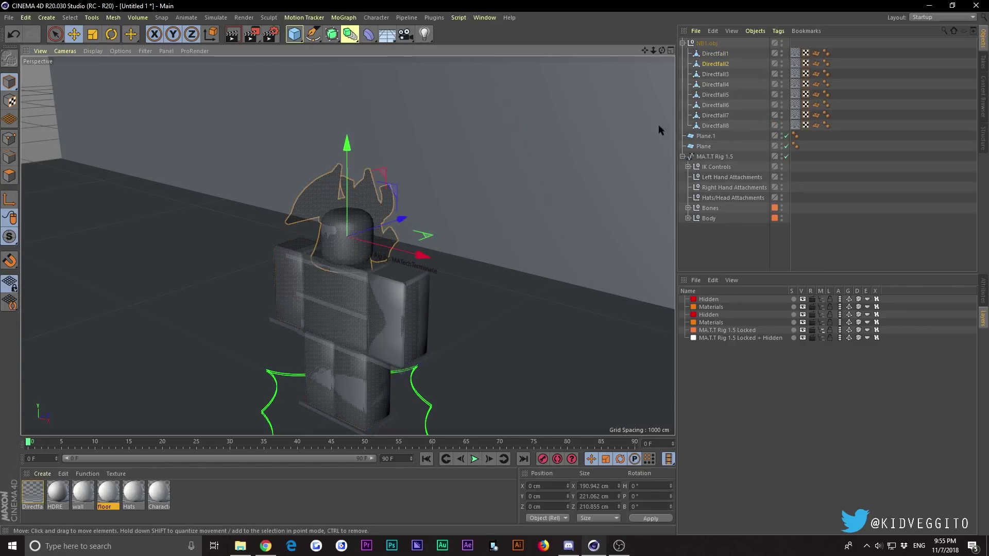
pyautogui.click(715, 54)
pyautogui.click(715, 66)
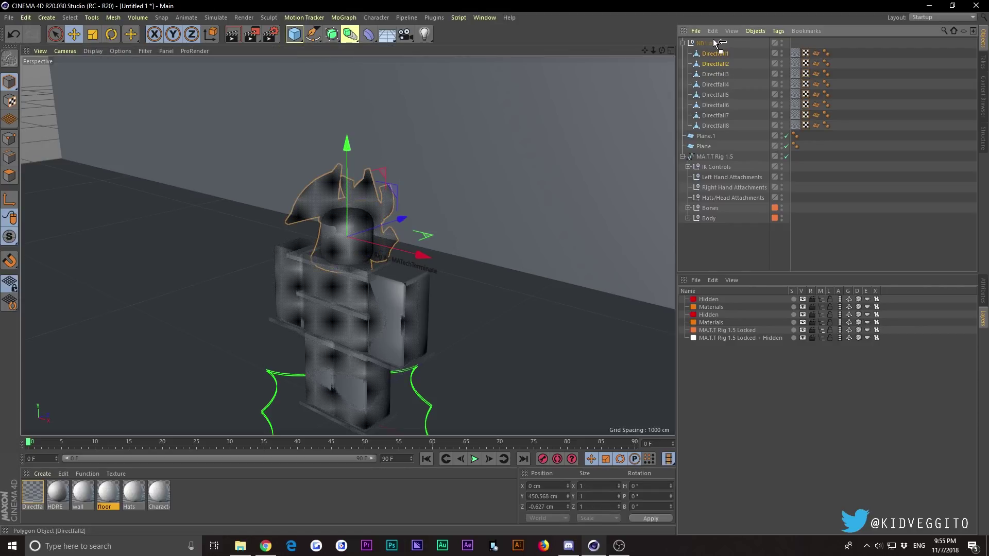
pyautogui.click(722, 65)
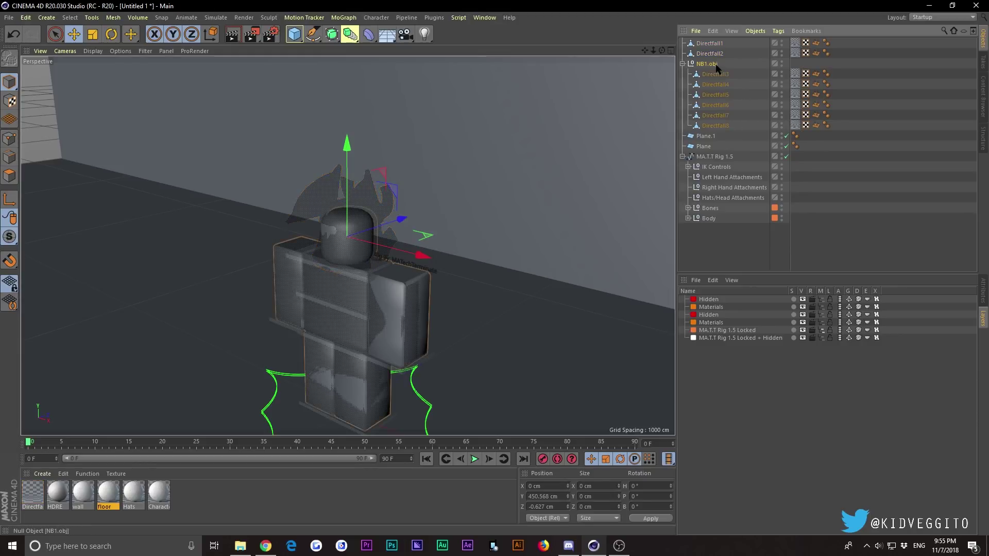
pyautogui.press('Delete')
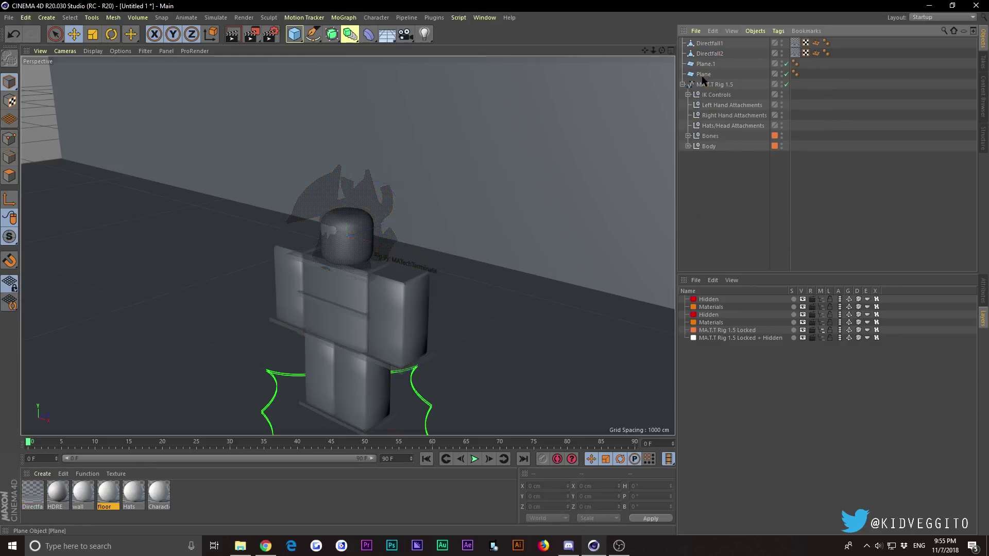
# Try deleting the imported Directfall material, look at the helmet from behind, and undo the deletion
pyautogui.click(33, 493)
pyautogui.press('Delete')
pyautogui.keyDown('alt'); pyautogui.moveTo(330, 242); pyautogui.dragTo(348, 245); pyautogui.keyUp('alt')
pyautogui.moveTo(662, 50); pyautogui.dragTo(662, 51)
pyautogui.hotkey('ctrl', 'z')
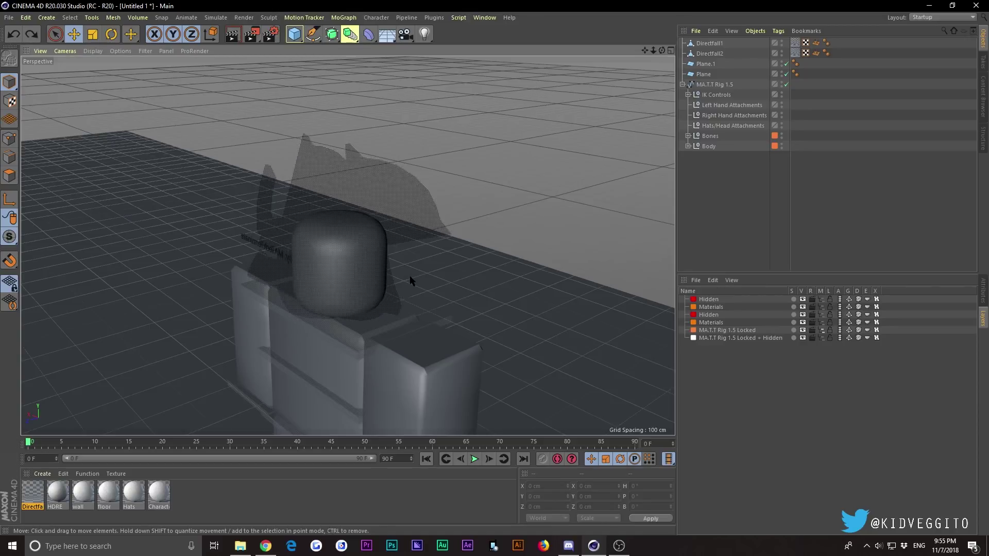
# Show the viewport in Quick Shading (Lines) and select both helmet pieces, Directfall1 and Directfall2
pyautogui.click(93, 50)
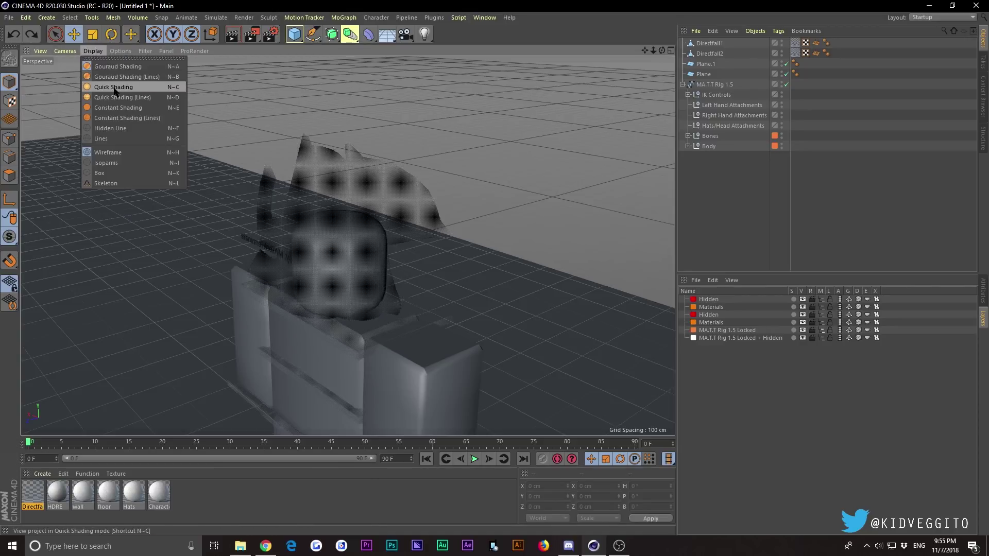
pyautogui.click(115, 97)
pyautogui.moveTo(662, 50); pyautogui.dragTo(662, 50)
pyautogui.click(360, 269)
pyautogui.keyDown('shift'); pyautogui.click(303, 278); pyautogui.keyUp('shift')
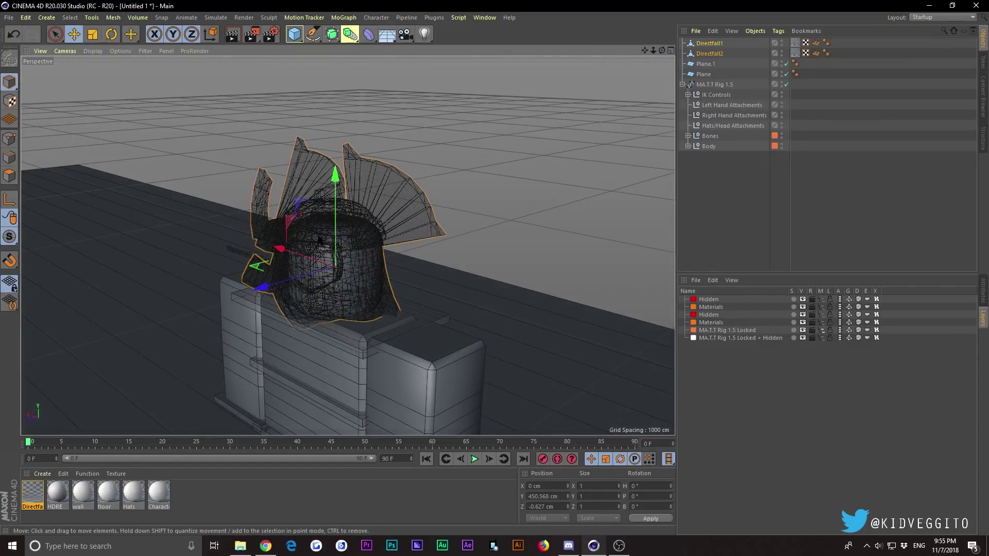
pyautogui.moveTo(311, 285); pyautogui.dragTo(421, 269)
pyautogui.hotkey('ctrl', 'z')
# Return the viewport to shading without lines and rotate the two helmet pieces about the vertical axis to face the rig's front
pyautogui.moveTo(662, 50); pyautogui.dragTo(156, 64)
pyautogui.press('r')
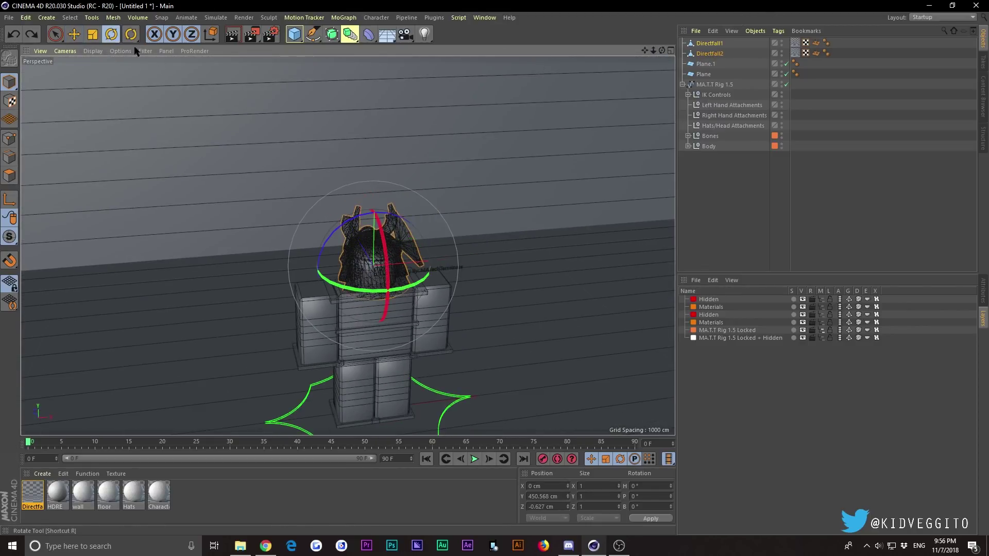
pyautogui.click(120, 51)
pyautogui.click(134, 128)
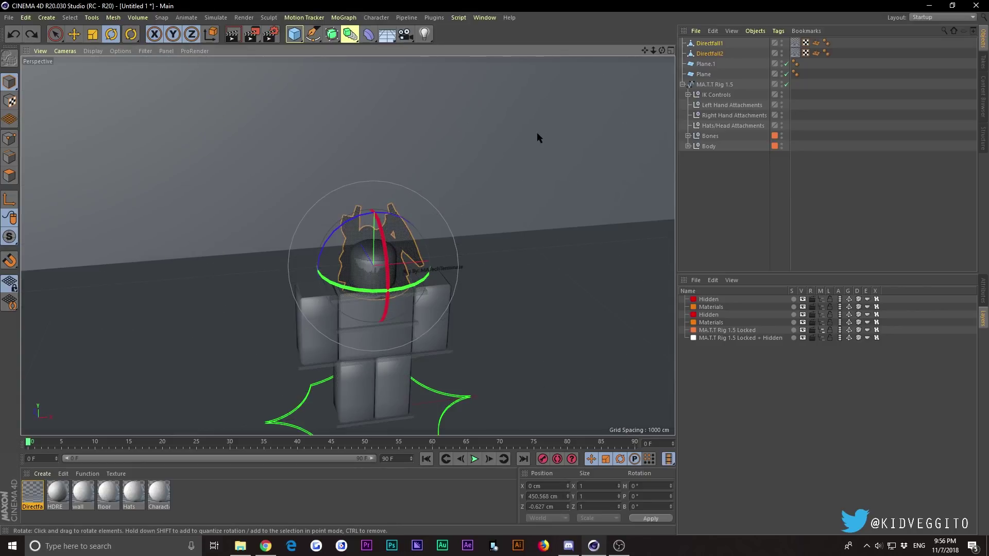
pyautogui.moveTo(351, 292); pyautogui.dragTo(435, 208)
# Remove the imported material from Directfall1 and Directfall2 and delete that material from the scene
pyautogui.click(807, 98)
pyautogui.keyDown('ctrl'); pyautogui.click(796, 42); pyautogui.keyUp('ctrl')
pyautogui.press('Delete')
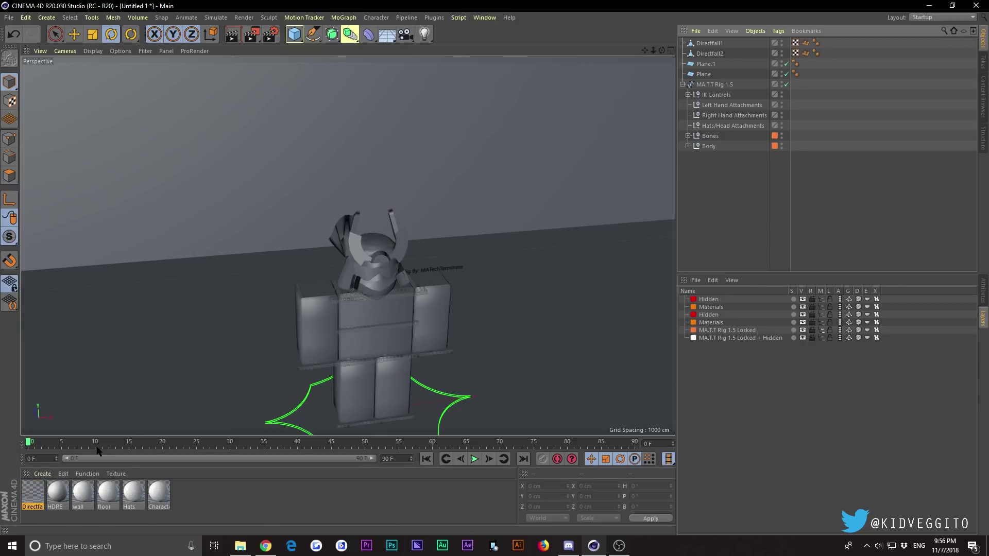
pyautogui.press('Delete')
# Create a new Uber material and open it for editing
pyautogui.click(43, 474)
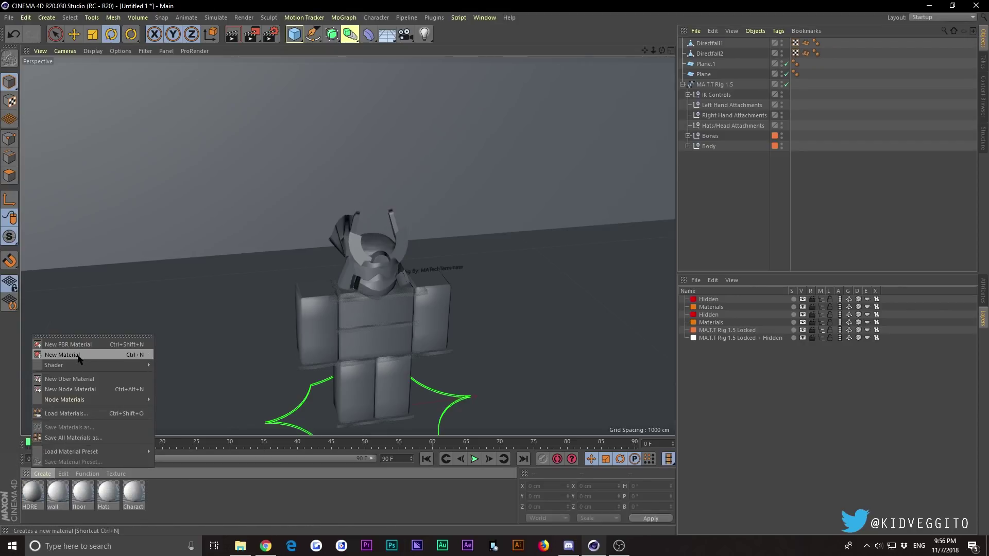
pyautogui.click(70, 379)
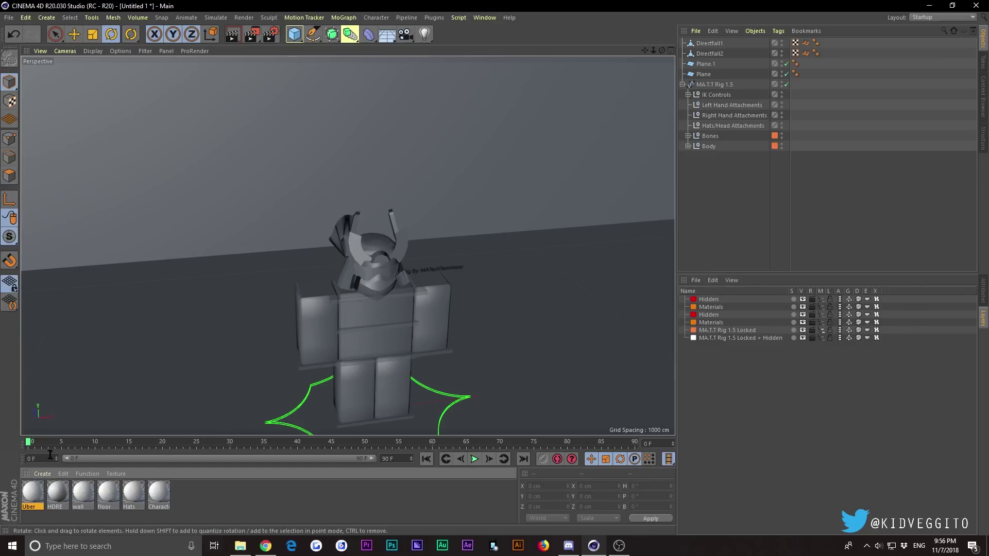
pyautogui.doubleClick(33, 492)
pyautogui.moveTo(279, 75); pyautogui.dragTo(662, 76)
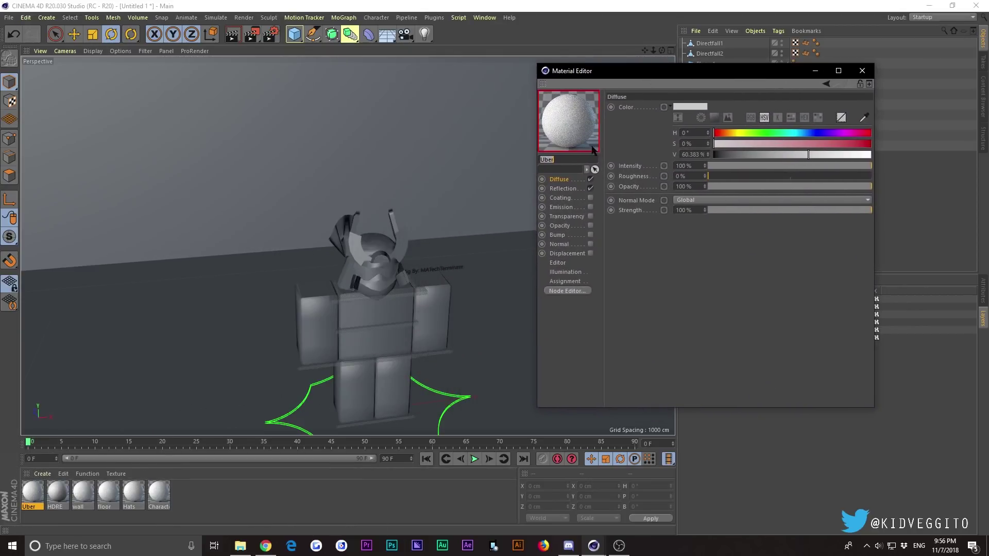
# Load Directfall1Tex.png from the Noble Unit 1 folder as the Uber material's diffuse color texture
pyautogui.click(665, 108)
pyautogui.click(693, 148)
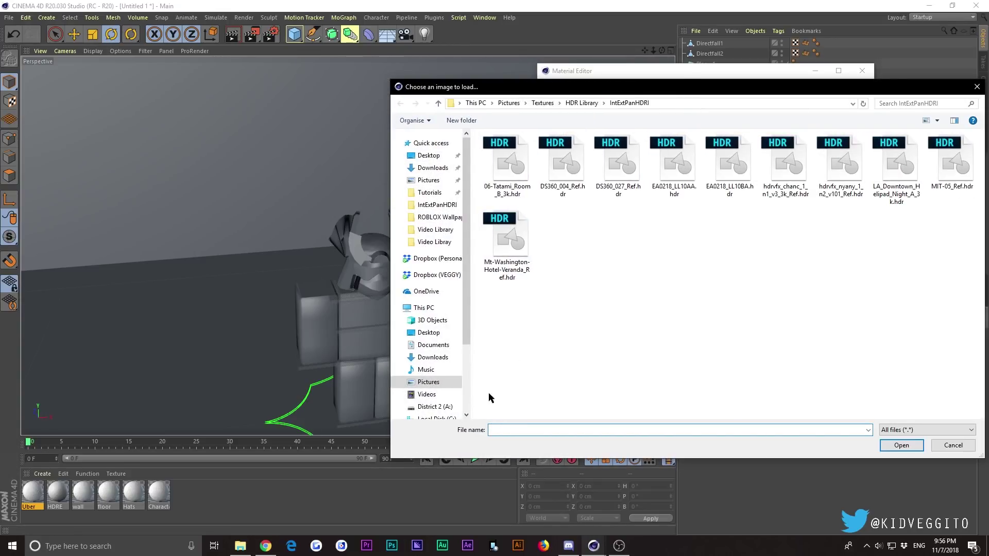
pyautogui.scroll(-2, 453, 335)
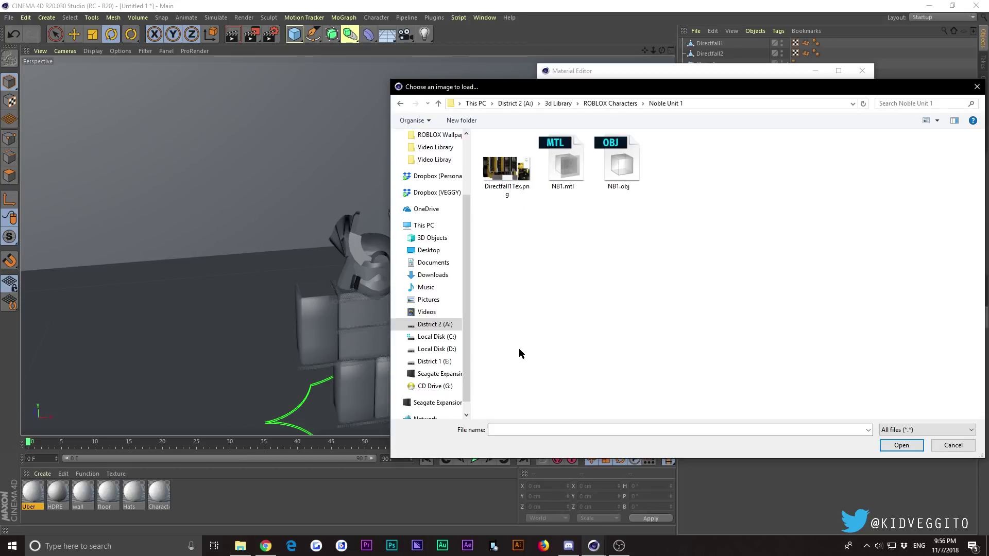
pyautogui.click(520, 177)
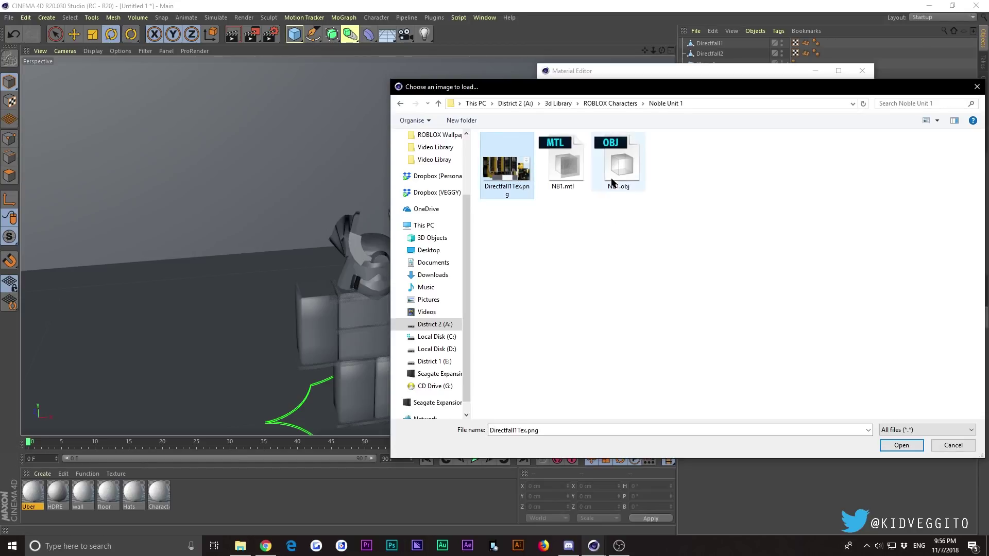
pyautogui.click(901, 445)
pyautogui.click(556, 310)
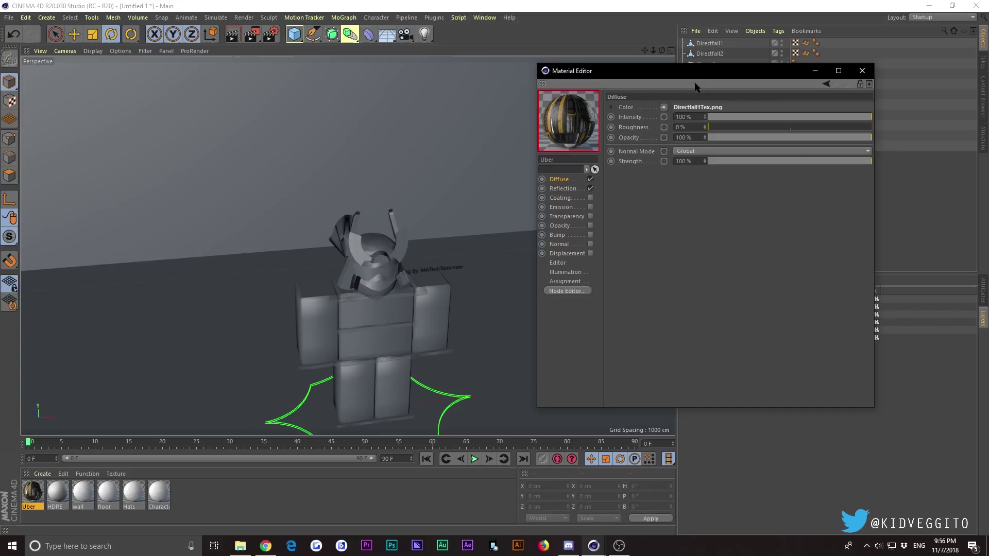
pyautogui.moveTo(685, 71)
pyautogui.mouseDown()
pyautogui.moveTo(725, 86)
pyautogui.moveTo(698, 85)
pyautogui.mouseUp()
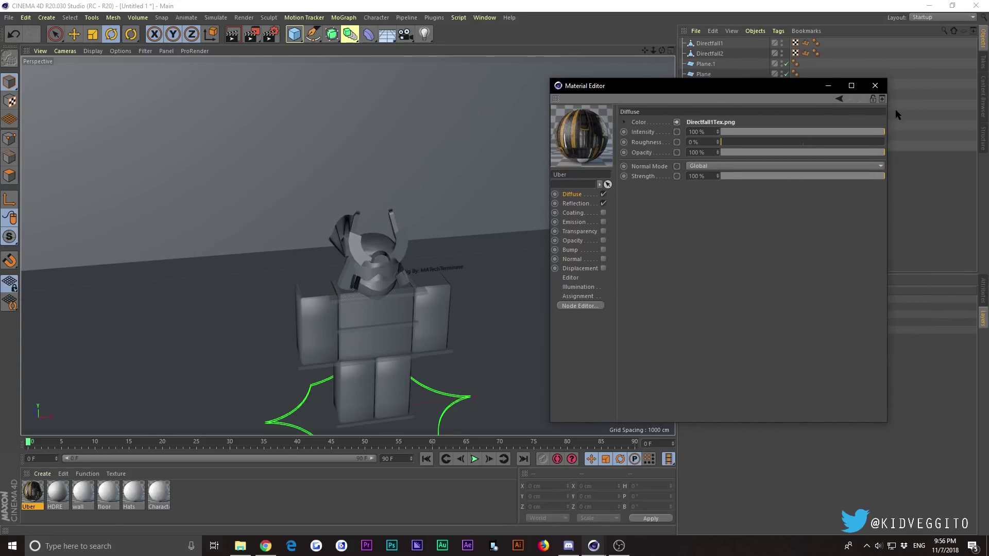
pyautogui.click(875, 86)
# Apply the Uber material to the rig's arms, torso and legs and to both helmet pieces
pyautogui.moveTo(318, 317); pyautogui.dragTo(318, 318)
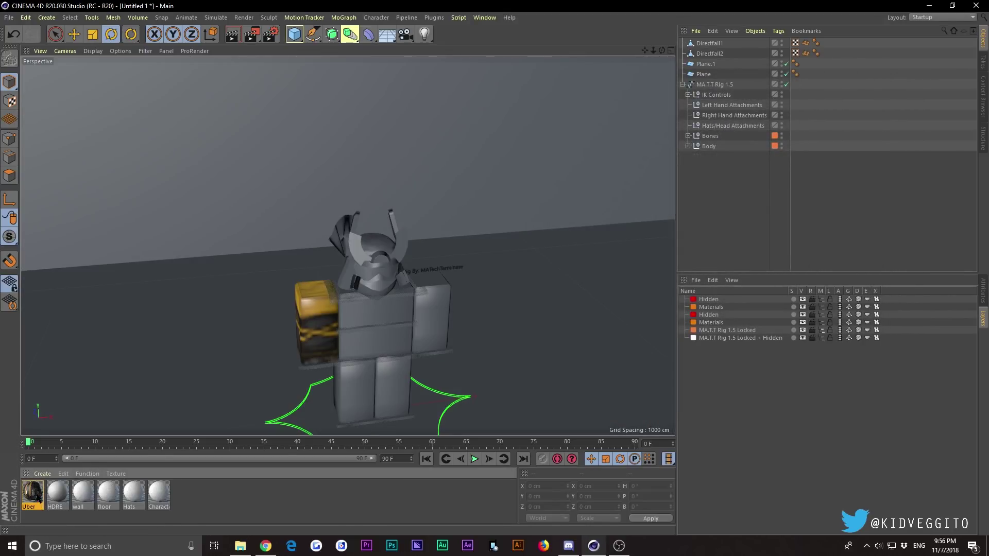
pyautogui.moveTo(385, 312); pyautogui.dragTo(430, 304)
pyautogui.moveTo(33, 492); pyautogui.dragTo(341, 391)
pyautogui.moveTo(43, 488); pyautogui.dragTo(377, 389)
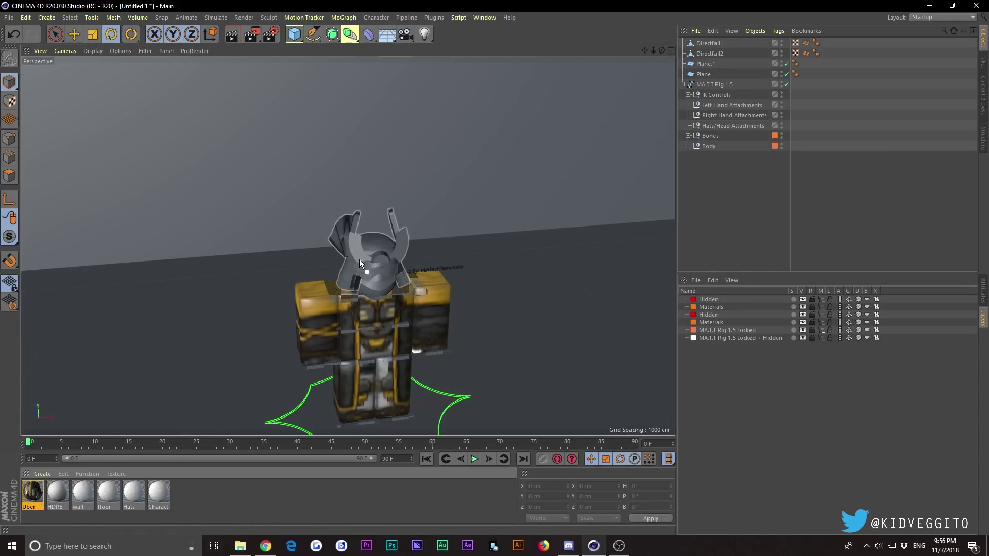
pyautogui.moveTo(358, 264); pyautogui.dragTo(358, 265)
pyautogui.moveTo(34, 493); pyautogui.dragTo(366, 282)
# Examine the textured helmet up close from the front, showing the polygons of Directfall1 before returning to model mode
pyautogui.moveTo(654, 50); pyautogui.dragTo(634, 86)
pyautogui.moveTo(645, 50); pyautogui.dragTo(644, 121)
pyautogui.click(351, 222)
pyautogui.click(9, 175)
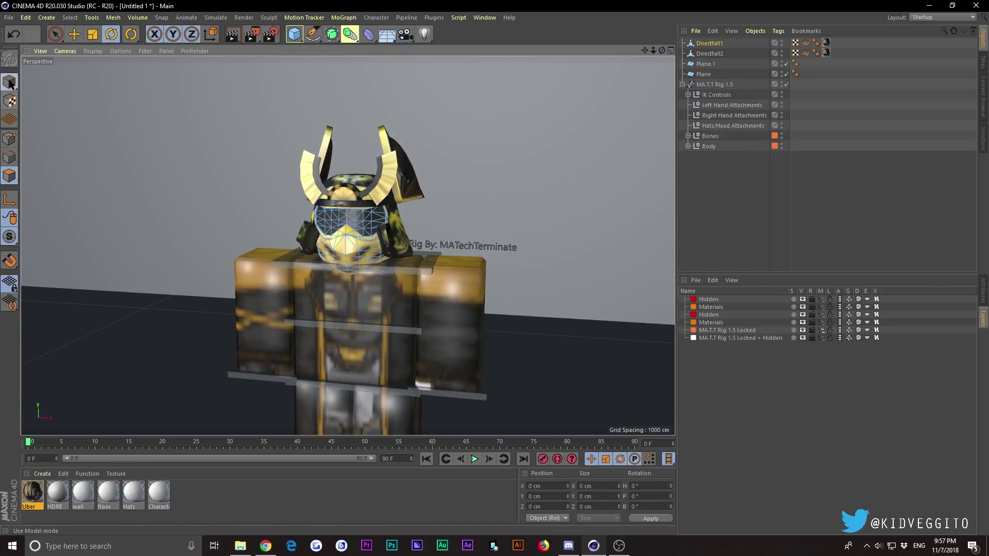
pyautogui.click(10, 81)
# Try No Scaling as the Uber material's texture preview size, and set it to 1024x1024 (4 MB) instead
pyautogui.doubleClick(32, 492)
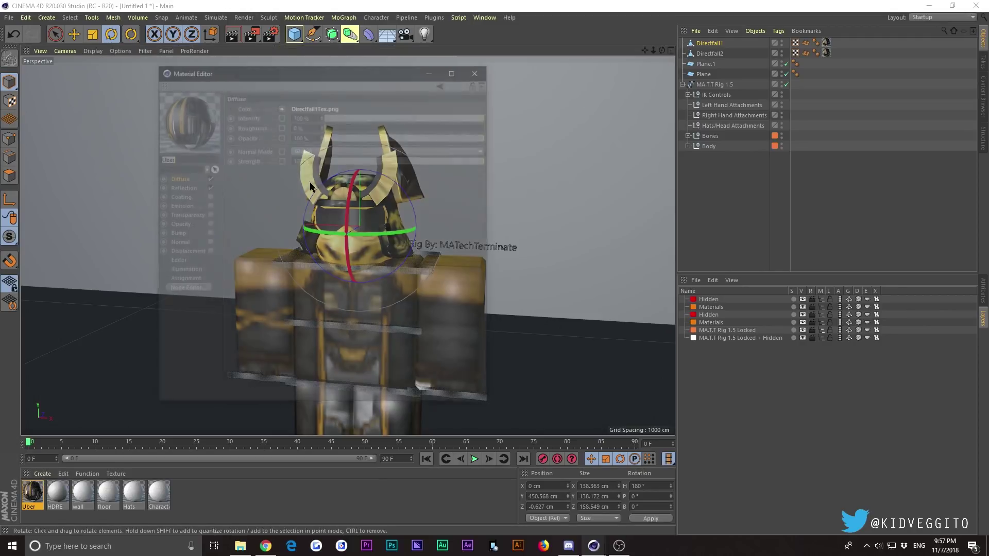
pyautogui.moveTo(309, 73); pyautogui.dragTo(657, 81)
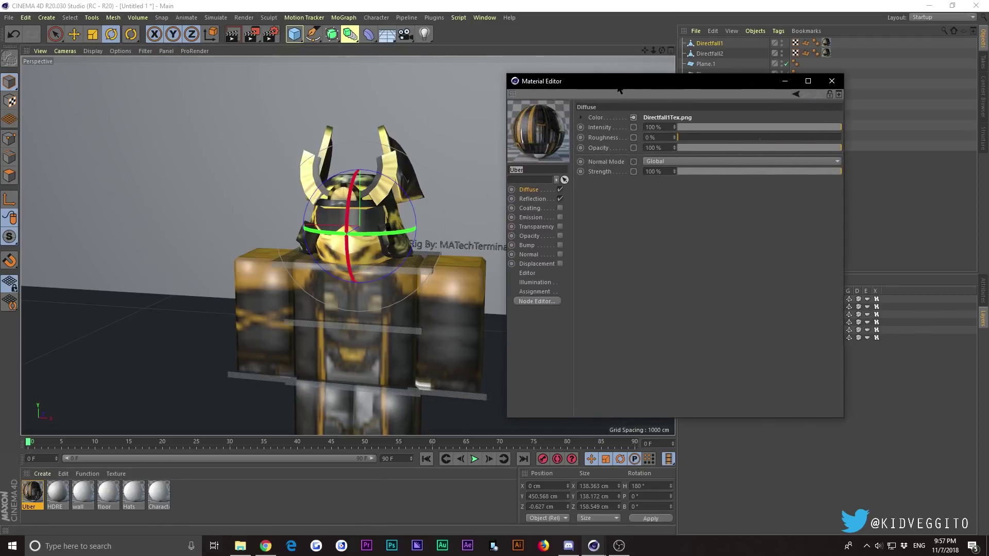
pyautogui.click(527, 273)
pyautogui.click(675, 132)
pyautogui.click(685, 147)
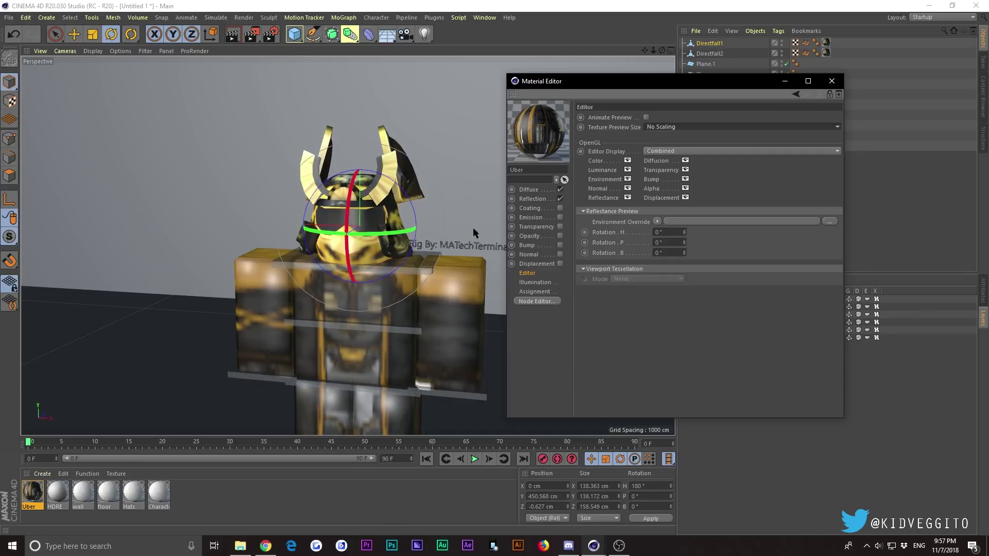
pyautogui.click(688, 126)
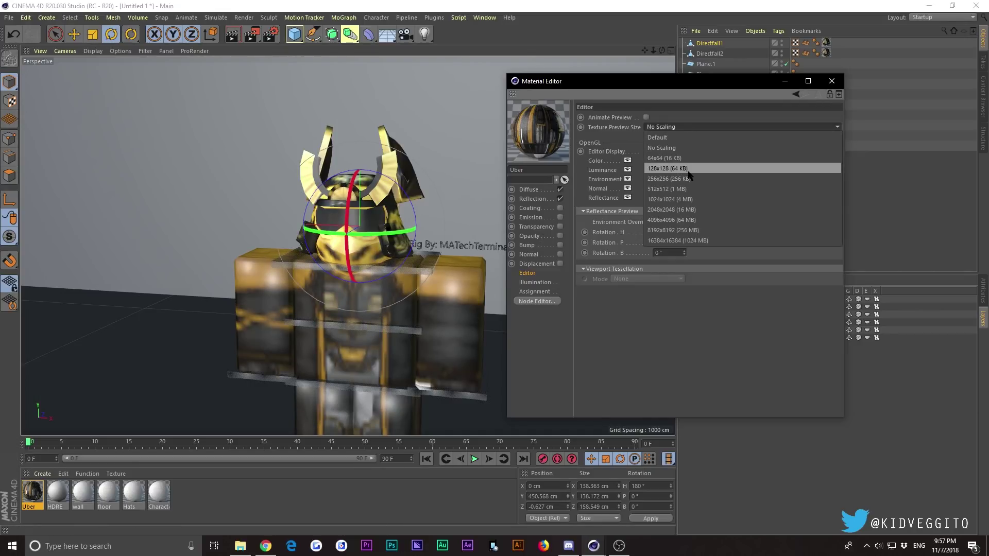
pyautogui.click(687, 202)
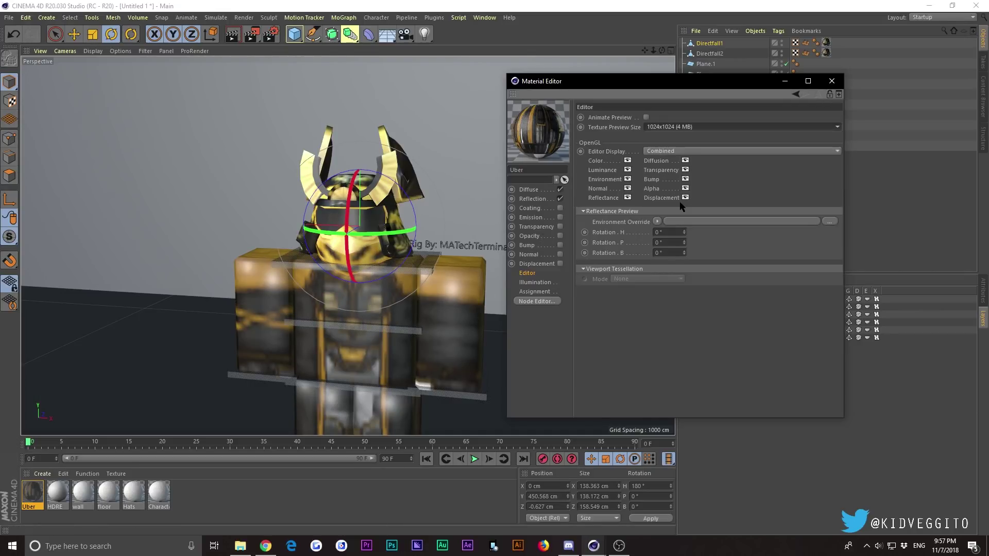
# Try a texture preview size of 4096x4096 (64 MB) and return it to 1024x1024 (4 MB)
pyautogui.click(712, 128)
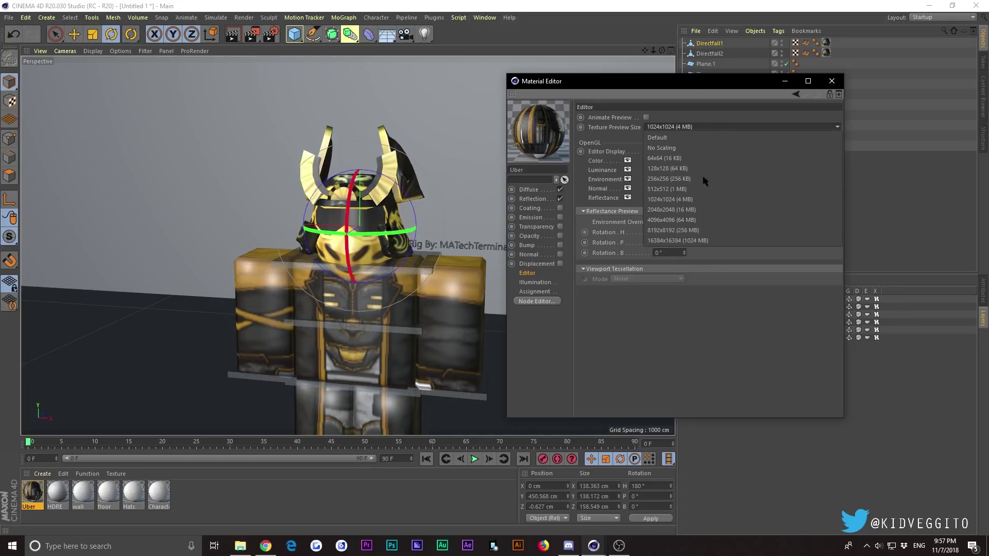
pyautogui.click(690, 220)
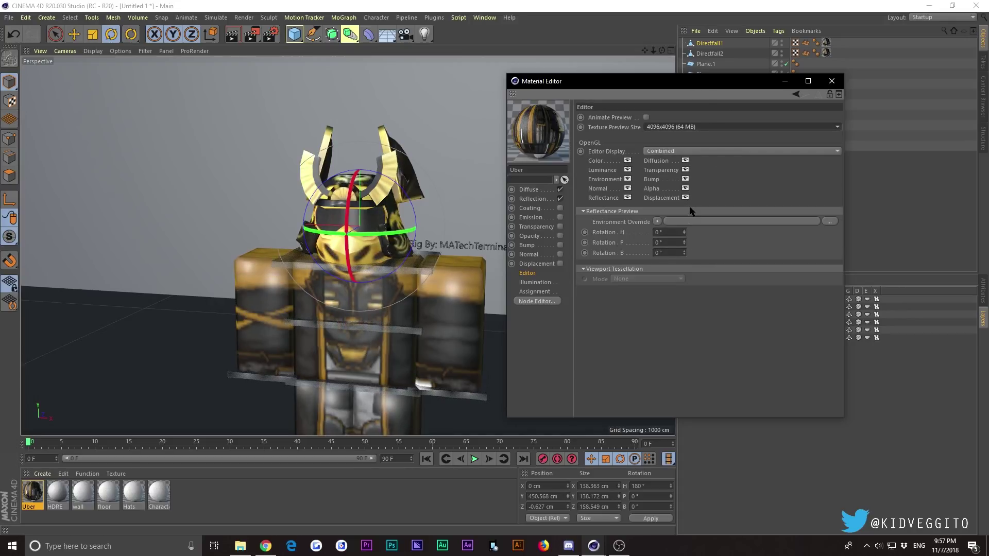
pyautogui.click(713, 129)
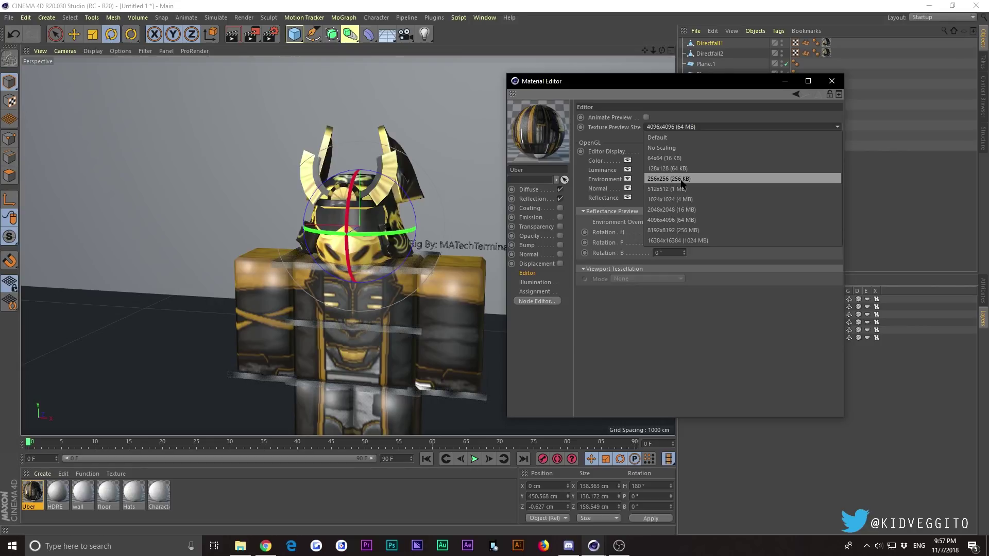
pyautogui.click(678, 198)
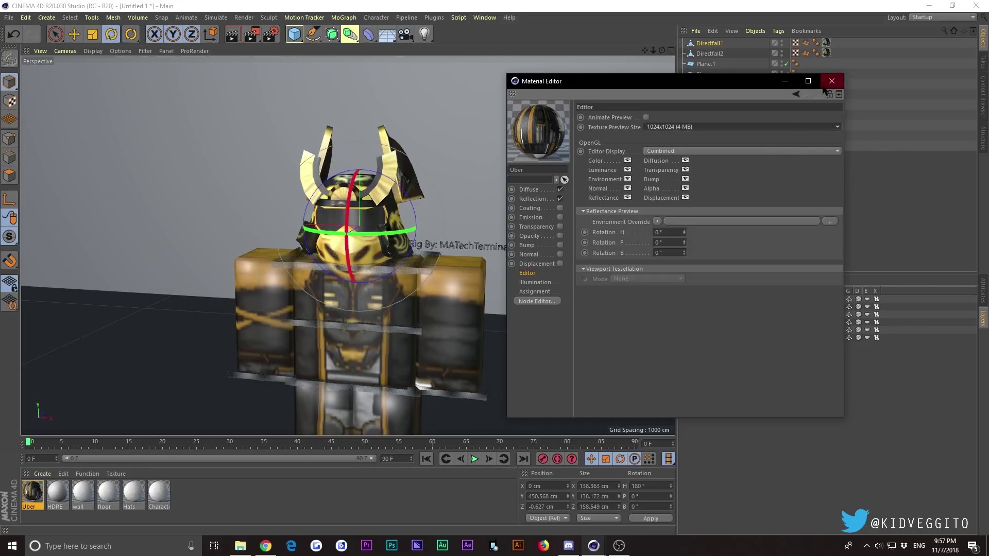
pyautogui.click(541, 201)
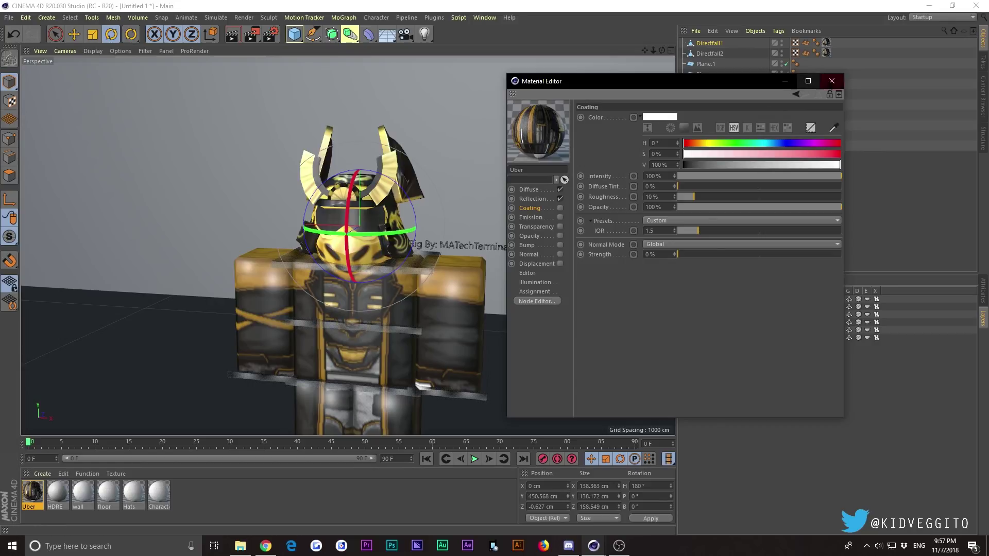
pyautogui.click(832, 80)
# Reopen the Uber material and copy the Directfall1Tex.png texture from its diffuse color
pyautogui.doubleClick(32, 491)
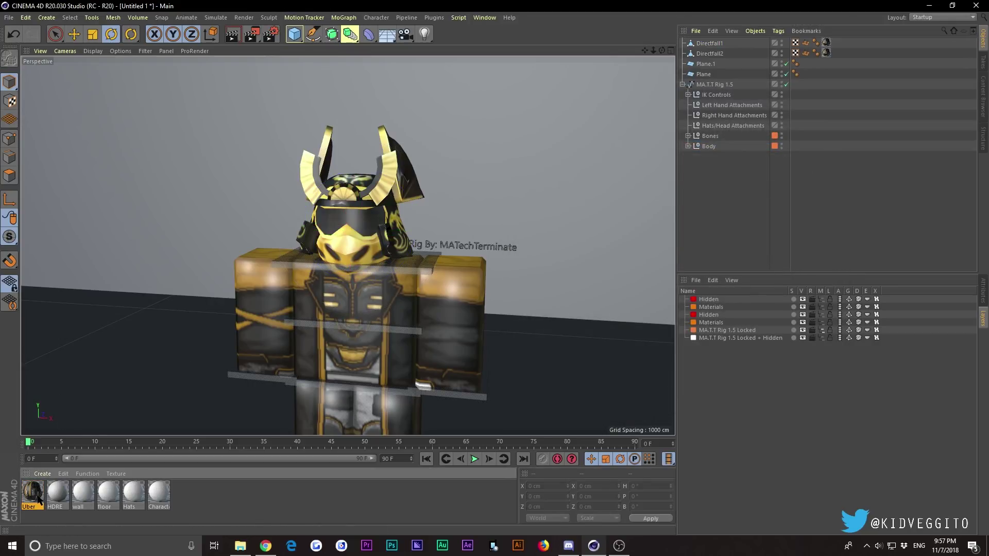
pyautogui.moveTo(251, 77); pyautogui.dragTo(639, 71)
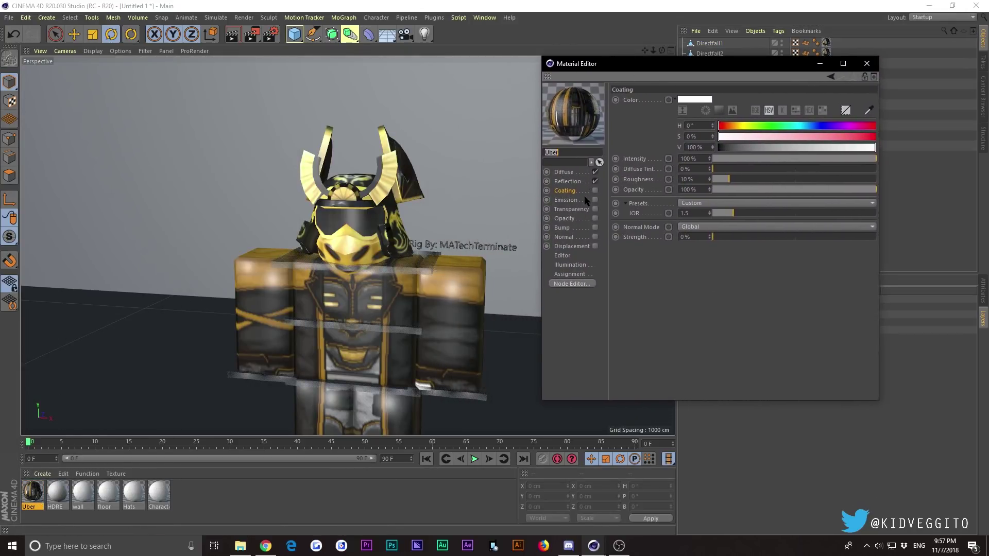
pyautogui.click(564, 173)
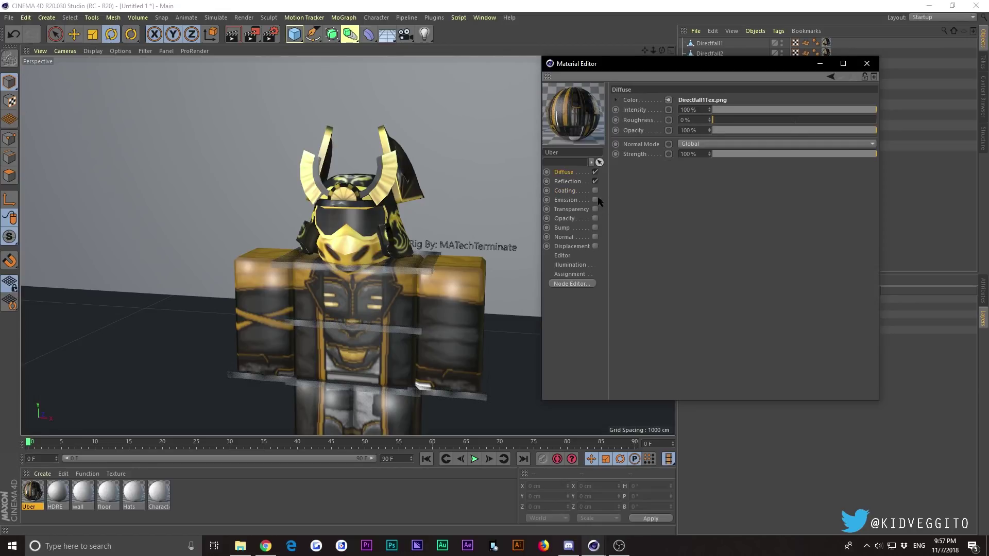
pyautogui.click(567, 227)
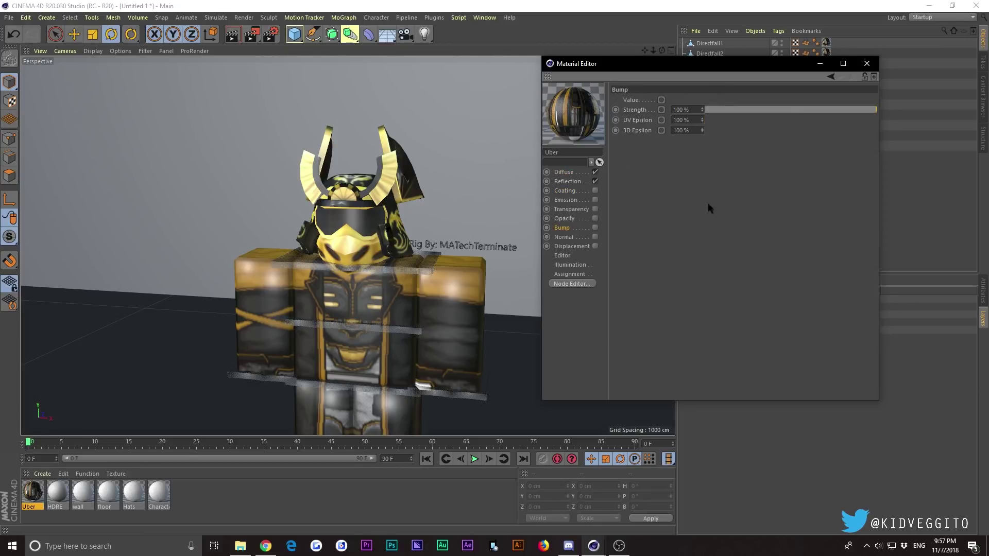
pyautogui.click(569, 173)
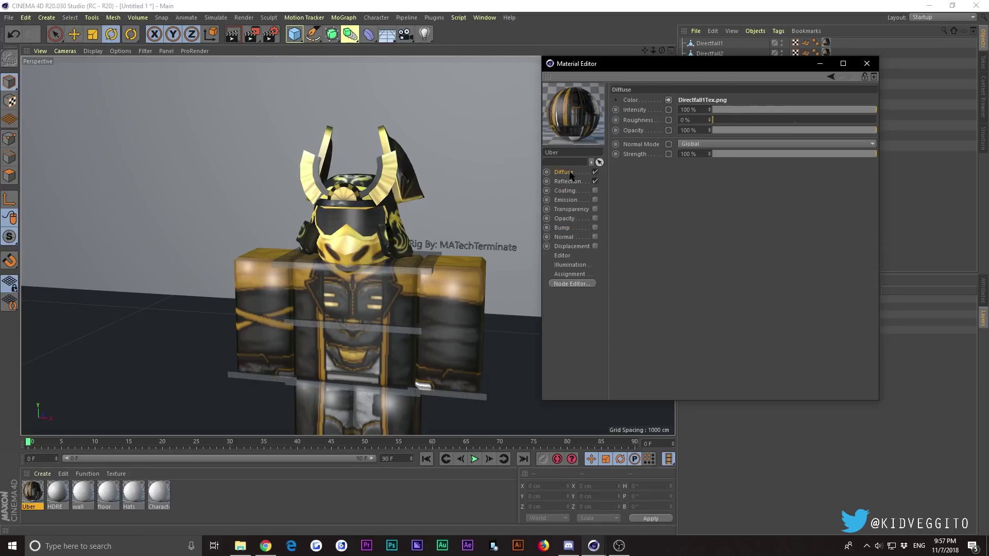
pyautogui.click(669, 100)
pyautogui.click(697, 186)
# Enable the Uber material's bump channel and paste the copied Directfall1Tex.png texture as its value
pyautogui.click(595, 228)
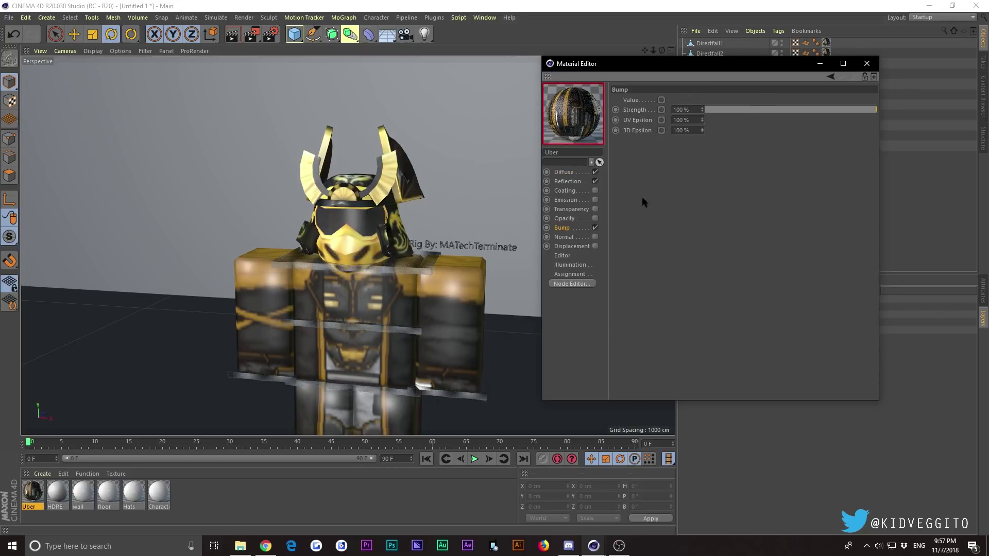
pyautogui.click(662, 101)
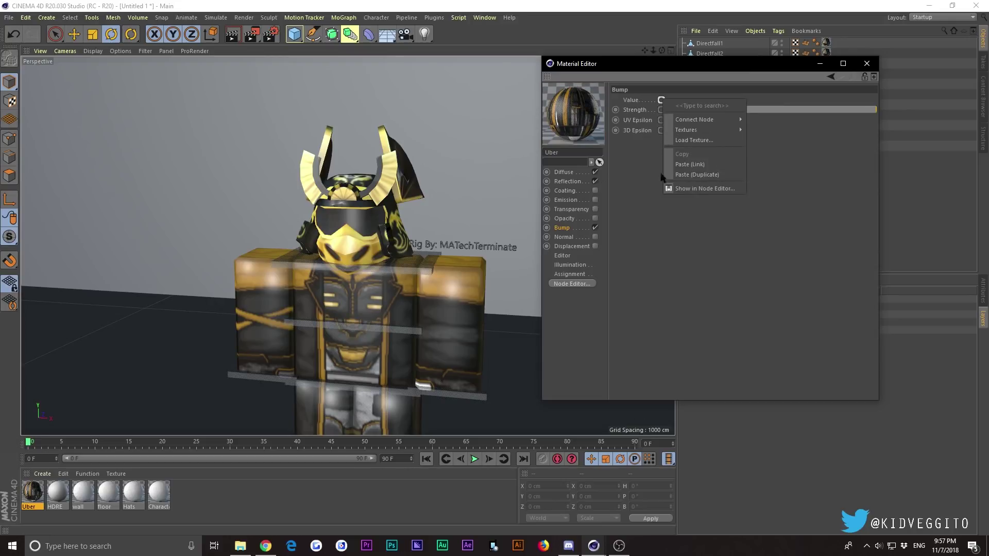
pyautogui.click(658, 176)
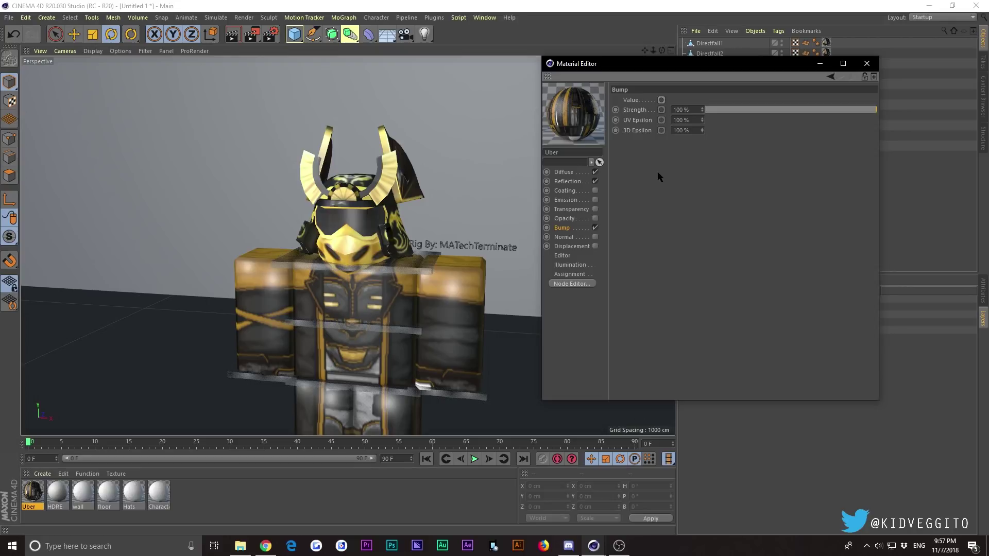
pyautogui.click(576, 173)
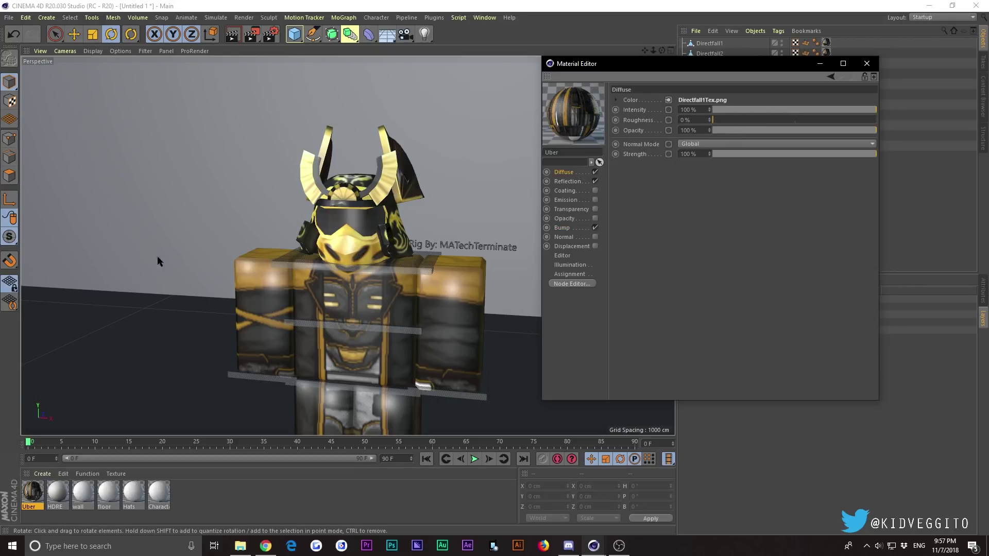
pyautogui.click(573, 228)
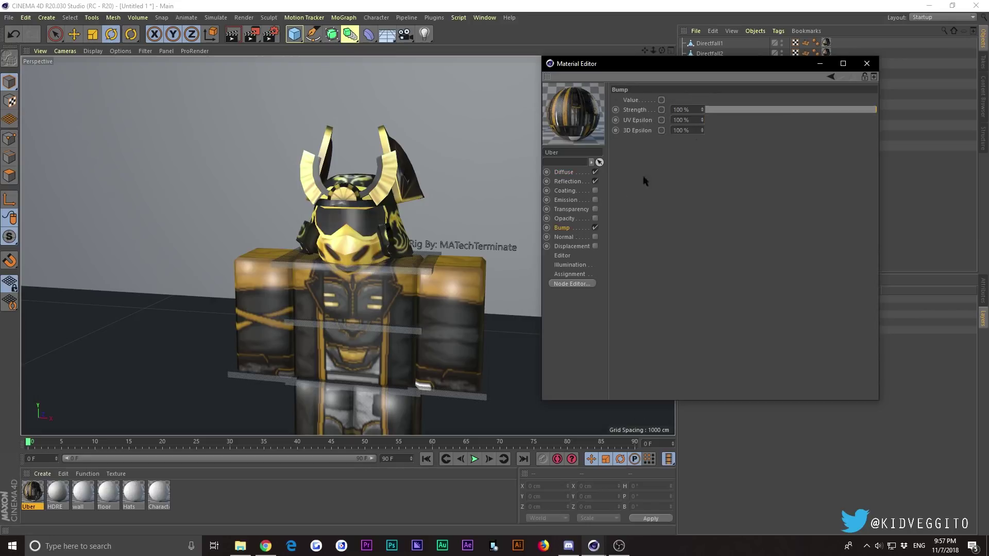
pyautogui.click(661, 99)
pyautogui.click(690, 170)
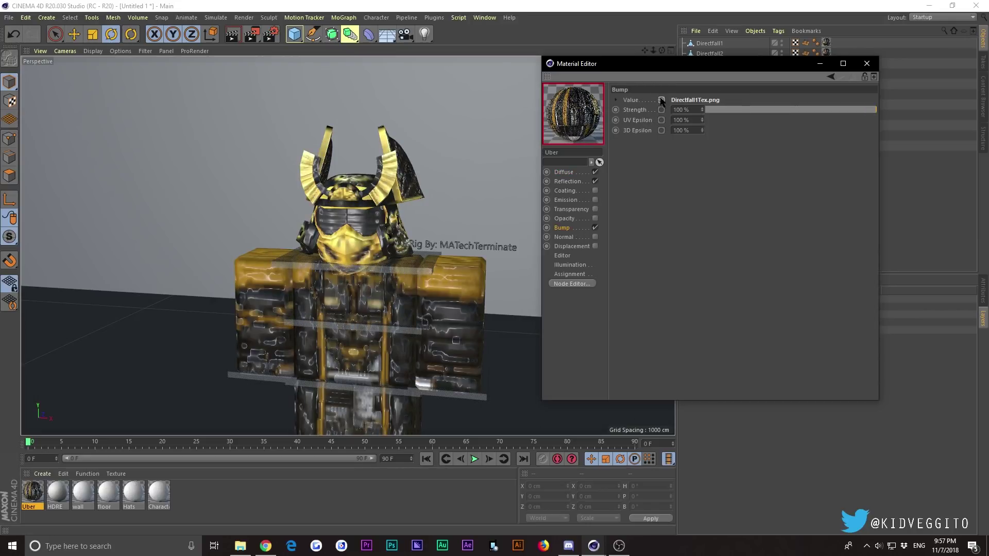
# Insert a Color Correction converter on the Uber material's bump texture and set its saturation to -100%
pyautogui.click(662, 100)
pyautogui.moveTo(690, 139)
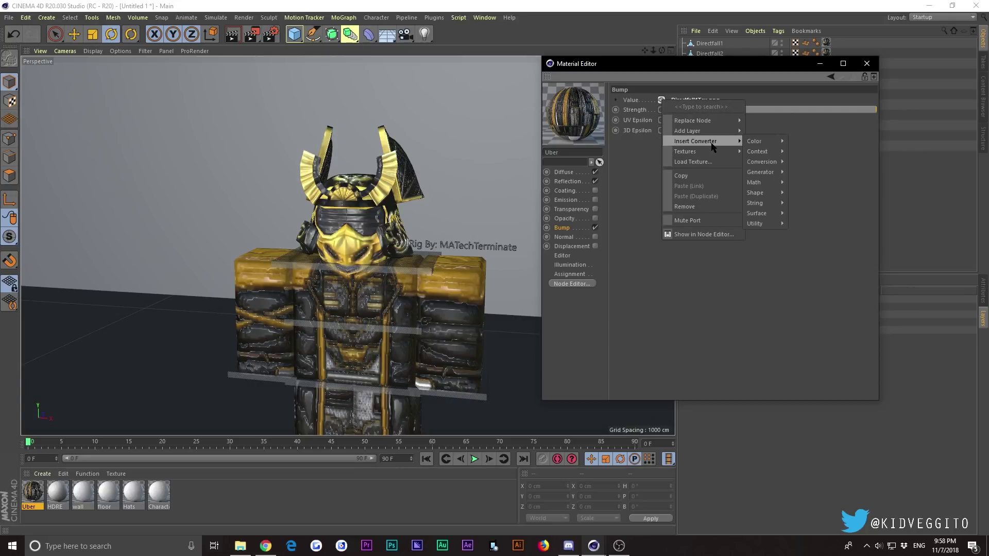
pyautogui.moveTo(755, 141)
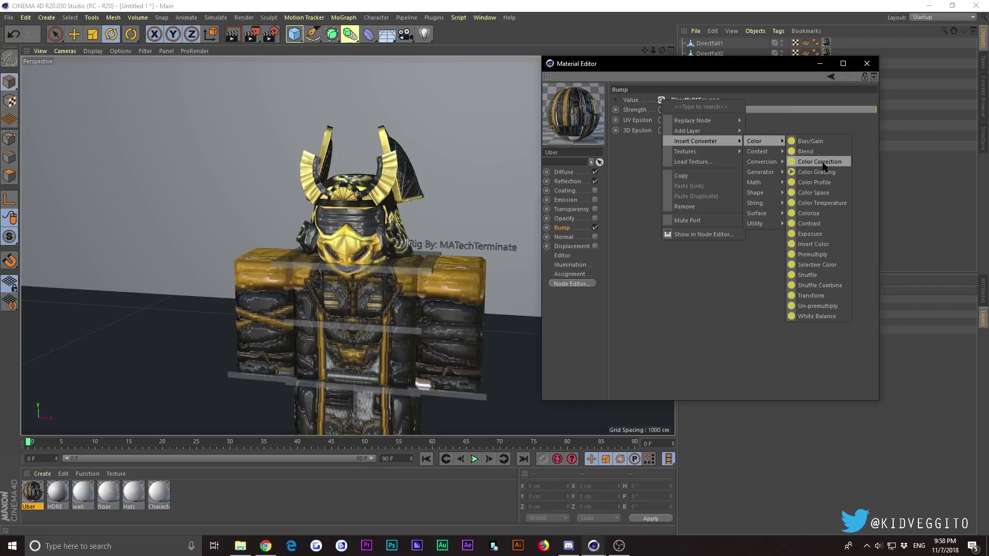
pyautogui.moveTo(773, 165)
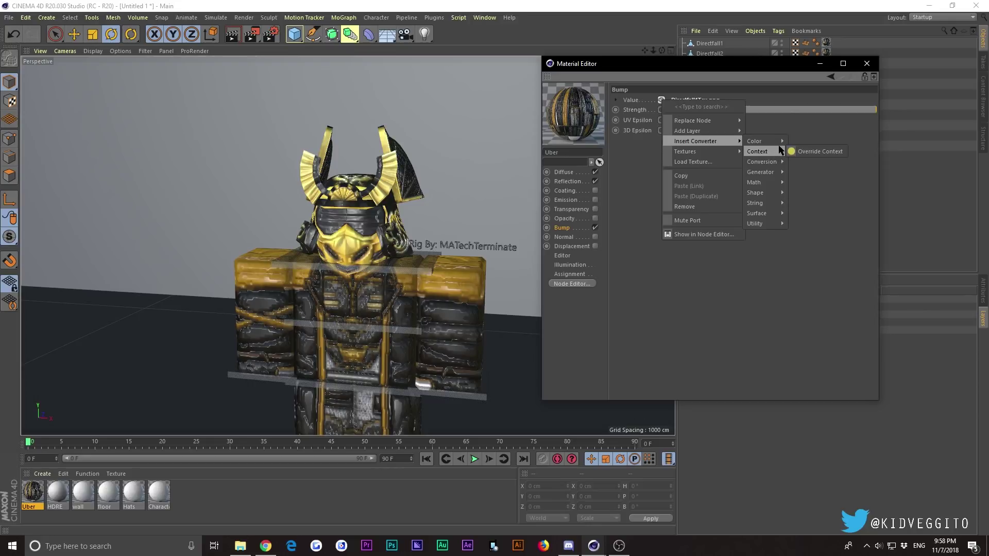
pyautogui.click(840, 163)
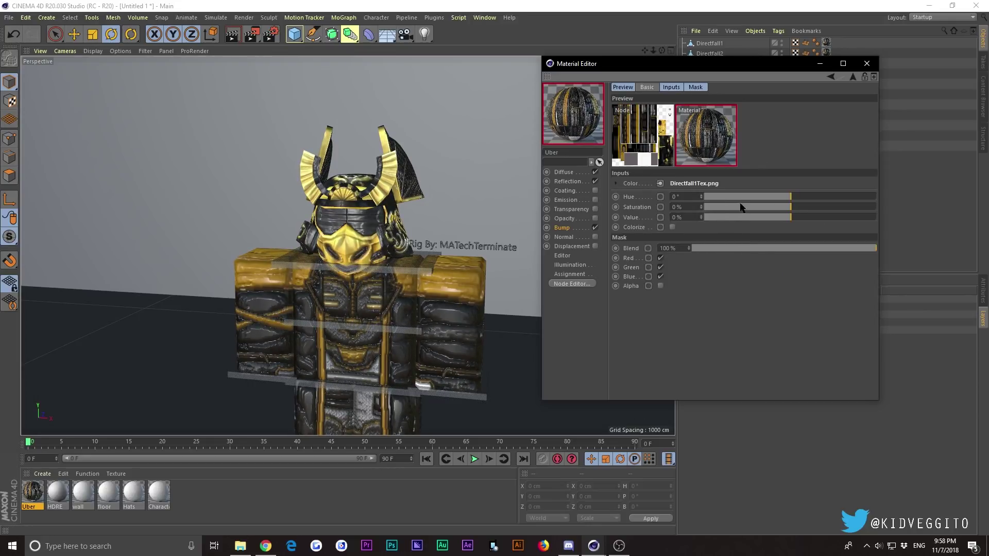
pyautogui.moveTo(741, 206); pyautogui.dragTo(702, 207)
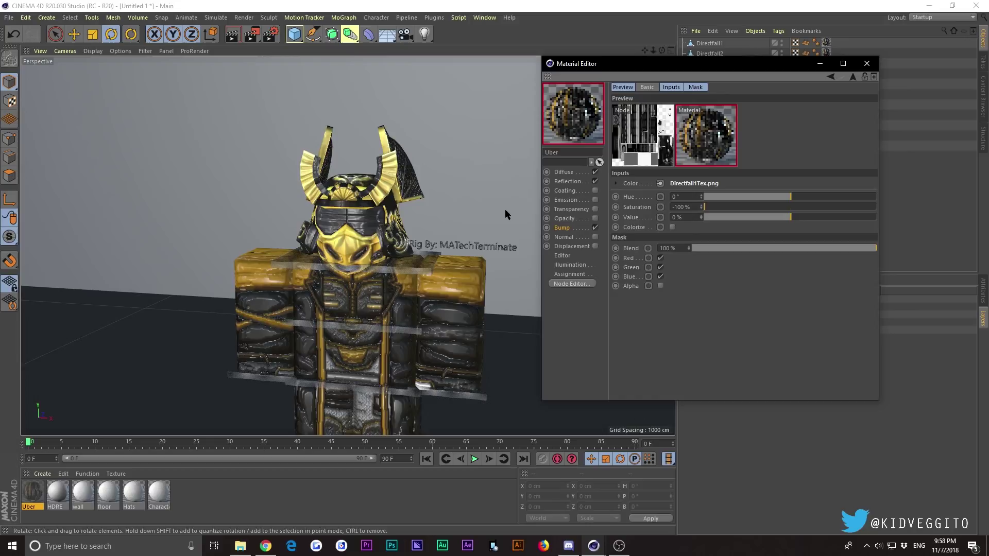
pyautogui.click(853, 77)
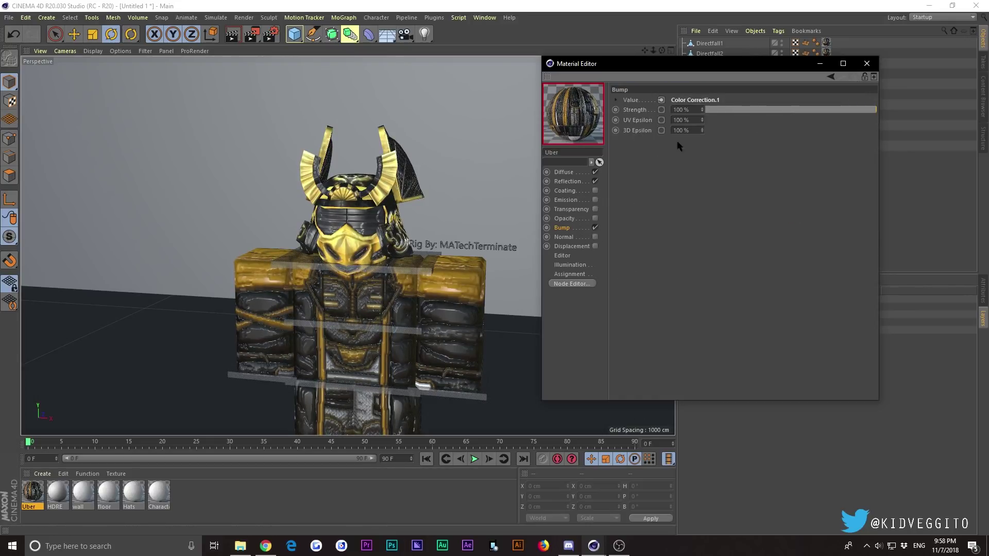
# Set the Uber material's bump strength to 100% and close the Material Editor
pyautogui.rightClick(659, 101)
pyautogui.click(817, 241)
pyautogui.moveTo(761, 111); pyautogui.dragTo(882, 115)
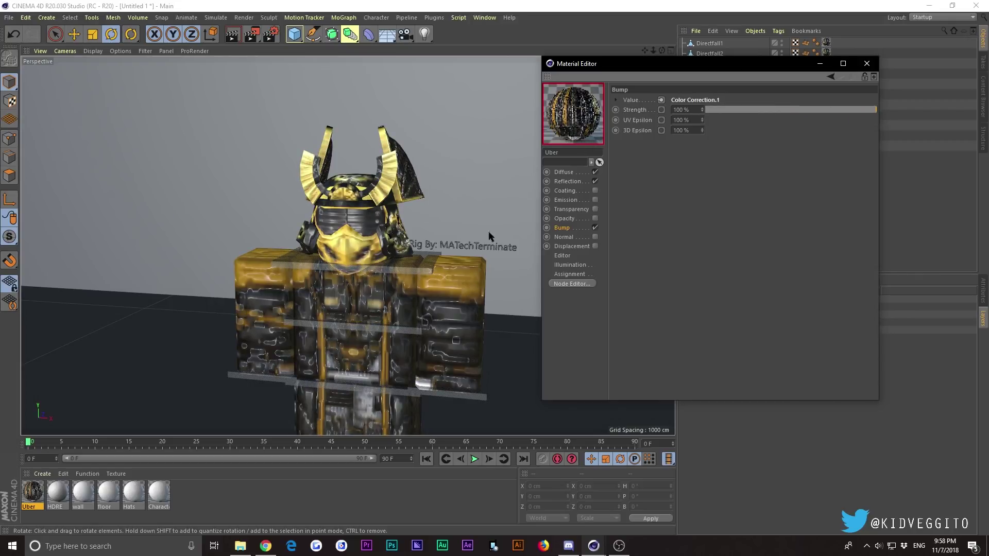
pyautogui.click(867, 64)
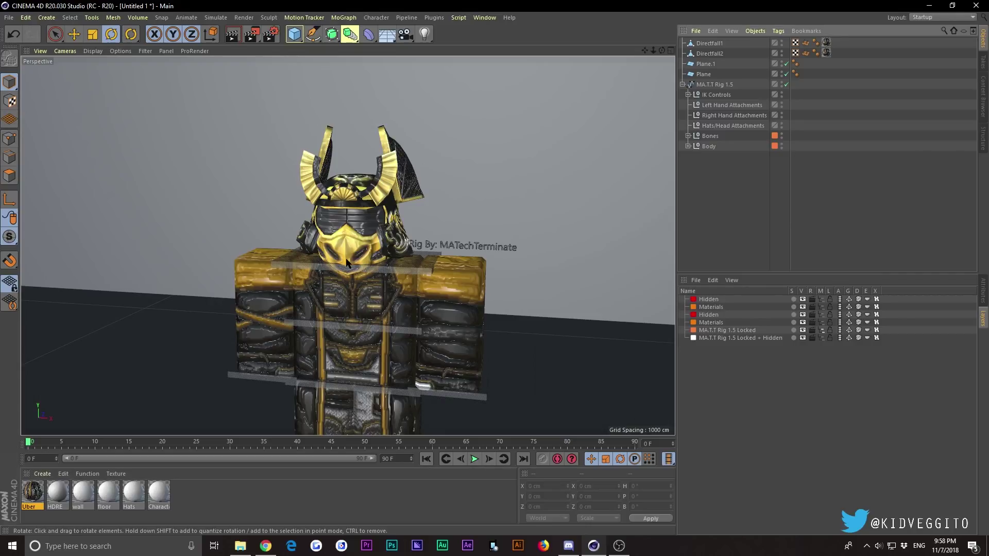
pyautogui.doubleClick(30, 495)
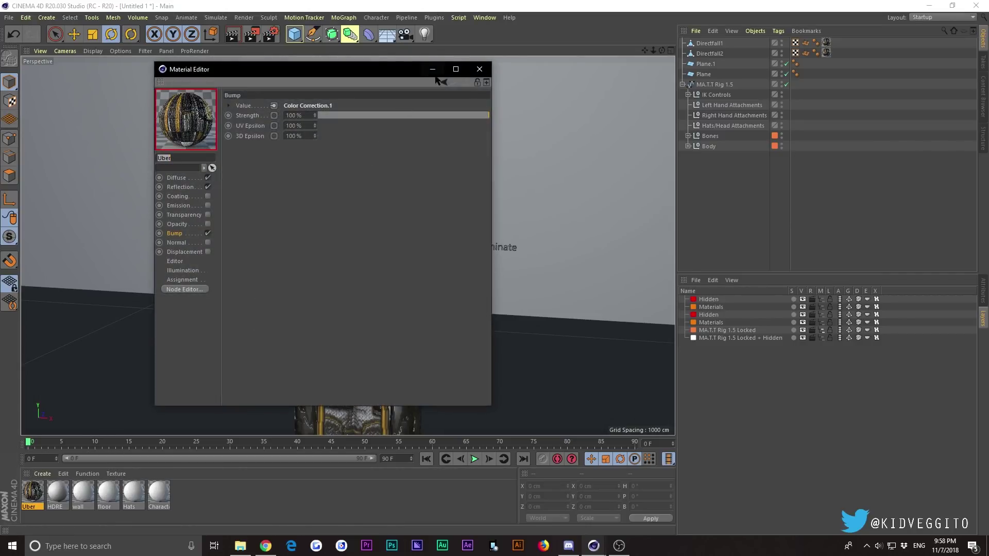
pyautogui.click(484, 69)
# Parent the Directfall1 and Directfall2 objects to the rig's Hats/Head Attachments null
pyautogui.moveTo(661, 50)
pyautogui.mouseDown()
pyautogui.moveTo(634, 58)
pyautogui.moveTo(693, 42)
pyautogui.moveTo(662, 50)
pyautogui.mouseUp()
pyautogui.scroll(-5, 662, 54)
pyautogui.click(716, 95)
pyautogui.click(680, 137)
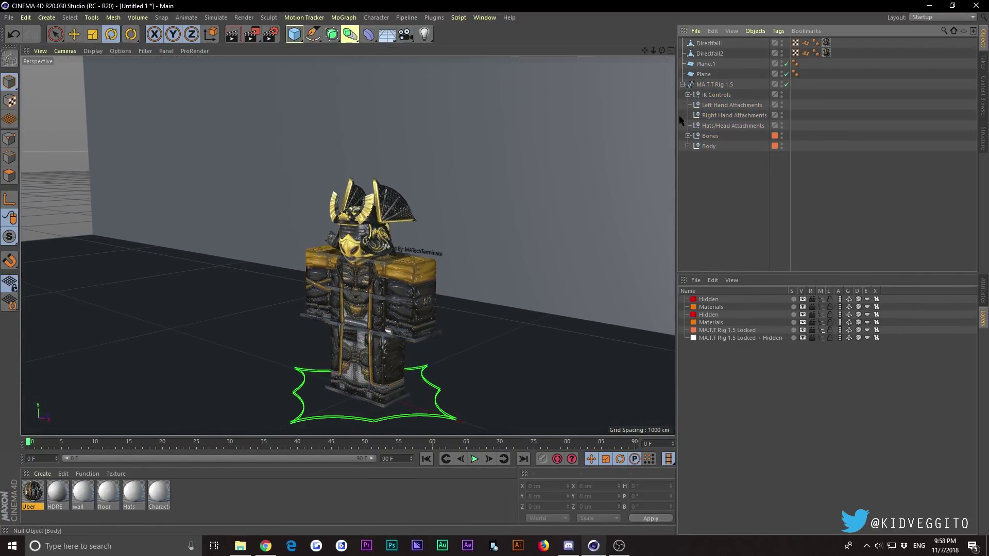
pyautogui.click(715, 54)
pyautogui.keyDown('ctrl'); pyautogui.click(709, 44); pyautogui.keyUp('ctrl')
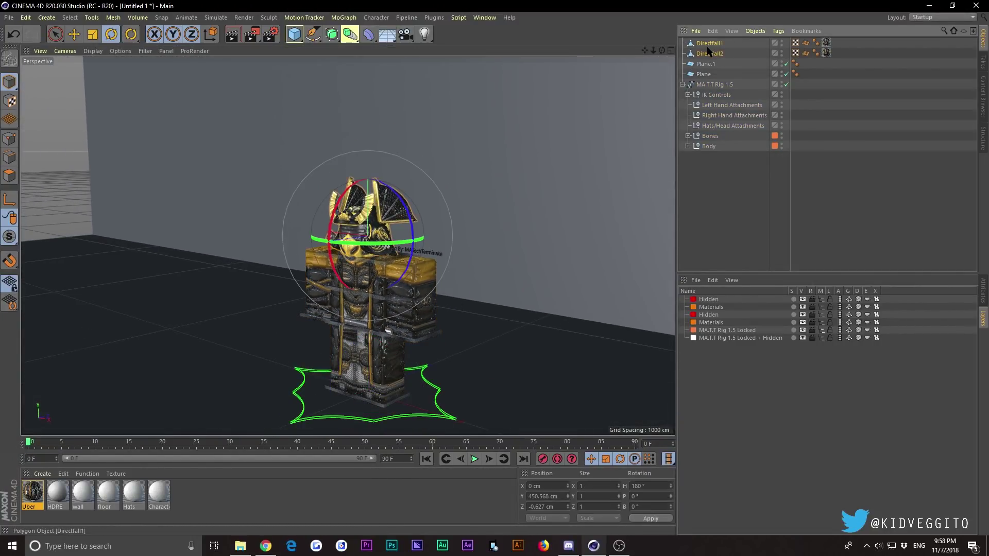
pyautogui.moveTo(704, 156); pyautogui.dragTo(703, 155)
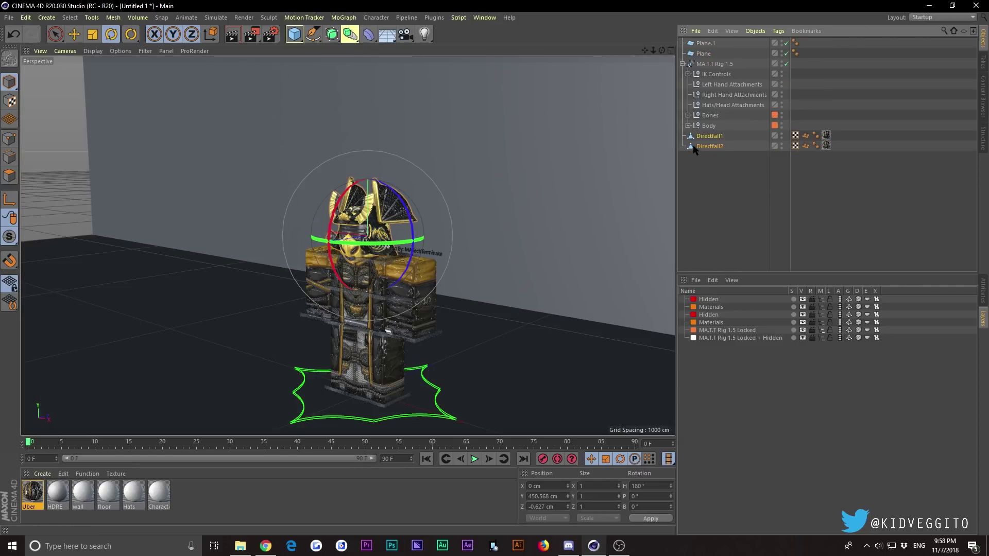
pyautogui.moveTo(726, 106); pyautogui.dragTo(725, 104)
pyautogui.click(694, 193)
# Move the whole MA.T.T Rig 1.5 along the Z axis to about 1139 cm
pyautogui.click(714, 64)
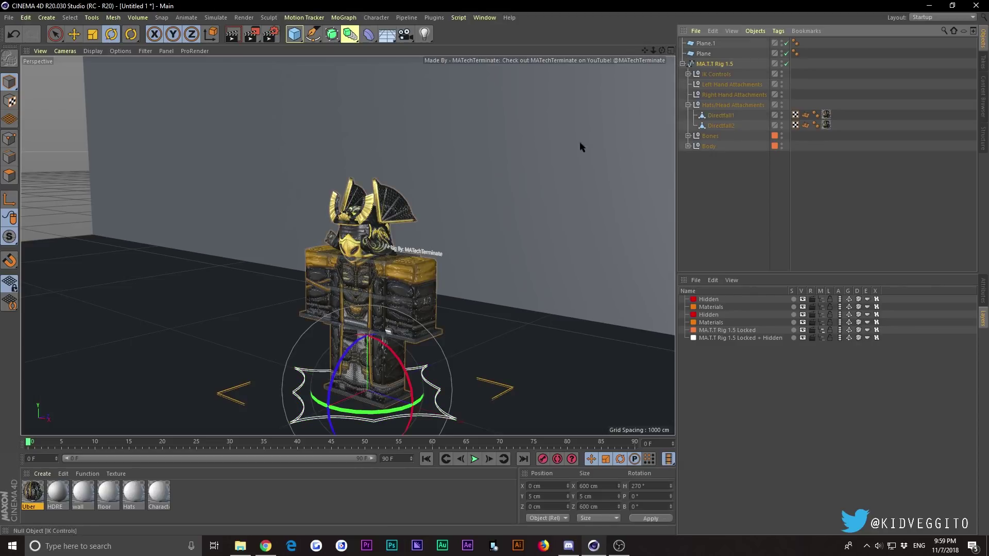
pyautogui.click(74, 35)
pyautogui.moveTo(327, 418); pyautogui.dragTo(515, 339)
# Frame the character from a low angle, add a camera from this view, and give it a Protection tag
pyautogui.moveTo(645, 50)
pyautogui.mouseDown()
pyautogui.moveTo(428, 74)
pyautogui.moveTo(705, 31)
pyautogui.moveTo(747, 50)
pyautogui.moveTo(661, 51)
pyautogui.moveTo(663, 31)
pyautogui.moveTo(674, 60)
pyautogui.moveTo(673, 50)
pyautogui.moveTo(693, 51)
pyautogui.moveTo(660, 50)
pyautogui.mouseUp()
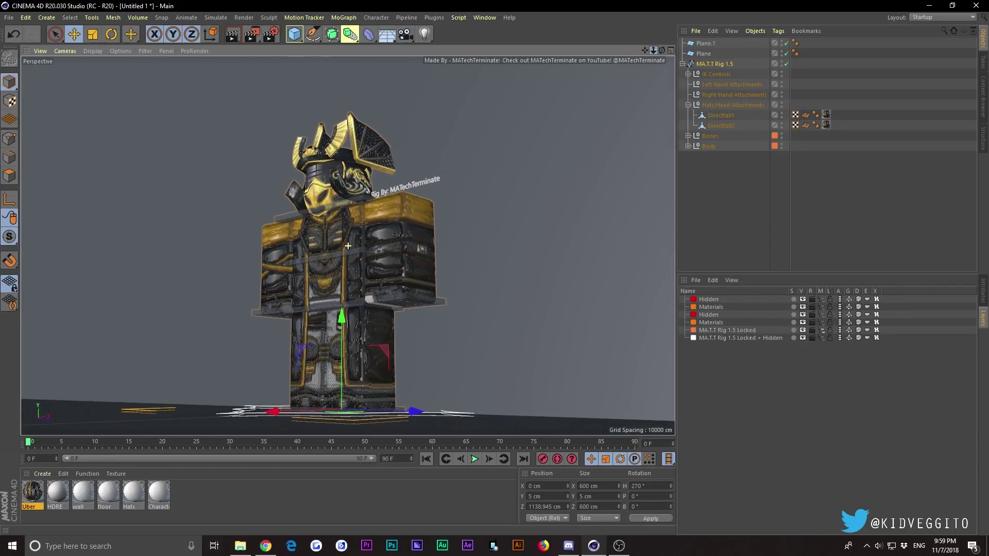
pyautogui.click(46, 18)
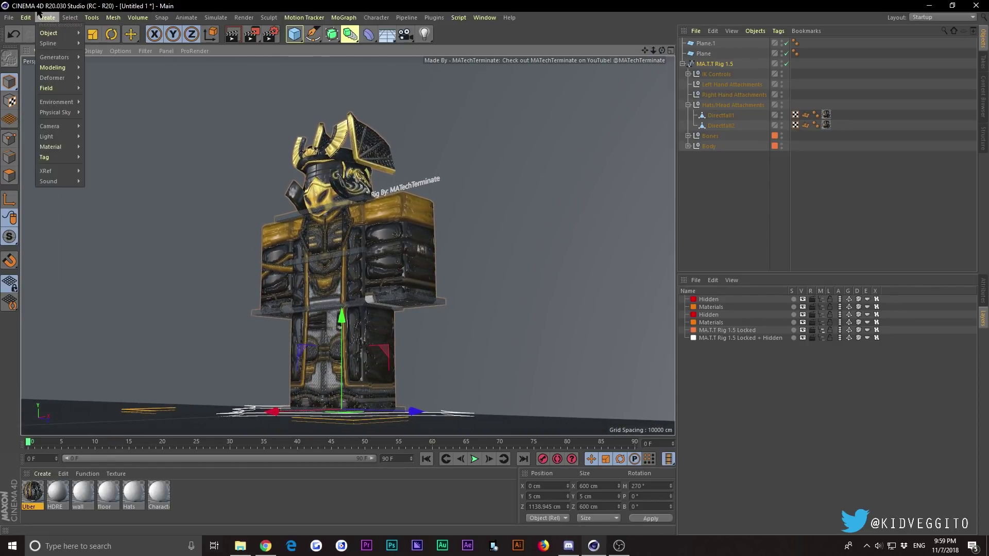
pyautogui.moveTo(51, 126)
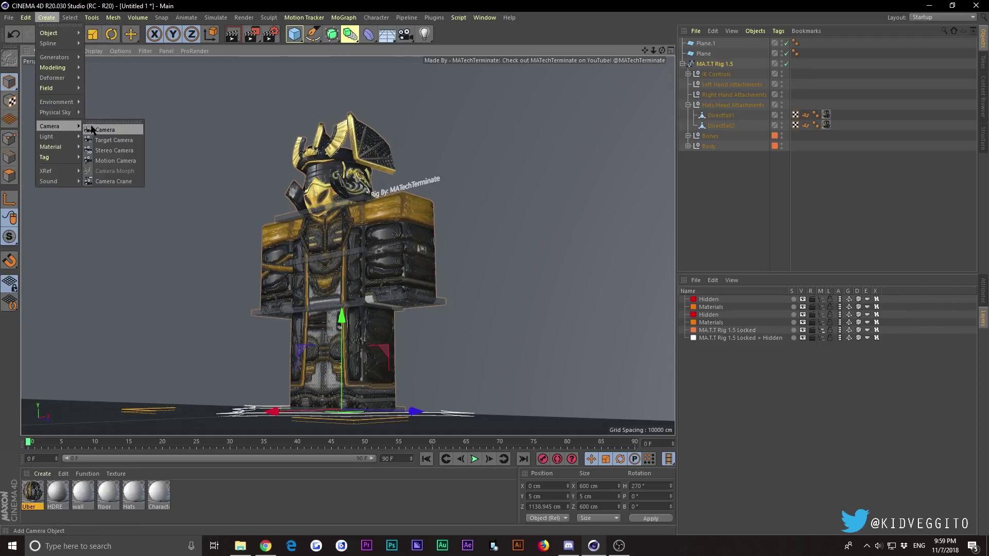
pyautogui.click(92, 129)
pyautogui.rightClick(702, 44)
pyautogui.moveTo(824, 50)
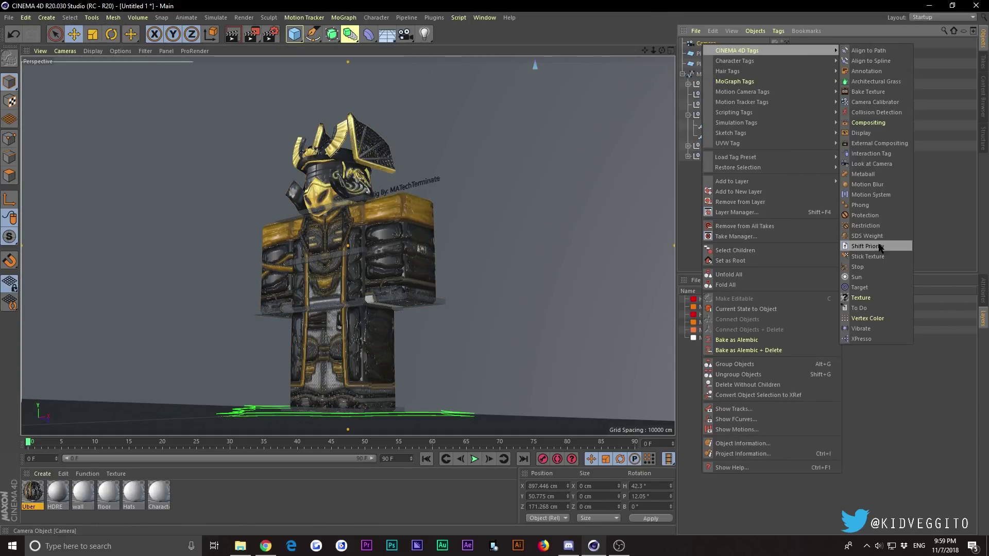
pyautogui.click(865, 215)
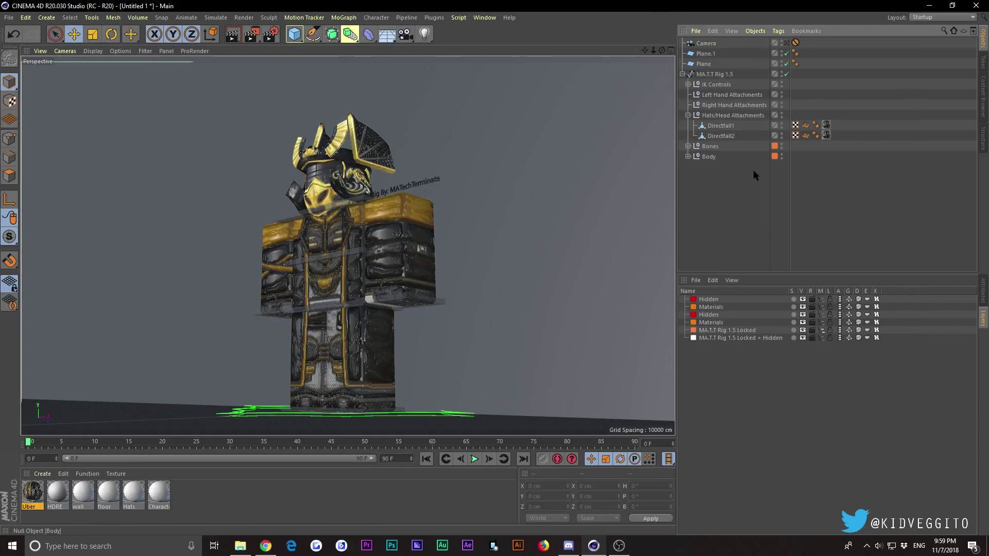
# Collapse the rig hierarchy and apply the floor material to the floor plane and the wall material to the backdrop plane
pyautogui.click(682, 74)
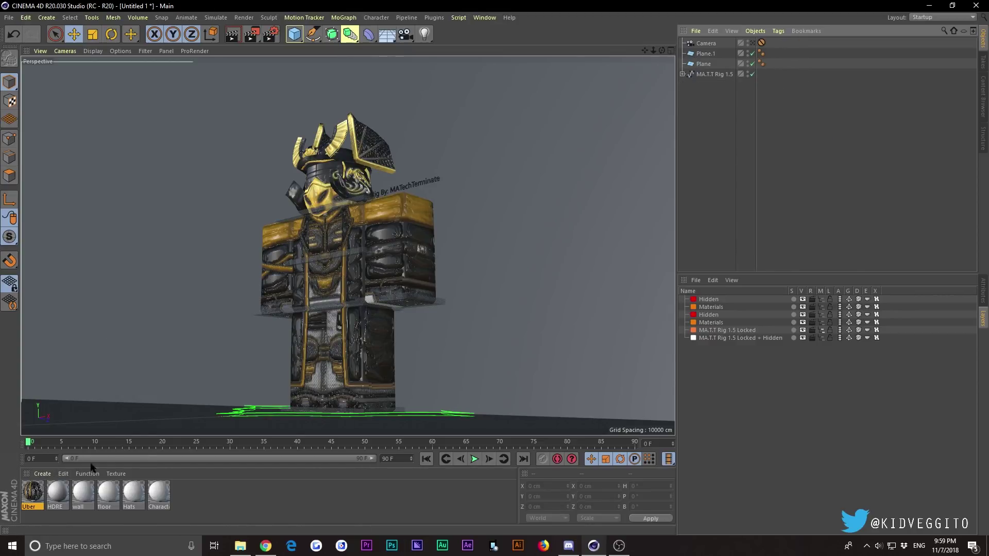
pyautogui.moveTo(110, 418); pyautogui.dragTo(110, 419)
pyautogui.moveTo(82, 492); pyautogui.dragTo(101, 273)
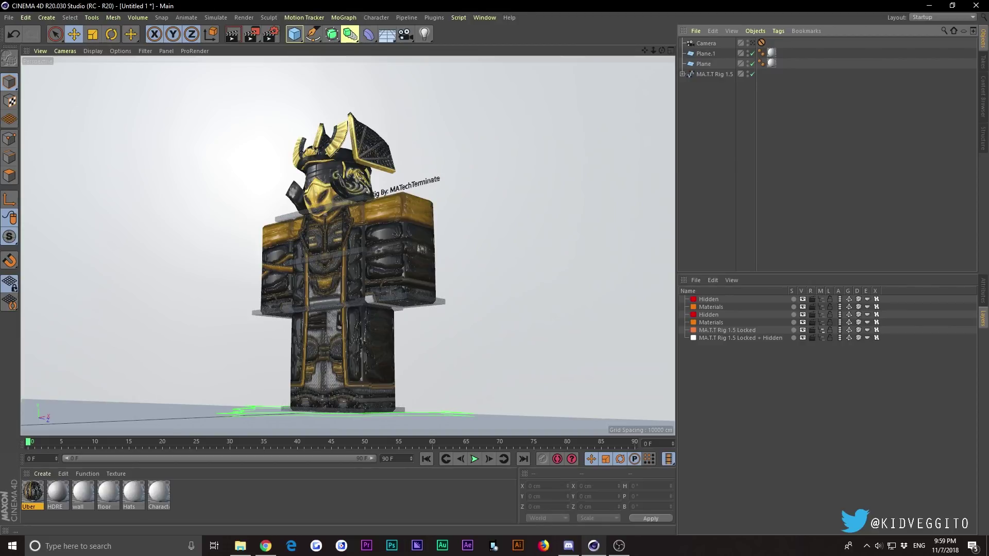
# View the concrete image 60f2b061ed36875ec3e25d869297254d.jpg from the desktop in Photos, and return to the Cinema 4D scene
pyautogui.press('super+Down')
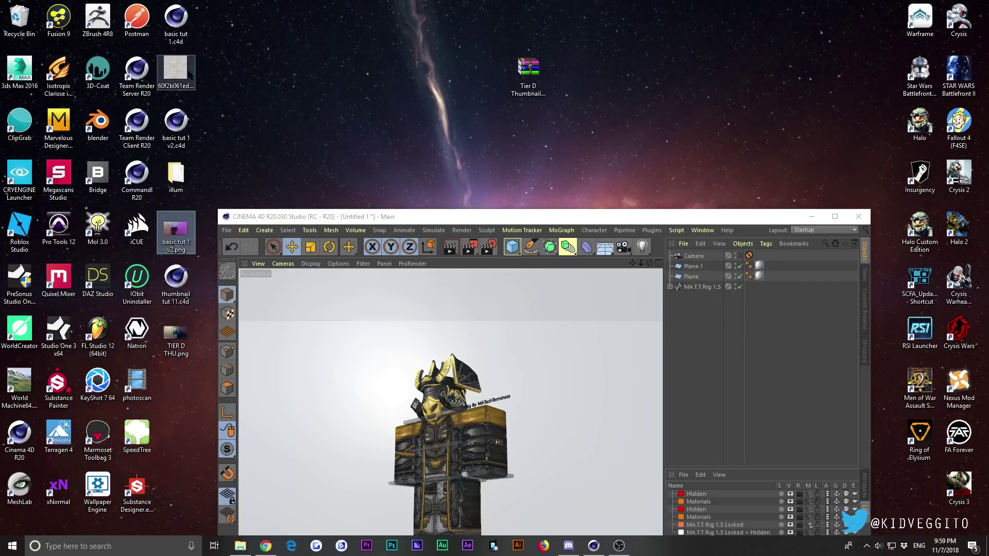
pyautogui.doubleClick(188, 74)
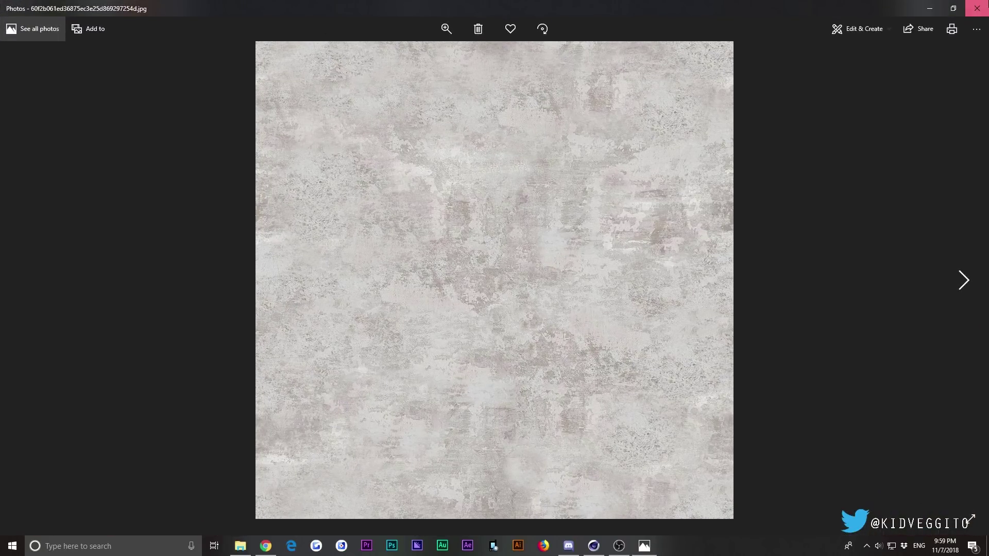
pyautogui.click(977, 7)
pyautogui.moveTo(520, 216); pyautogui.dragTo(595, 0)
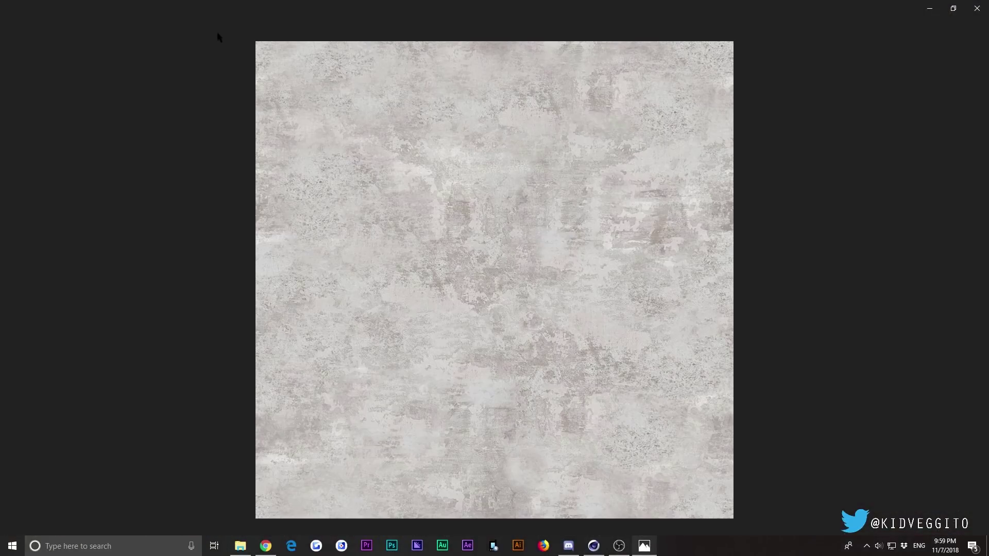
pyautogui.moveTo(329, 7); pyautogui.dragTo(554, 73)
pyautogui.click(714, 74)
pyautogui.doubleClick(309, 121)
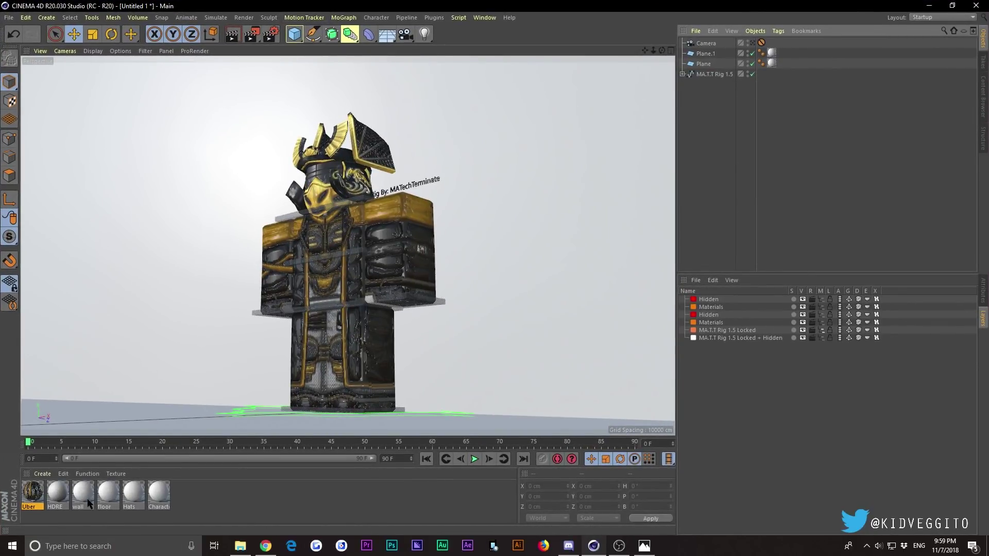
# Assign the desktop image 60f2b061ed36875ec3e25d869297254d.jpg as the wall material's diffuse color texture and close the Material Editor
pyautogui.doubleClick(83, 493)
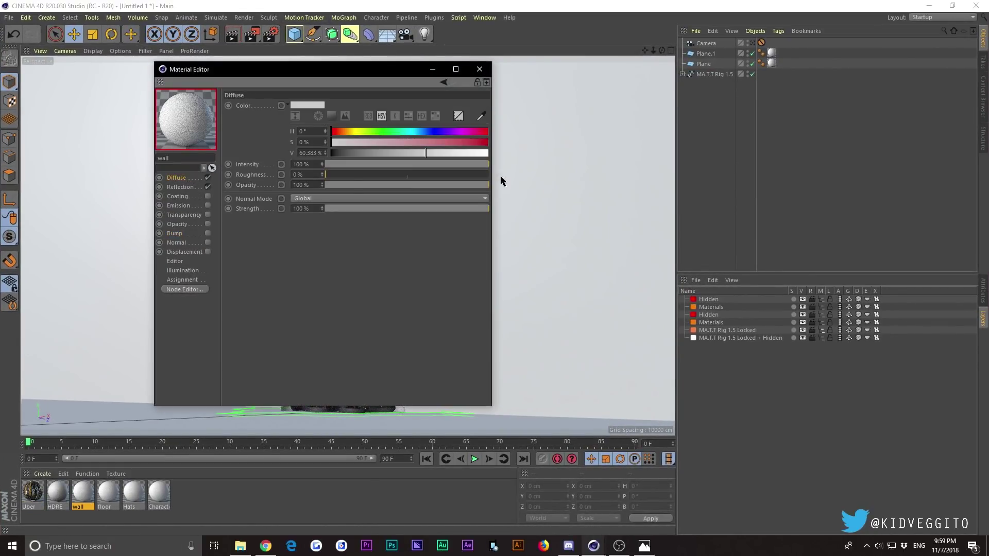
pyautogui.moveTo(988, 208); pyautogui.dragTo(648, 149)
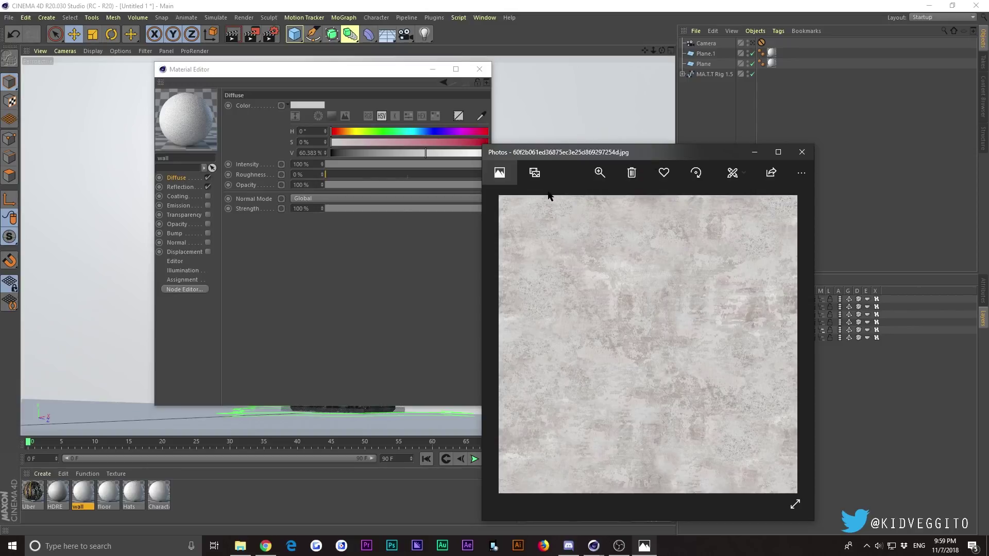
pyautogui.click(802, 152)
pyautogui.moveTo(610, 5); pyautogui.dragTo(707, 49)
pyautogui.moveTo(309, 75); pyautogui.dragTo(430, 71)
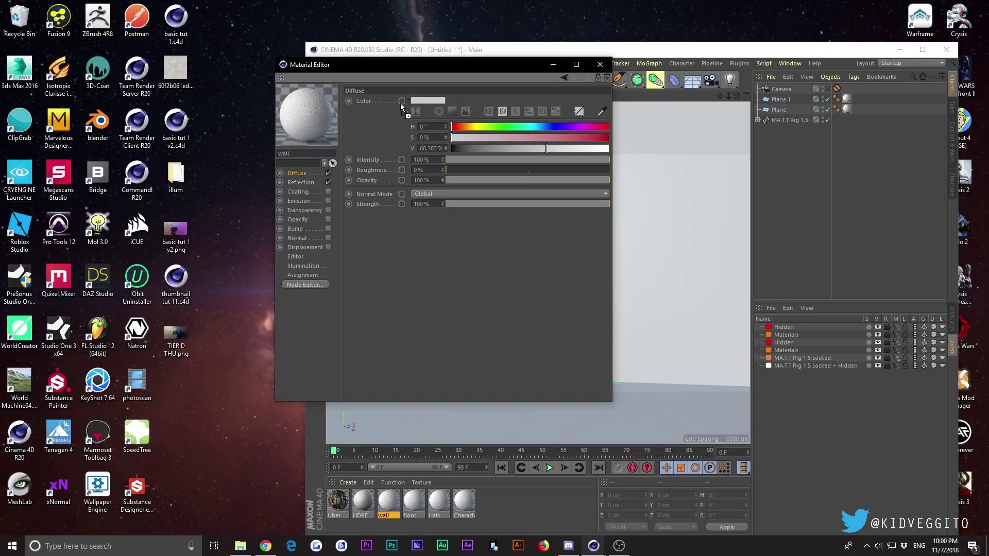
pyautogui.moveTo(401, 106); pyautogui.dragTo(402, 106)
pyautogui.click(508, 308)
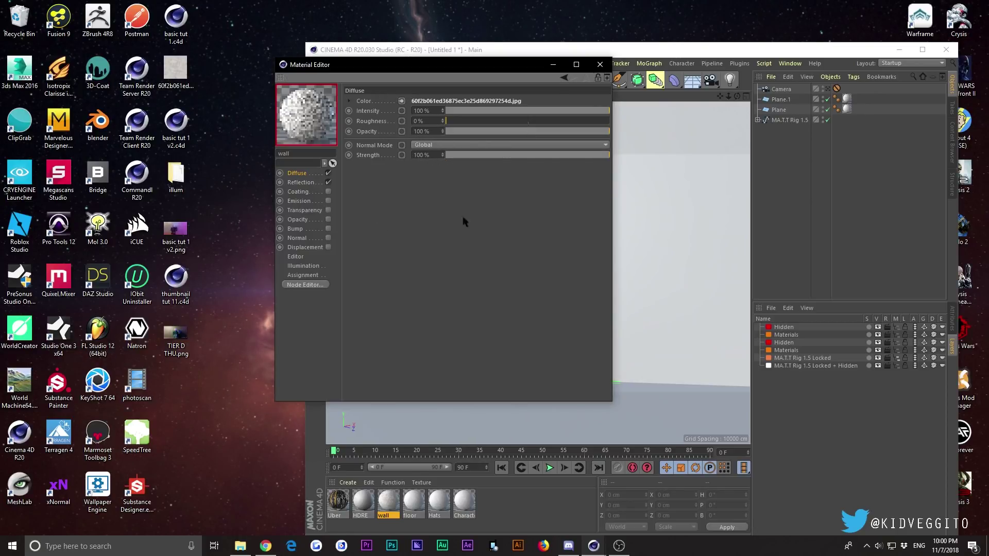
pyautogui.click(600, 65)
pyautogui.click(922, 49)
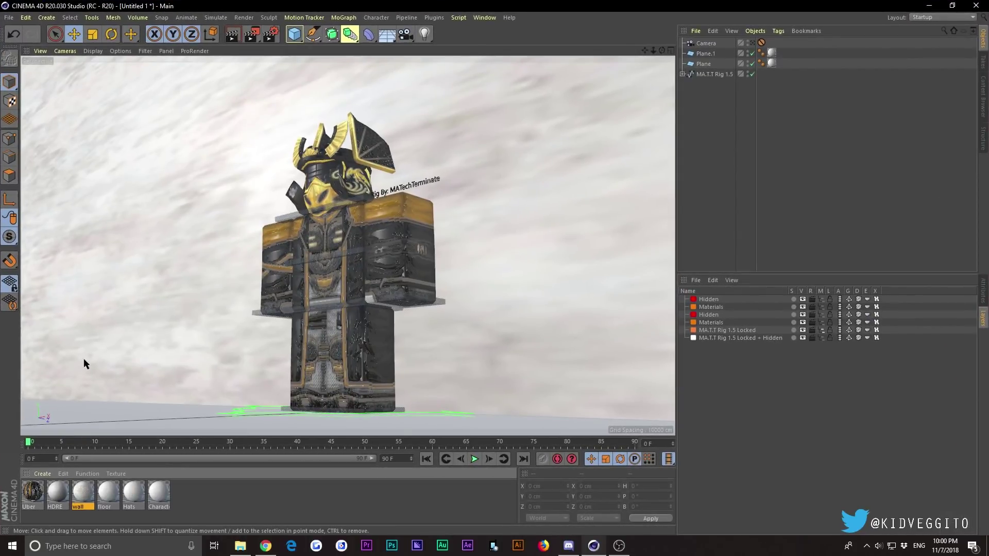
pyautogui.doubleClick(78, 500)
pyautogui.click(479, 69)
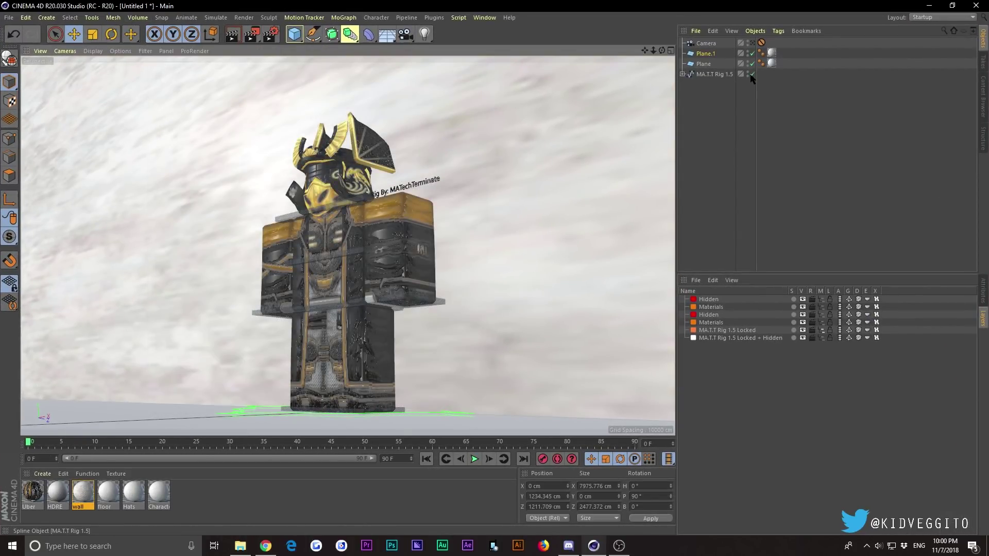
# Set the projection of the wall texture tag on Plane.1 to Cubic
pyautogui.click(771, 63)
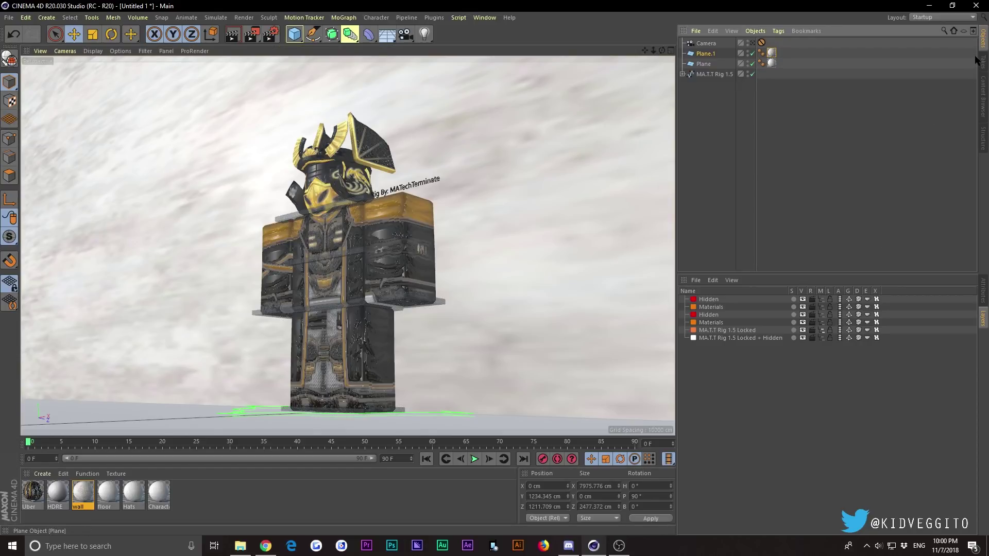
pyautogui.click(982, 291)
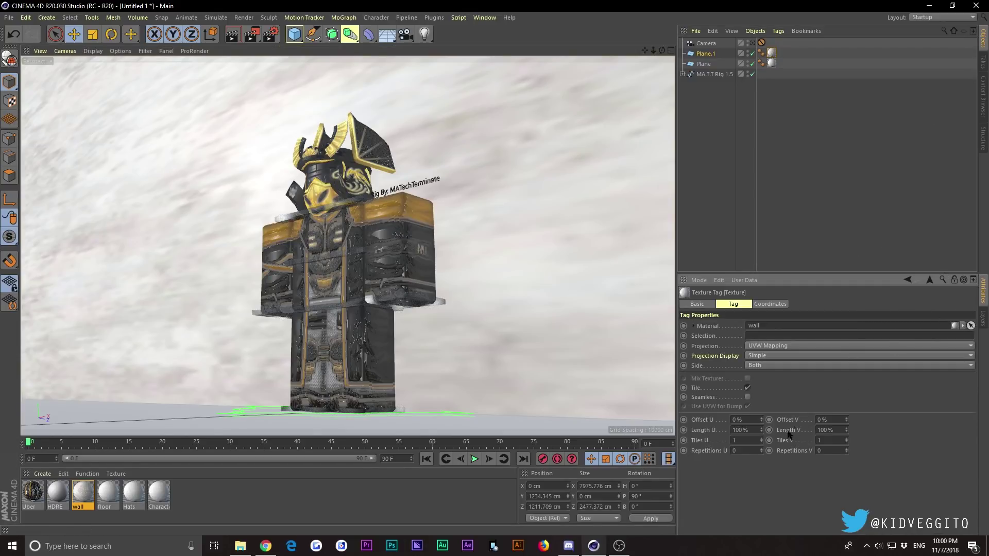
pyautogui.click(791, 348)
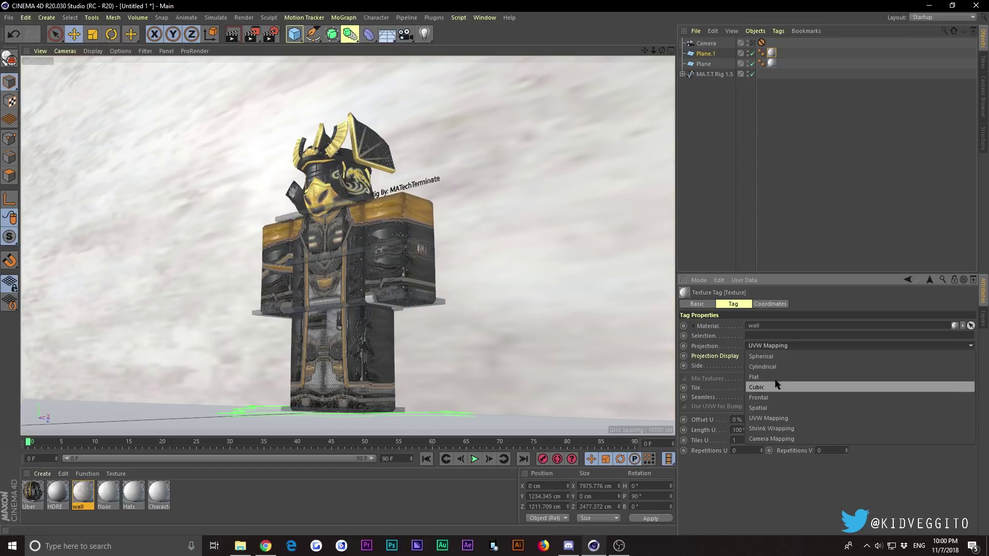
pyautogui.click(757, 388)
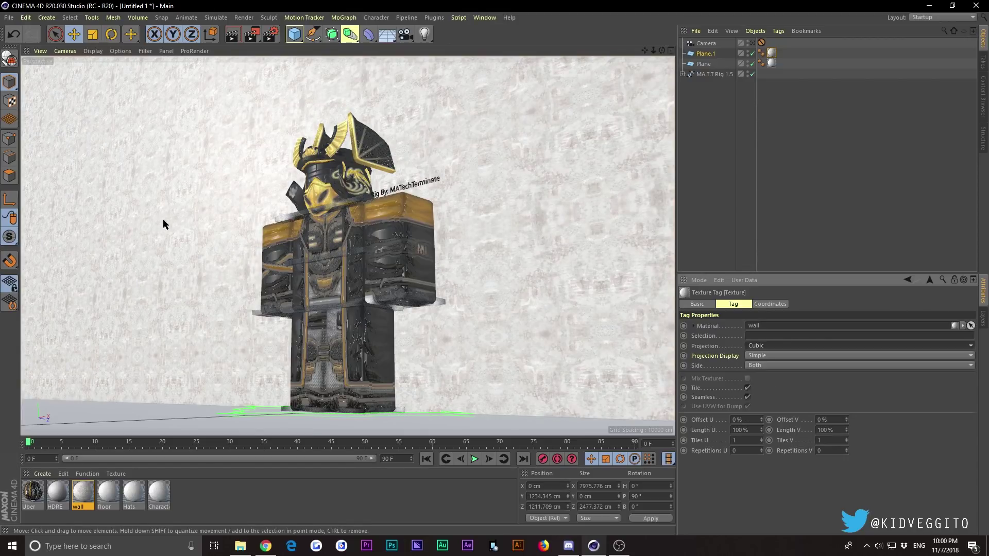
# Set Tiles U and Tiles V of the wall texture tag on Plane.1 to 0.3, and clear the selection
pyautogui.click(756, 439)
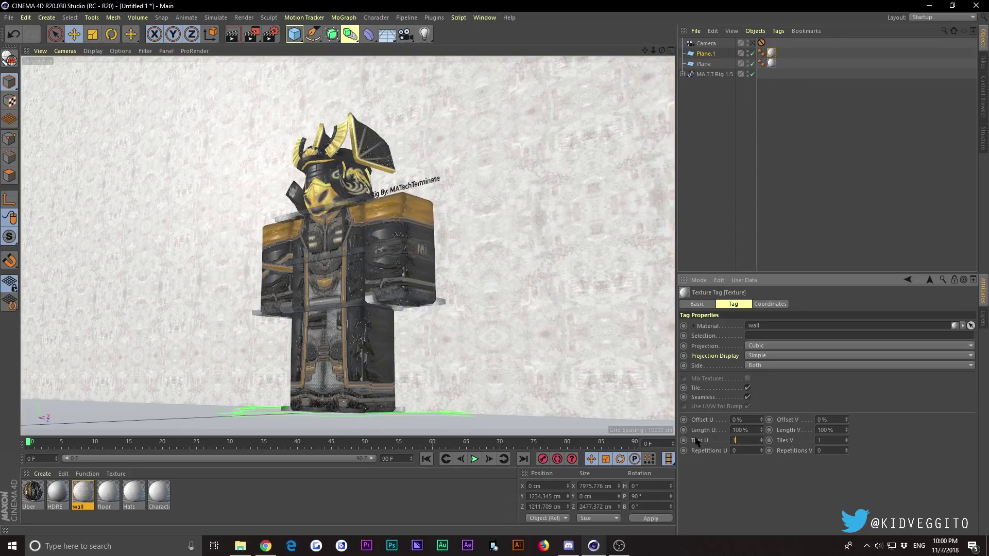
pyautogui.press('Return')
pyautogui.write('0.3')
pyautogui.press('Return')
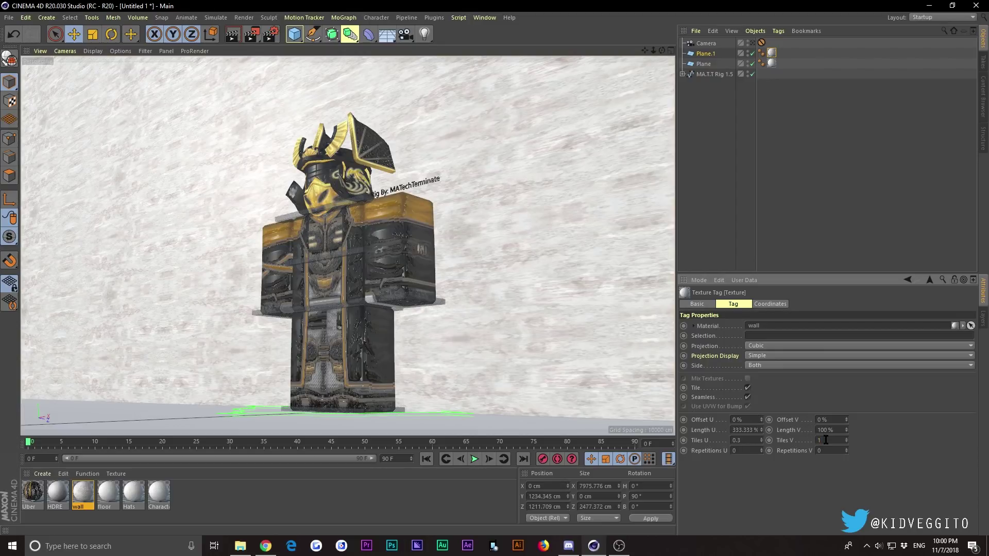
pyautogui.write('0.3')
pyautogui.press('Return')
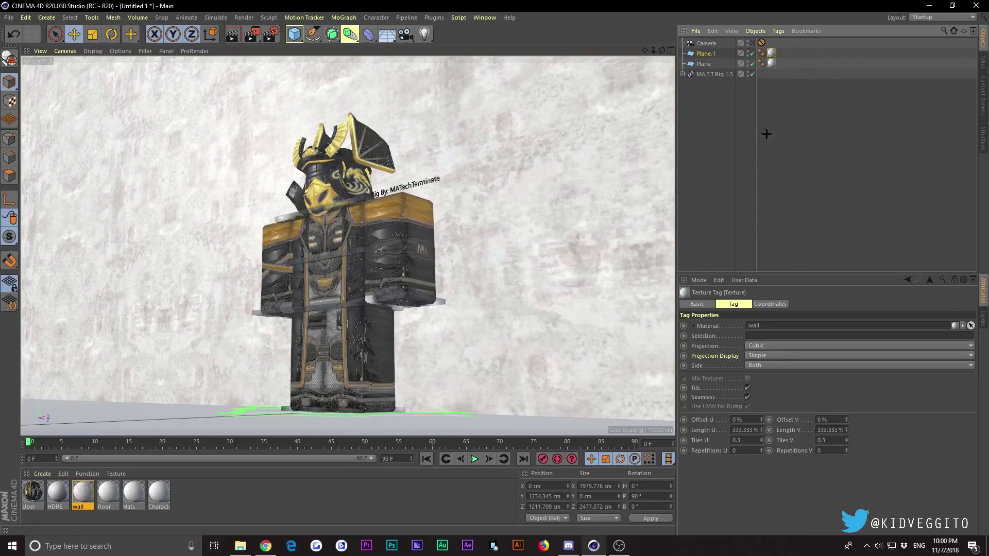
pyautogui.click(761, 156)
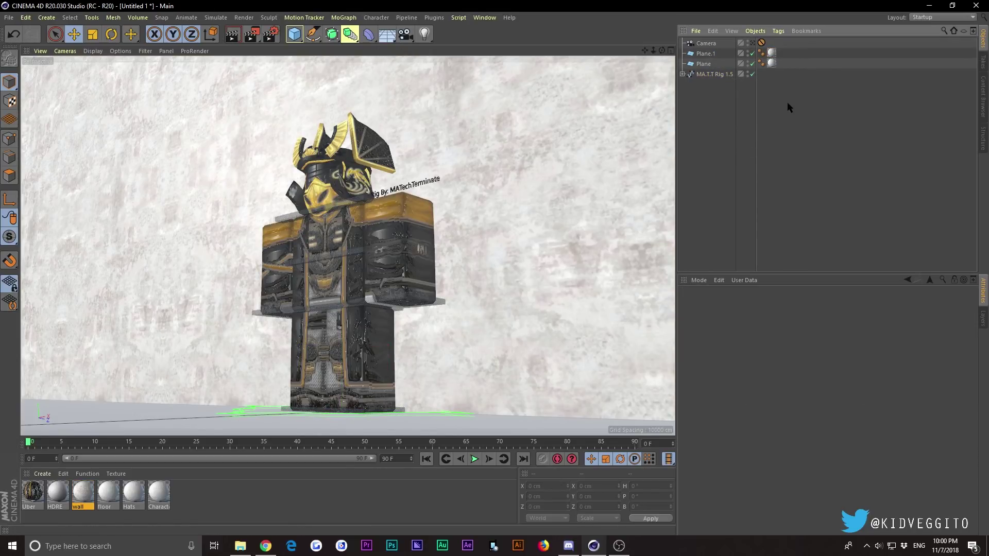
pyautogui.click(771, 63)
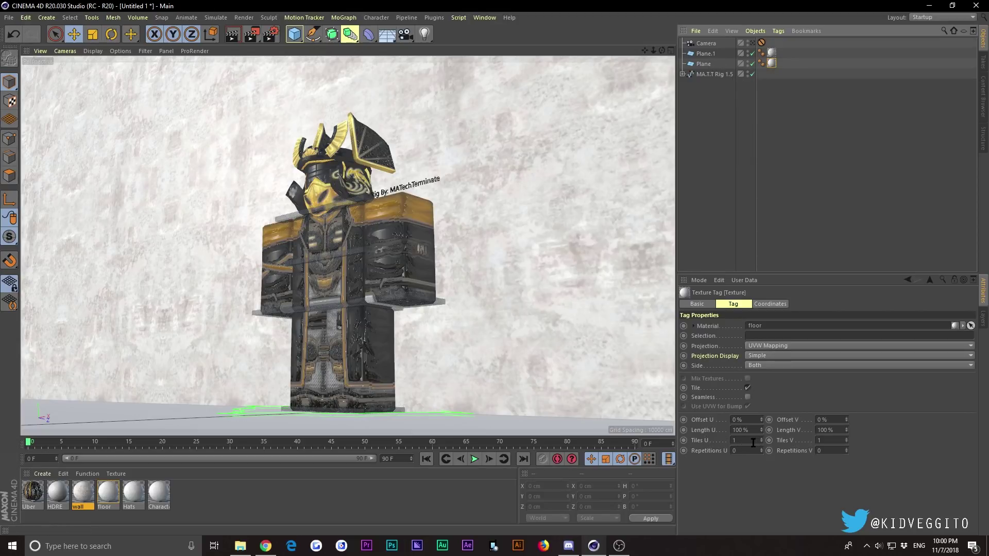
pyautogui.click(751, 440)
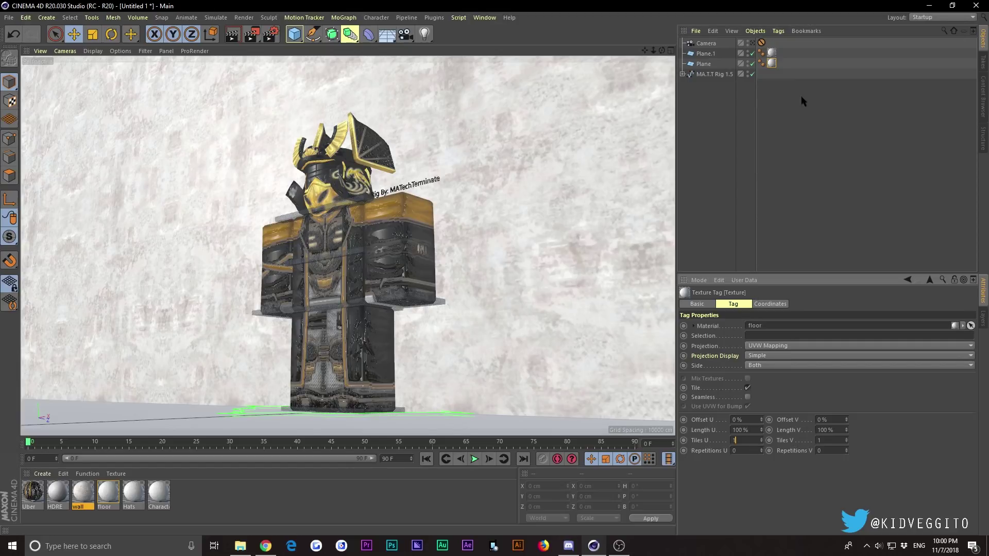
pyautogui.click(771, 53)
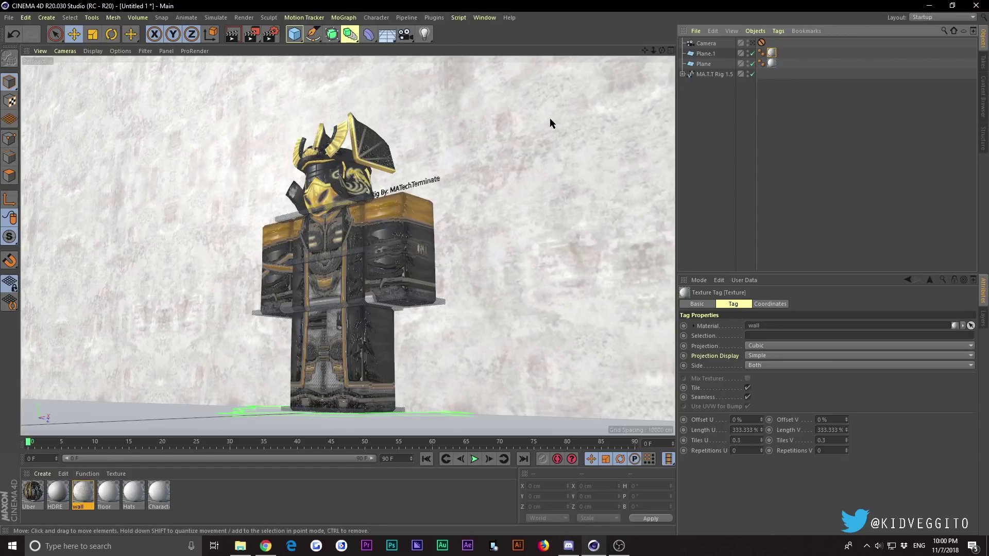
pyautogui.moveTo(109, 492); pyautogui.dragTo(103, 413)
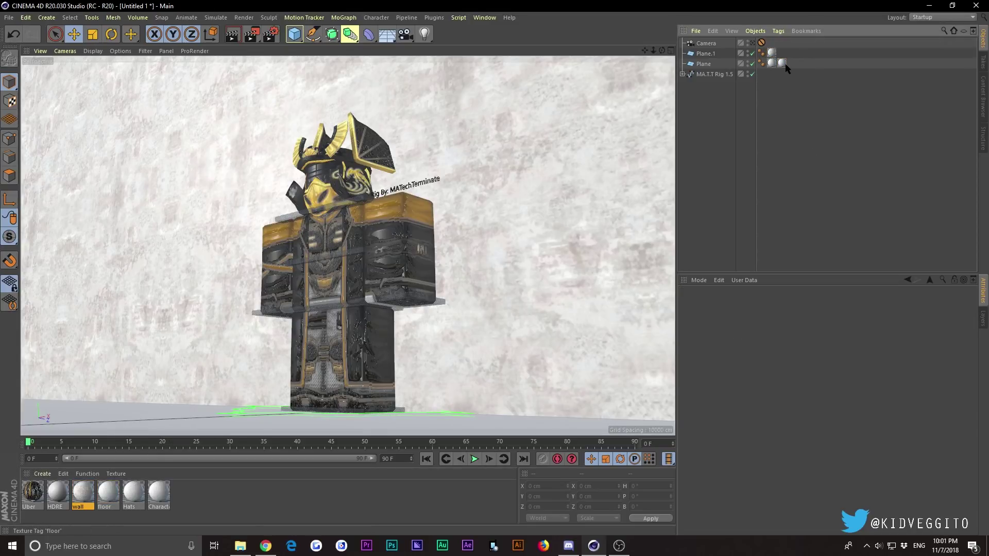
pyautogui.press('Delete')
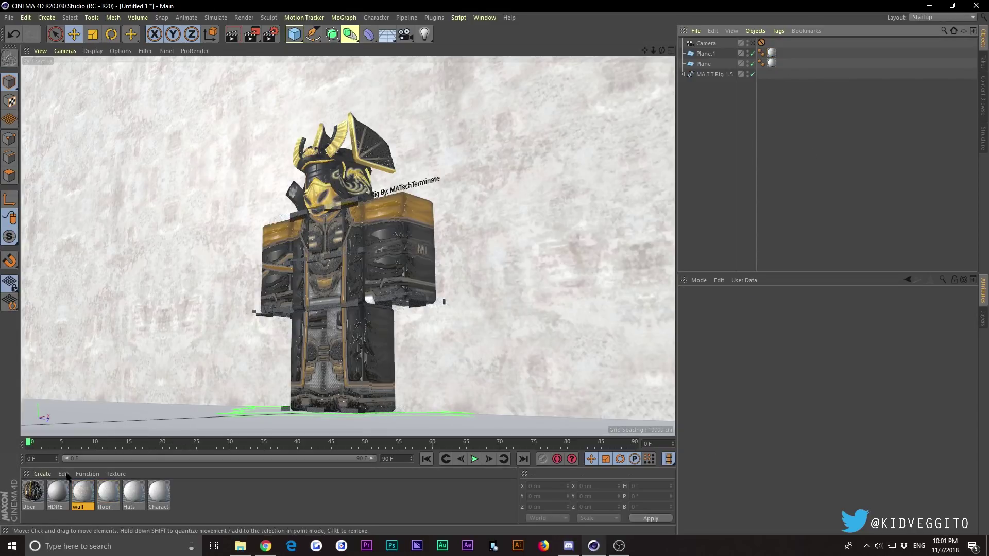
# Open the floor material in the Material Editor, move the editor off the character, and display its Bump channel
pyautogui.doubleClick(105, 496)
pyautogui.moveTo(310, 78); pyautogui.dragTo(625, 73)
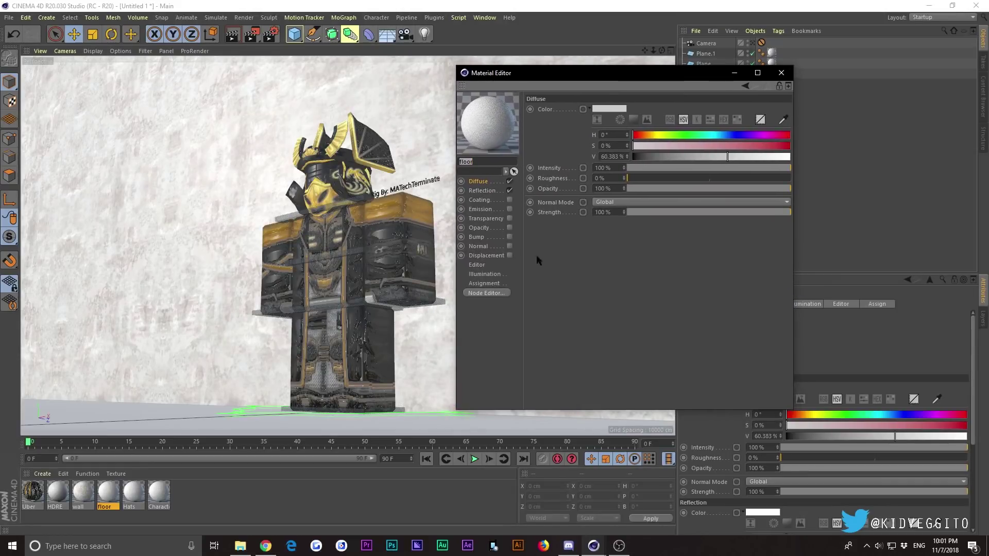
pyautogui.click(498, 238)
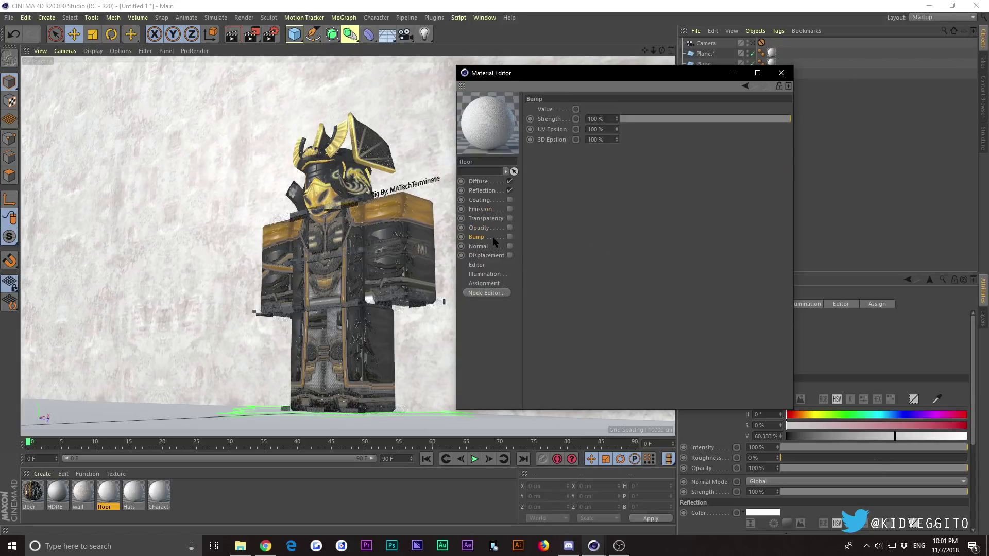
# Switch to File Explorer, open the ROBLOX TEXTURES folder inside Pictures > Textures, and shrink its window over the Cinema 4D scene
pyautogui.click(240, 546)
pyautogui.moveTo(484, 6)
pyautogui.mouseDown()
pyautogui.moveTo(483, 36)
pyautogui.moveTo(483, 2)
pyautogui.mouseUp()
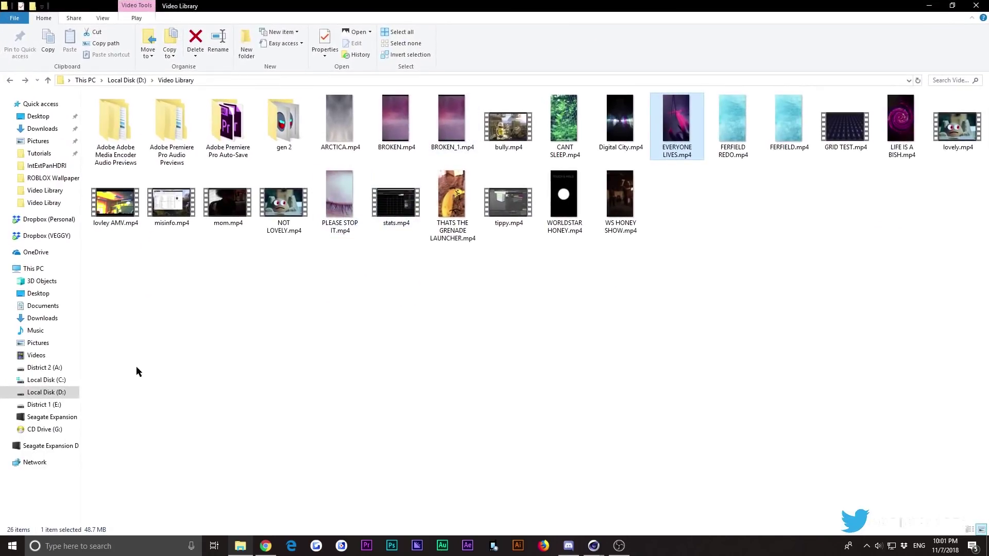
pyautogui.click(53, 341)
pyautogui.doubleClick(381, 131)
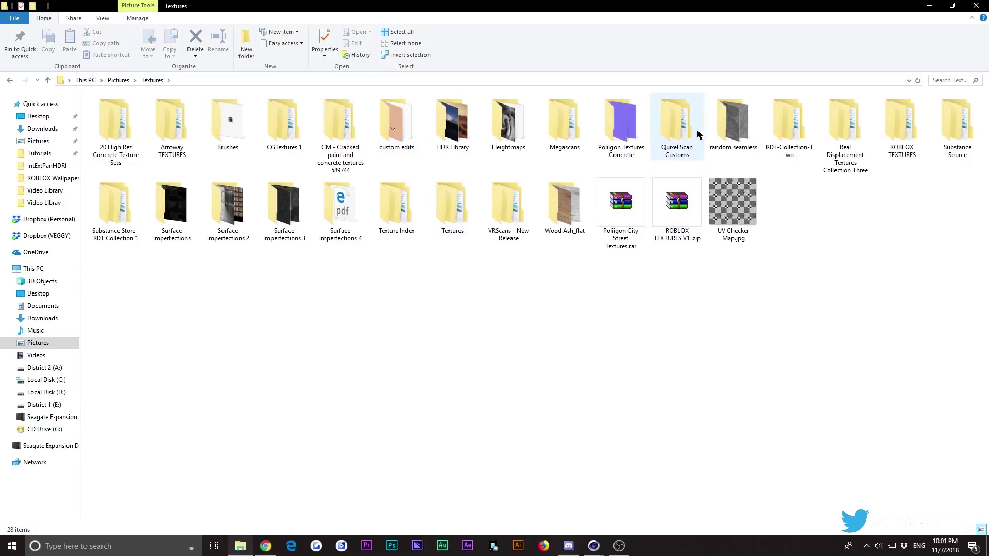
pyautogui.doubleClick(898, 131)
pyautogui.moveTo(477, 5); pyautogui.dragTo(437, 188)
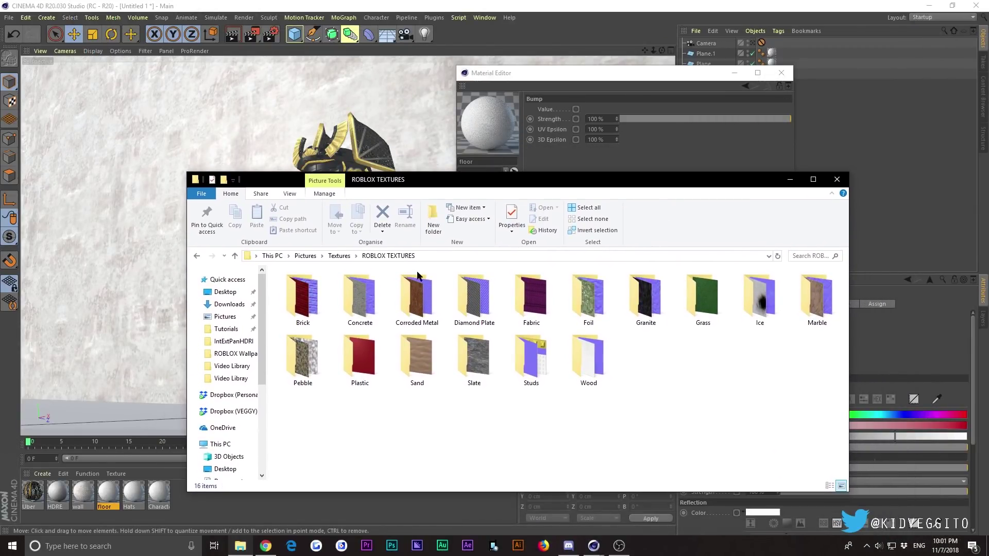
# Examine the Diamond Plate and Brick folders and the other texture folders for a suitable floor texture
pyautogui.doubleClick(487, 316)
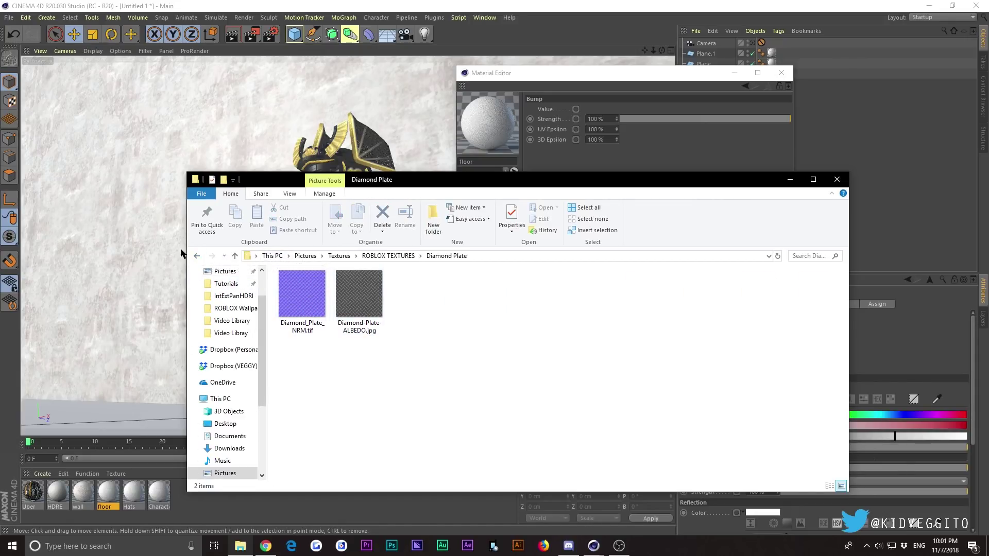
pyautogui.click(196, 258)
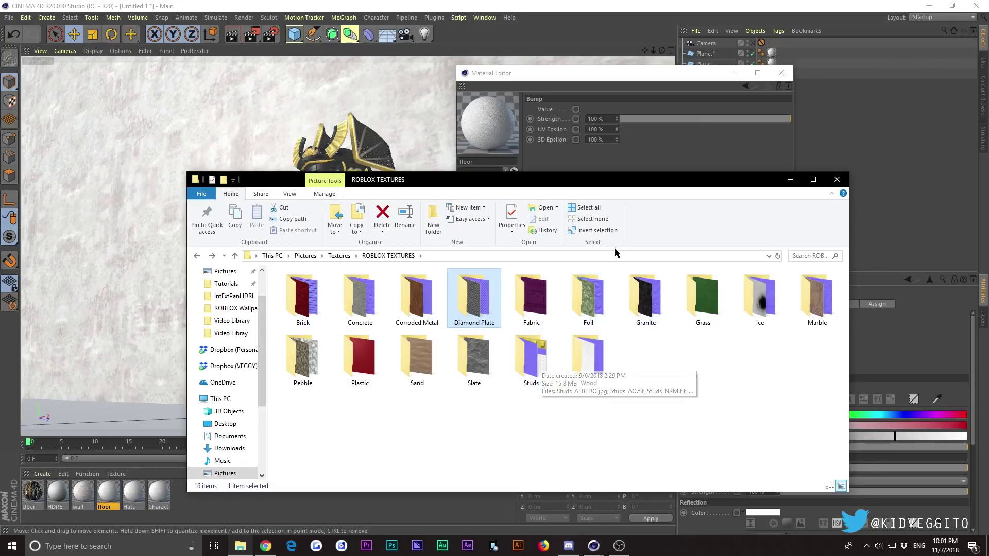
pyautogui.moveTo(569, 187); pyautogui.dragTo(570, 166)
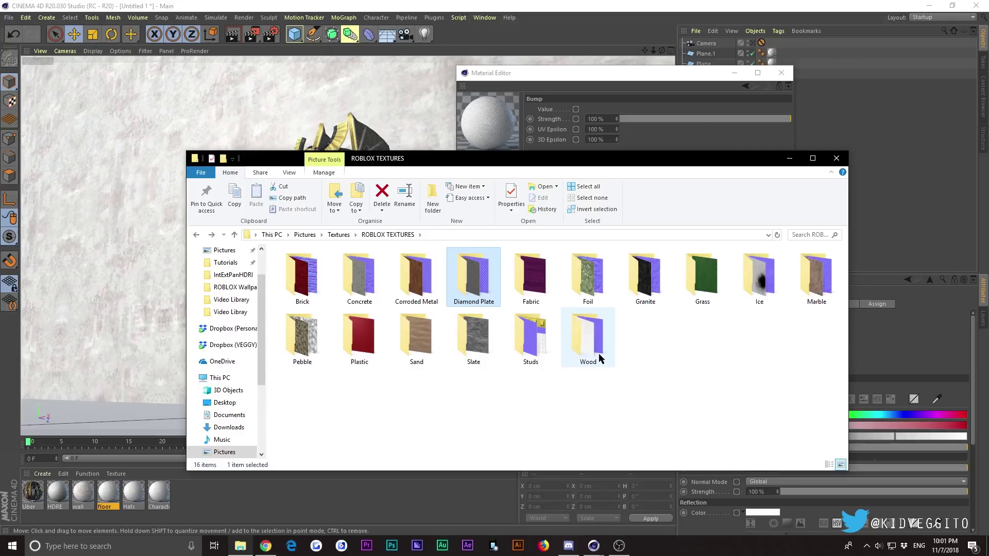
pyautogui.doubleClick(302, 278)
pyautogui.click(197, 235)
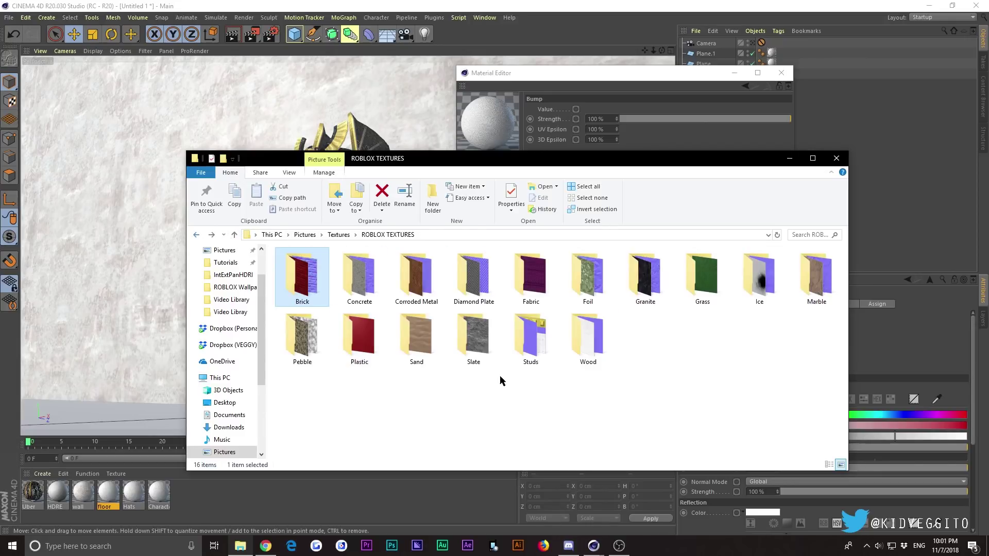
pyautogui.click(550, 351)
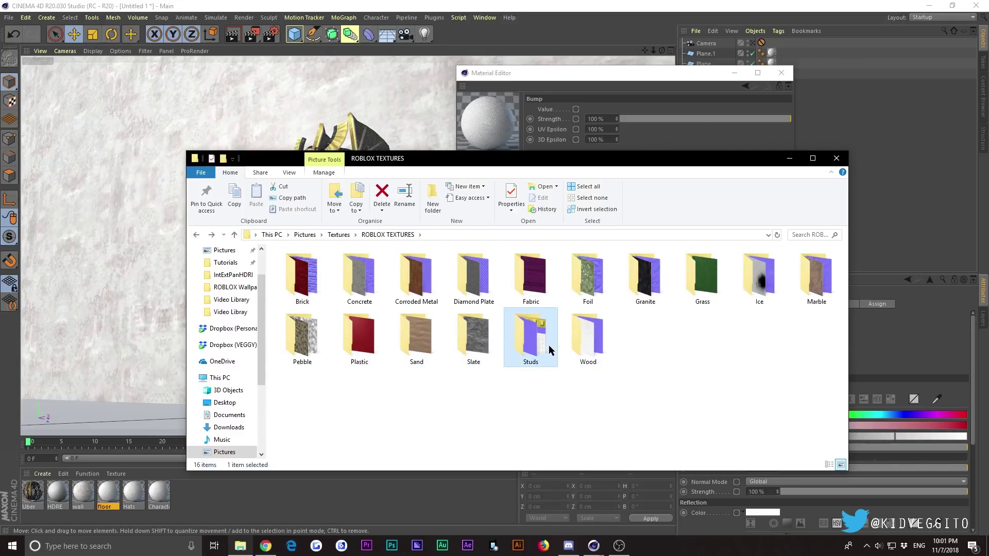
pyautogui.click(502, 431)
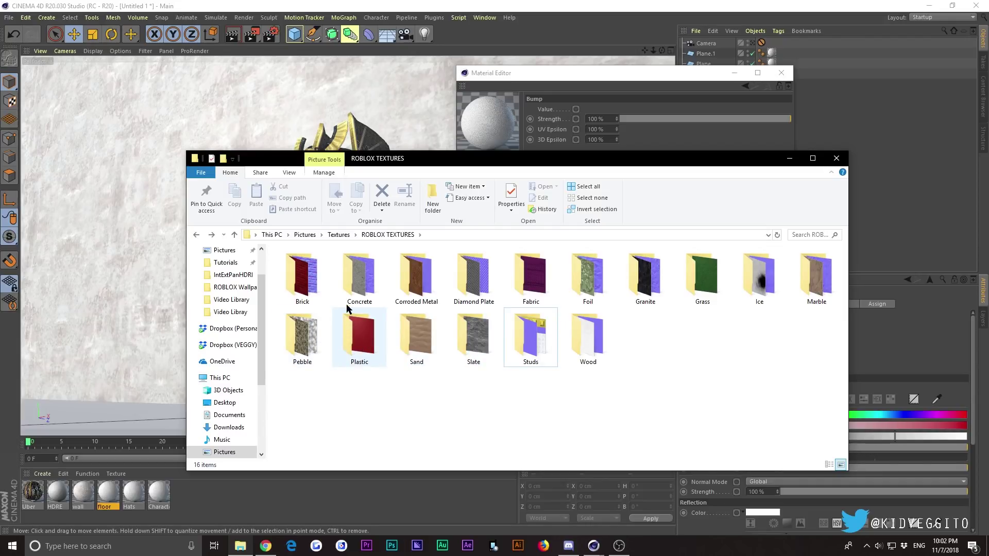
pyautogui.click(311, 277)
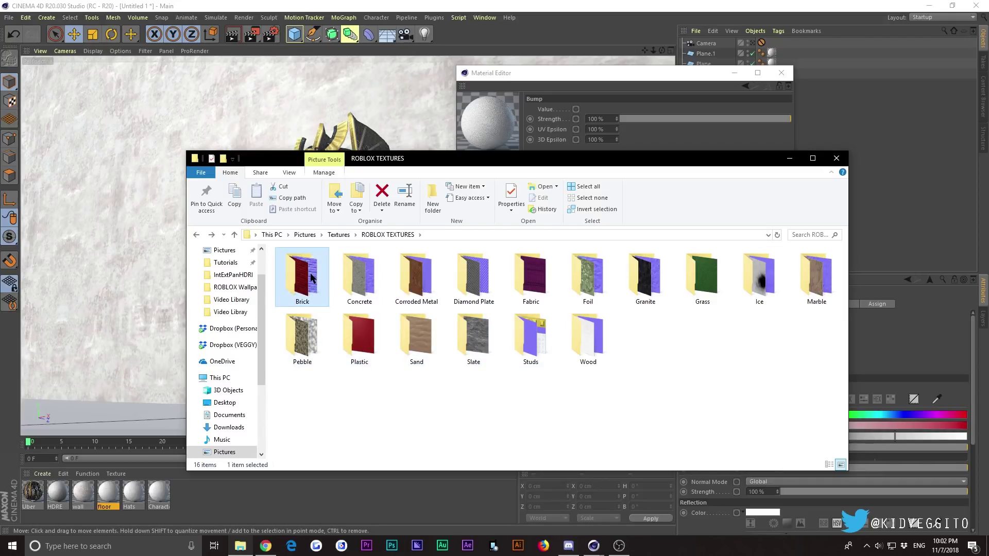
pyautogui.click(470, 428)
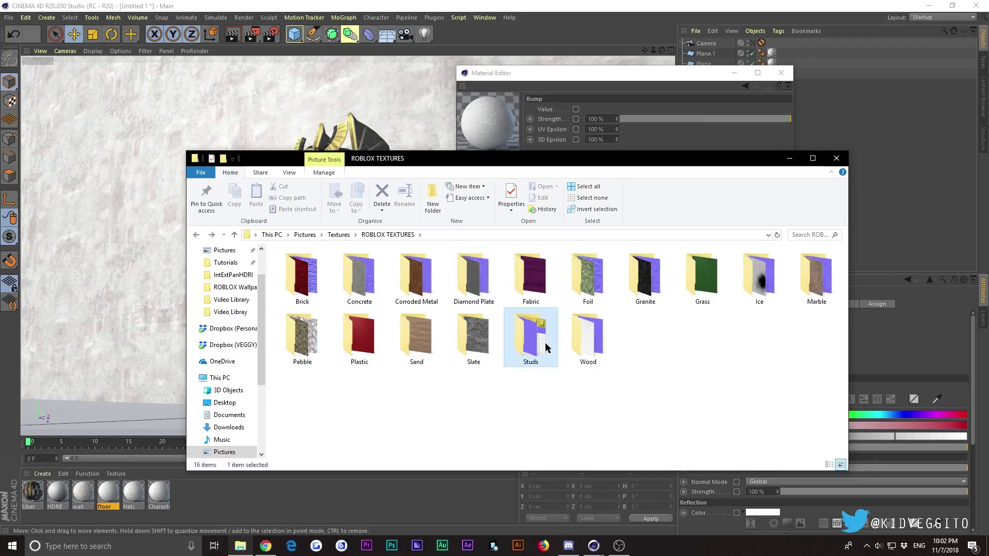
# Open the Studs folder, select Studs_ALBEDO.jpg, and move the folder window below the material channels
pyautogui.doubleClick(531, 337)
pyautogui.click(314, 276)
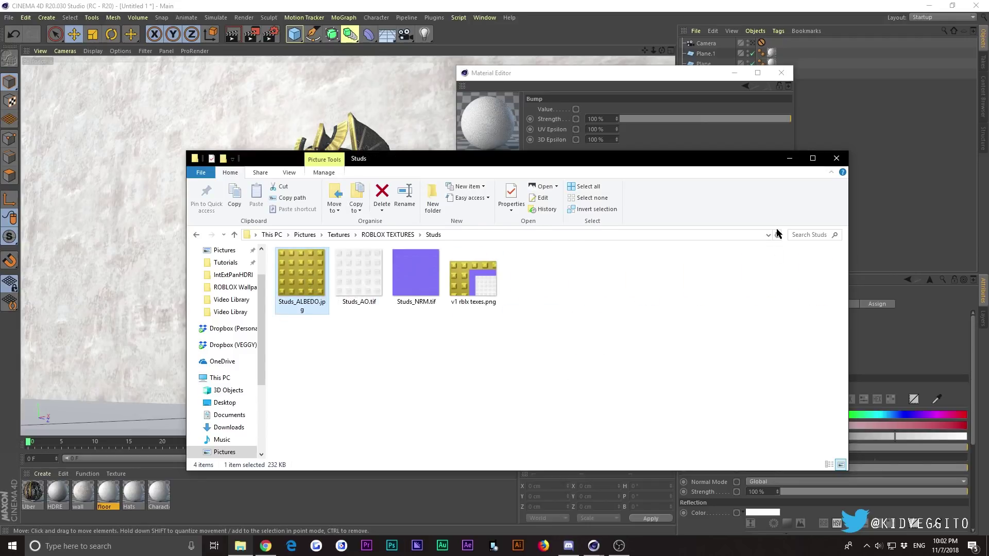
pyautogui.moveTo(431, 157); pyautogui.dragTo(469, 286)
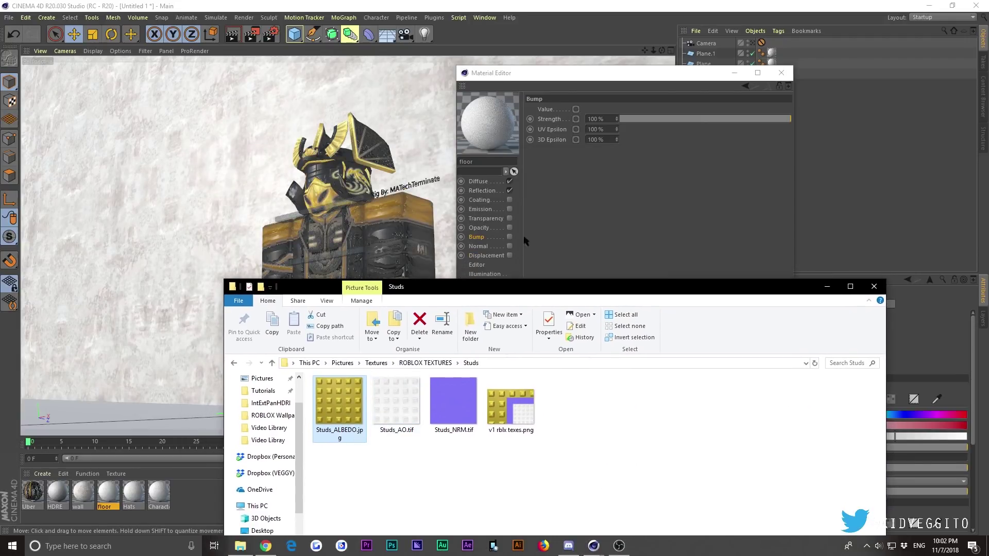
# Assign Studs_ALBEDO.jpg from the Studs folder as the floor material's diffuse color texture
pyautogui.click(506, 264)
pyautogui.click(478, 182)
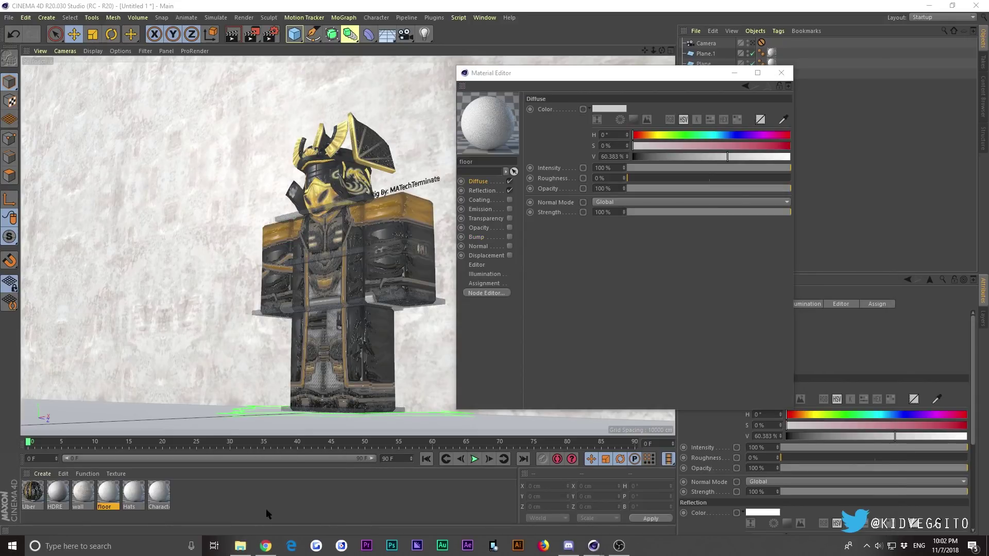
pyautogui.click(240, 546)
pyautogui.moveTo(351, 408); pyautogui.dragTo(583, 113)
pyautogui.click(551, 307)
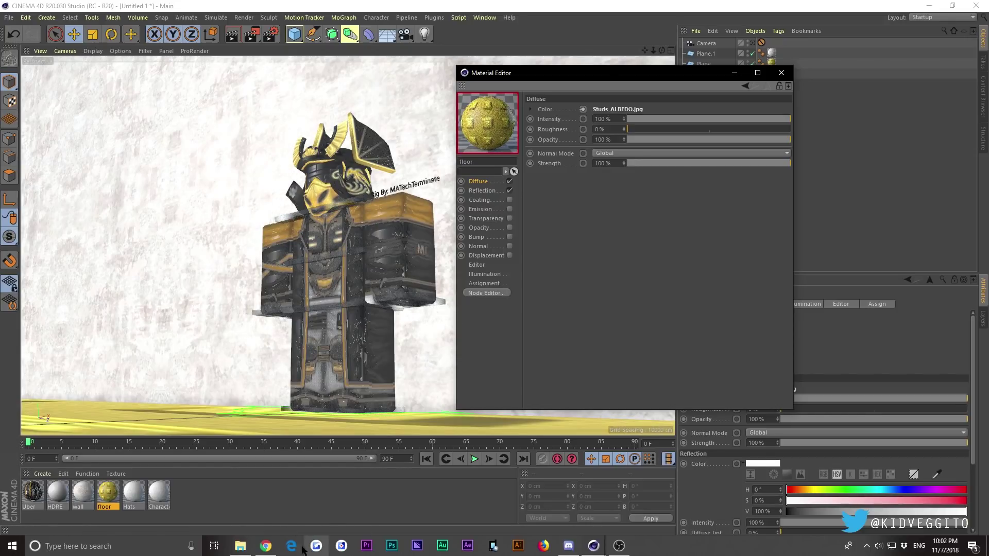
# Select Studs_NRM.tif in the Studs folder and return to the floor material in the Material Editor
pyautogui.click(240, 546)
pyautogui.click(410, 409)
pyautogui.click(466, 406)
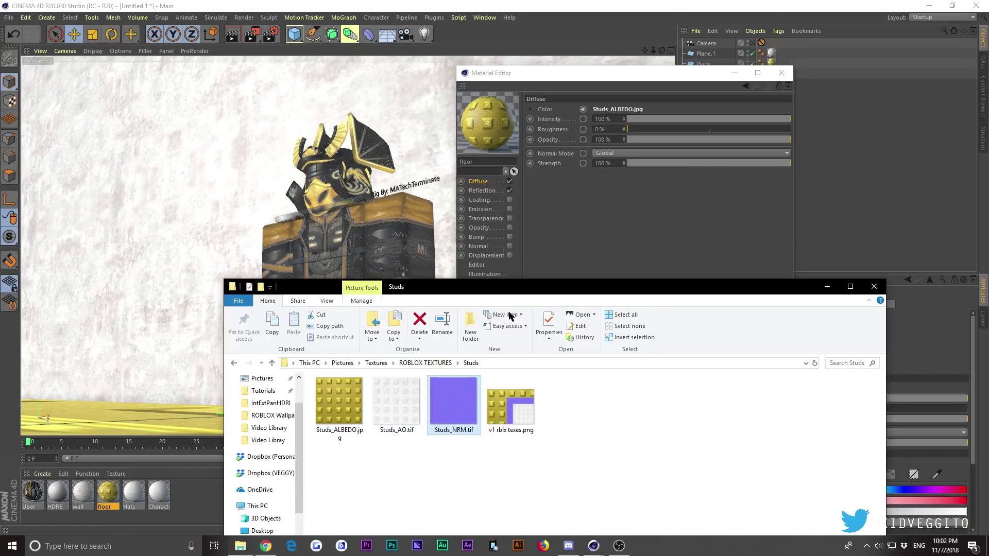
pyautogui.click(497, 207)
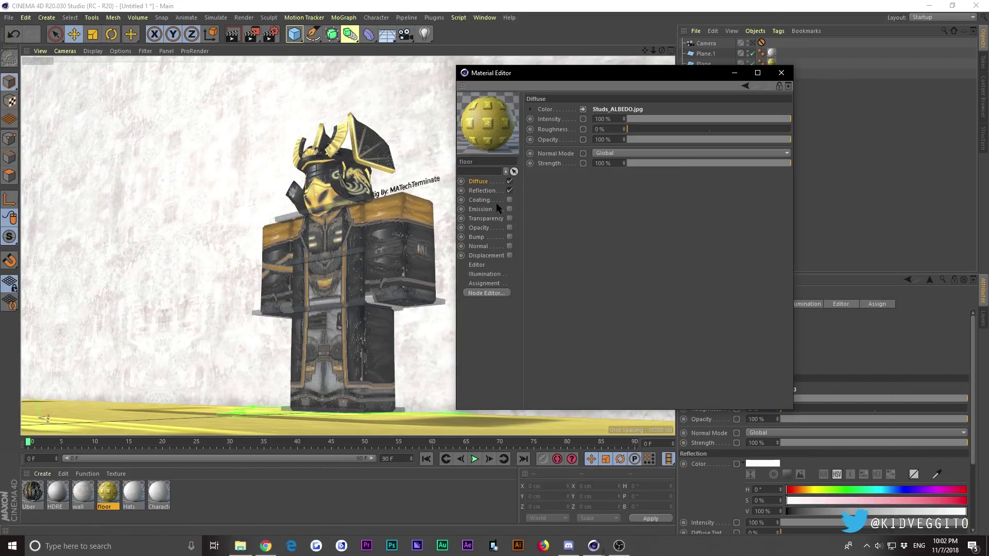
# Review the floor material's Reflection, Bump, Coating and Diffuse channels for where to load the normal map
pyautogui.click(485, 190)
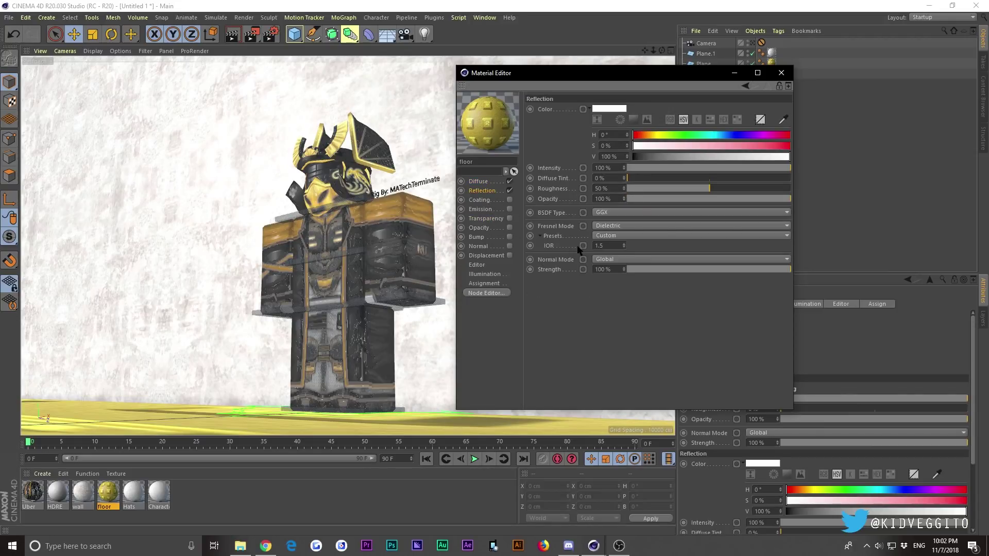
pyautogui.click(479, 237)
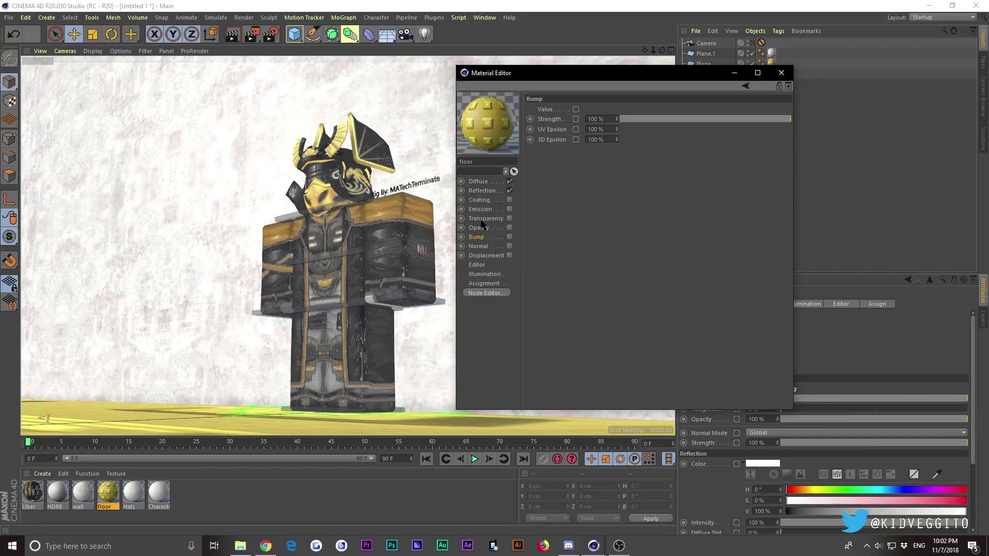
pyautogui.click(495, 190)
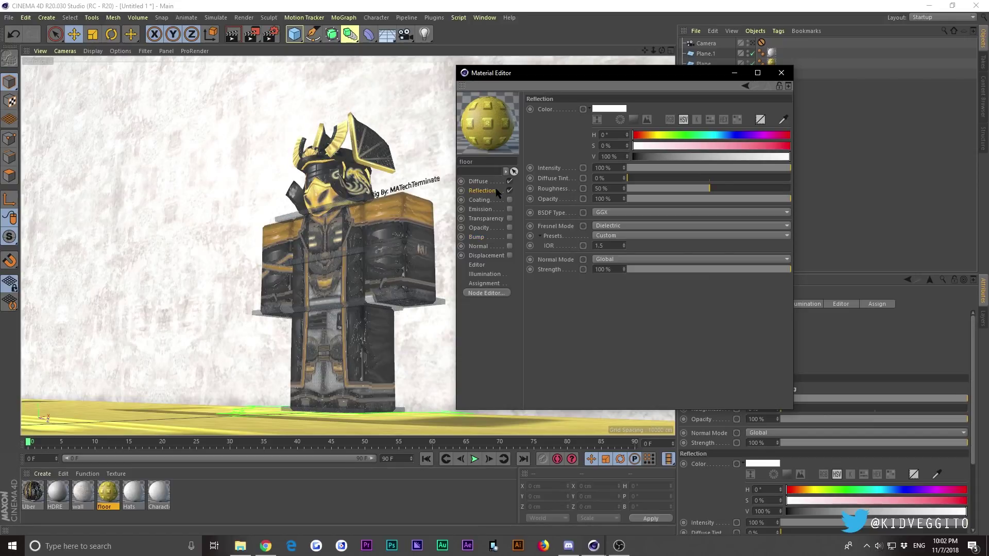
pyautogui.click(486, 218)
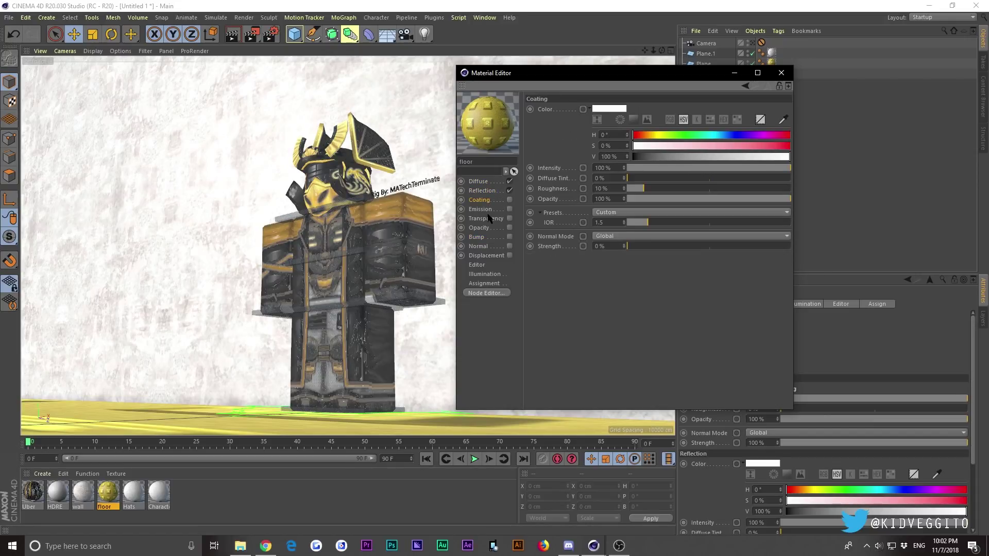
pyautogui.click(493, 182)
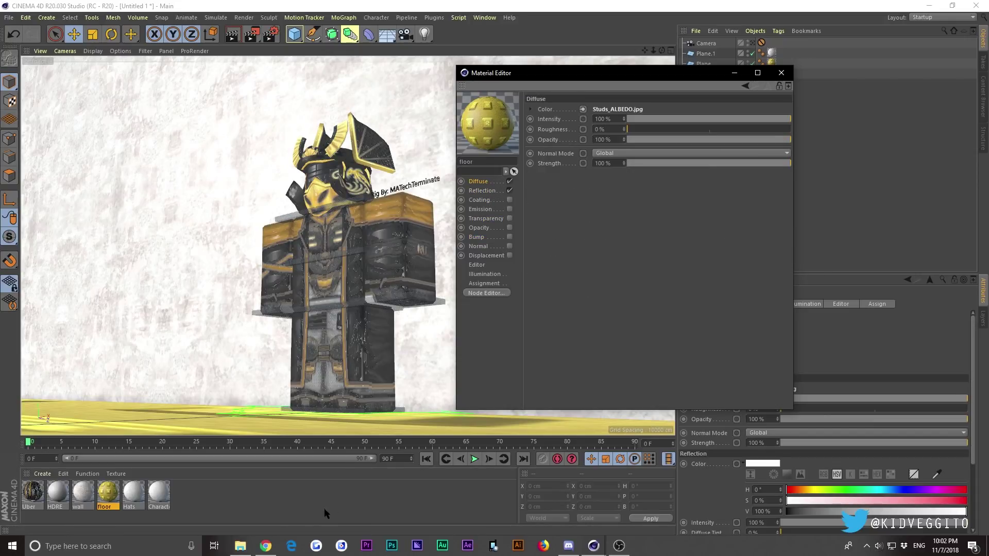
pyautogui.click(240, 546)
pyautogui.click(545, 230)
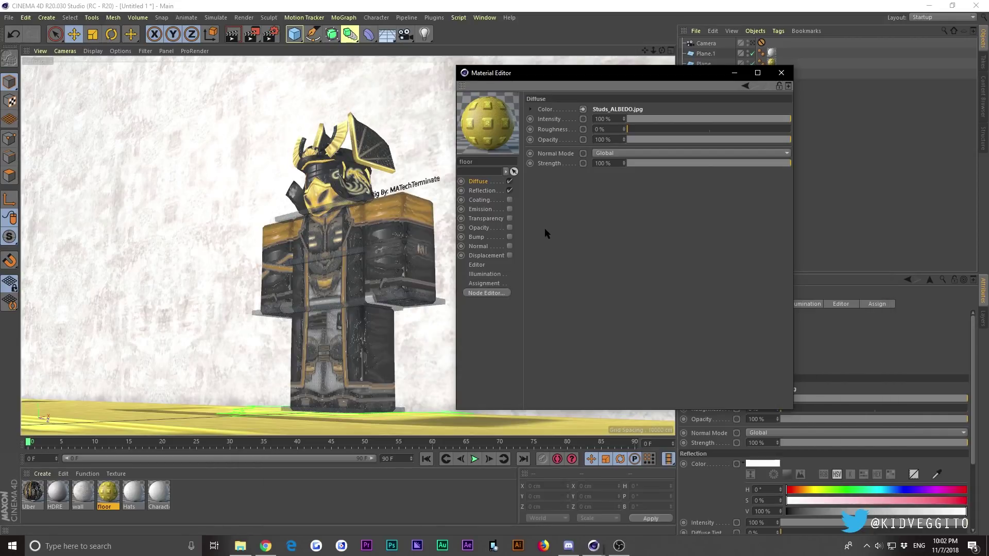
# Enable the floor material's Normal channel and load Studs_NRM.tif from the Studs folder as its texture
pyautogui.click(509, 246)
pyautogui.click(240, 546)
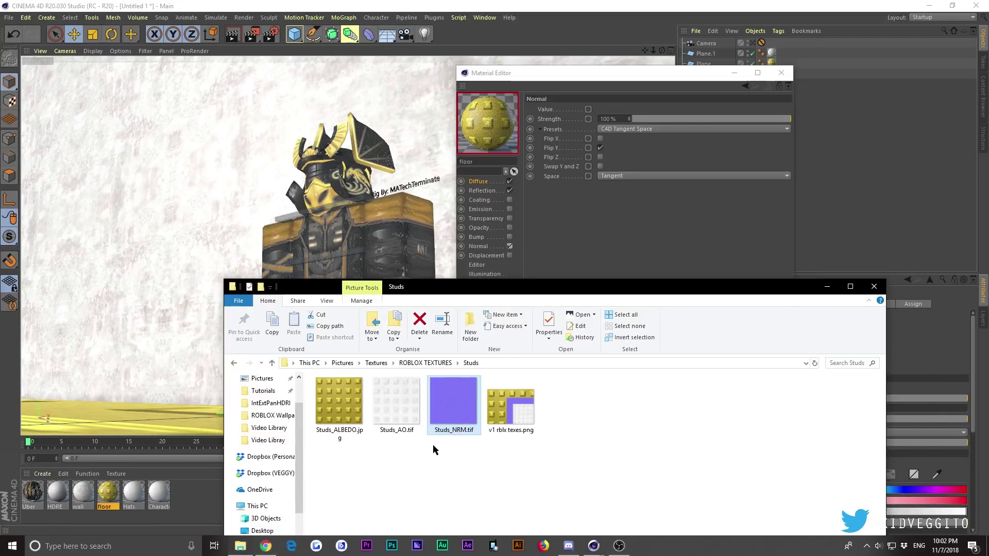
pyautogui.moveTo(532, 216); pyautogui.dragTo(590, 106)
pyautogui.click(552, 308)
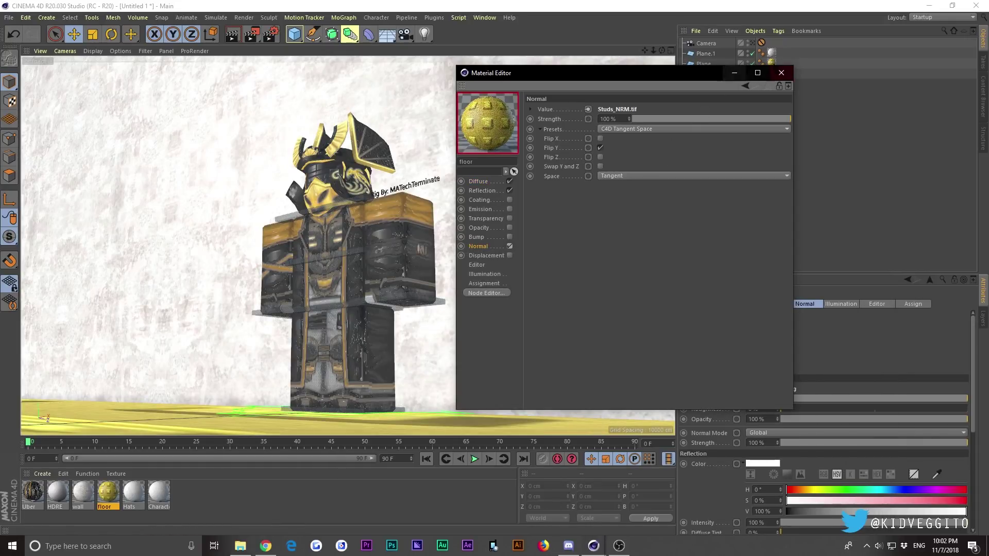
pyautogui.click(781, 73)
# Create a new PBR material, enable its Color channel and load Studs_ALBEDO.jpg as the color texture
pyautogui.click(42, 473)
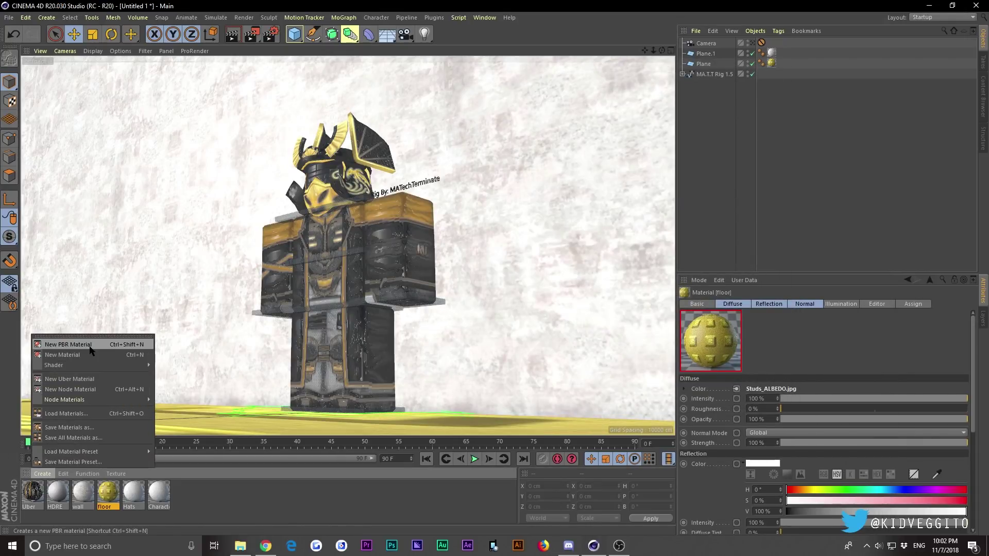
pyautogui.click(60, 349)
pyautogui.doubleClick(31, 489)
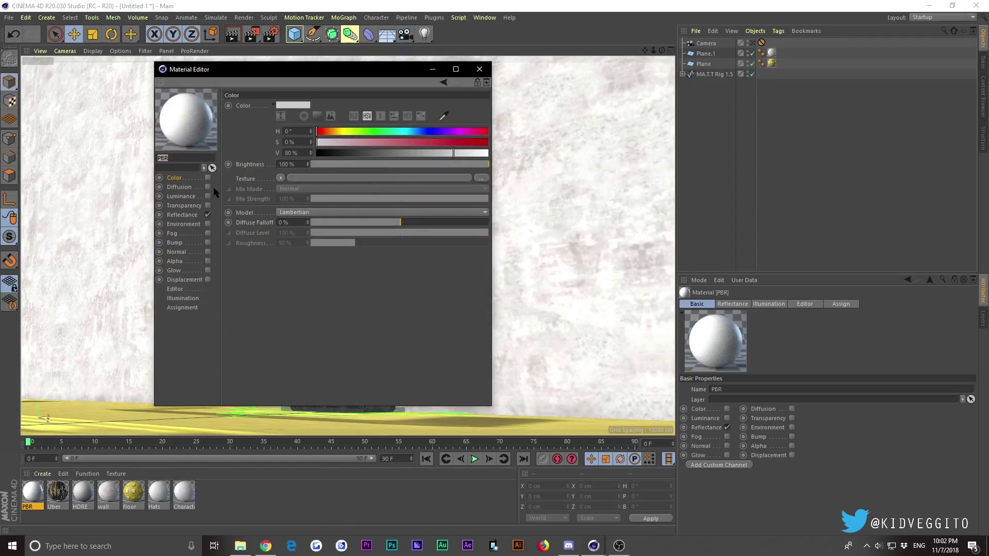
pyautogui.click(208, 177)
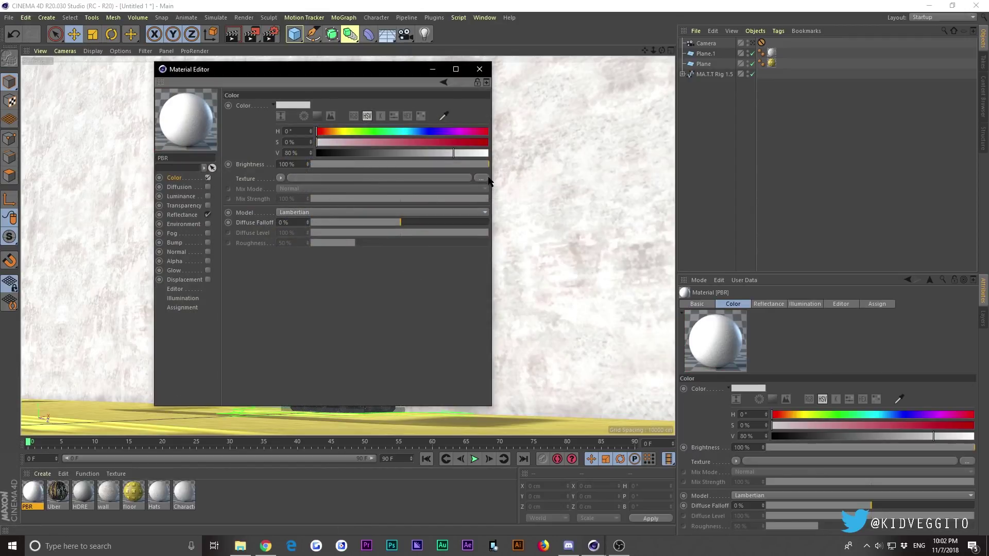
pyautogui.click(240, 546)
pyautogui.moveTo(342, 399); pyautogui.dragTo(385, 179)
pyautogui.click(510, 308)
# Enable the PBR material's Normal channel and load Studs_NRM.tif without copying it to the project location
pyautogui.click(207, 252)
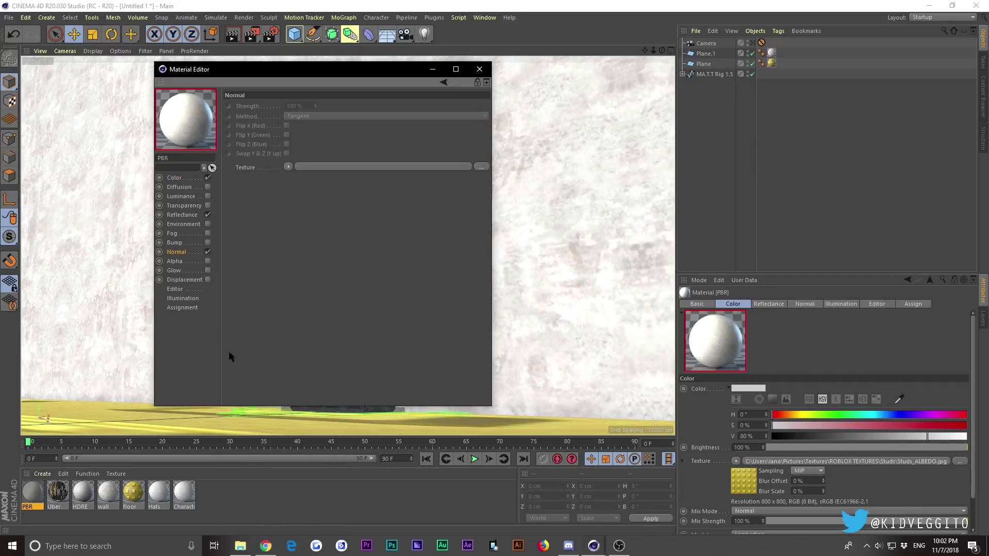
pyautogui.click(242, 546)
pyautogui.moveTo(454, 404); pyautogui.dragTo(324, 167)
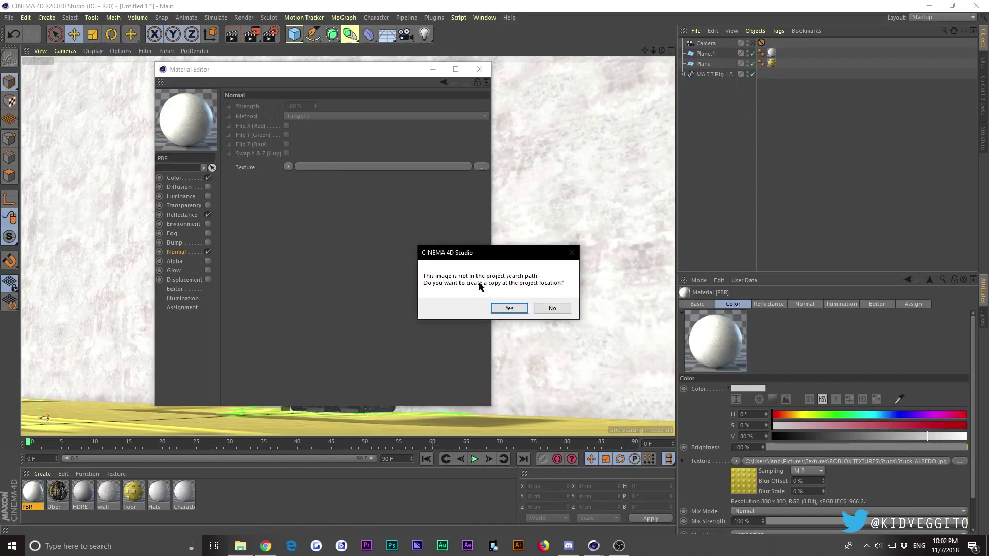
pyautogui.click(556, 309)
pyautogui.click(174, 177)
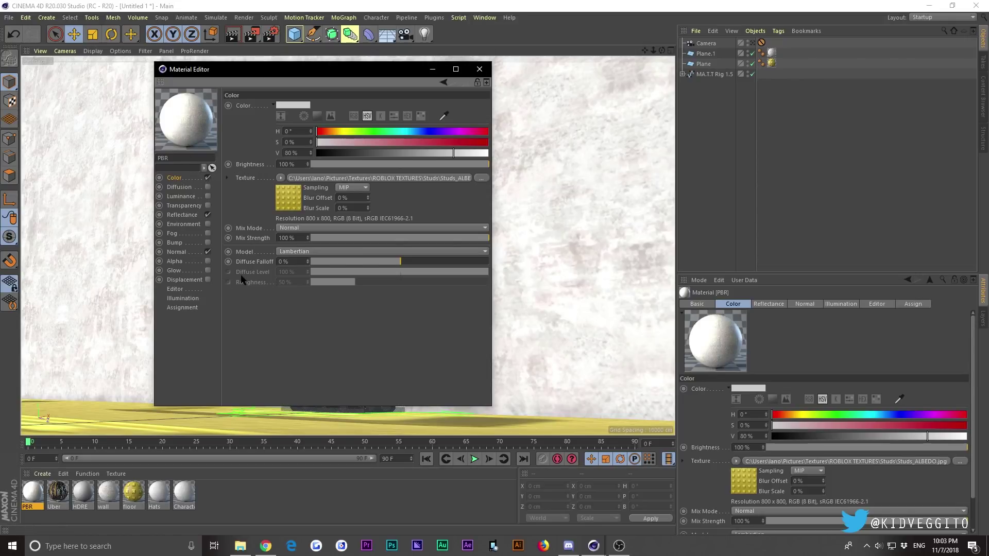
pyautogui.click(479, 70)
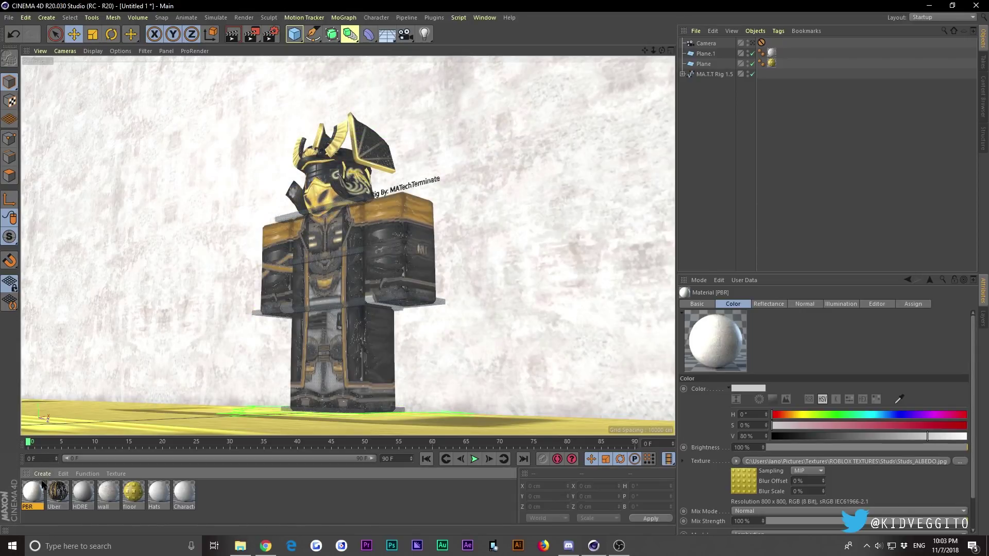
# Delete the new PBR material
pyautogui.press('Delete')
pyautogui.click(42, 473)
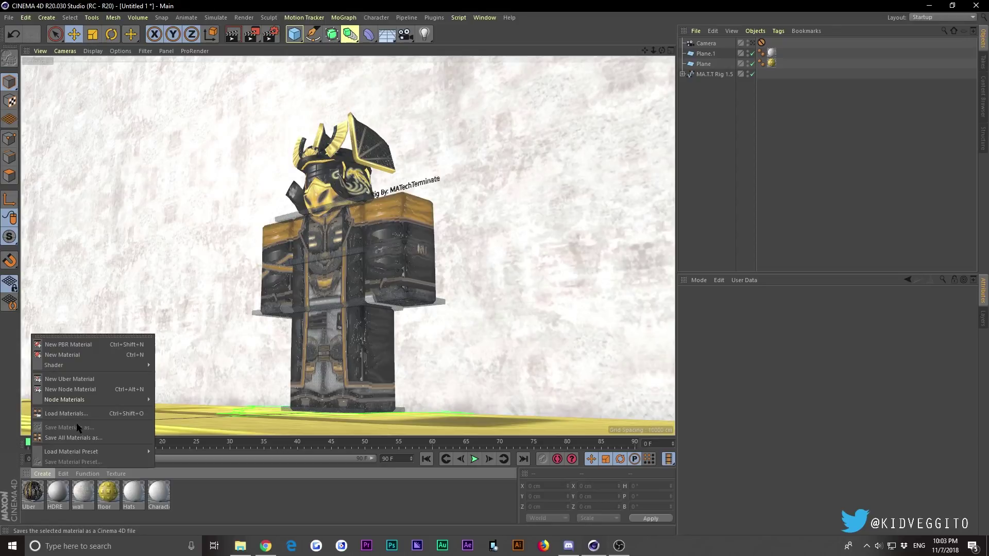
pyautogui.click(216, 515)
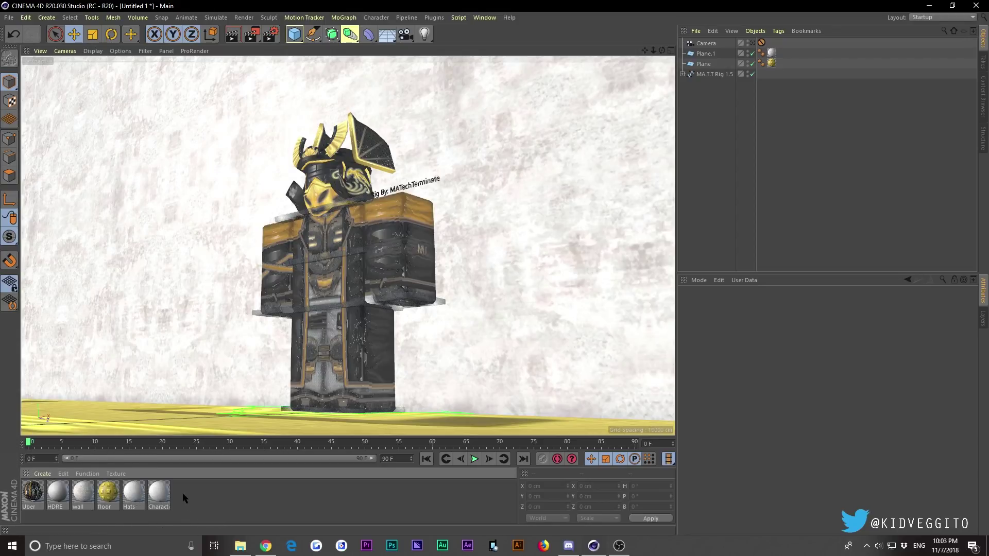
# Insert a Color Correction converter on the floor material's diffuse Studs_ALBEDO.jpg color texture
pyautogui.doubleClick(114, 495)
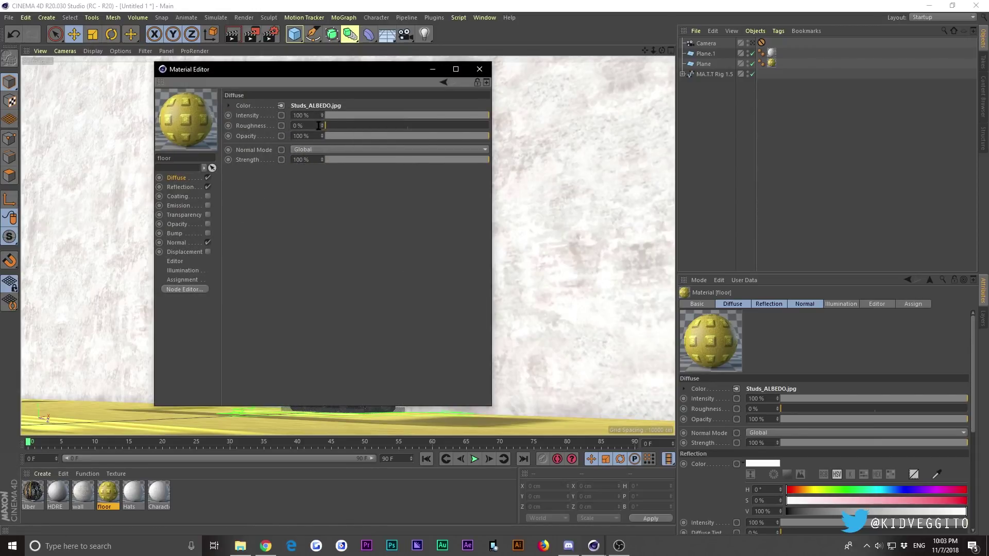
pyautogui.click(315, 106)
pyautogui.rightClick(315, 107)
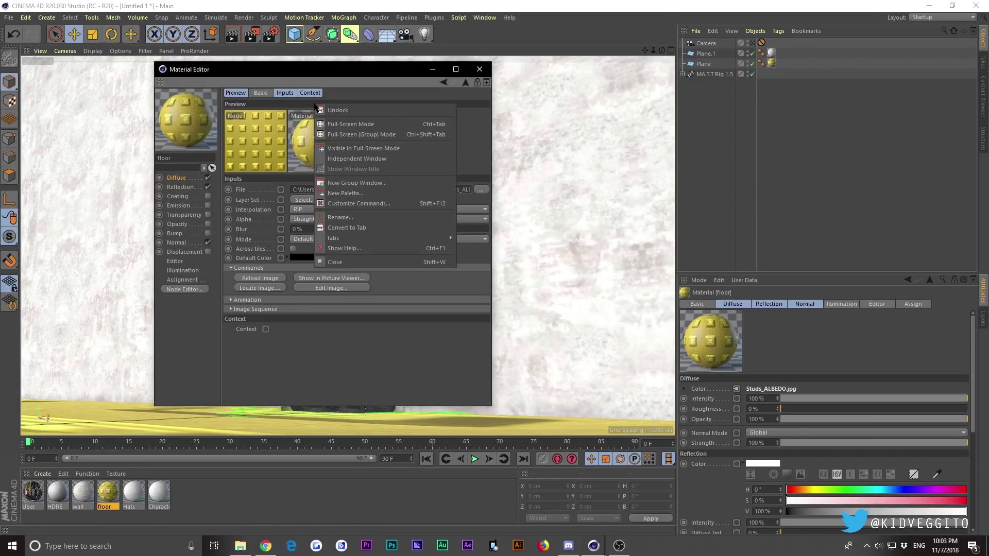
pyautogui.click(292, 333)
pyautogui.click(466, 83)
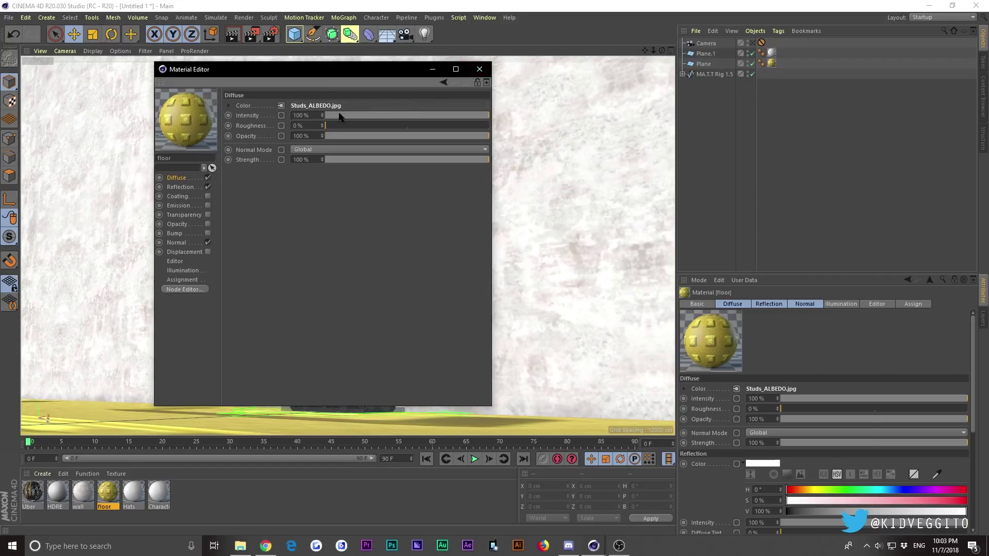
pyautogui.click(282, 106)
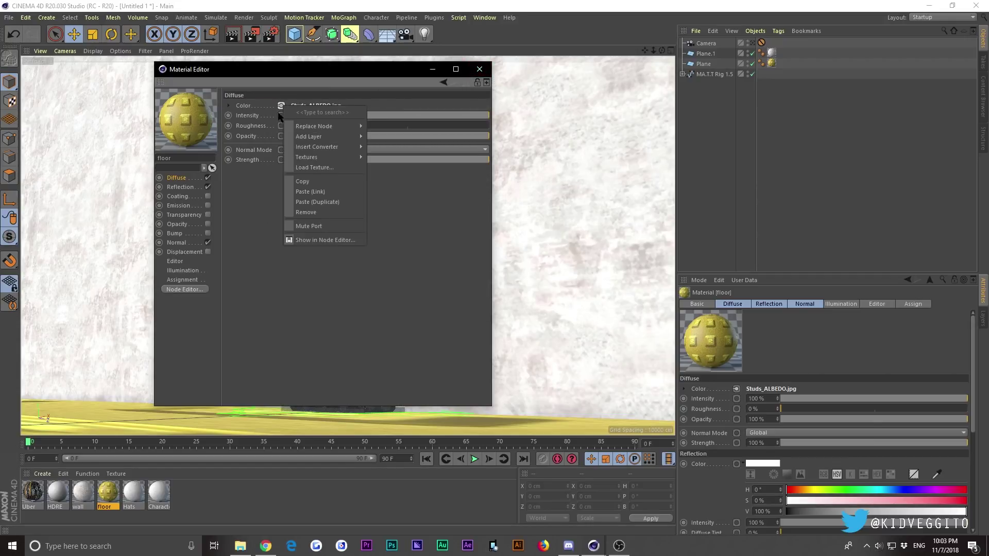
pyautogui.moveTo(315, 148)
pyautogui.moveTo(381, 148)
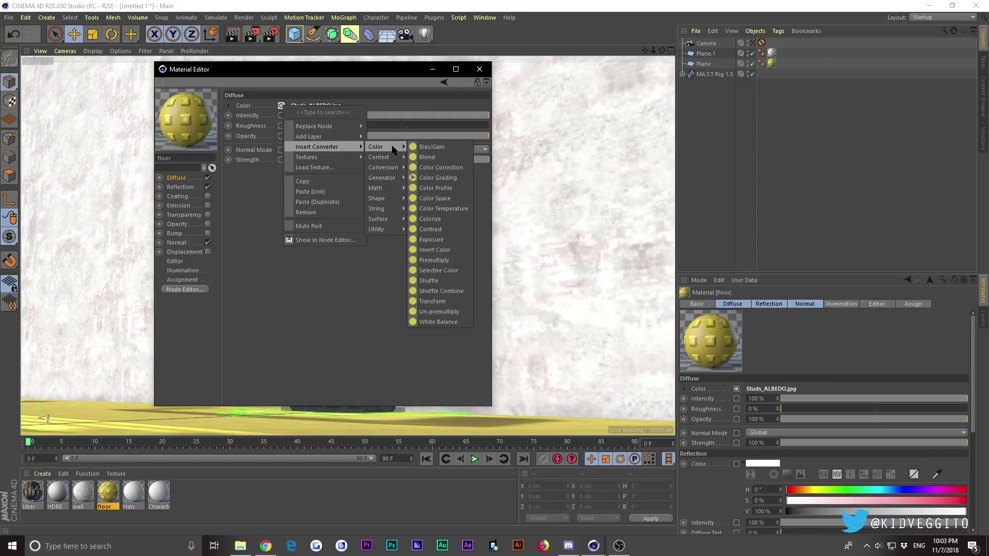
pyautogui.click(435, 168)
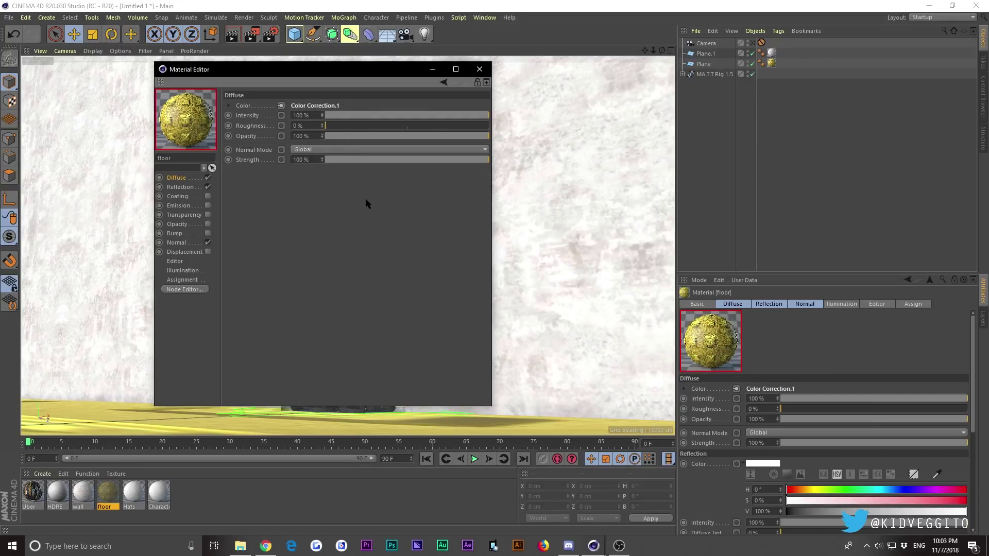
# Shift the hue in the floor material's Color Correction to about -35.4° to turn the studs red
pyautogui.click(340, 106)
pyautogui.moveTo(309, 69); pyautogui.dragTo(422, 84)
pyautogui.moveTo(516, 216)
pyautogui.mouseDown()
pyautogui.moveTo(570, 221)
pyautogui.moveTo(469, 220)
pyautogui.moveTo(508, 225)
pyautogui.mouseUp()
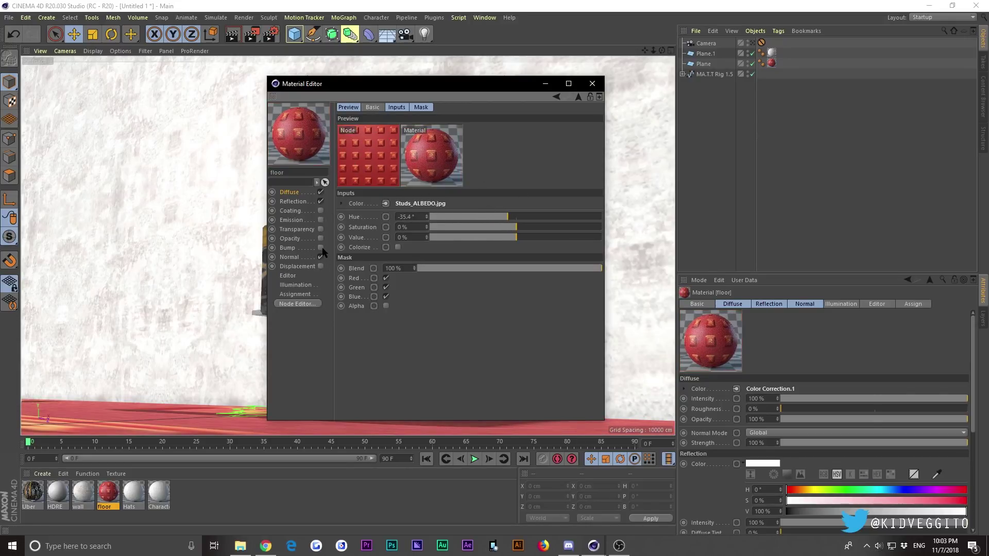
# Set the floor material's normal map strength to 120% and close the Material Editor
pyautogui.click(311, 257)
pyautogui.moveTo(440, 130); pyautogui.dragTo(448, 129)
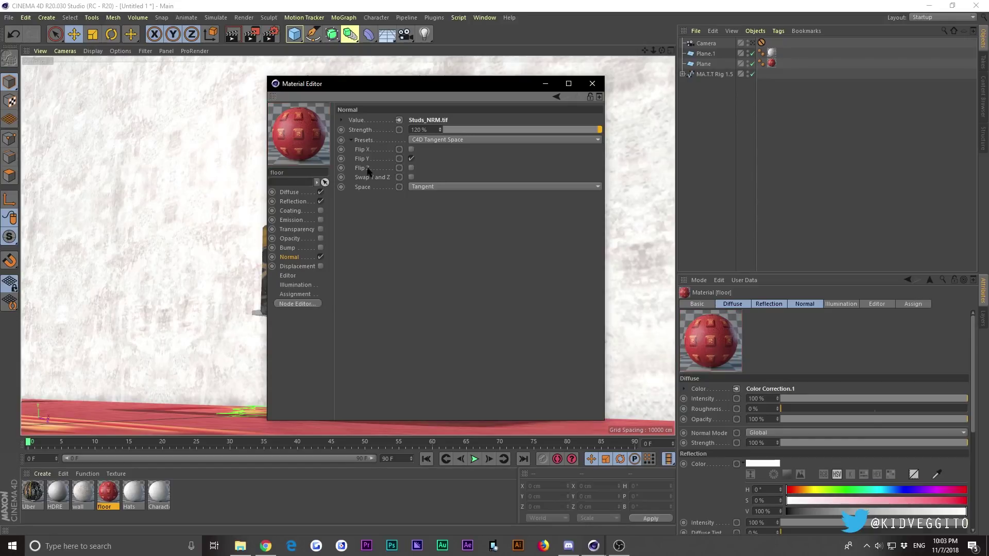
pyautogui.moveTo(522, 92)
pyautogui.mouseDown()
pyautogui.moveTo(604, 88)
pyautogui.moveTo(587, 97)
pyautogui.moveTo(589, 108)
pyautogui.moveTo(520, 101)
pyautogui.mouseUp()
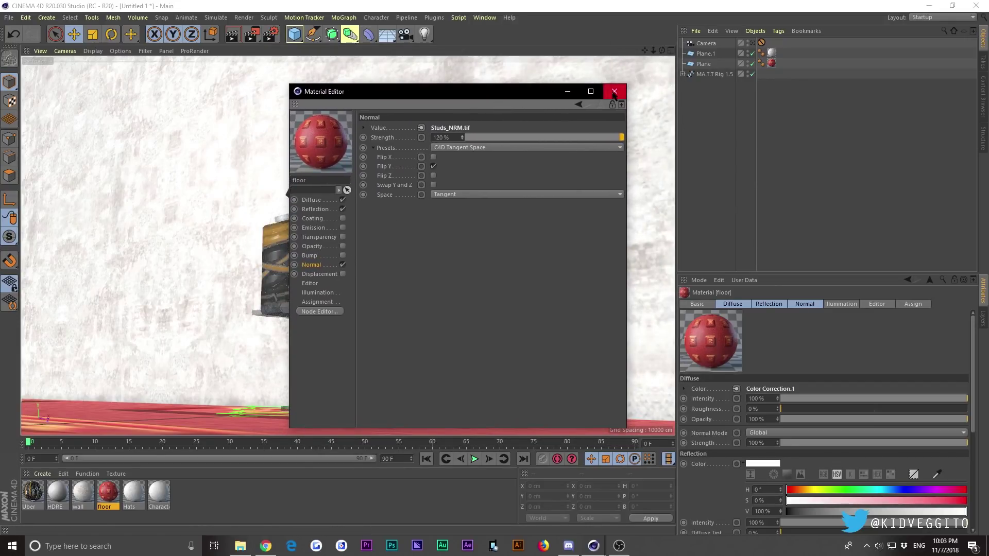
pyautogui.moveTo(506, 101); pyautogui.dragTo(539, 107)
pyautogui.click(649, 96)
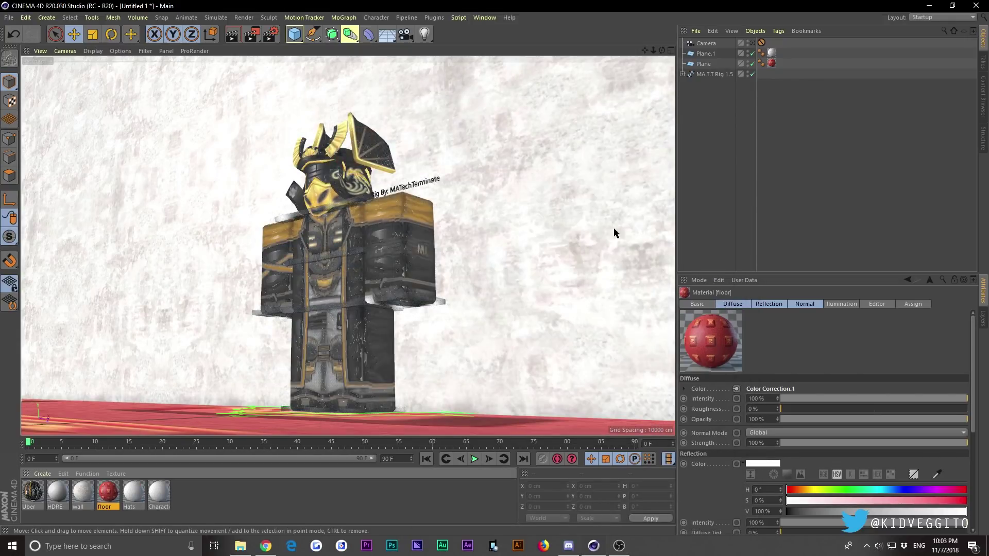
# Select the floor plane's texture tag, turn on Seamless and set its projection to Cubic
pyautogui.moveTo(661, 50); pyautogui.dragTo(375, 366)
pyautogui.click(375, 367)
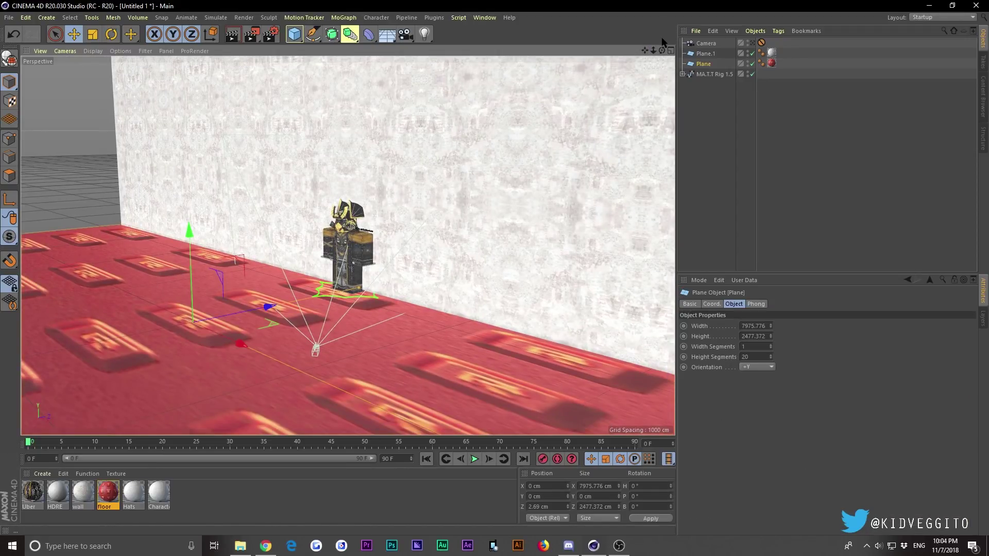
pyautogui.click(771, 62)
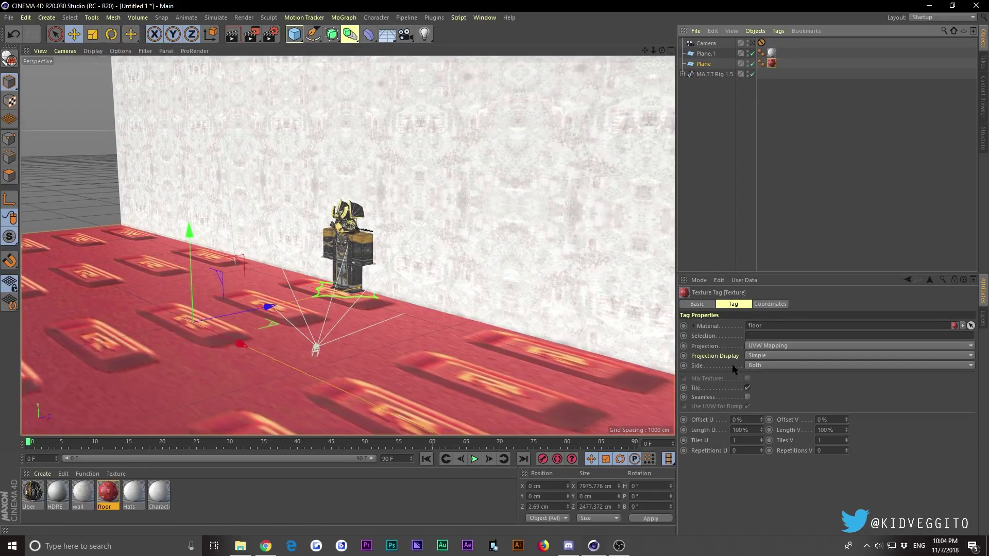
pyautogui.click(748, 397)
pyautogui.click(767, 346)
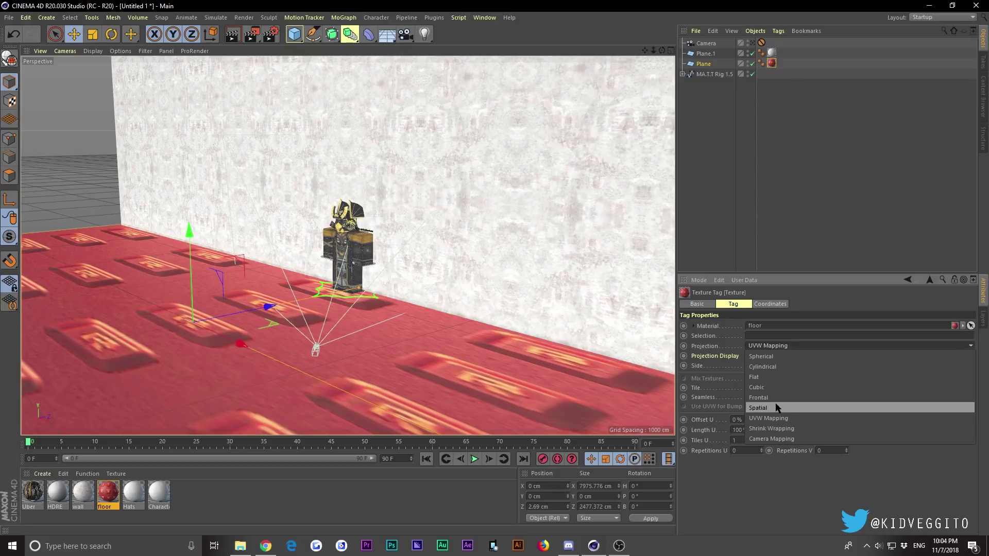
pyautogui.click(770, 391)
pyautogui.click(742, 204)
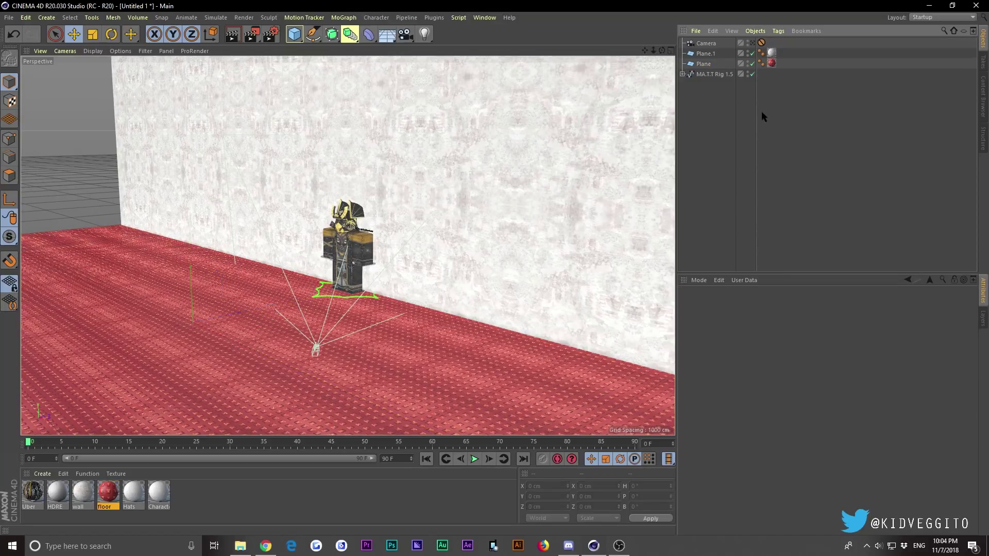
# Look through the scene camera and render a preview of the character against the wall
pyautogui.click(751, 44)
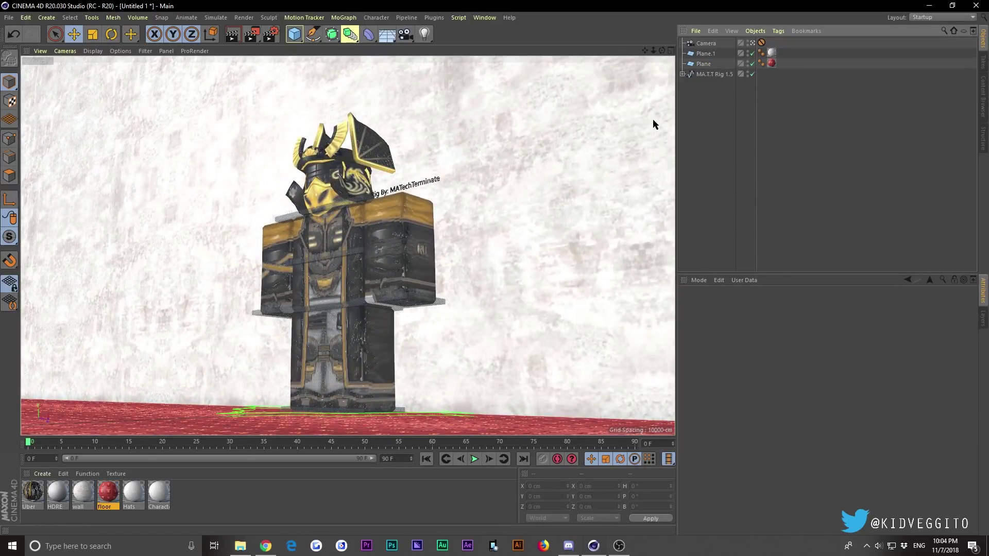
pyautogui.click(233, 35)
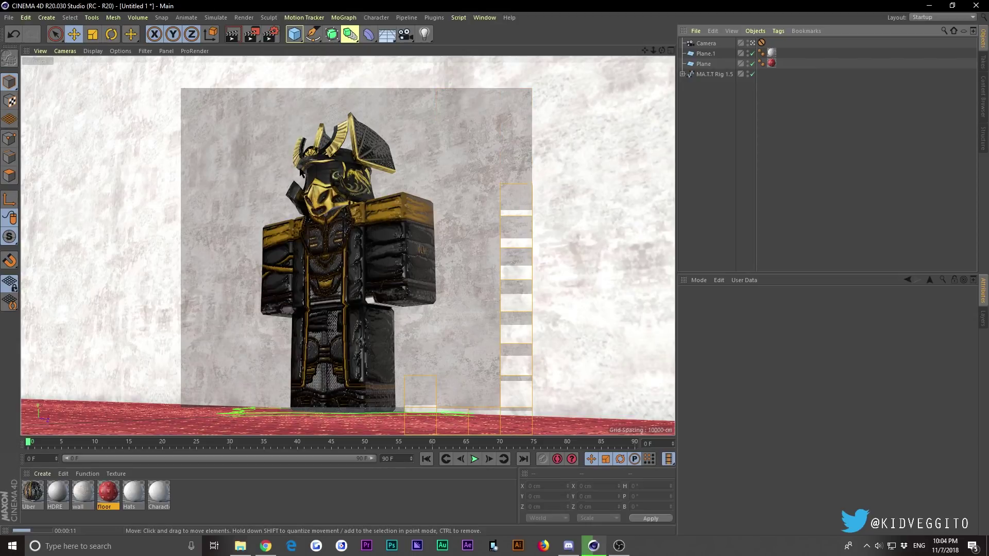
pyautogui.click(325, 91)
# Switch the renderer to Physical in the render settings
pyautogui.click(270, 34)
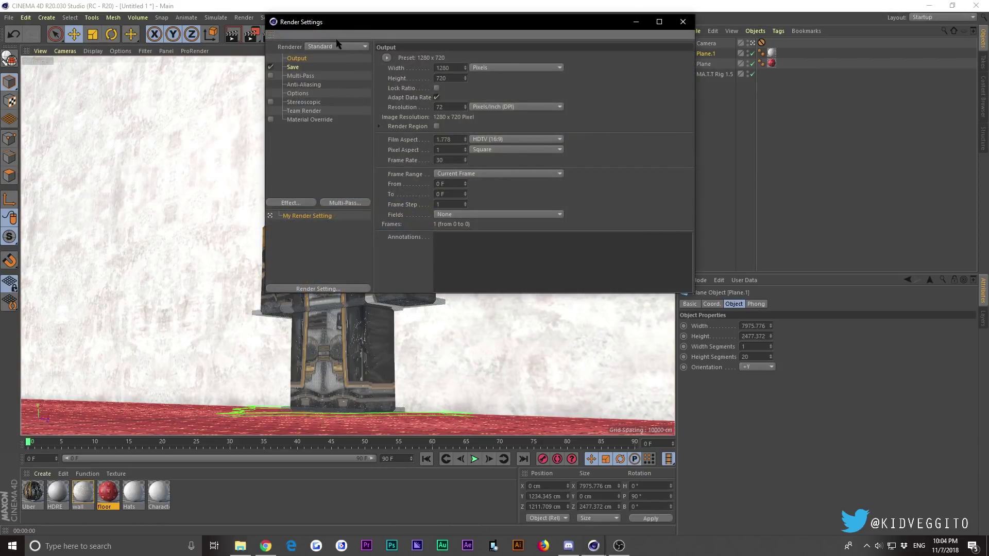
pyautogui.click(330, 47)
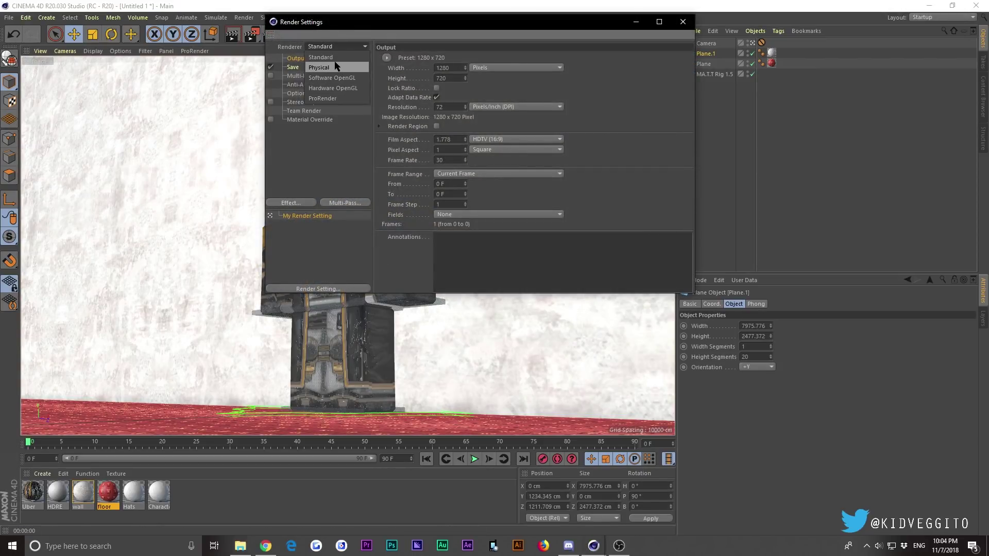
pyautogui.click(335, 67)
# Add Ambient Occlusion and Global Illumination effects, with the Global Illumination preset set to Exterior - HDR Image
pyautogui.click(291, 203)
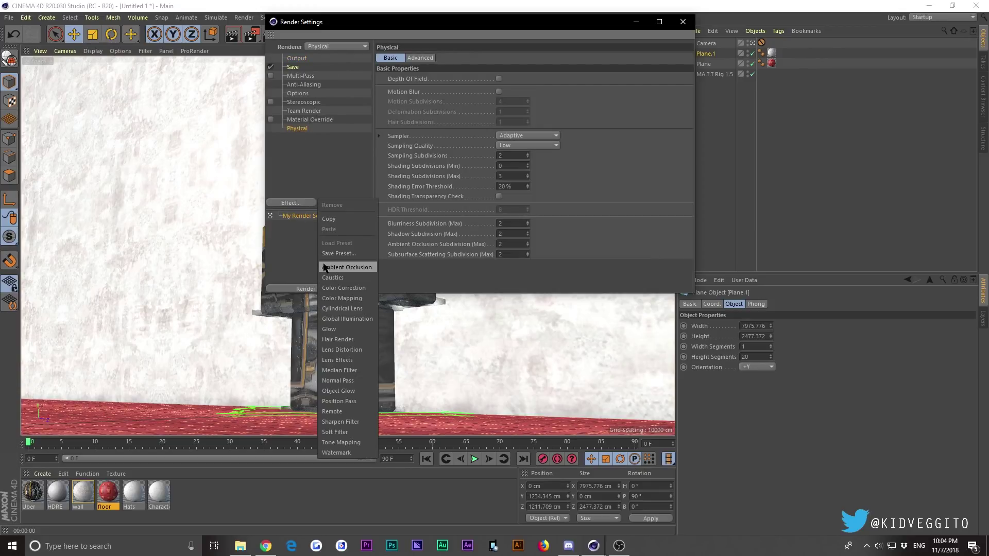
pyautogui.click(324, 266)
pyautogui.click(291, 202)
pyautogui.click(342, 319)
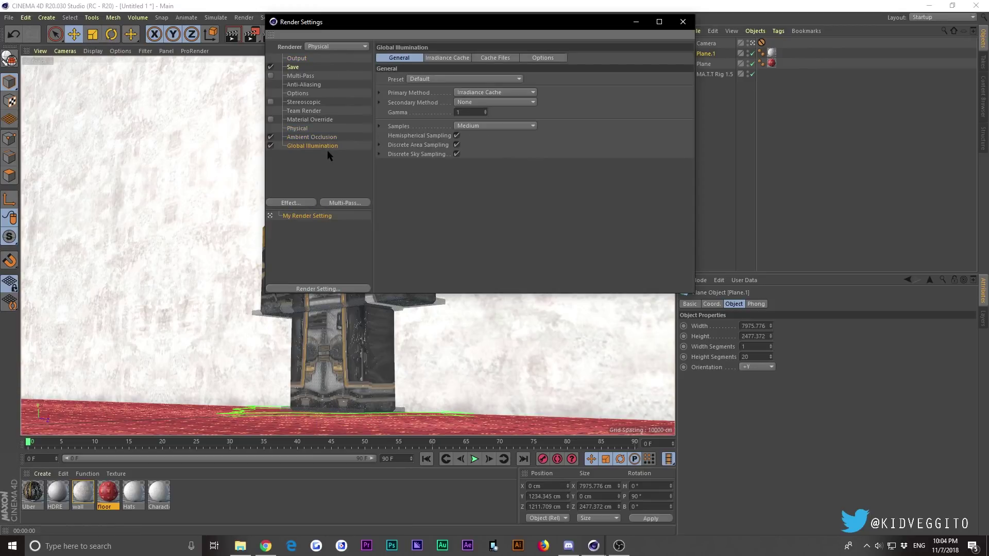
pyautogui.click(412, 81)
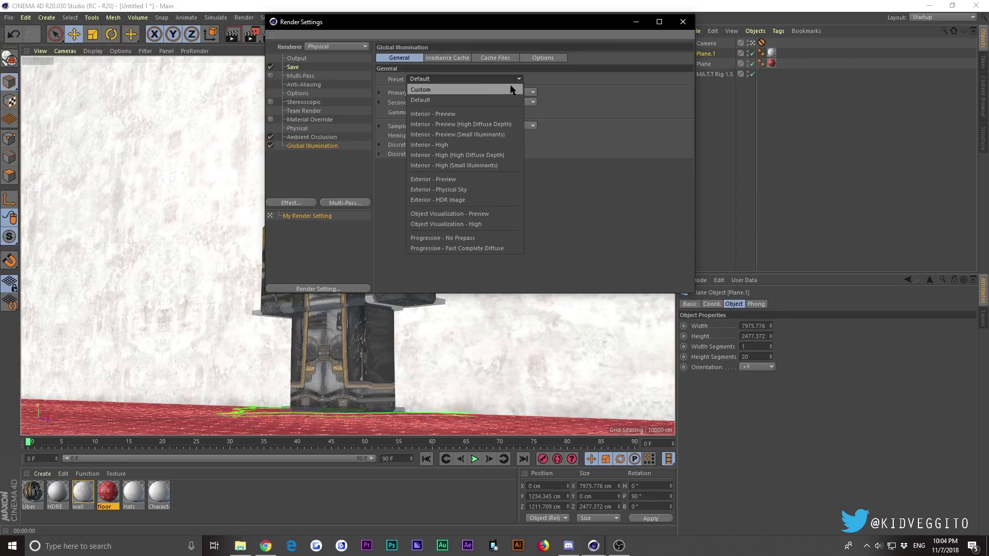
pyautogui.click(456, 201)
pyautogui.click(683, 22)
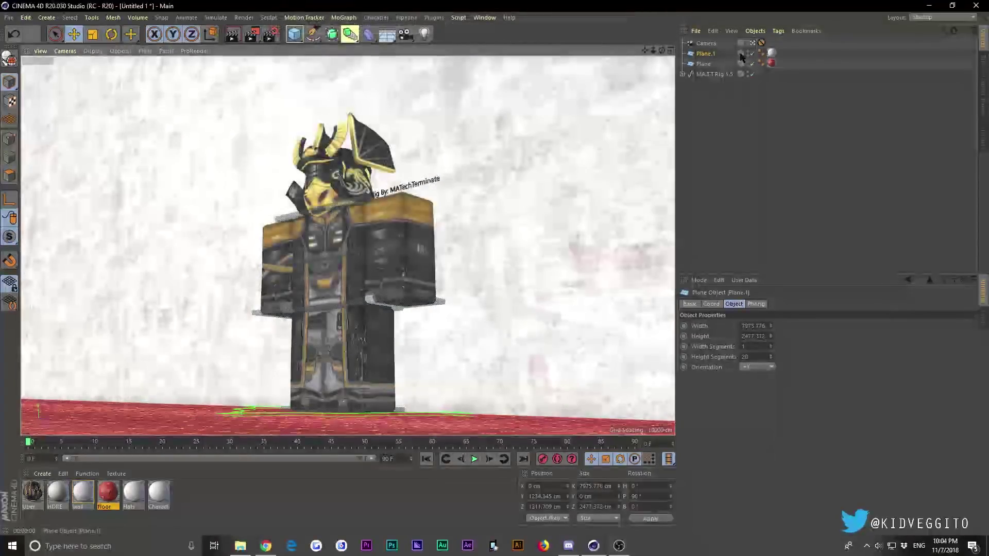
# Check the whole set from outside, return to the camera view and add a Sky object to the scene
pyautogui.moveTo(662, 50); pyautogui.dragTo(177, 306)
pyautogui.moveTo(662, 51); pyautogui.dragTo(119, 362)
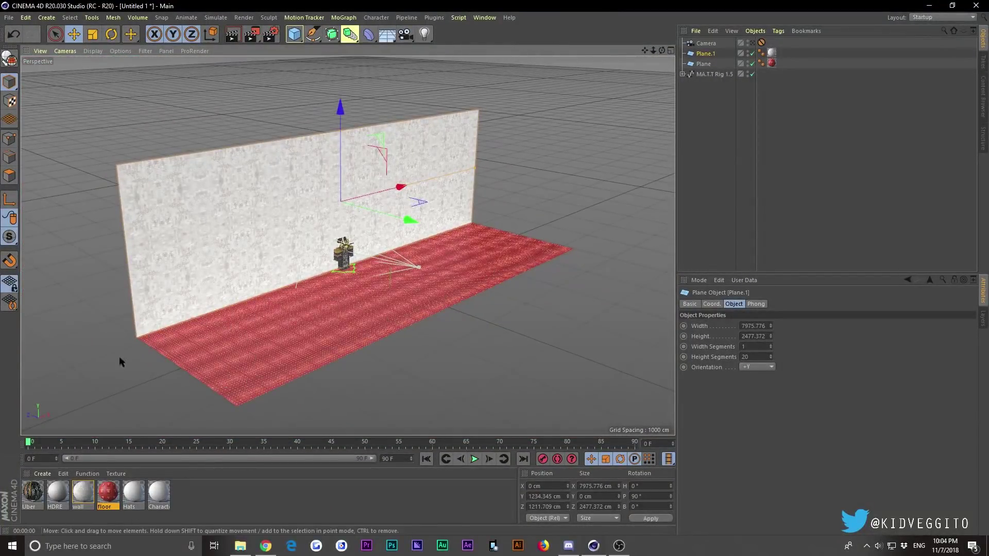
pyautogui.click(752, 42)
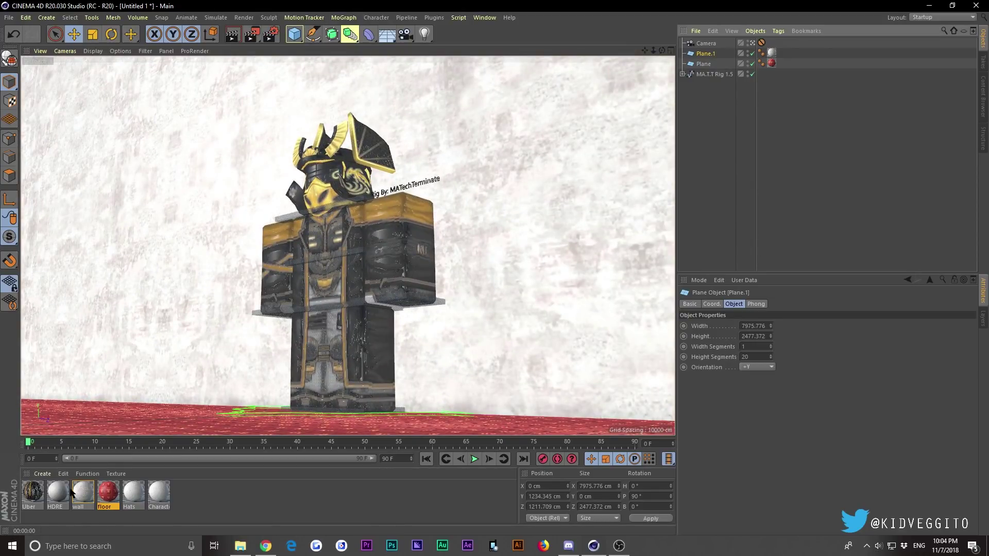
pyautogui.click(46, 18)
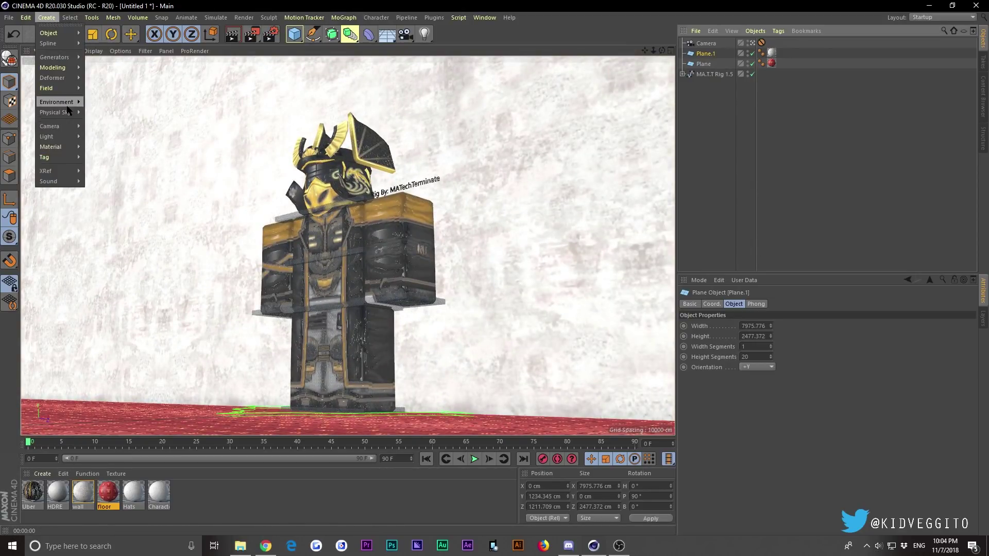
pyautogui.moveTo(65, 102)
pyautogui.click(98, 112)
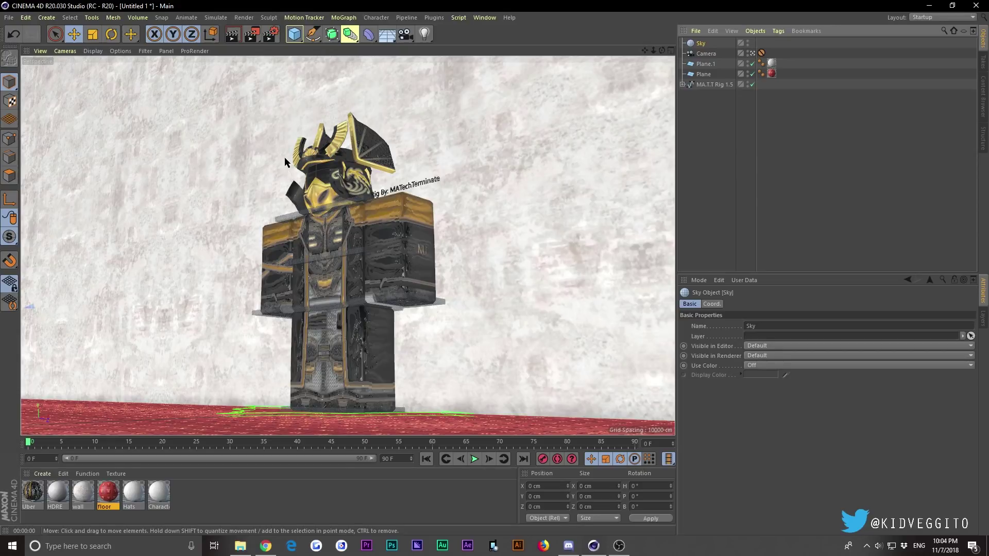
# Apply the HDRE material to the Sky object and turn off the material's Reflectance channel
pyautogui.click(817, 161)
pyautogui.click(701, 43)
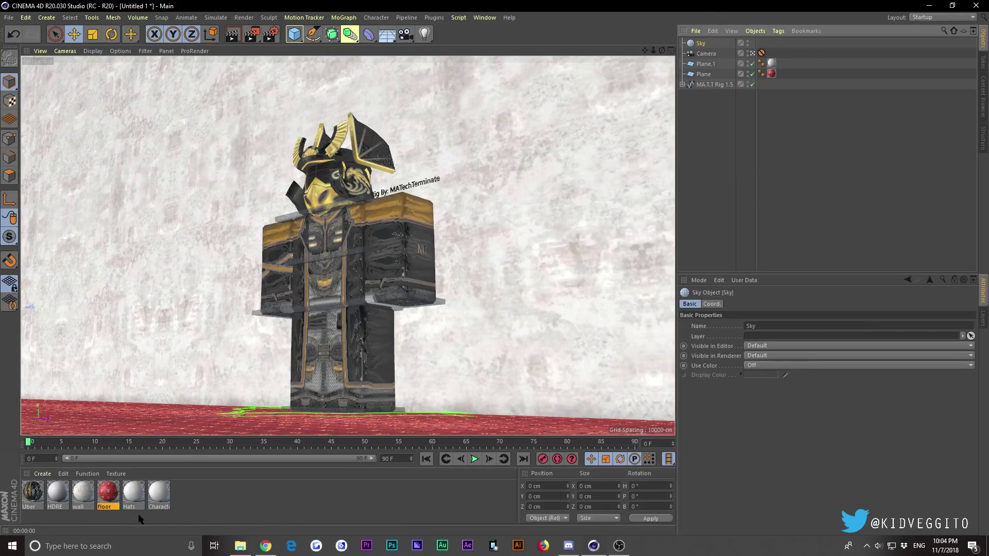
pyautogui.moveTo(58, 492); pyautogui.dragTo(716, 45)
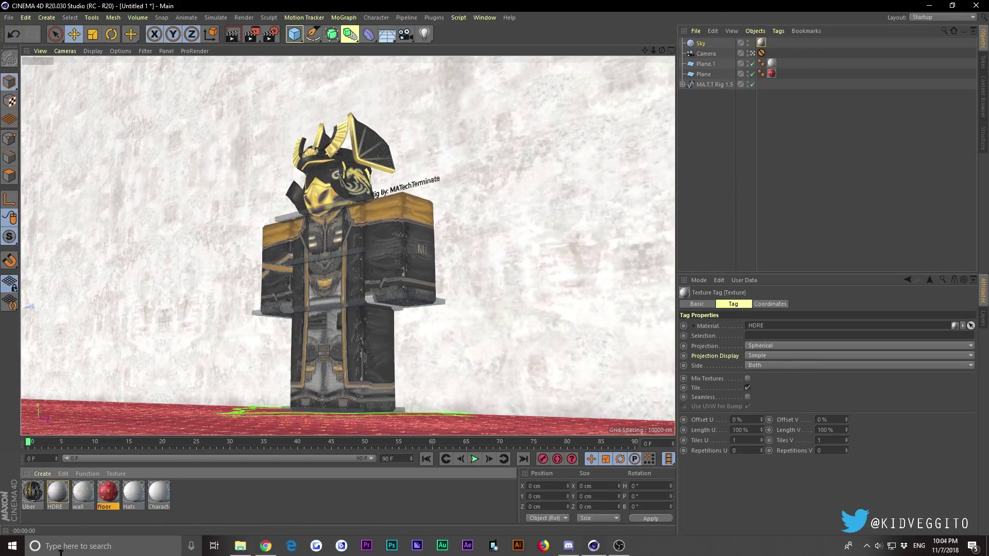
pyautogui.doubleClick(57, 492)
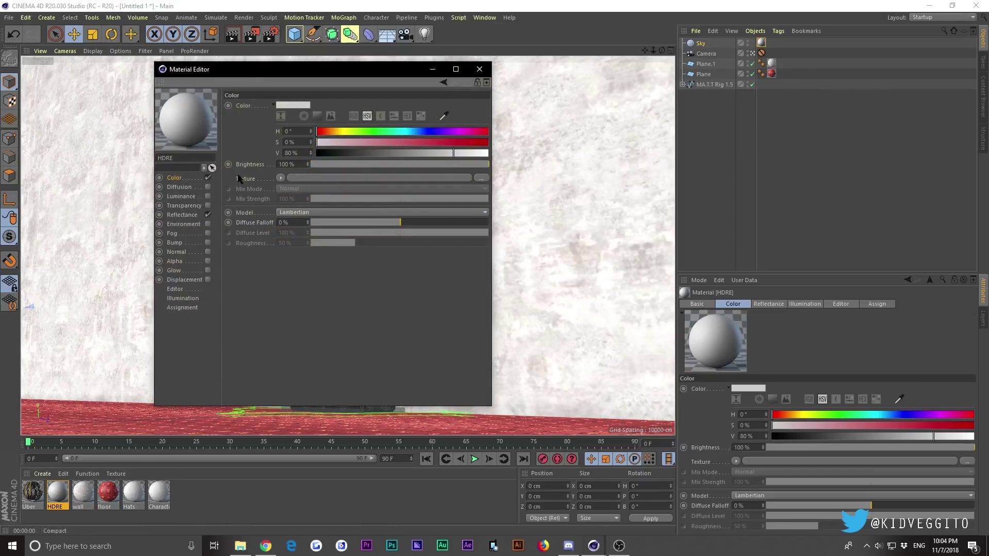
pyautogui.click(208, 214)
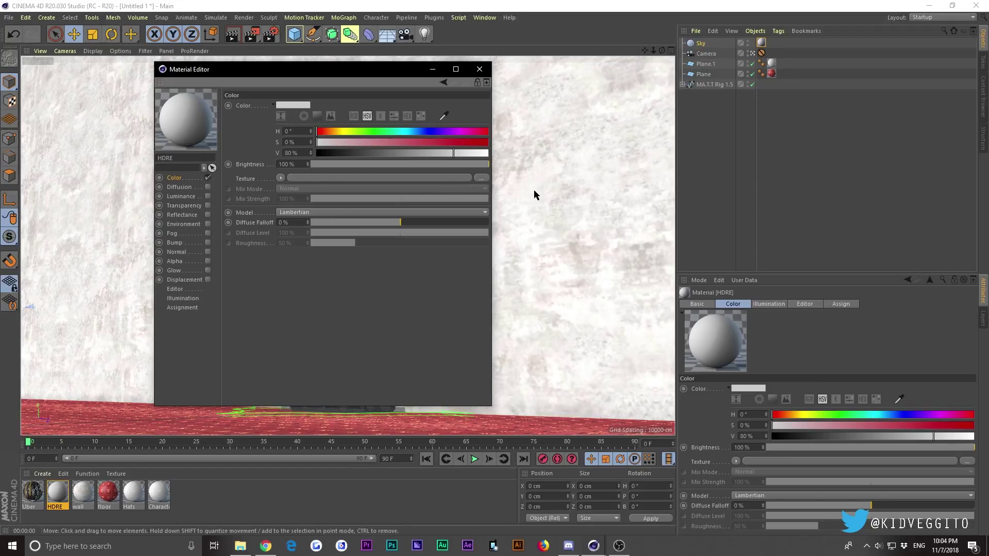
# Load EA0218_LL10AA.hdr from the IntExtPanHDRI folder as the HDRE material's color texture
pyautogui.click(487, 180)
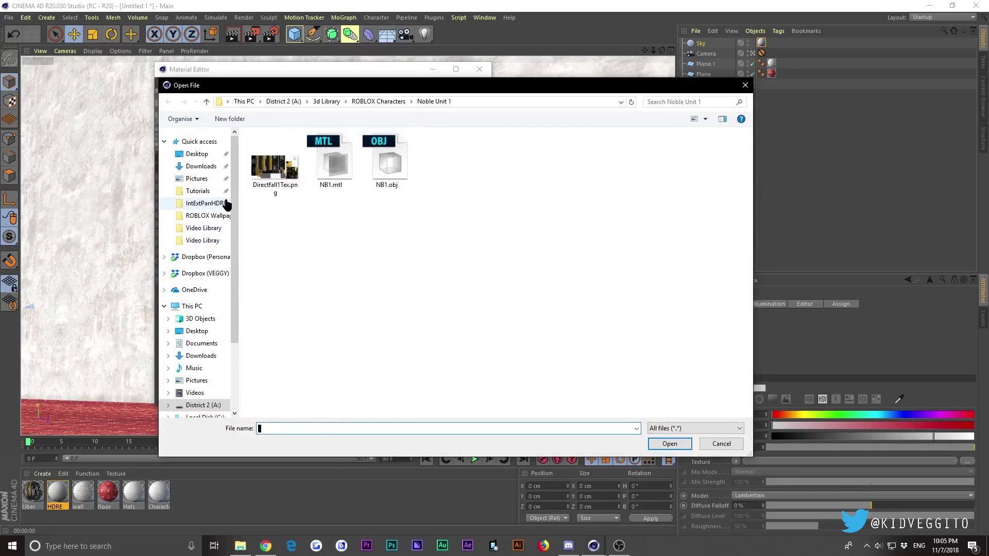
pyautogui.click(206, 203)
pyautogui.scroll(-3, 433, 355)
pyautogui.click(497, 256)
pyautogui.doubleClick(497, 256)
pyautogui.click(442, 165)
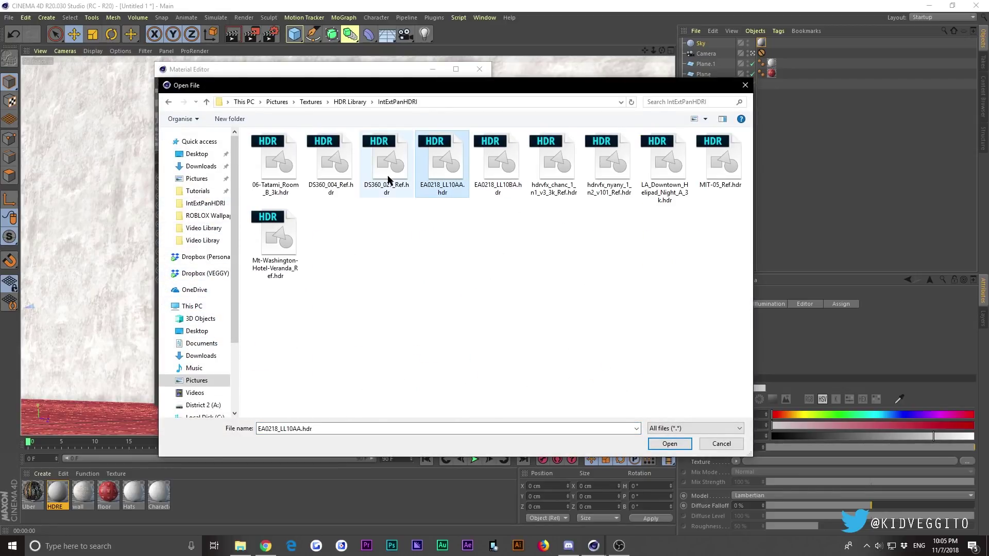
pyautogui.click(472, 322)
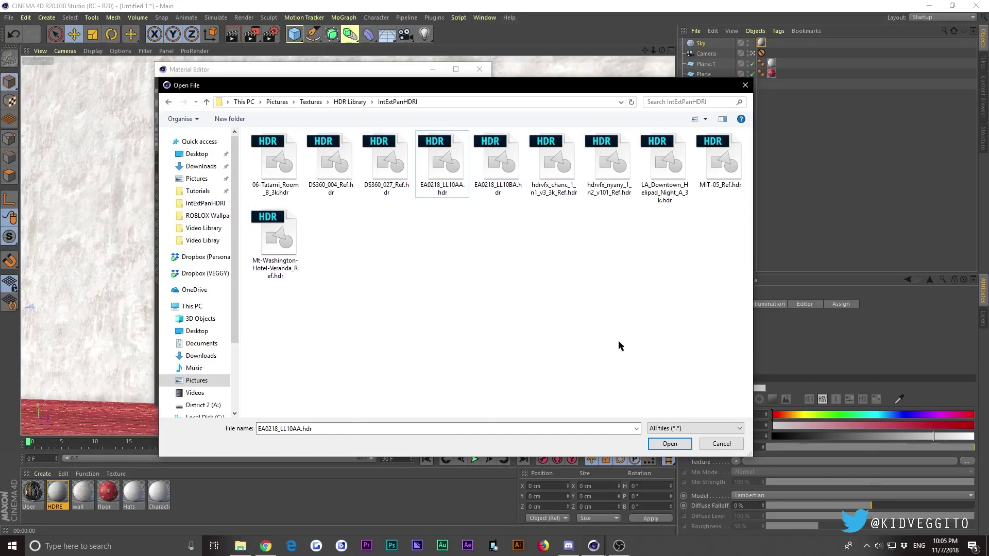
pyautogui.click(419, 168)
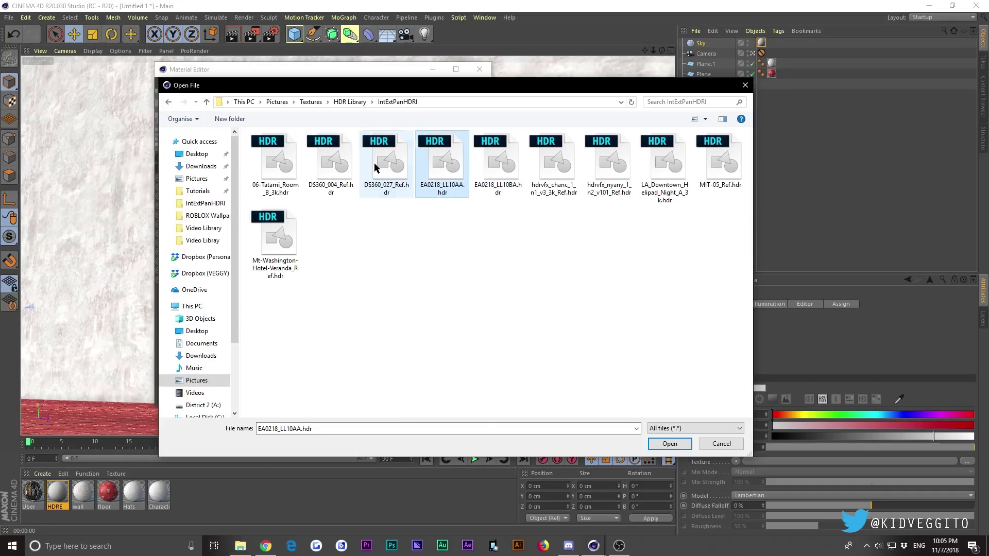
pyautogui.click(374, 162)
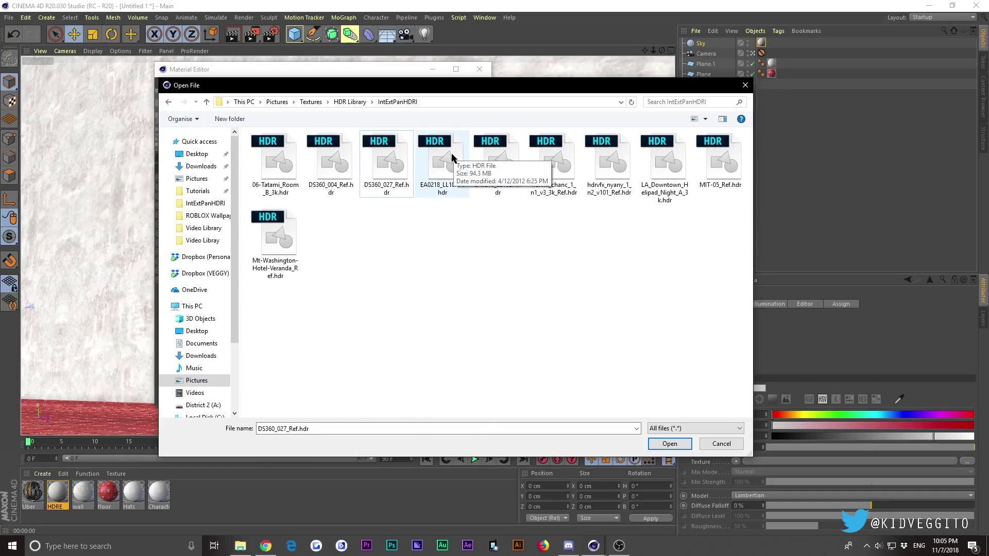
pyautogui.click(426, 181)
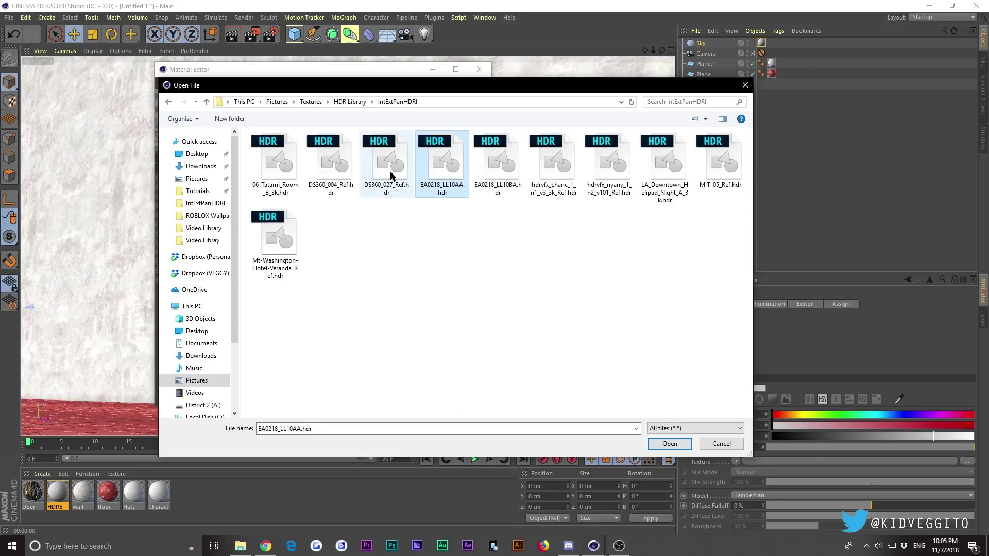
pyautogui.click(500, 170)
pyautogui.click(396, 177)
pyautogui.click(460, 173)
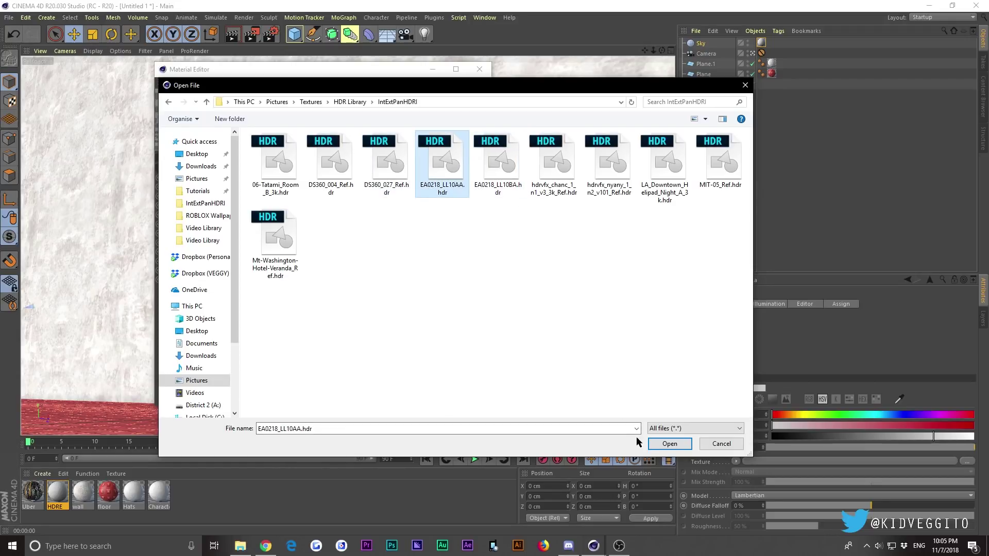
pyautogui.click(667, 443)
pyautogui.click(552, 308)
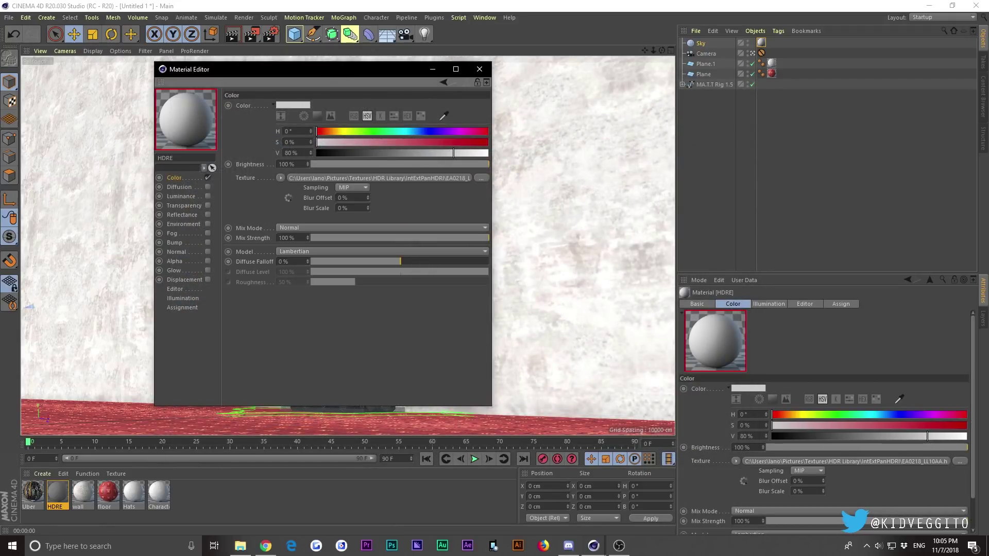
# Close the HDRE material's editor and render a preview of the camera view
pyautogui.moveTo(366, 69); pyautogui.dragTo(474, 85)
pyautogui.click(587, 85)
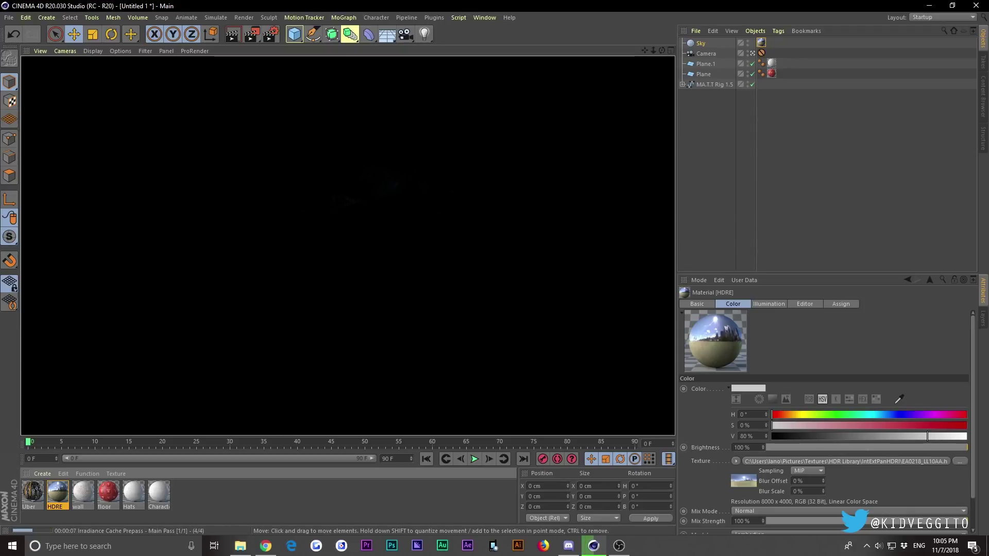
pyautogui.moveTo(426, 35); pyautogui.dragTo(576, 77)
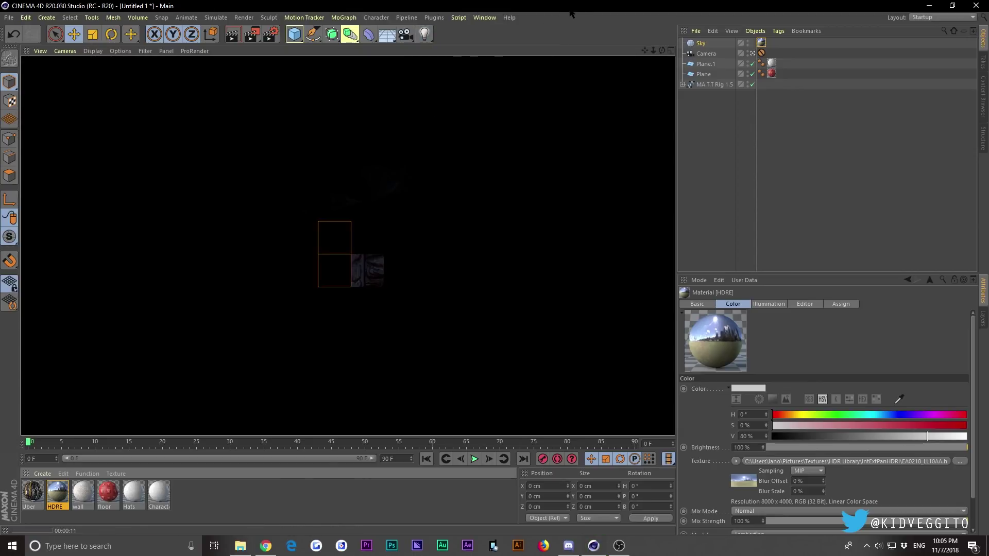
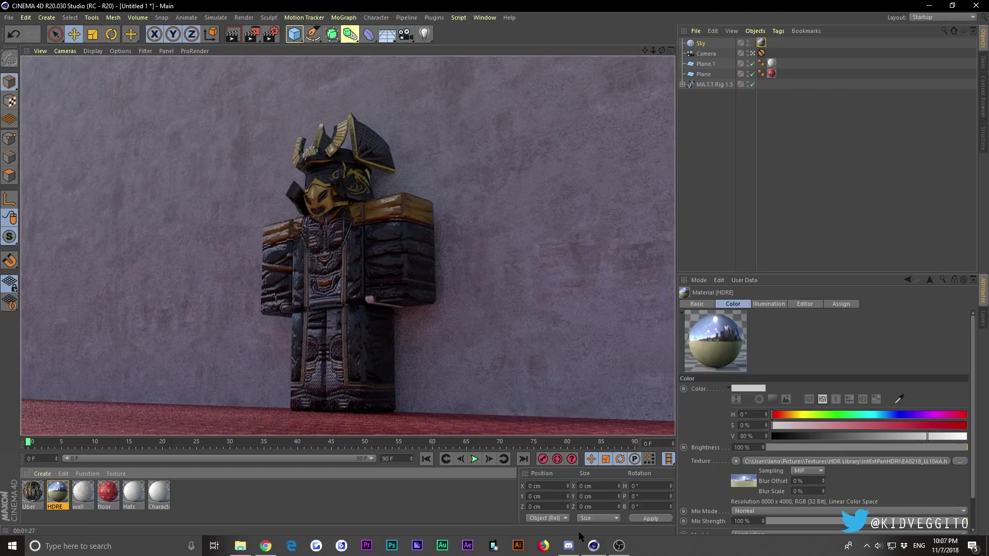
pyautogui.click(356, 164)
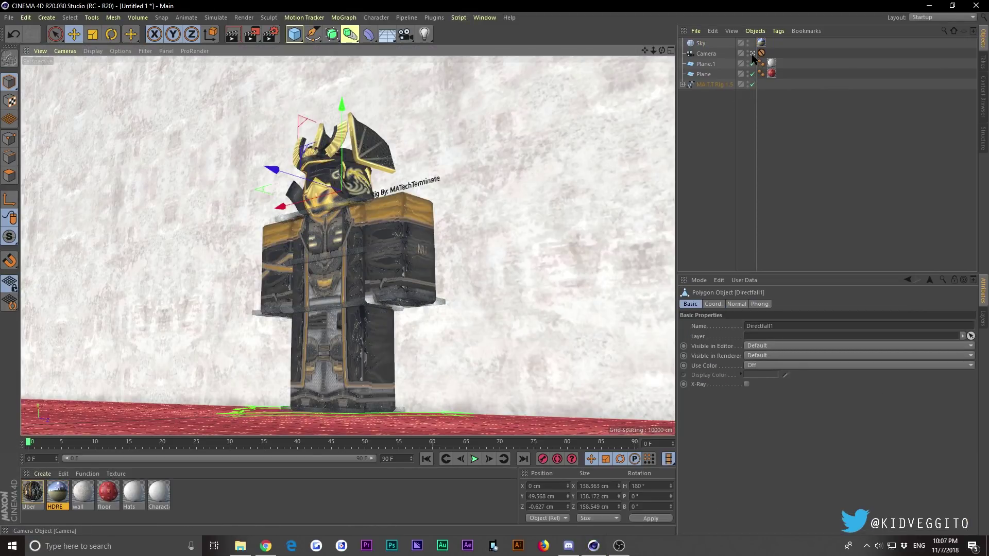
# Leave the camera view, add a PBR light and raise it to about 982 cm on Y
pyautogui.click(752, 53)
pyautogui.click(425, 35)
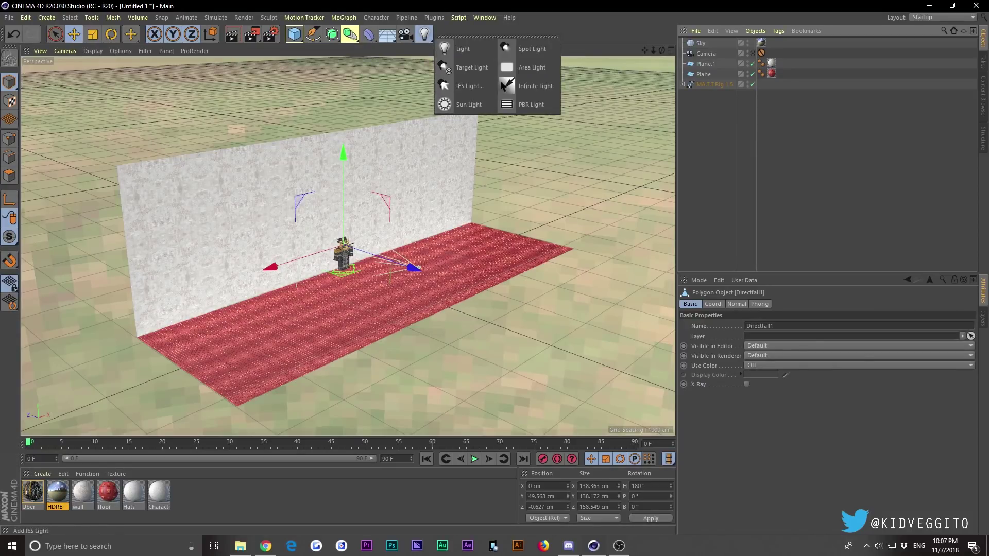
pyautogui.click(531, 105)
pyautogui.moveTo(471, 285)
pyautogui.keyDown('alt'); pyautogui.mouseDown()
pyautogui.moveTo(535, 288)
pyautogui.moveTo(453, 287)
pyautogui.mouseUp(); pyautogui.keyUp('alt')
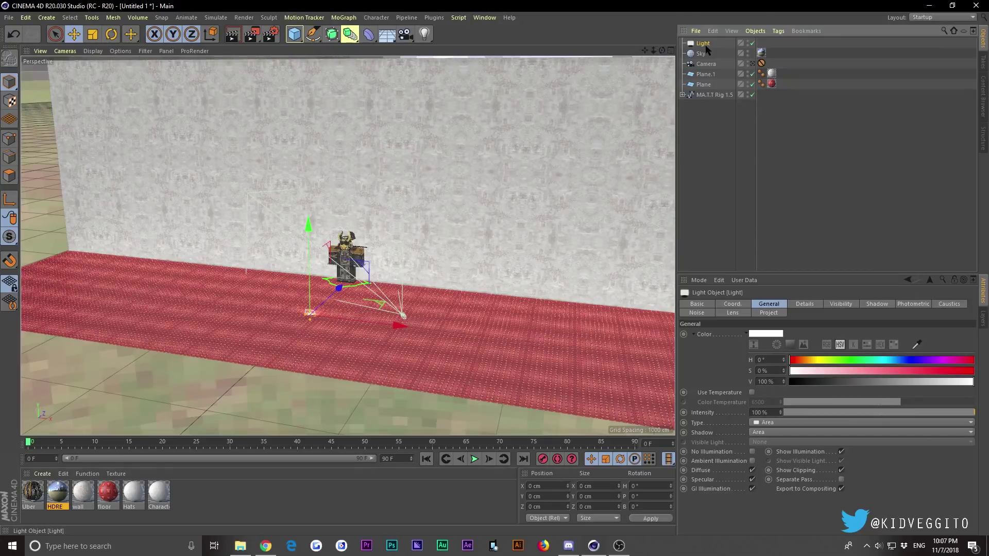
pyautogui.moveTo(304, 286); pyautogui.dragTo(317, 219)
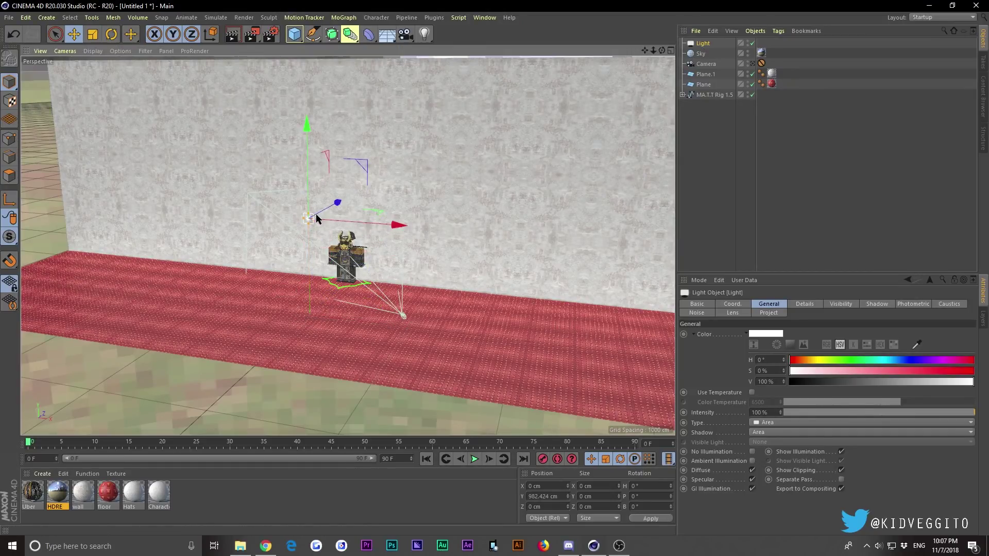
# Enlarge the light's rectangular area to about 478 cm in X and 1020 cm in Y
pyautogui.click(804, 305)
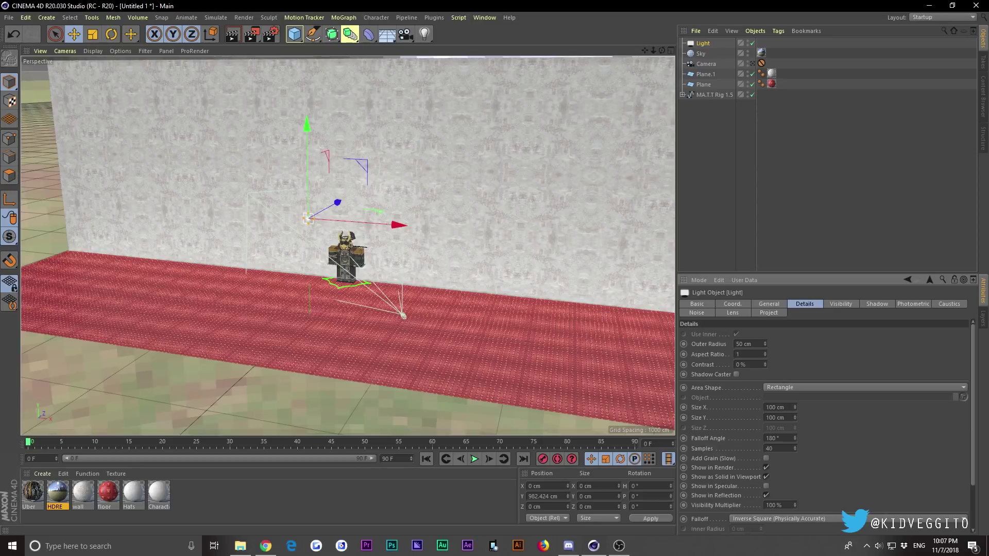
pyautogui.scroll(-3, 977, 363)
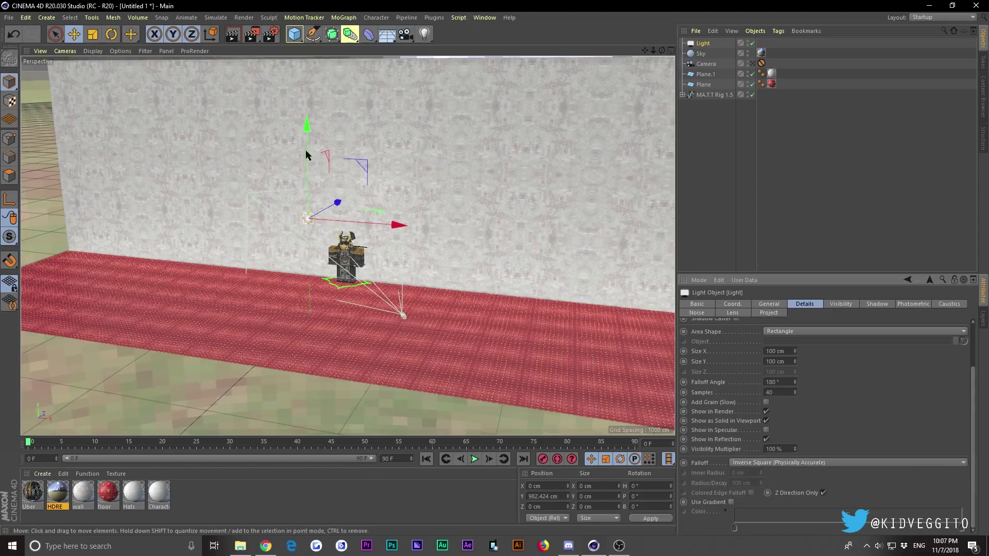
pyautogui.moveTo(309, 209); pyautogui.dragTo(309, 176)
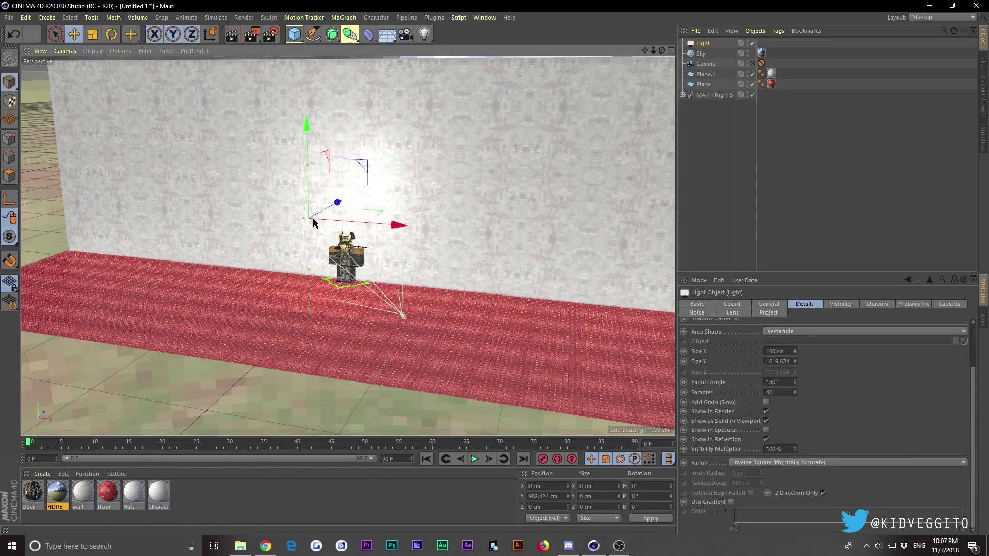
pyautogui.moveTo(313, 221); pyautogui.dragTo(331, 225)
# Turn on the display of noises, post effects, shadows and transparency in the viewport
pyautogui.moveTo(662, 50)
pyautogui.mouseDown()
pyautogui.moveTo(624, 72)
pyautogui.moveTo(652, 59)
pyautogui.mouseUp()
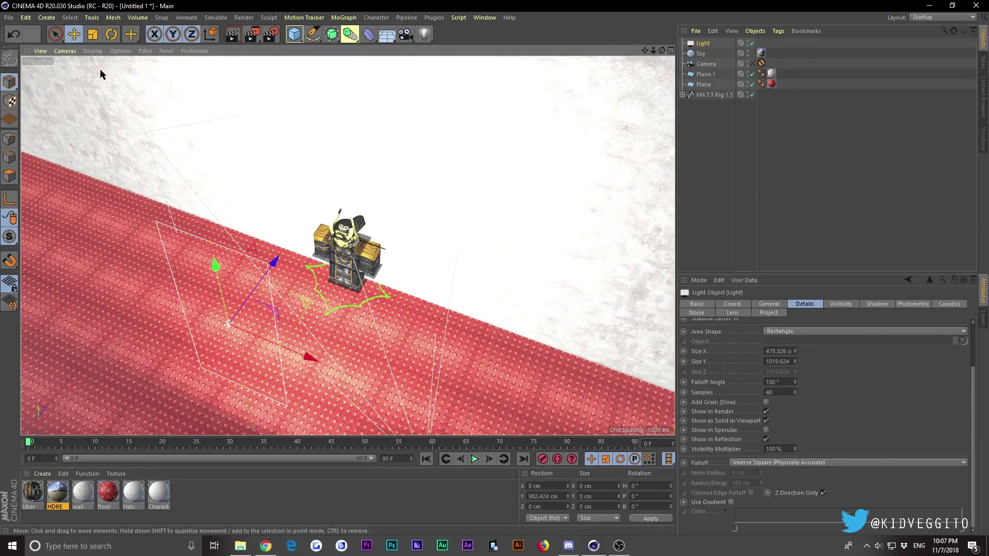
pyautogui.click(166, 51)
pyautogui.moveTo(113, 51)
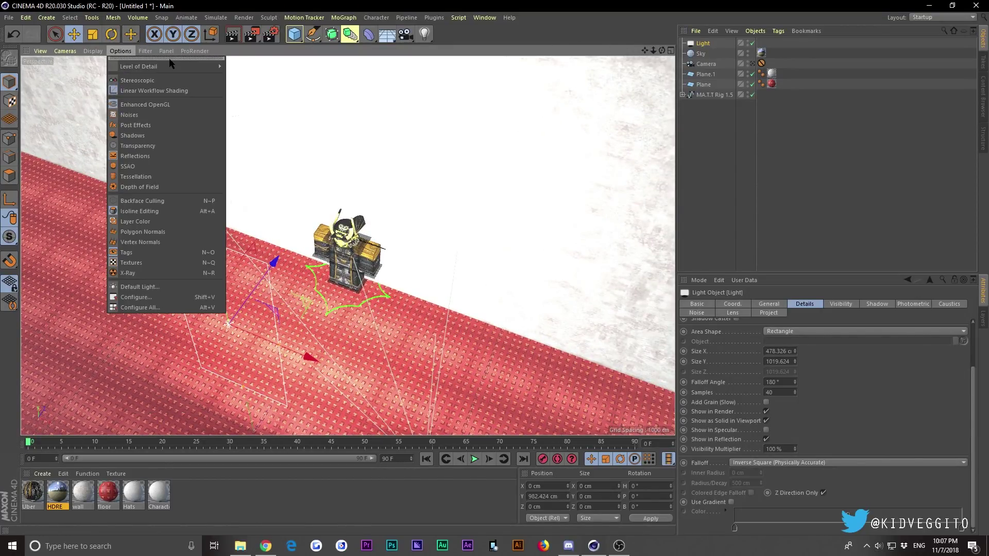
pyautogui.click(141, 115)
pyautogui.click(120, 51)
pyautogui.click(148, 126)
pyautogui.click(120, 51)
pyautogui.click(148, 135)
pyautogui.click(120, 51)
pyautogui.click(138, 146)
# Turn on SSAO in the viewport and try toggling the tessellation display
pyautogui.click(120, 51)
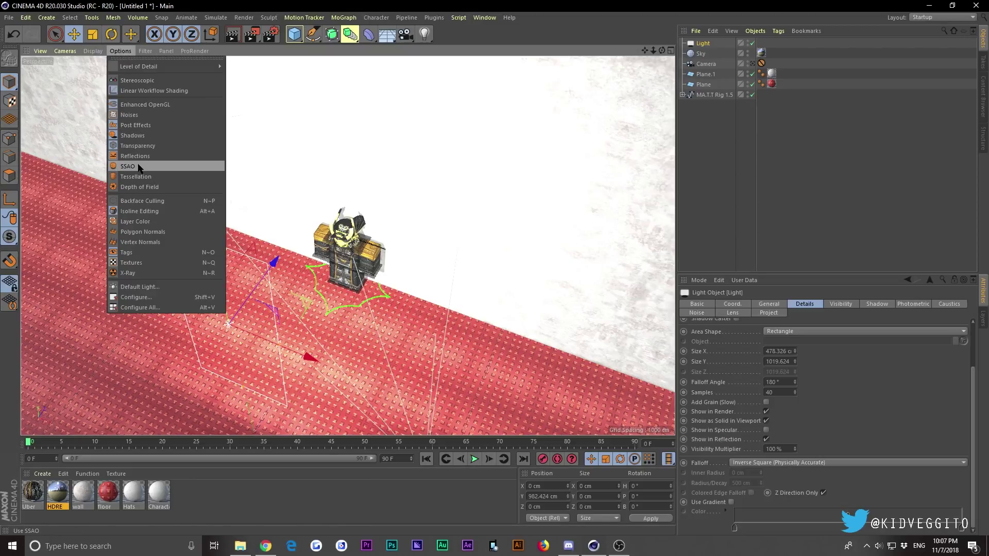
pyautogui.click(139, 166)
pyautogui.click(120, 51)
pyautogui.click(137, 176)
pyautogui.click(120, 51)
pyautogui.click(137, 177)
pyautogui.click(111, 52)
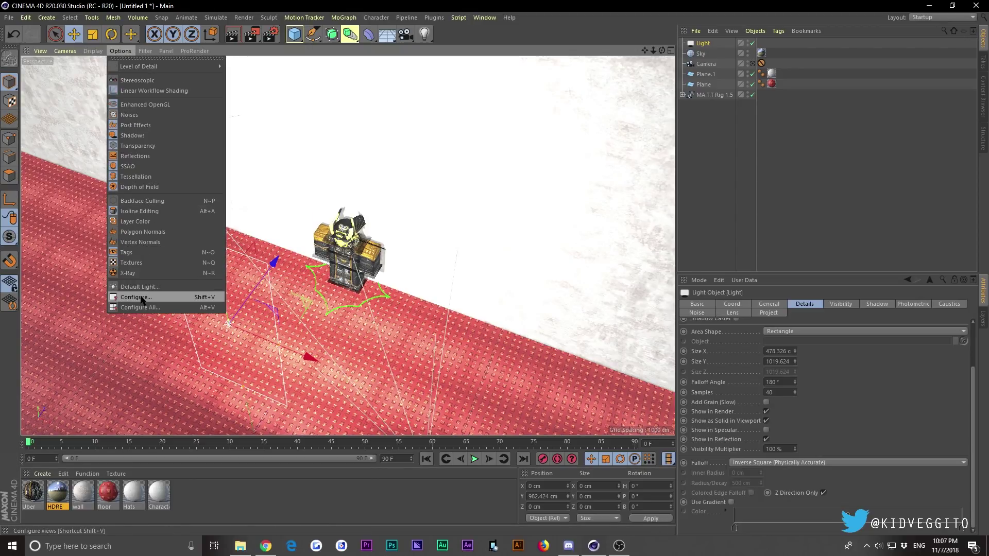
pyautogui.moveTo(140, 53)
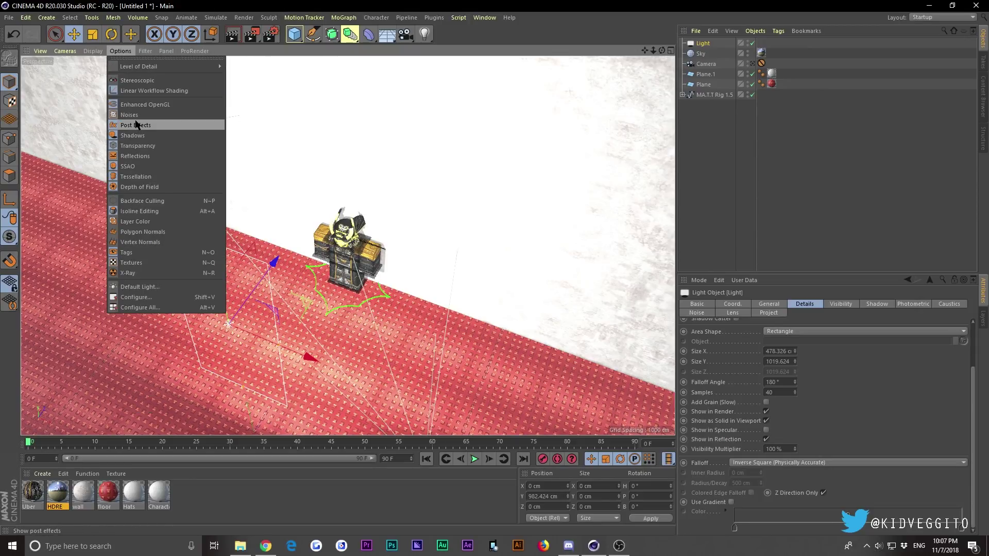
pyautogui.click(144, 80)
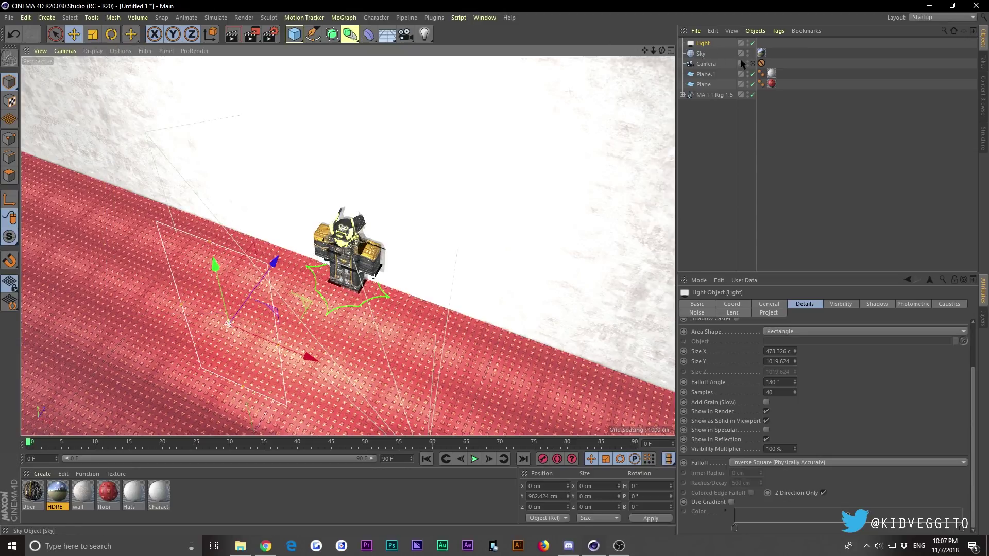
# Move the light beside the character to about X -598 cm, Z 679 cm and rotate it to heading -60° and pitch about -48°
pyautogui.moveTo(272, 261); pyautogui.dragTo(243, 128)
pyautogui.click(93, 34)
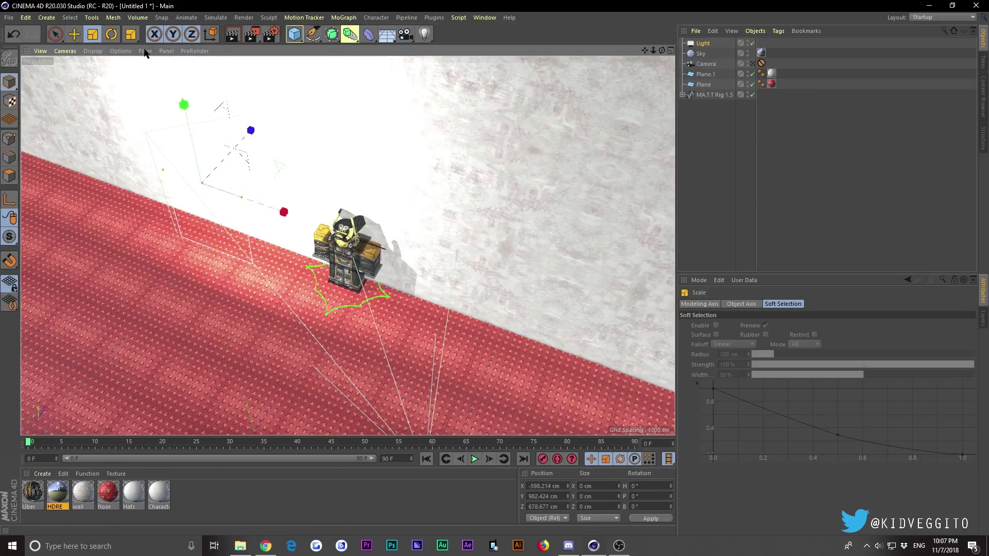
pyautogui.press('r')
pyautogui.moveTo(660, 51); pyautogui.dragTo(577, 149)
pyautogui.moveTo(314, 193); pyautogui.dragTo(253, 204)
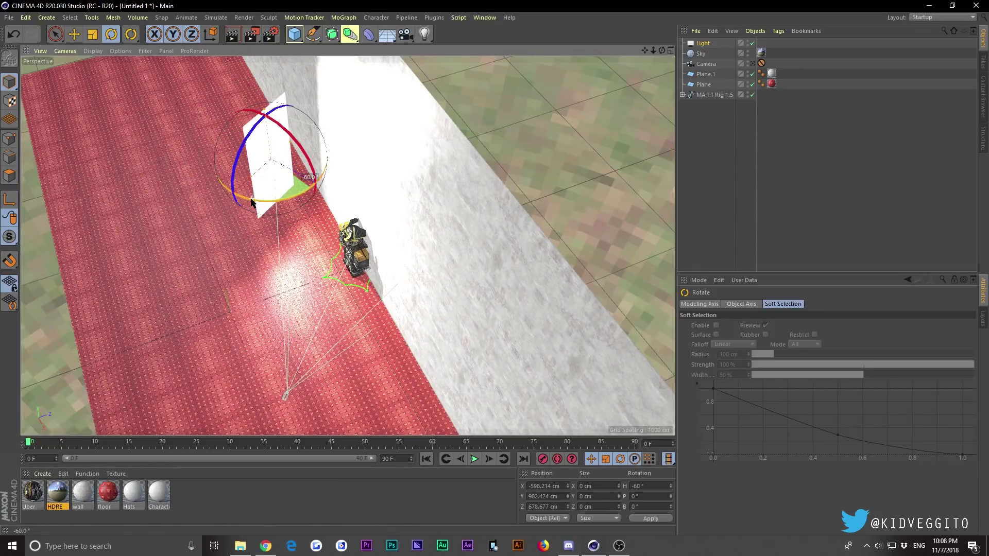
pyautogui.moveTo(307, 154); pyautogui.dragTo(338, 232)
# Pull the light back along its own Z axis to about X -1141 cm, Y 1683 cm, Z 365 cm
pyautogui.moveTo(662, 50); pyautogui.dragTo(623, 24)
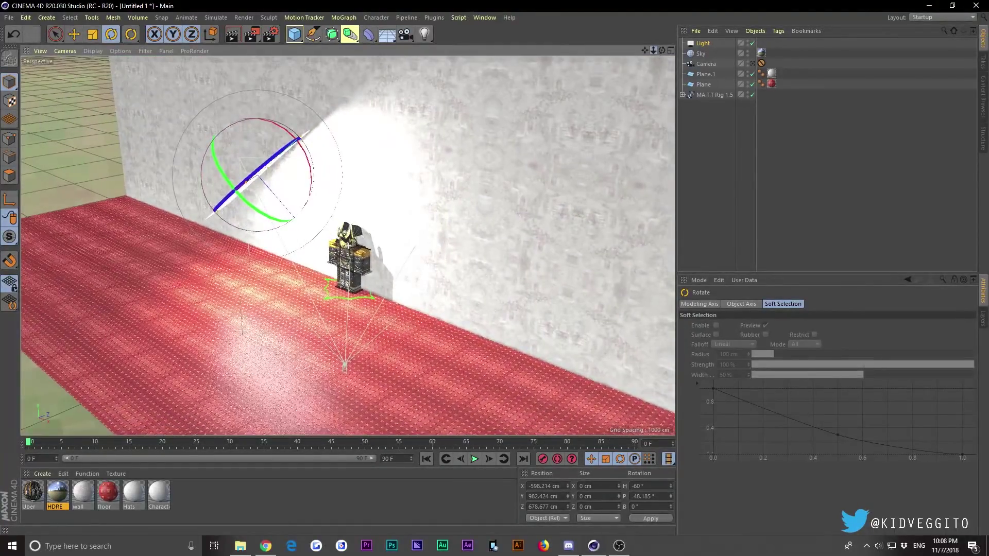
pyautogui.scroll(3, 622, 60)
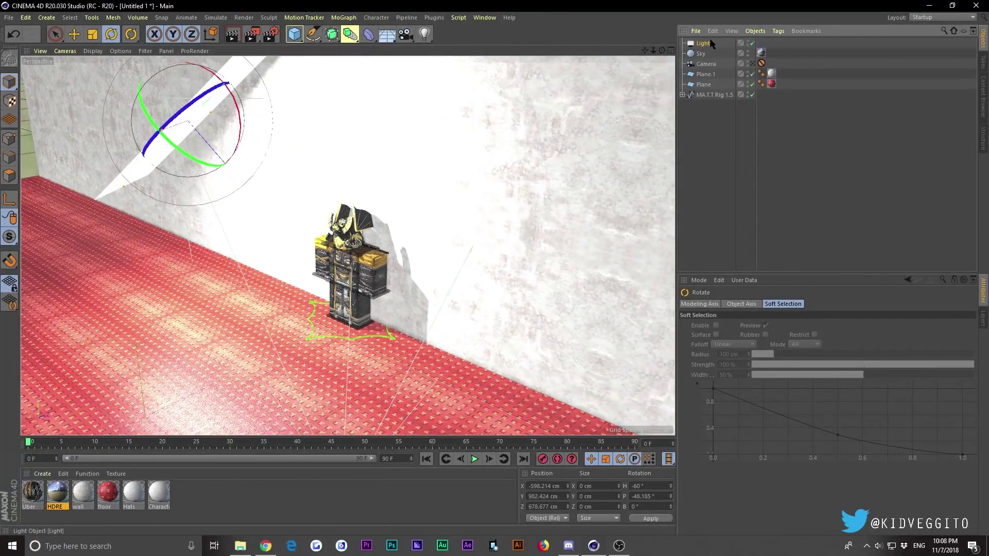
pyautogui.moveTo(662, 52); pyautogui.dragTo(652, 52)
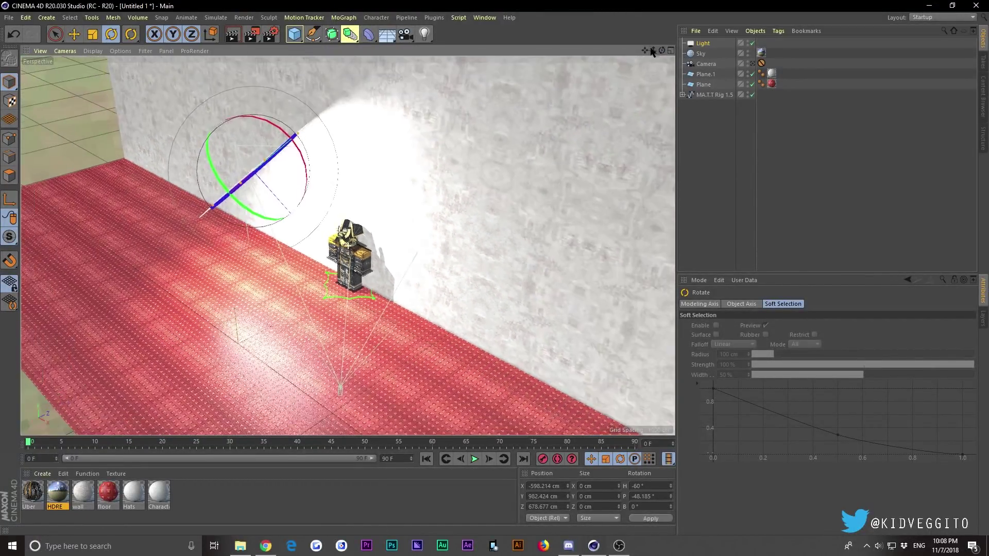
pyautogui.click(74, 33)
pyautogui.moveTo(282, 210); pyautogui.dragTo(479, 140)
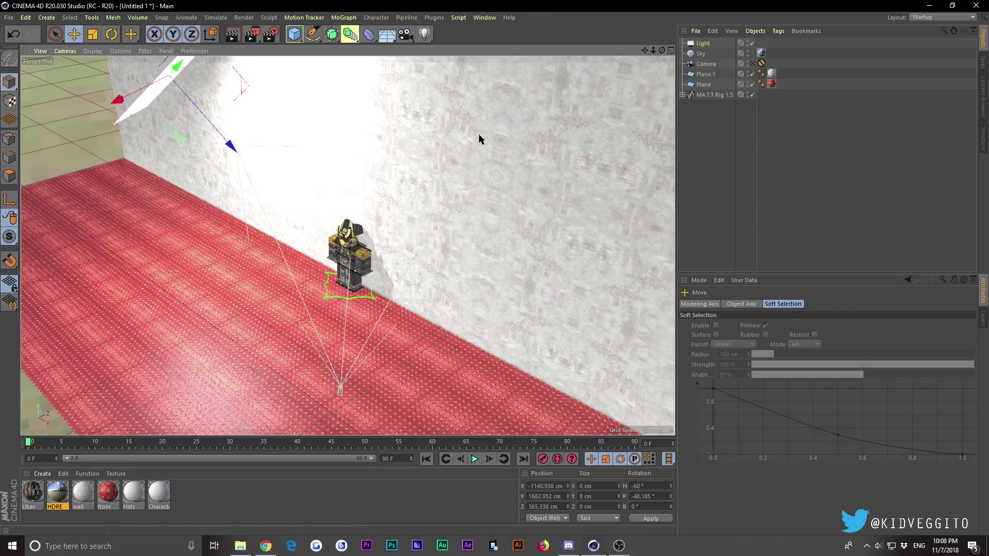
# Tint the light pale yellow with a hue of 56° and a saturation of 32%
pyautogui.click(930, 281)
pyautogui.click(769, 304)
pyautogui.click(819, 359)
pyautogui.click(815, 370)
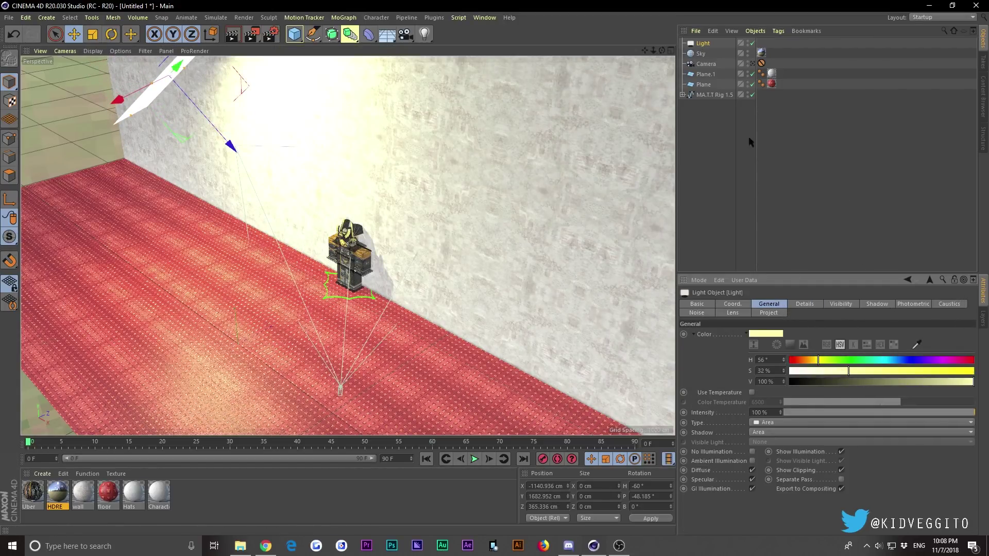
# Pull the yellow light farther back along its own Z axis to about X -1672 cm, Y 2360 cm, Z 59 cm and check it through the camera
pyautogui.click(752, 64)
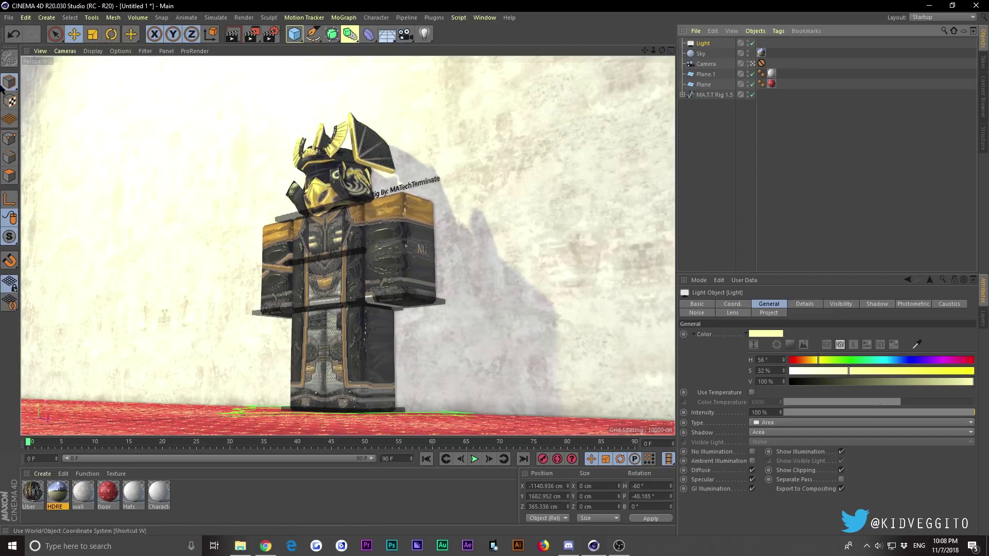
pyautogui.click(752, 63)
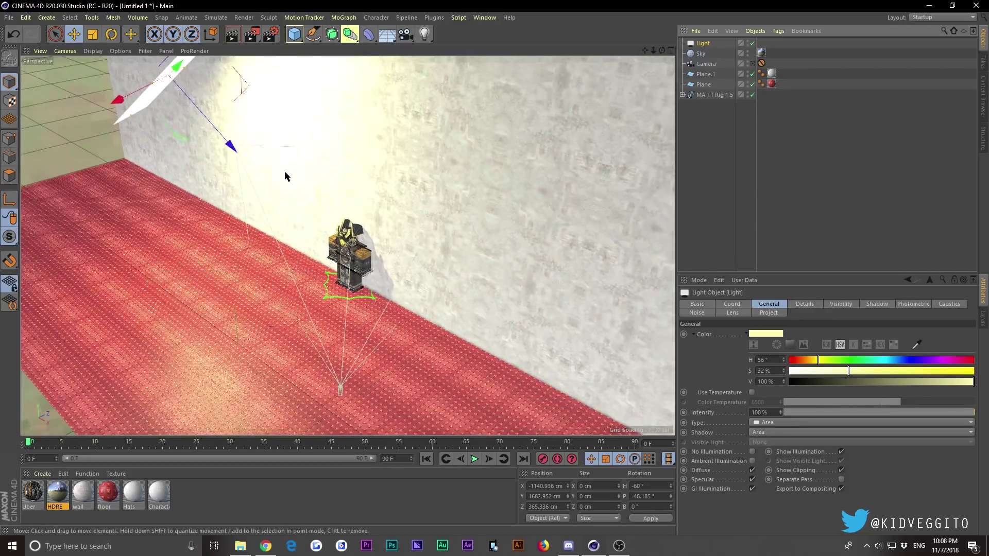
pyautogui.moveTo(238, 146); pyautogui.dragTo(145, 76)
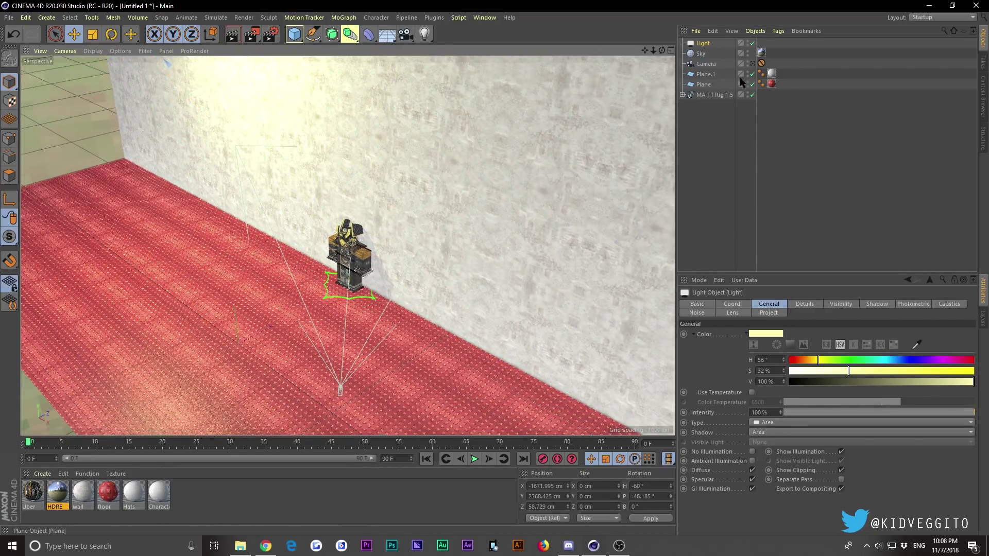
pyautogui.click(752, 64)
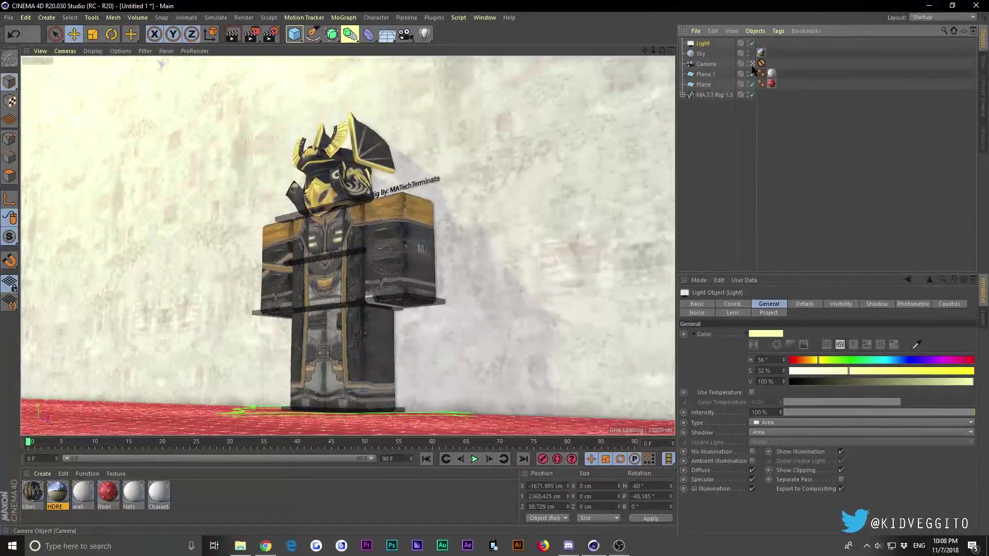
pyautogui.click(753, 63)
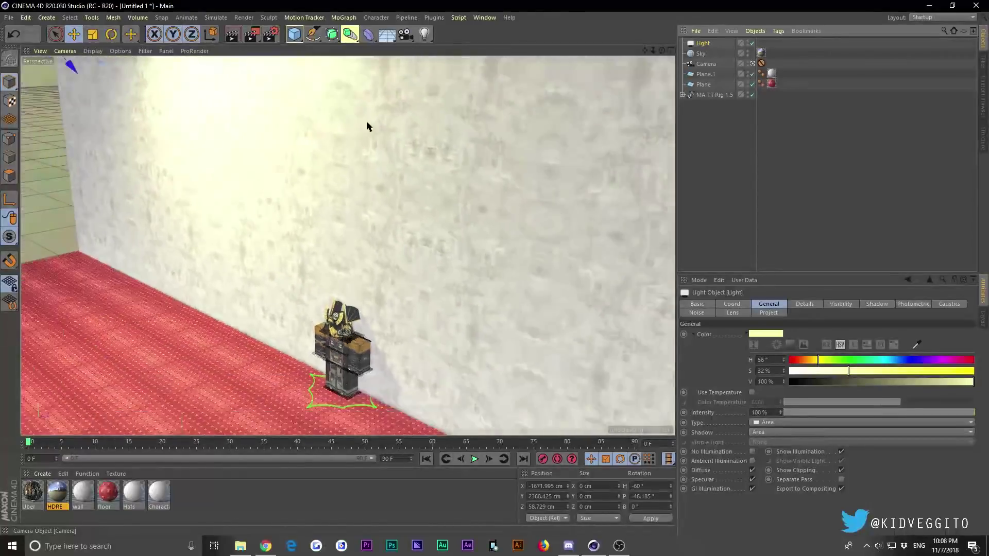
# Set the yellow light's intensity to 91%, checking its effect on the character through the camera
pyautogui.scroll(3, 636, 56)
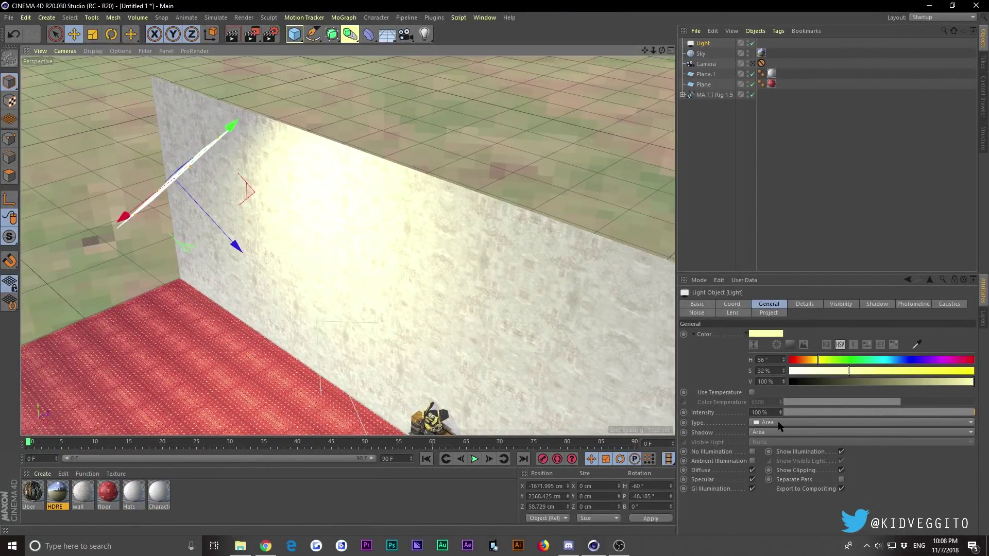
pyautogui.moveTo(878, 412); pyautogui.dragTo(918, 413)
pyautogui.scroll(-3, 624, 60)
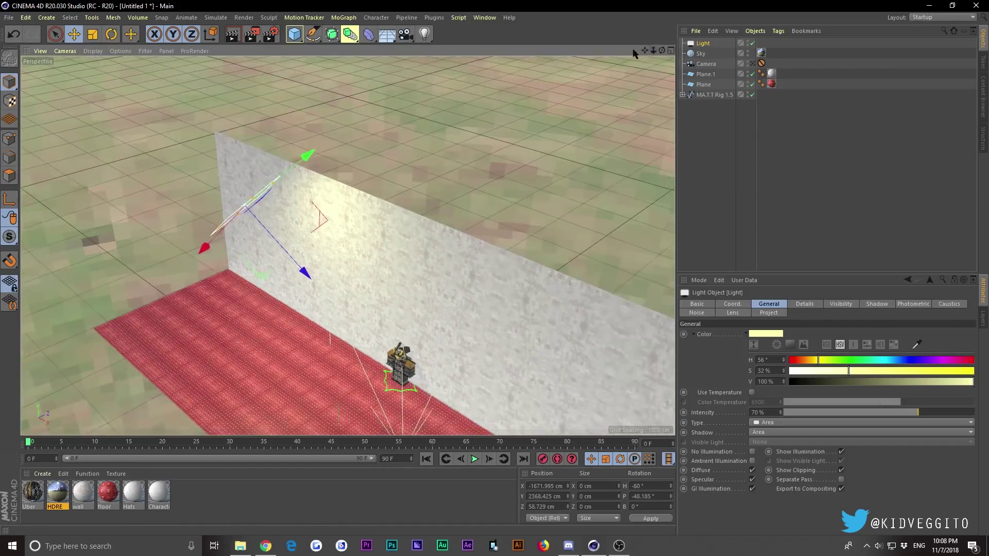
pyautogui.moveTo(896, 415); pyautogui.dragTo(937, 414)
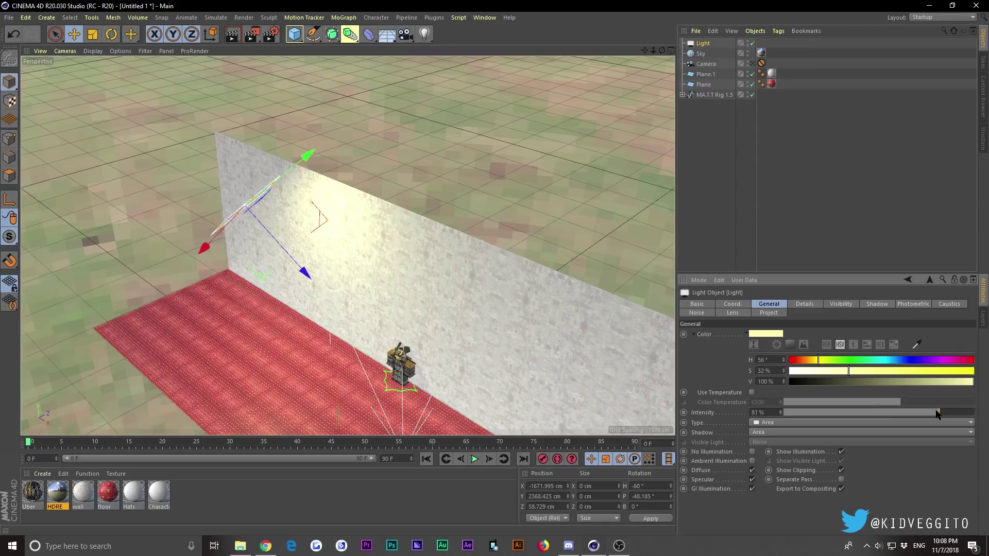
pyautogui.click(752, 63)
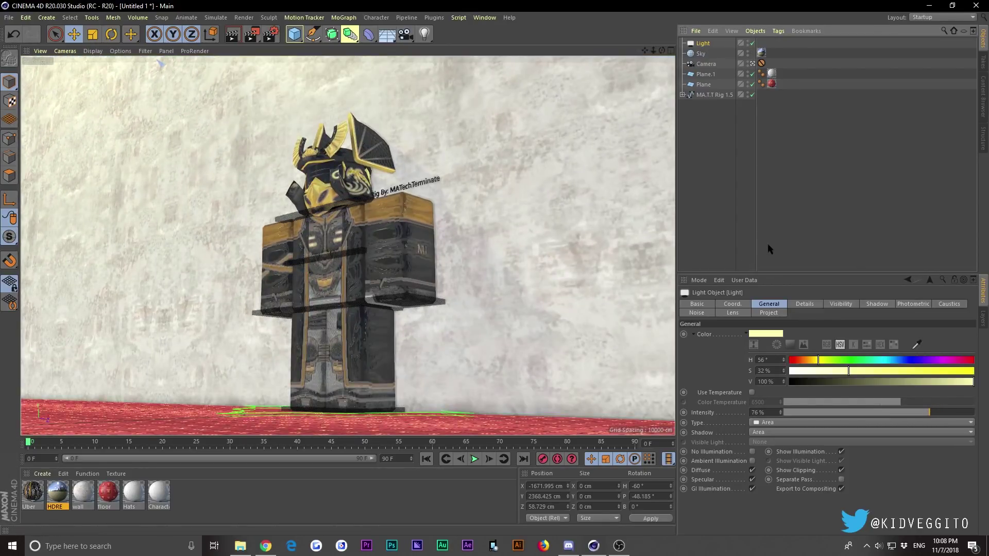
pyautogui.moveTo(938, 413); pyautogui.dragTo(968, 415)
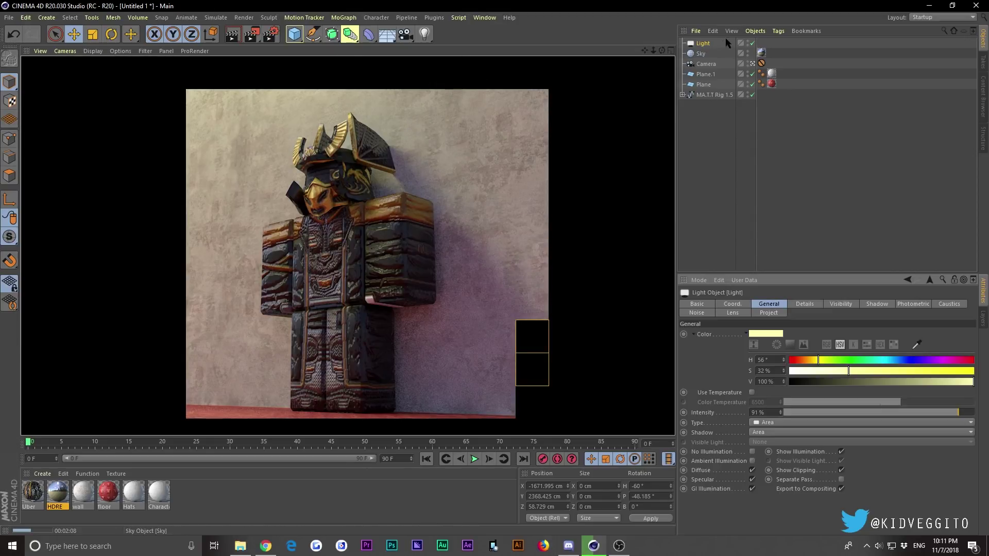
# Add a second area light near the wall at about X 1895 cm, Z 1004 cm and rotate it to heading 90°
pyautogui.click(752, 63)
pyautogui.click(752, 63)
pyautogui.moveTo(659, 58); pyautogui.dragTo(529, 99)
pyautogui.moveTo(316, 265); pyautogui.dragTo(399, 322)
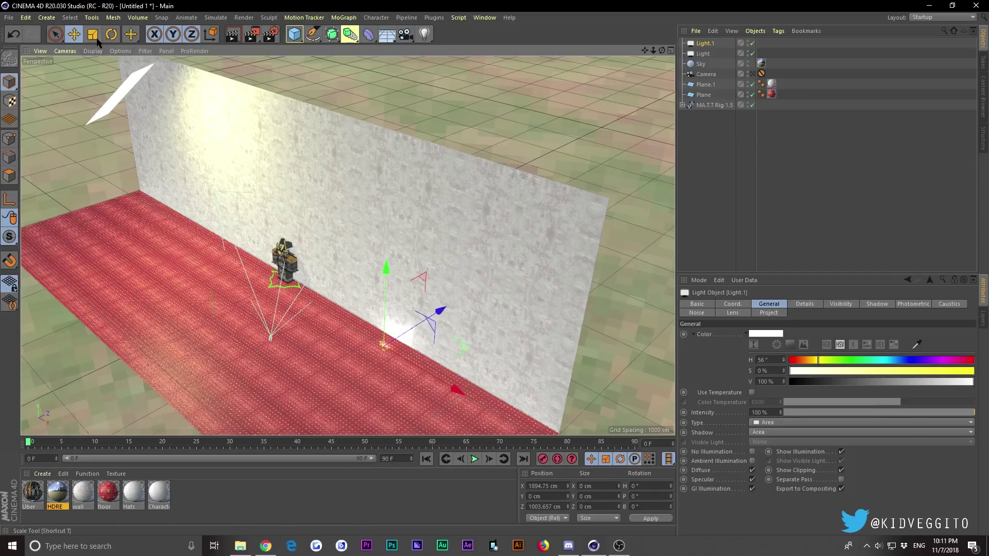
pyautogui.press('r')
pyautogui.moveTo(398, 384); pyautogui.dragTo(439, 338)
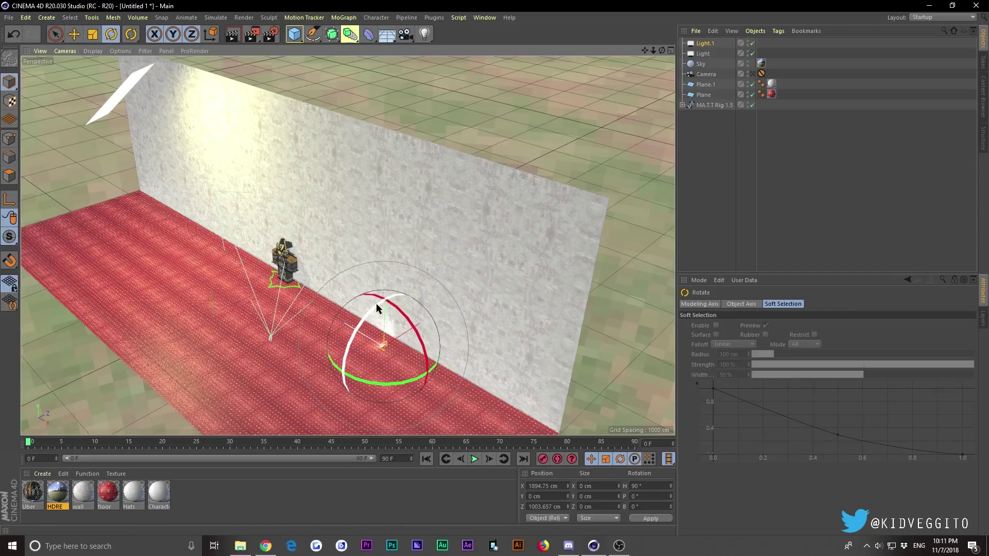
# Raise the second light and bring it closer to the character, to about X 1125 cm, Y 1129 cm
pyautogui.press('e')
pyautogui.moveTo(385, 302); pyautogui.dragTo(383, 271)
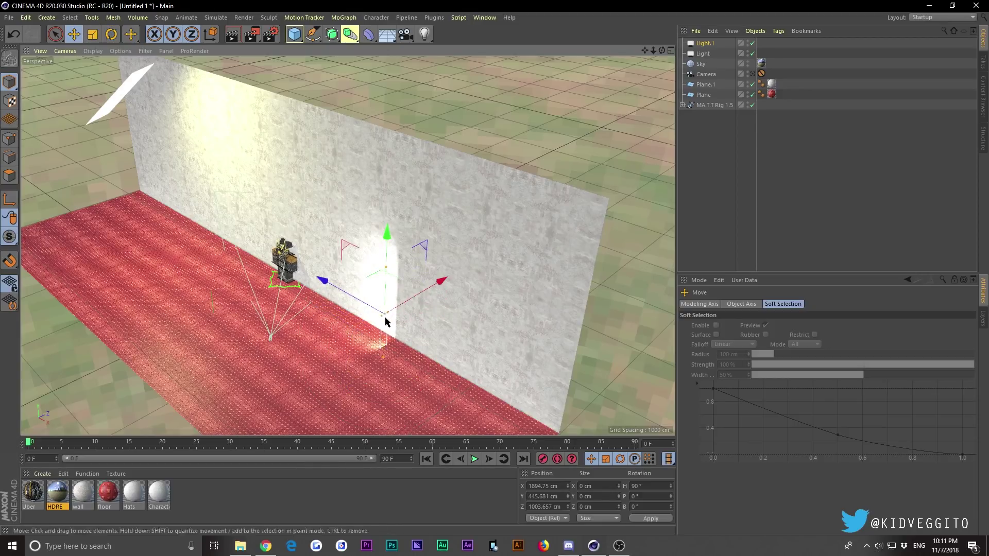
pyautogui.moveTo(388, 276); pyautogui.dragTo(328, 198)
# Tint the second light purple with a hue of 272° and a saturation of 66%, and check it through the camera
pyautogui.click(704, 44)
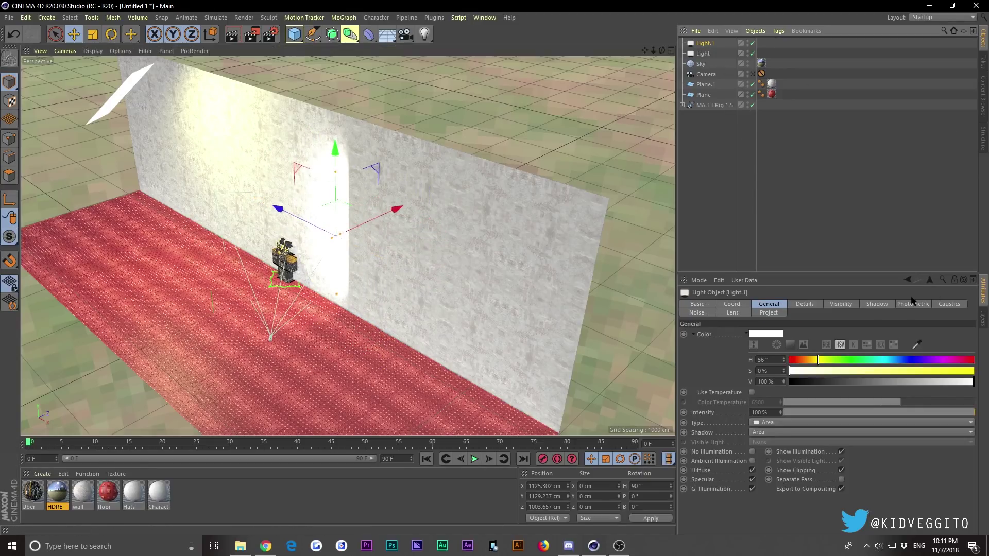
pyautogui.moveTo(834, 359); pyautogui.dragTo(927, 368)
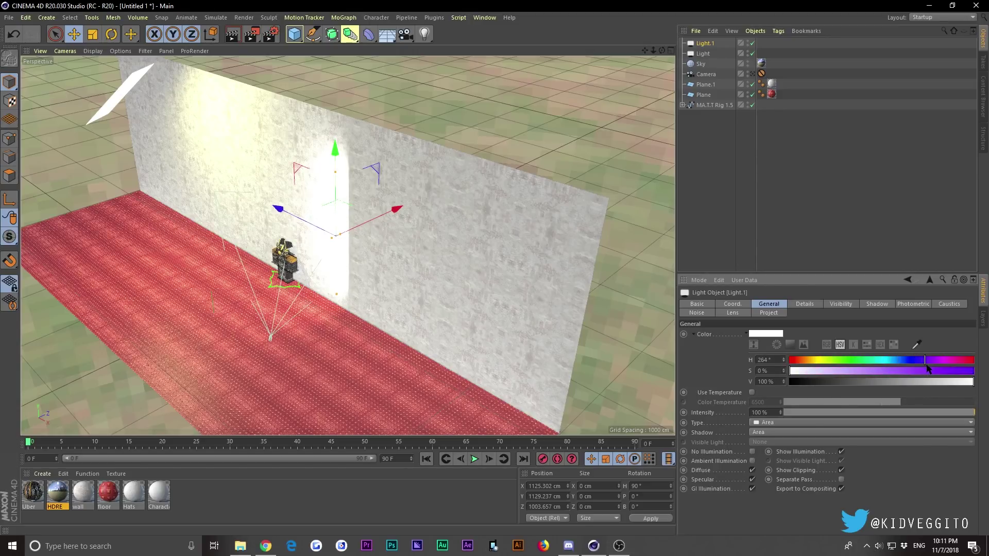
pyautogui.moveTo(853, 376); pyautogui.dragTo(911, 379)
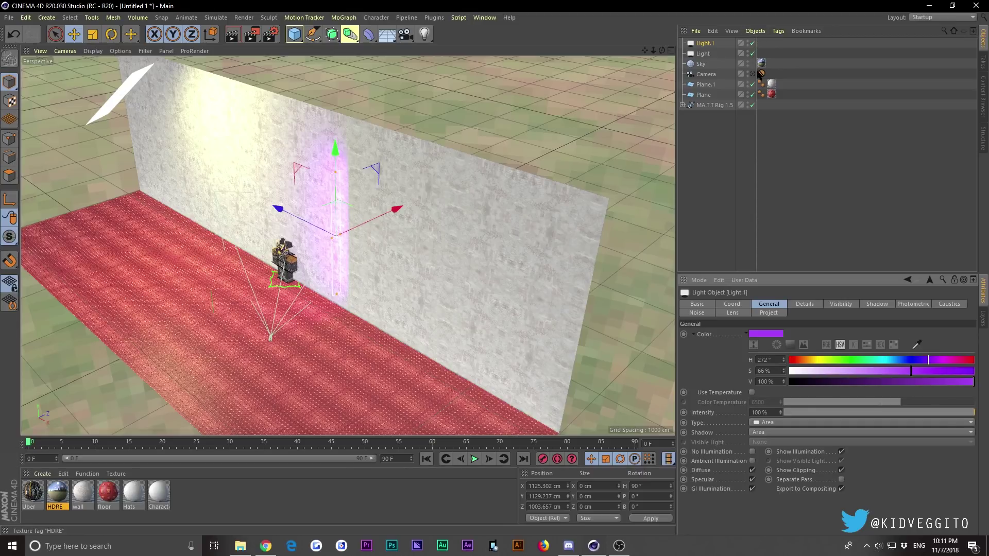
pyautogui.click(752, 75)
pyautogui.click(752, 75)
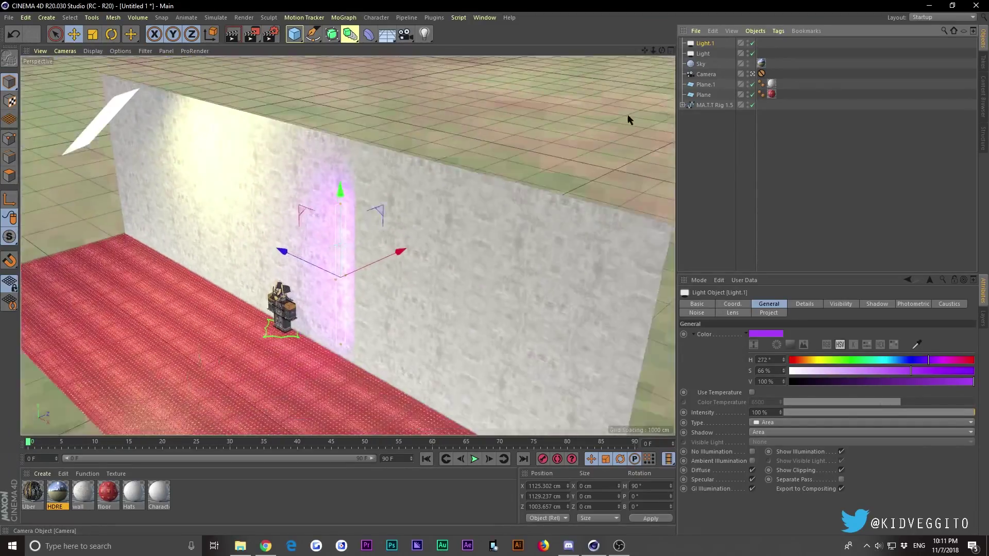
# Move the purple light to about X 1001 cm and tilt it to a pitch of about -33°
pyautogui.moveTo(309, 223); pyautogui.dragTo(291, 220)
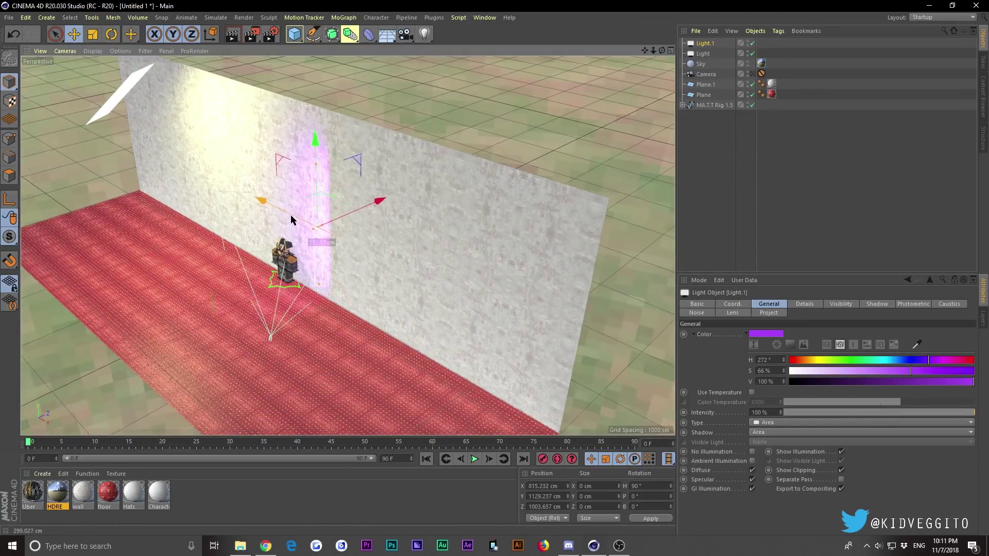
pyautogui.click(112, 35)
pyautogui.moveTo(344, 194); pyautogui.dragTo(387, 156)
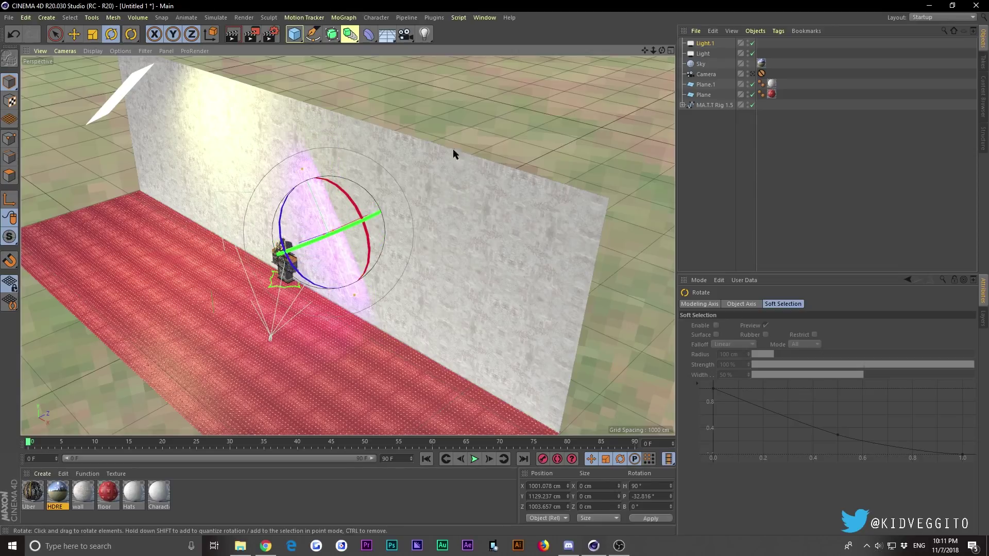
# Inspect both lights from the camera and from the opposite side, and render the camera view
pyautogui.click(753, 73)
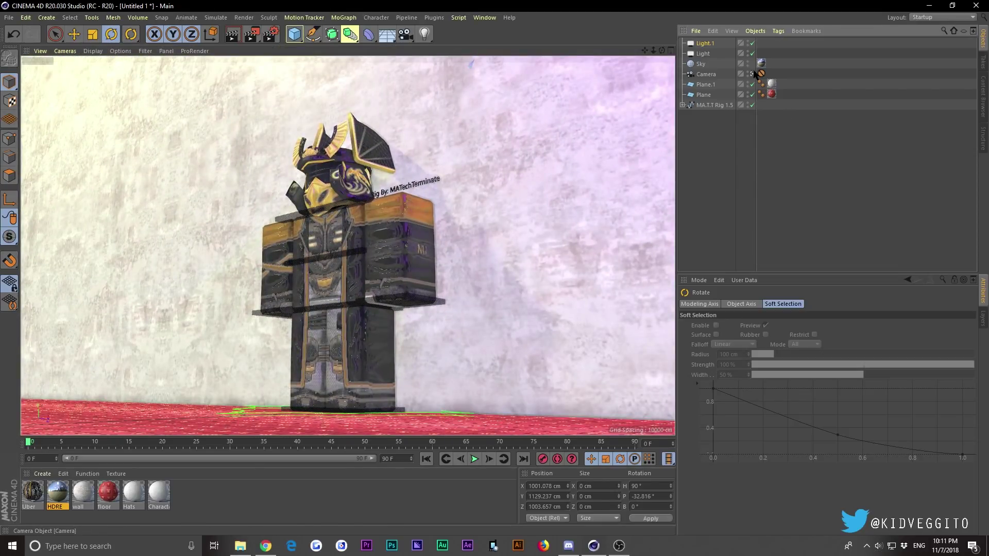
pyautogui.click(760, 73)
pyautogui.moveTo(663, 51)
pyautogui.mouseDown()
pyautogui.moveTo(638, 57)
pyautogui.moveTo(661, 48)
pyautogui.mouseUp()
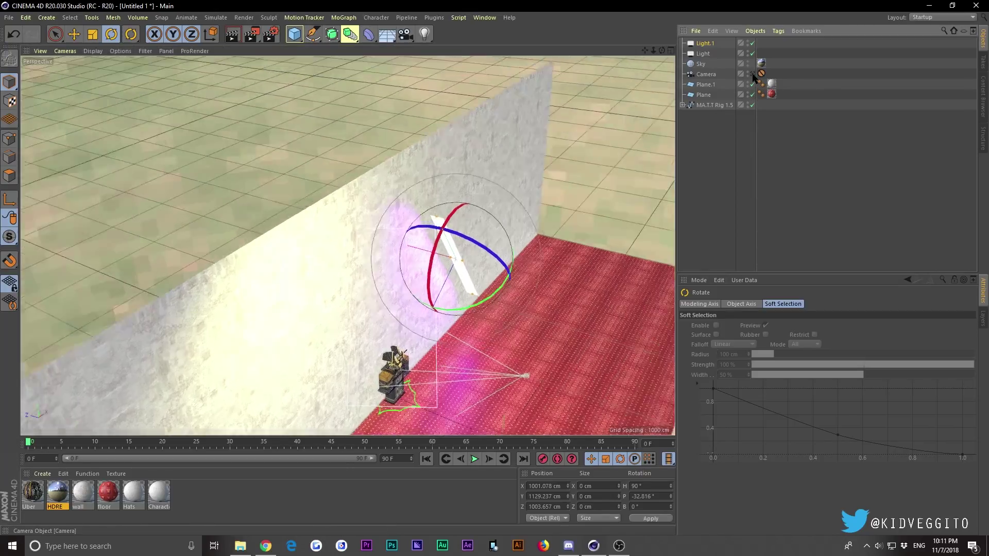
pyautogui.click(752, 75)
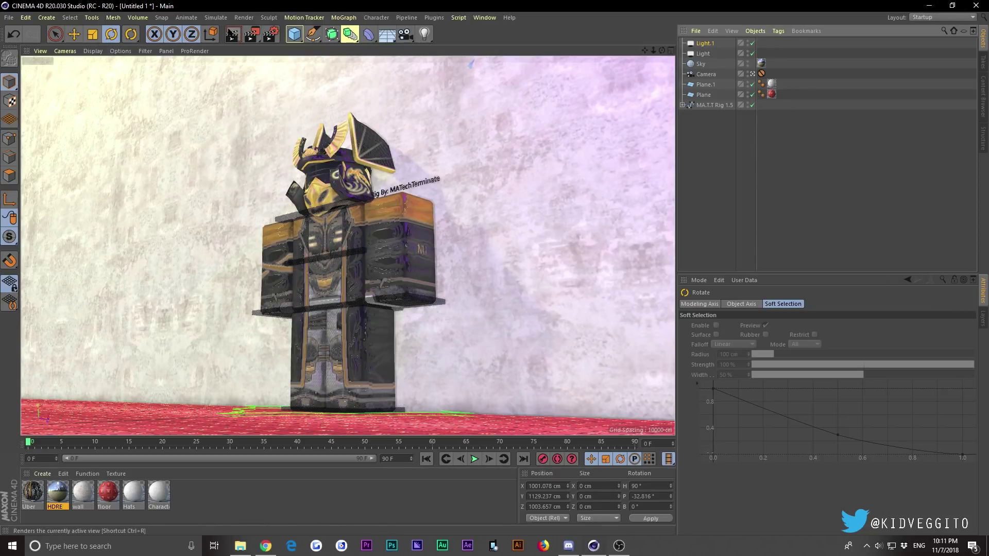
pyautogui.click(233, 34)
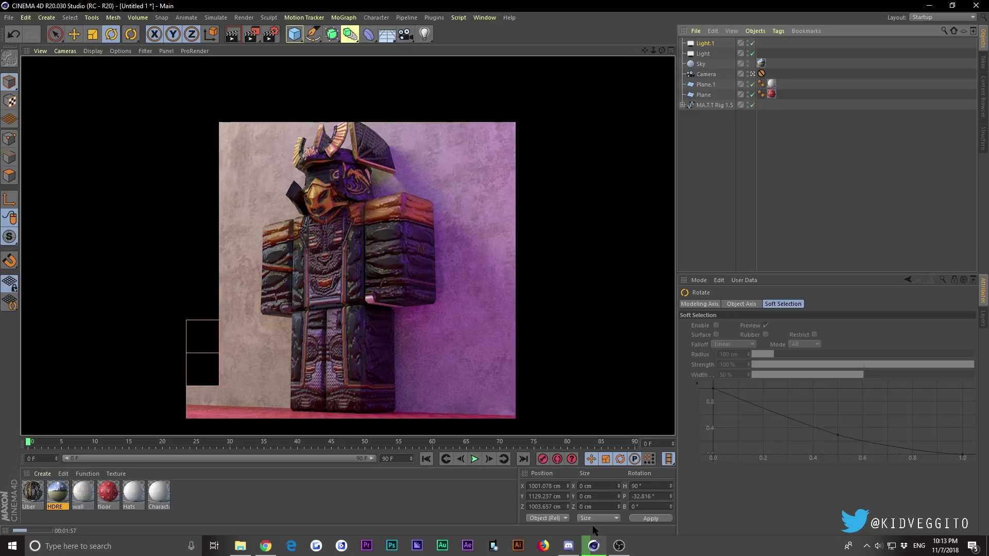
pyautogui.click(394, 206)
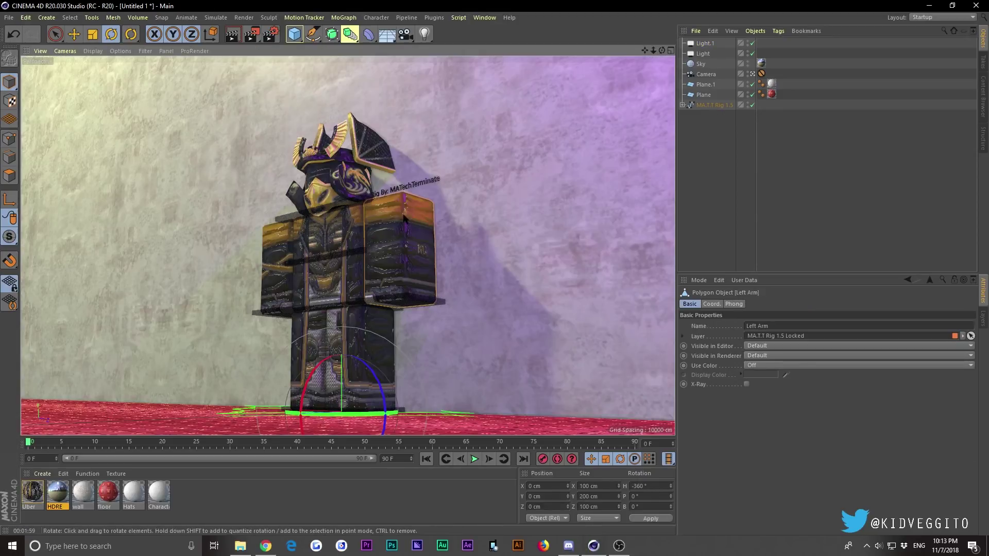
# Select the whole MA.T.T Rig 1.5 and slide it slightly along the wall towards the yellow light
pyautogui.click(757, 121)
pyautogui.click(713, 106)
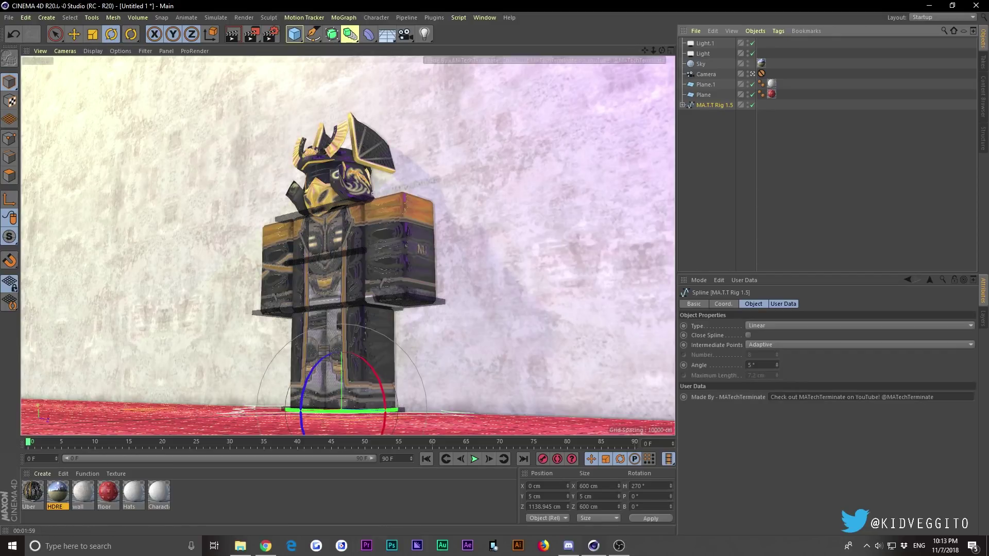
pyautogui.click(73, 34)
pyautogui.moveTo(289, 409); pyautogui.dragTo(268, 405)
# Pull the left arm goal outward and up, and move the right arm goal to about X -200 cm, Y 5 cm, Z -2 cm
pyautogui.click(446, 239)
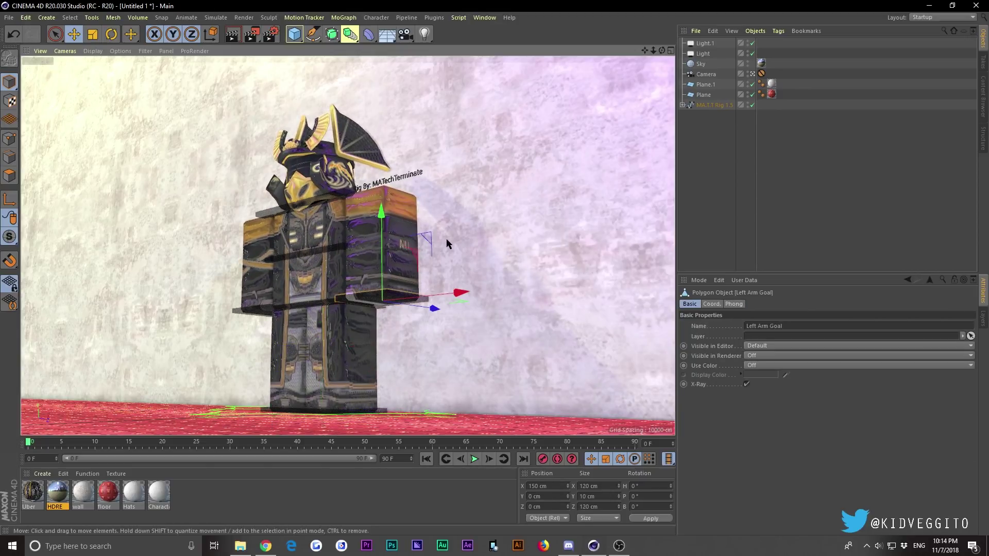
pyautogui.moveTo(393, 297); pyautogui.dragTo(420, 288)
pyautogui.click(304, 297)
pyautogui.moveTo(303, 296); pyautogui.dragTo(252, 242)
pyautogui.click(111, 34)
pyautogui.moveTo(268, 291); pyautogui.dragTo(298, 315)
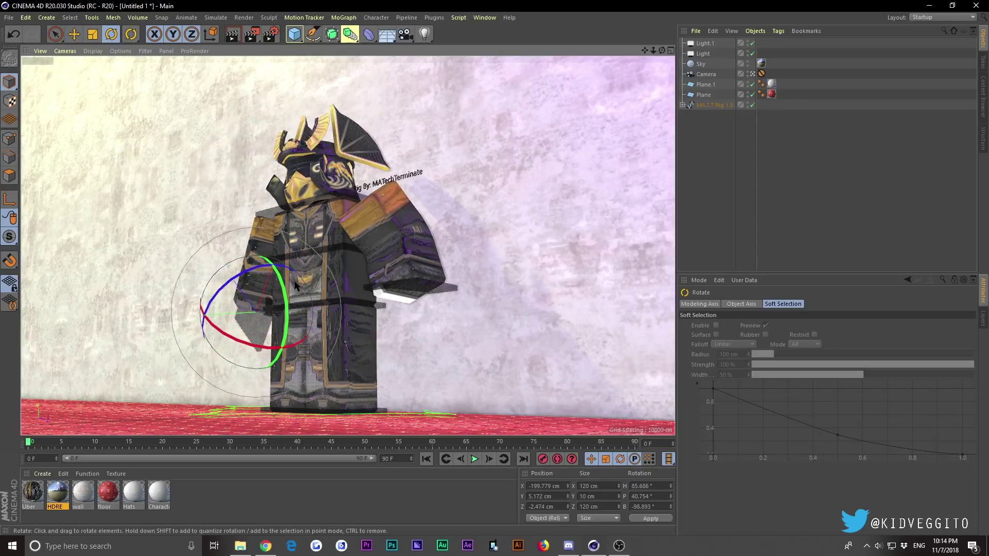
pyautogui.hotkey('ctrl', 'z')
# Raise the right arm goal to about Y 12 cm
pyautogui.click(74, 34)
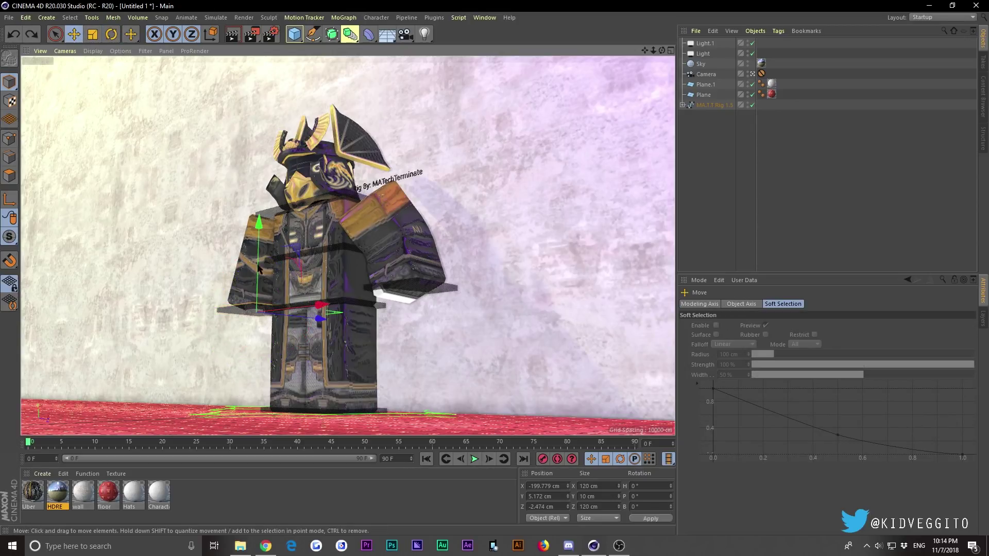
pyautogui.moveTo(256, 282); pyautogui.dragTo(254, 272)
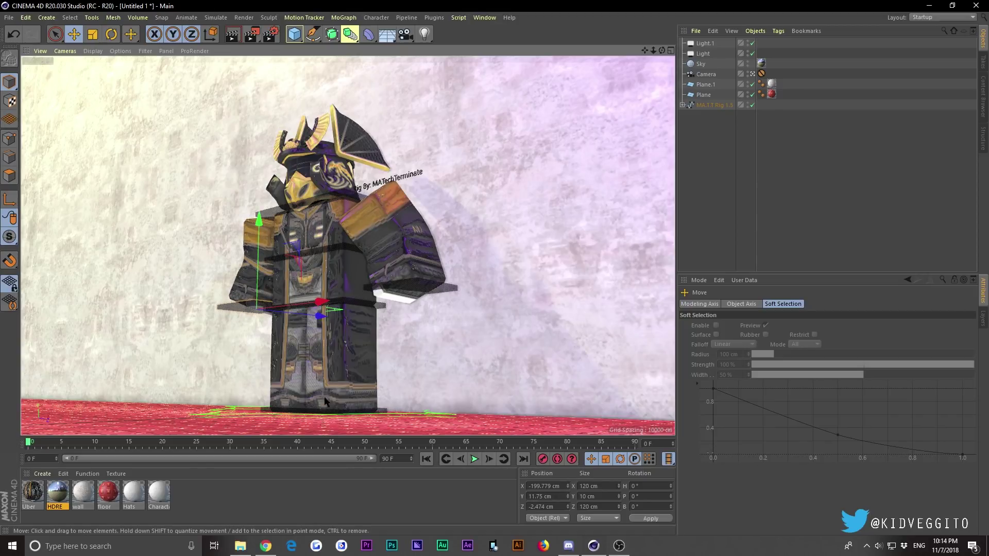
# Leave the camera view and move the right foot goal to about X -40 cm, Y 28 cm, Z -44 cm
pyautogui.click(278, 413)
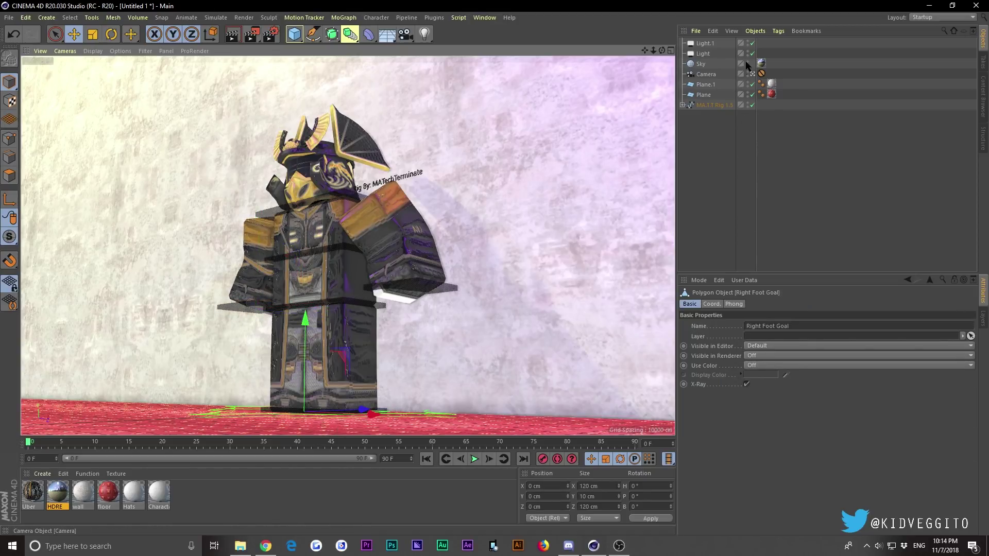
pyautogui.click(753, 75)
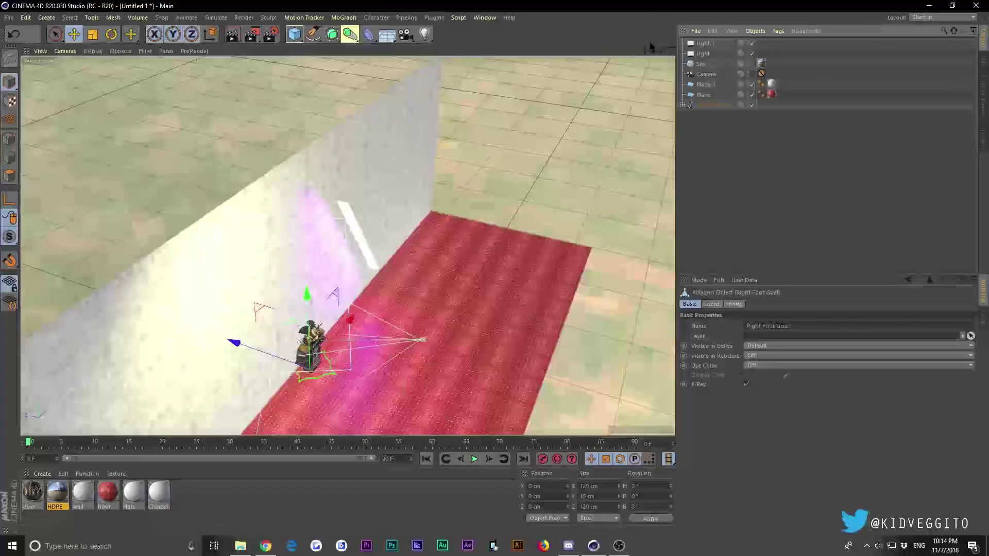
pyautogui.moveTo(662, 50); pyautogui.dragTo(656, 60)
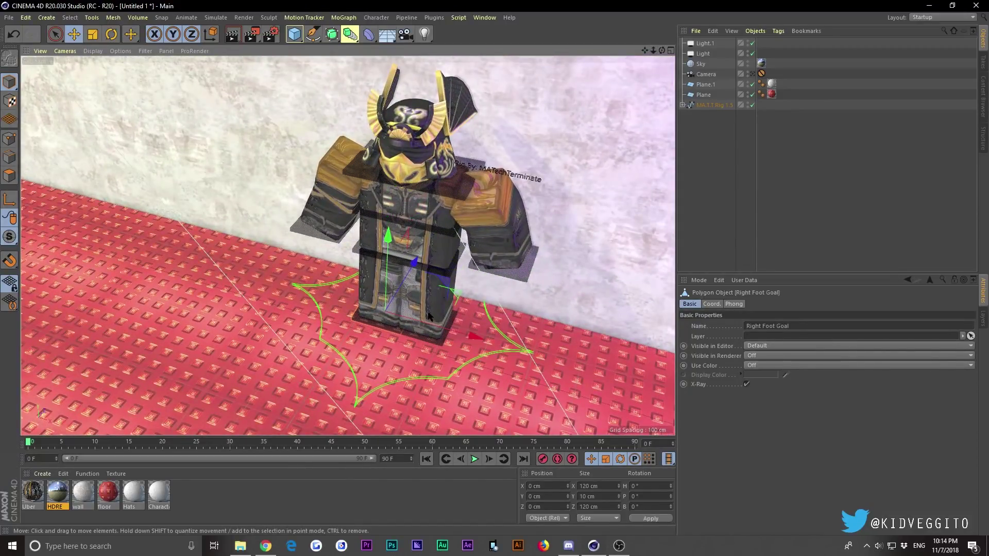
pyautogui.moveTo(400, 292); pyautogui.dragTo(383, 320)
# Rotate the right foot goal outward around its vertical axis so the right leg turns away from the body
pyautogui.moveTo(663, 52); pyautogui.dragTo(650, 50)
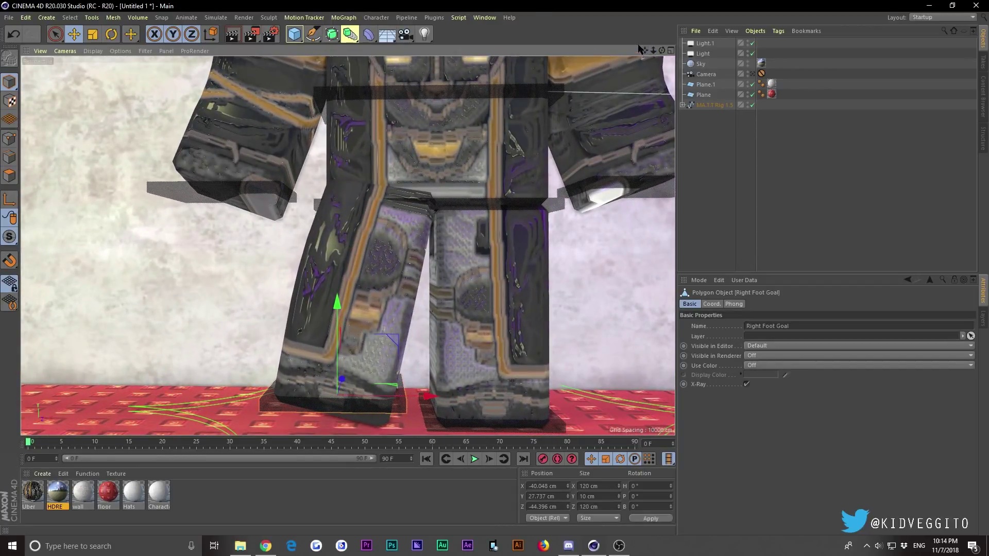
pyautogui.moveTo(645, 51); pyautogui.dragTo(646, 49)
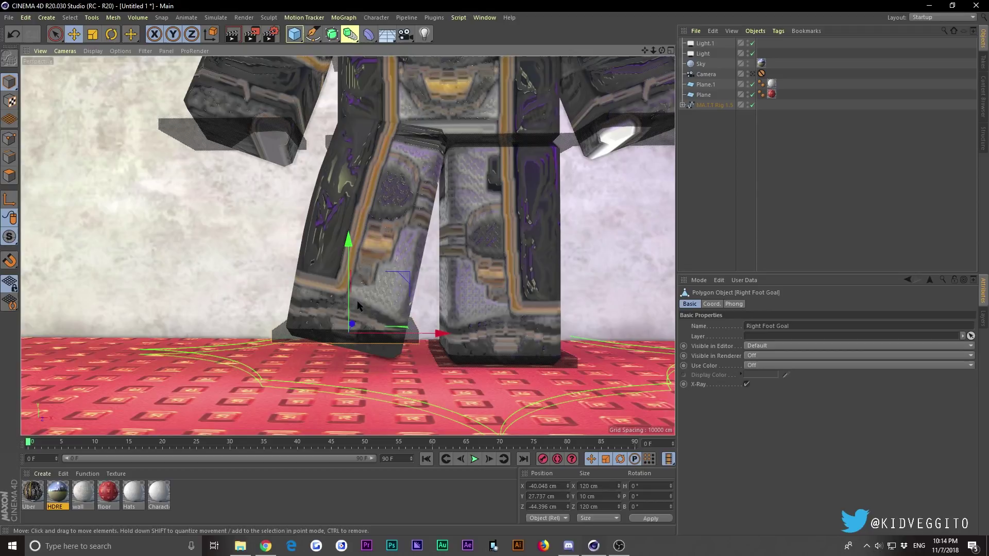
pyautogui.click(111, 34)
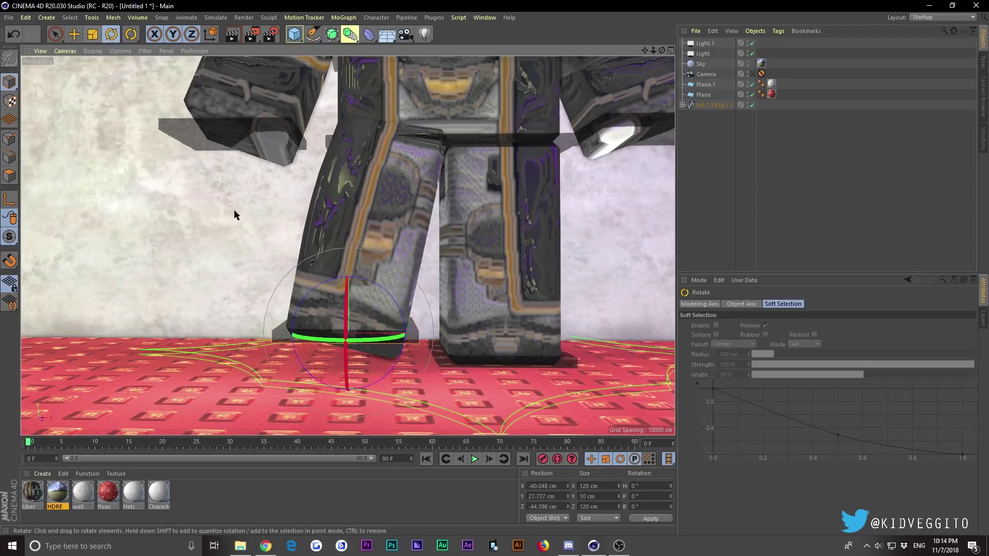
pyautogui.moveTo(366, 339); pyautogui.dragTo(307, 342)
pyautogui.hotkey('ctrl', 'z')
pyautogui.hotkey('ctrl', 'z')
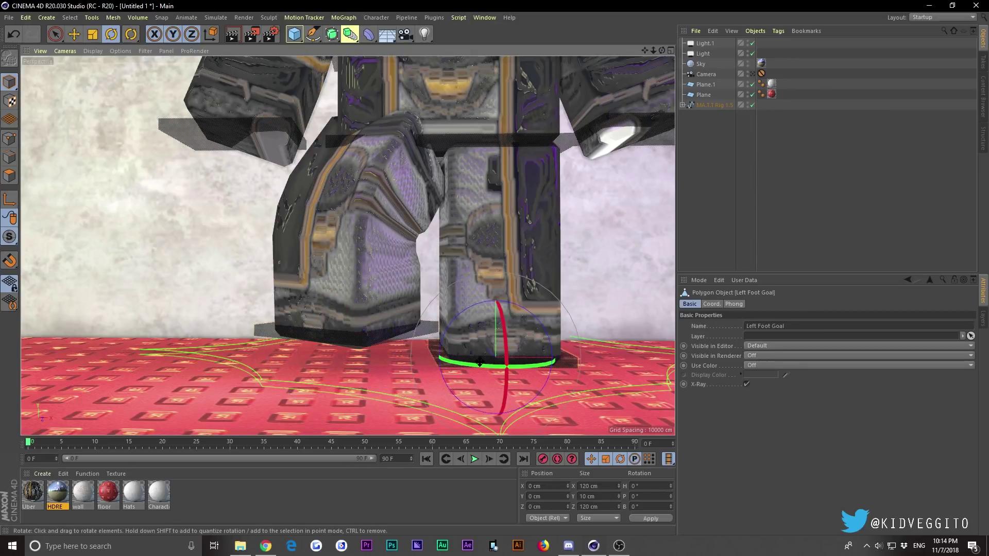
# Move the left foot goal to about X 11 cm, Y 16 cm, Z -55 cm and rotate its heading to about 5.6°
pyautogui.click(74, 34)
pyautogui.moveTo(496, 361); pyautogui.dragTo(524, 353)
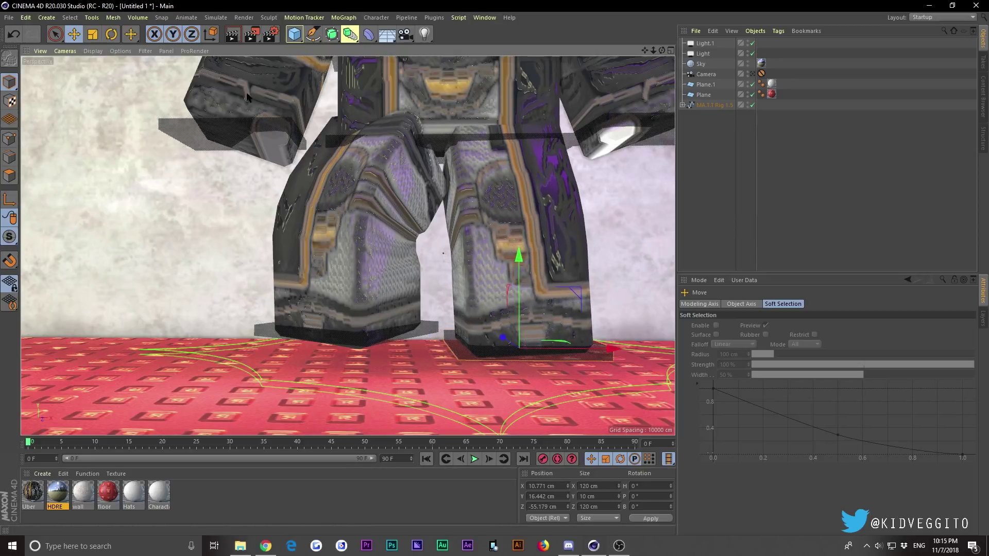
pyautogui.click(111, 34)
pyautogui.moveTo(492, 354); pyautogui.dragTo(505, 359)
# Turn and tilt the character's head by rotating the Neck control to about H 34°, P -6°, B 8°
pyautogui.scroll(-3, 348, 247)
pyautogui.scroll(-2, 348, 247)
pyautogui.moveTo(653, 51); pyautogui.dragTo(618, 62)
pyautogui.scroll(3, 382, 277)
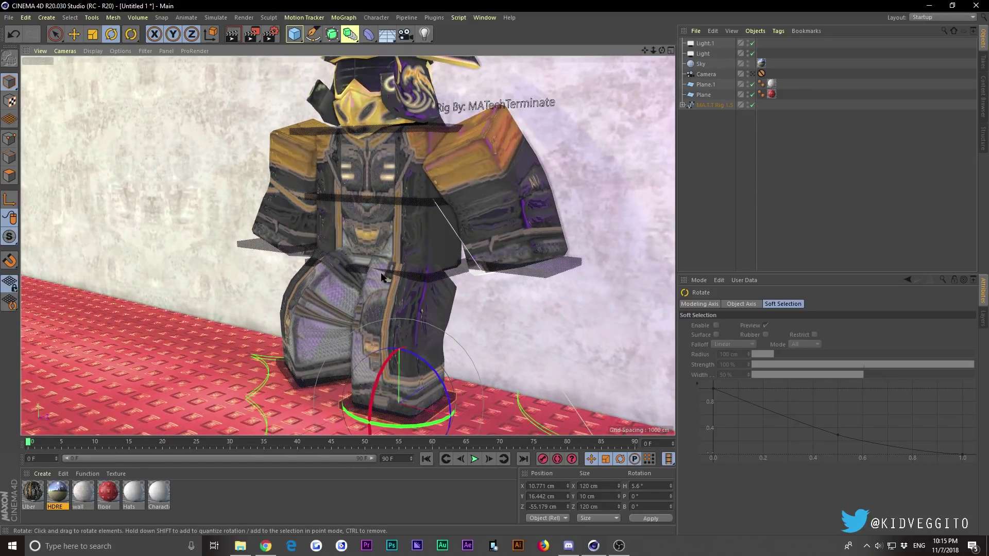
pyautogui.click(359, 277)
pyautogui.moveTo(359, 258); pyautogui.dragTo(359, 201)
pyautogui.click(365, 199)
pyautogui.click(384, 132)
pyautogui.moveTo(392, 131); pyautogui.dragTo(381, 94)
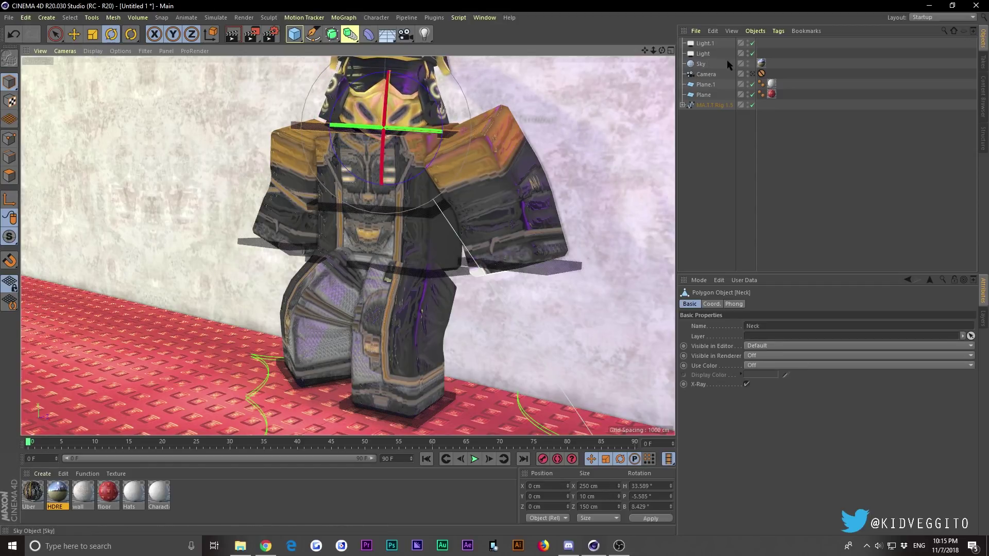
# Return to the camera view and lower the whole MA.T.T Rig 1.5 until its feet rest on the floor
pyautogui.click(752, 74)
pyautogui.press('e')
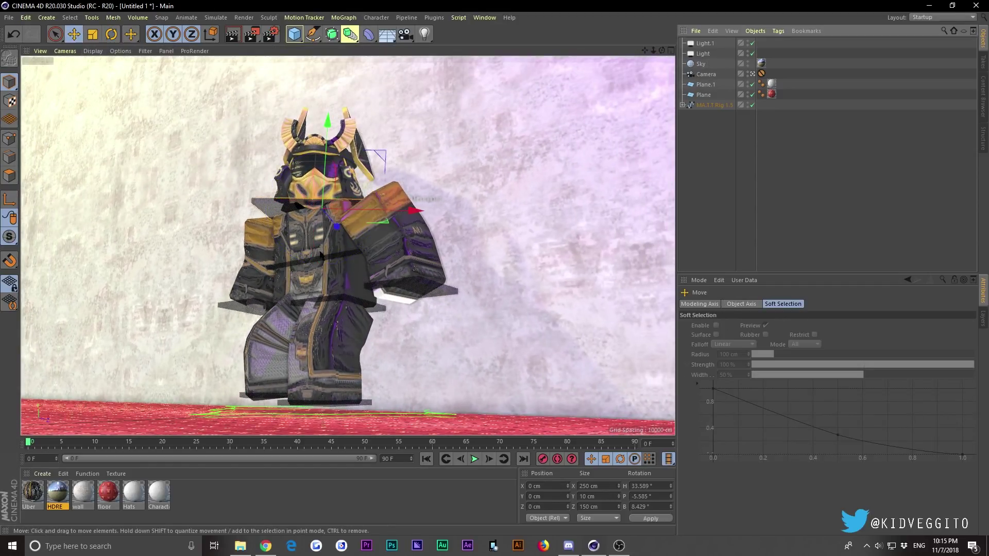
pyautogui.moveTo(323, 177); pyautogui.dragTo(323, 193)
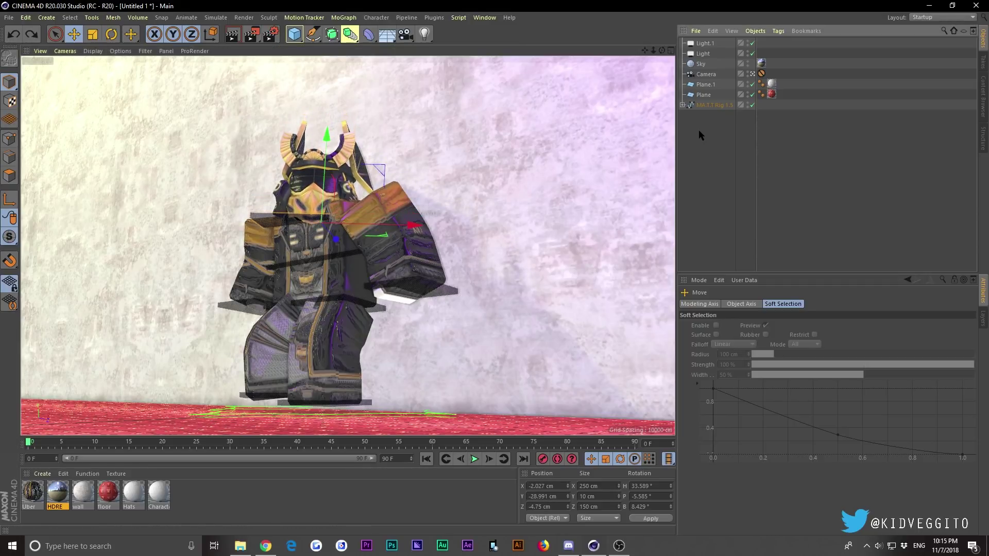
pyautogui.hotkey('ctrl', 'z')
pyautogui.click(710, 106)
pyautogui.moveTo(316, 355); pyautogui.dragTo(332, 378)
pyautogui.click(827, 192)
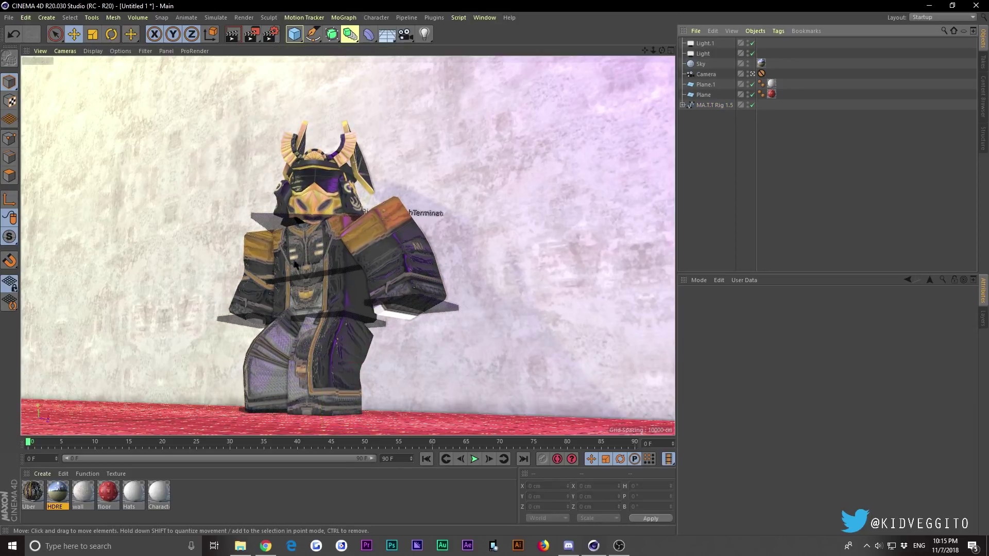
# Open the Uber material for editing and look through its Reflection and Diffuse settings
pyautogui.doubleClick(28, 499)
pyautogui.moveTo(242, 69); pyautogui.dragTo(674, 86)
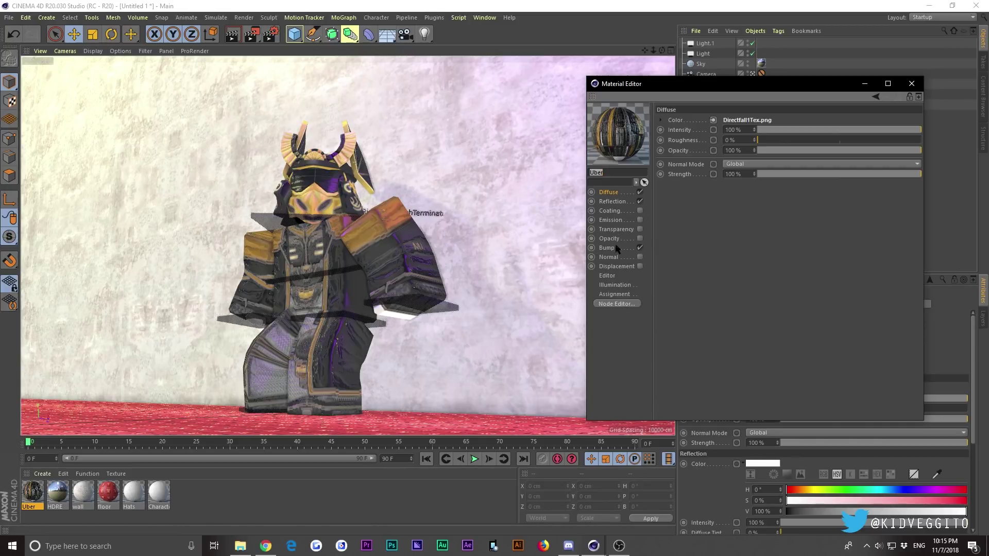
pyautogui.click(615, 201)
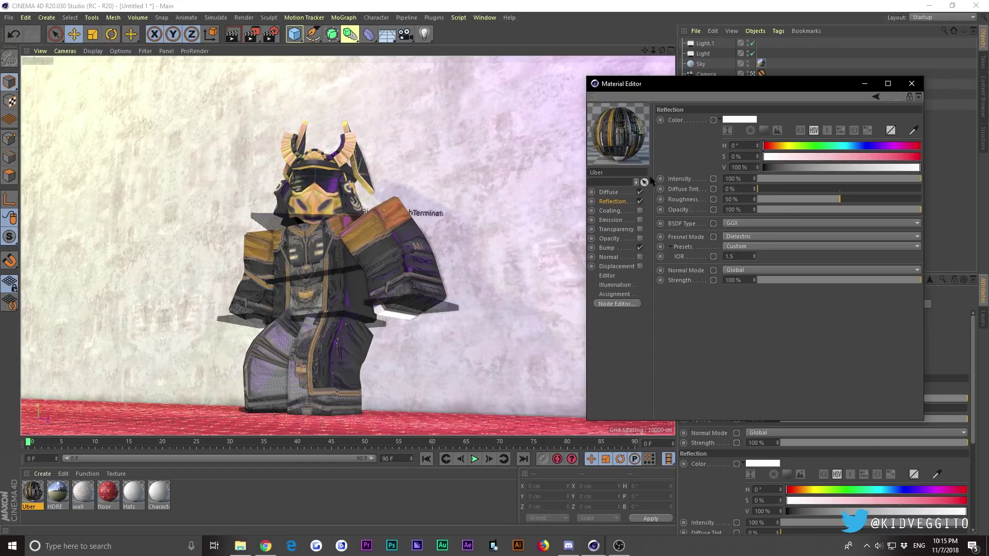
pyautogui.click(610, 193)
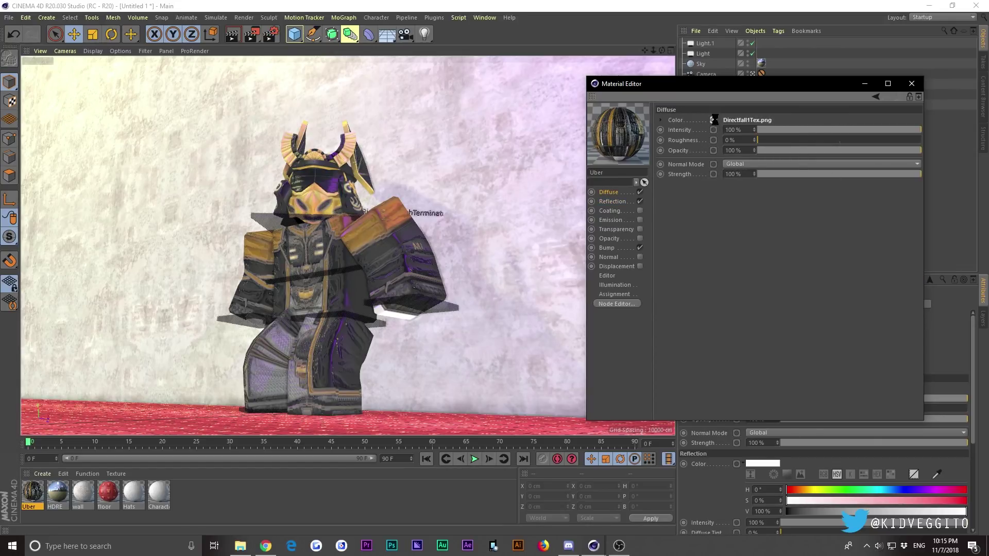
pyautogui.click(736, 164)
pyautogui.click(735, 194)
# Copy the Uber material's bump color correction and paste it as a duplicate into the reflection intensity
pyautogui.click(607, 248)
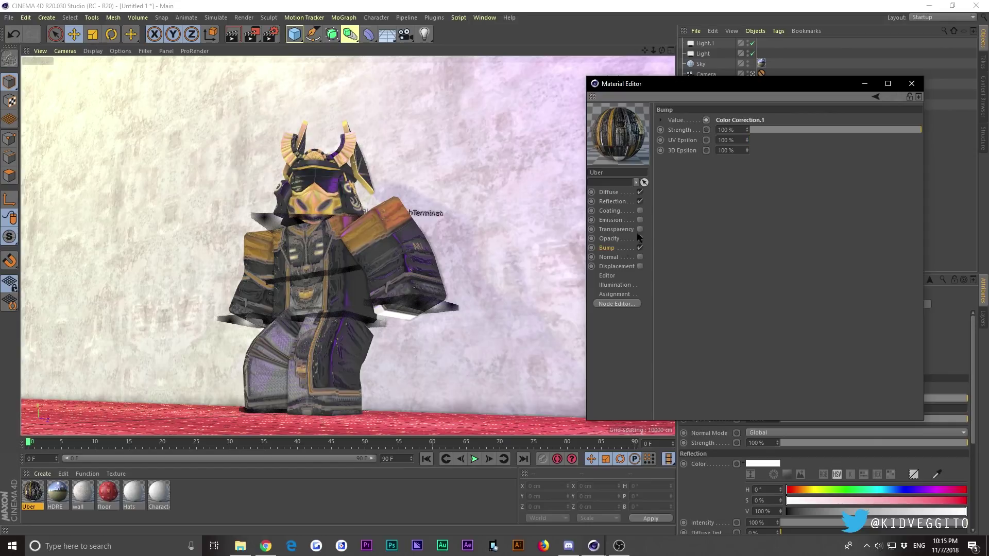
pyautogui.click(705, 120)
pyautogui.click(613, 230)
pyautogui.click(612, 202)
pyautogui.rightClick(719, 180)
pyautogui.click(713, 178)
pyautogui.click(713, 179)
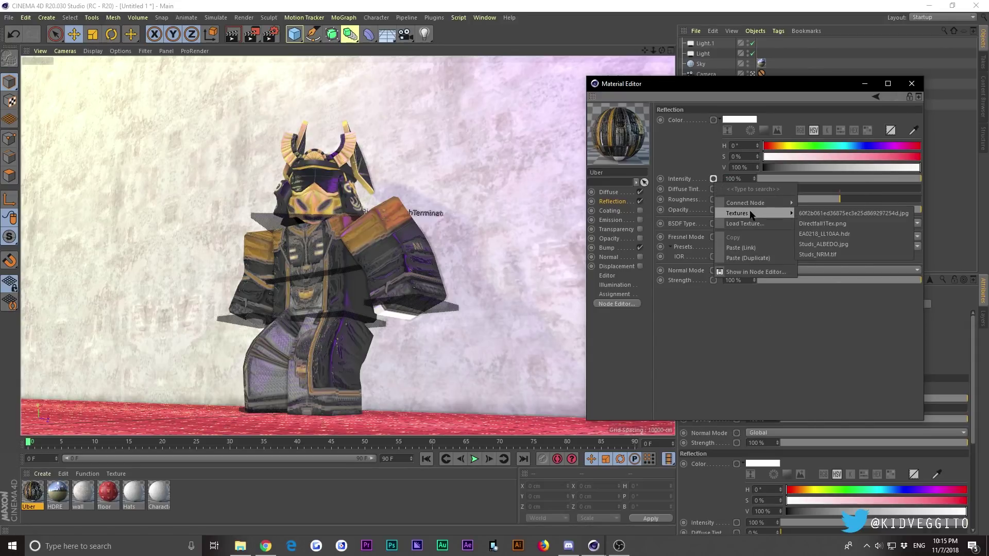
pyautogui.click(737, 356)
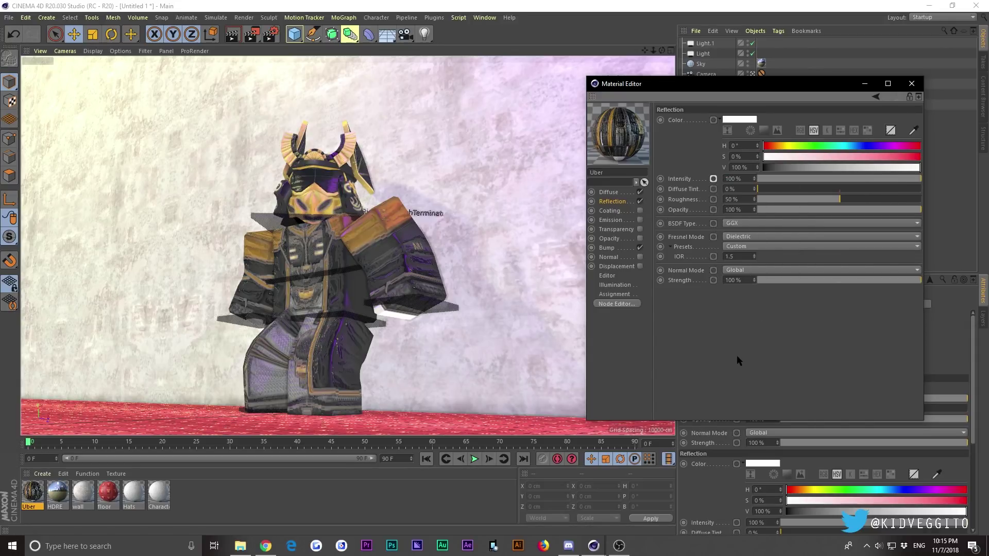
pyautogui.click(713, 179)
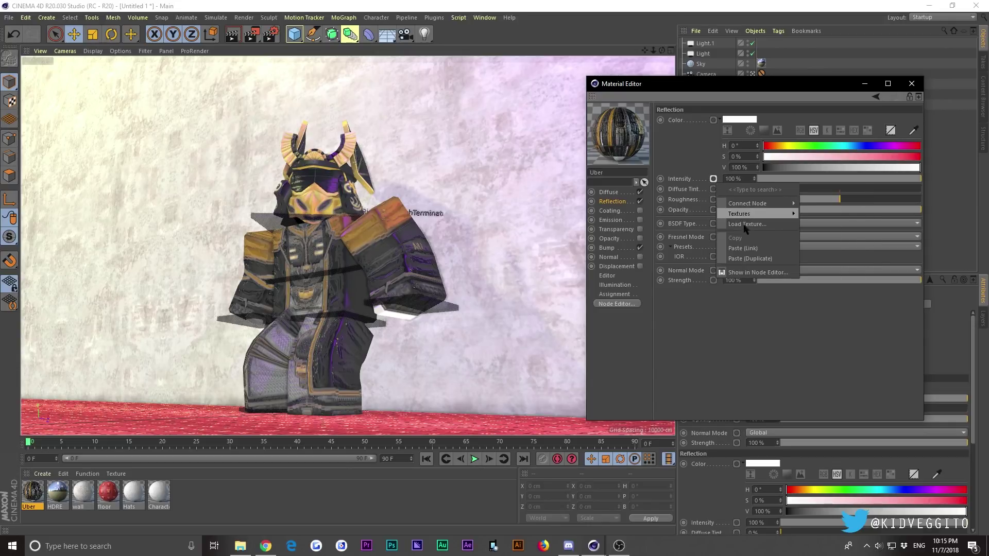
pyautogui.click(749, 258)
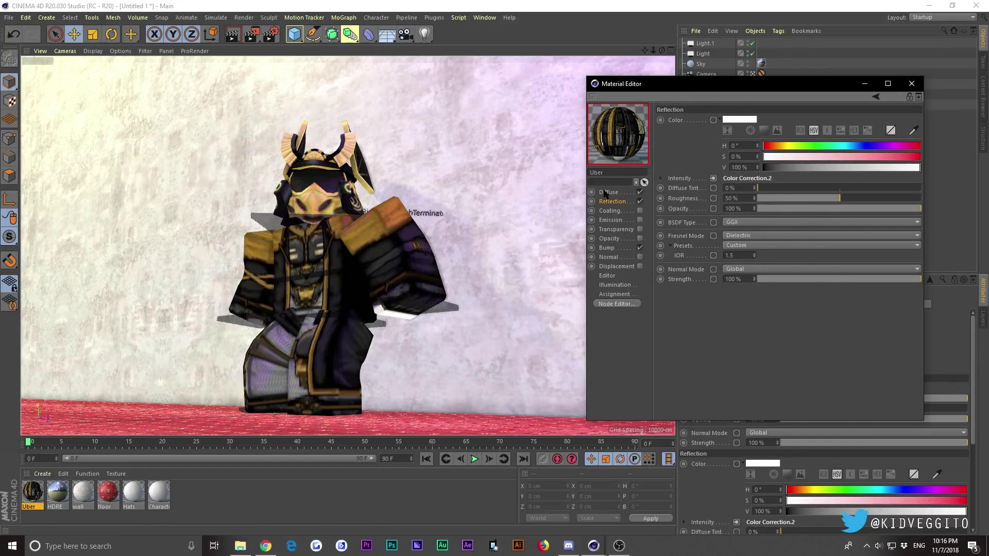
# Check the intensity's color correction, then try a pasted duplicate of it on the reflection roughness
pyautogui.click(747, 178)
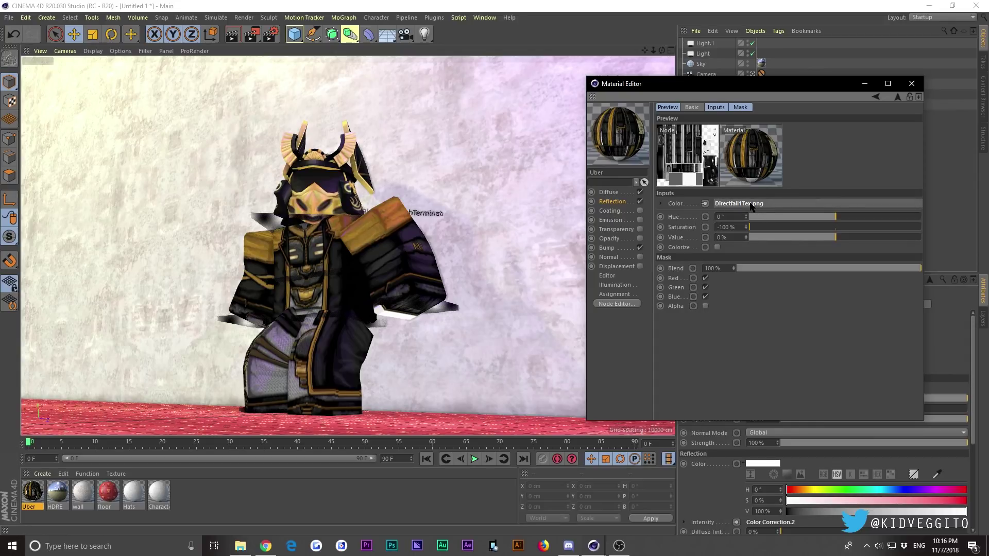
pyautogui.click(897, 97)
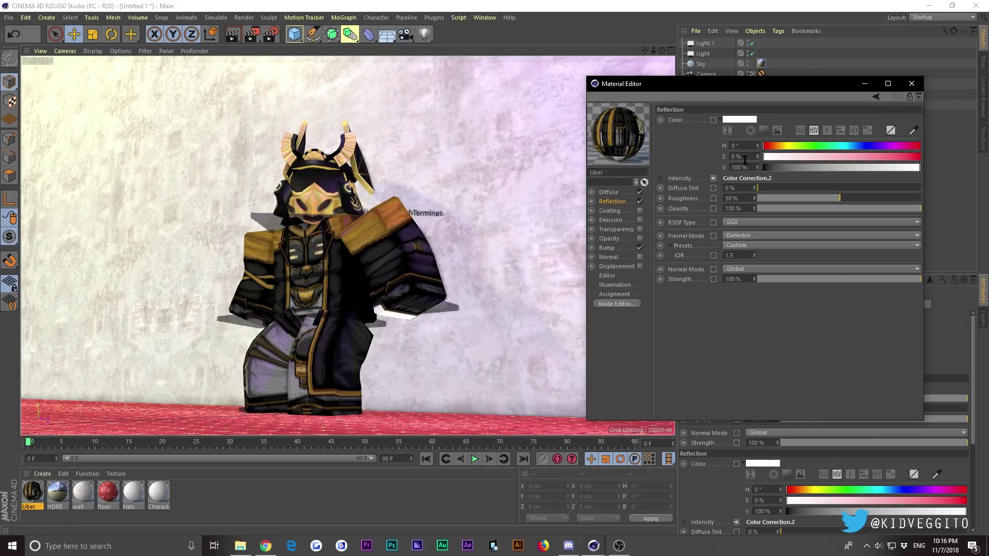
pyautogui.rightClick(714, 199)
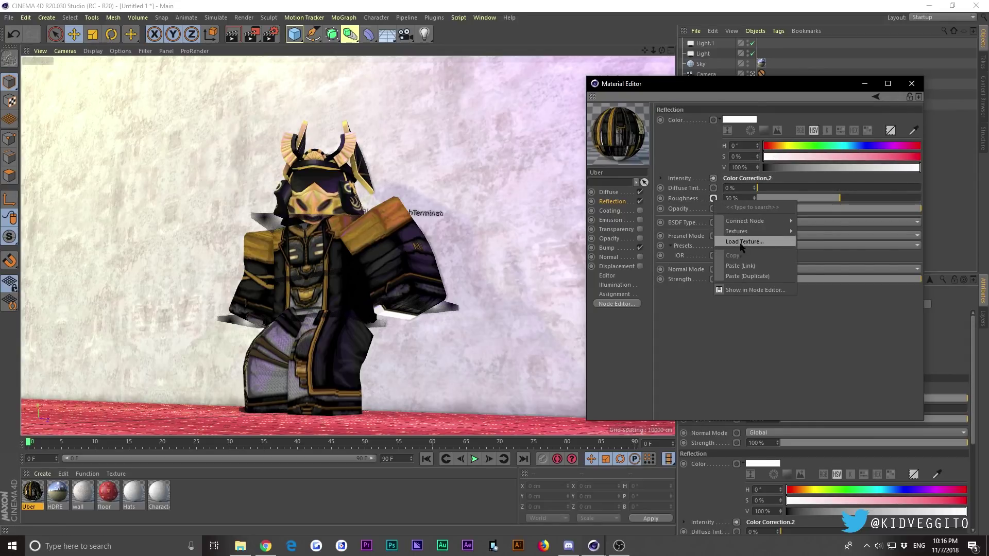
pyautogui.click(746, 278)
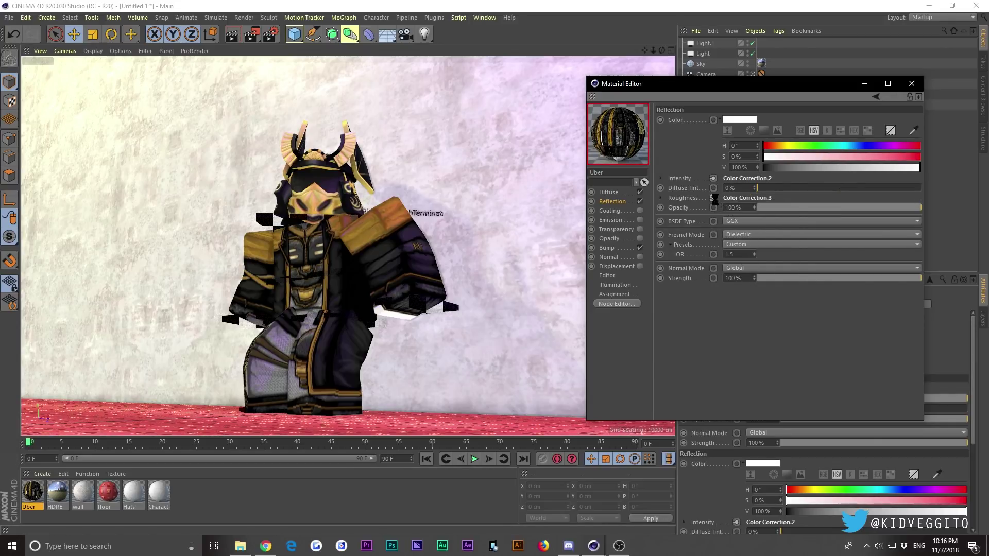
pyautogui.click(744, 198)
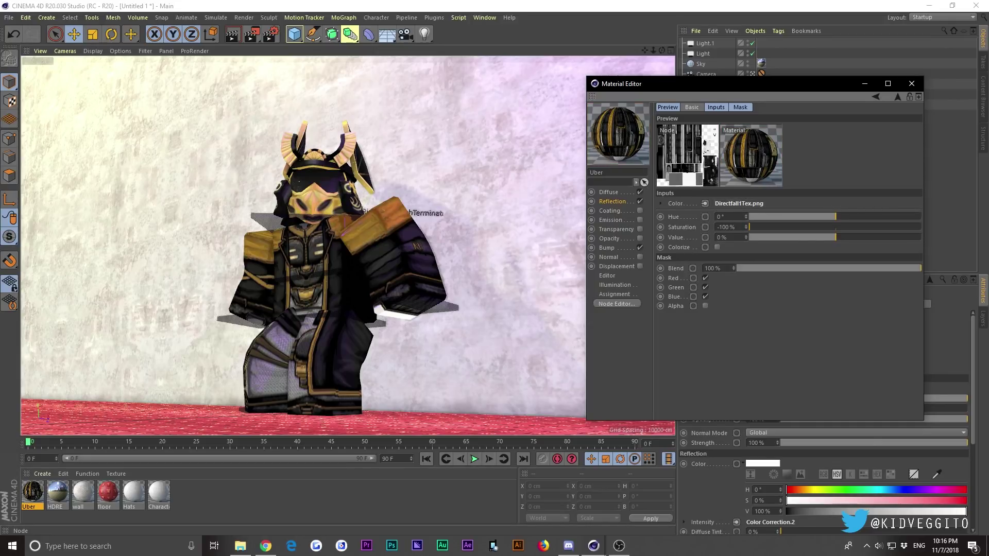
pyautogui.click(898, 97)
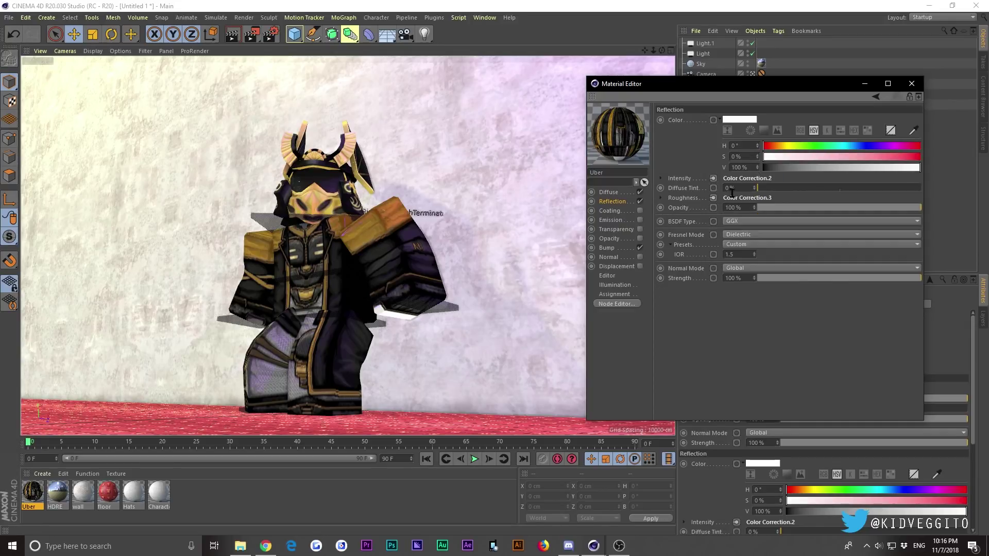
# Remove the color correction from the reflection roughness
pyautogui.click(713, 178)
pyautogui.click(694, 334)
pyautogui.click(712, 198)
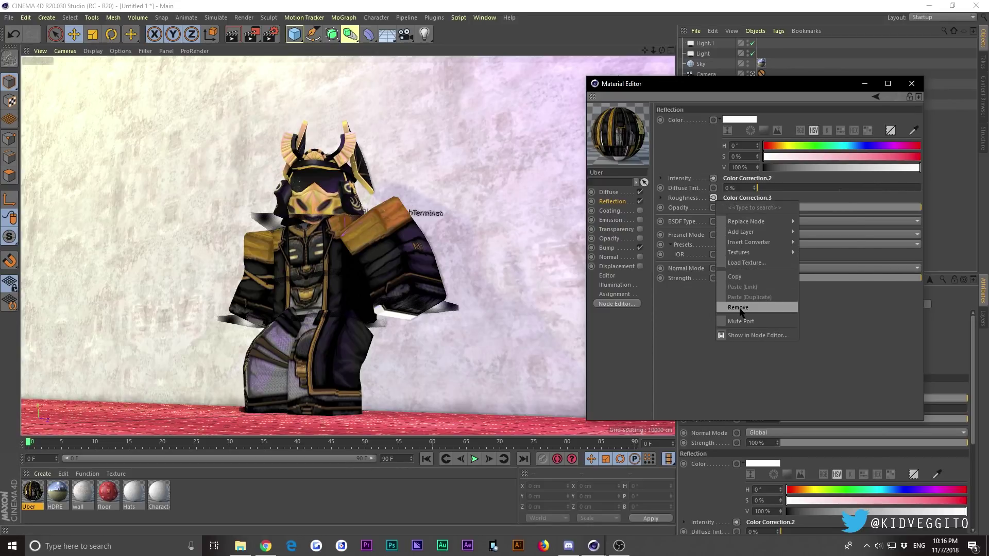
pyautogui.click(739, 308)
# Set the Value of the reflection intensity's color correction to 71% and enlarge the material preview
pyautogui.click(713, 178)
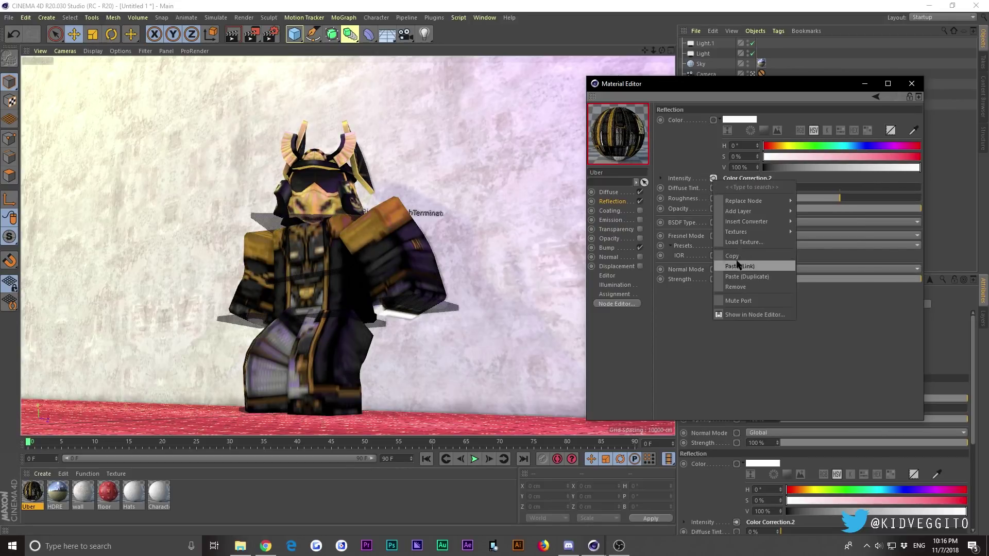
pyautogui.click(752, 178)
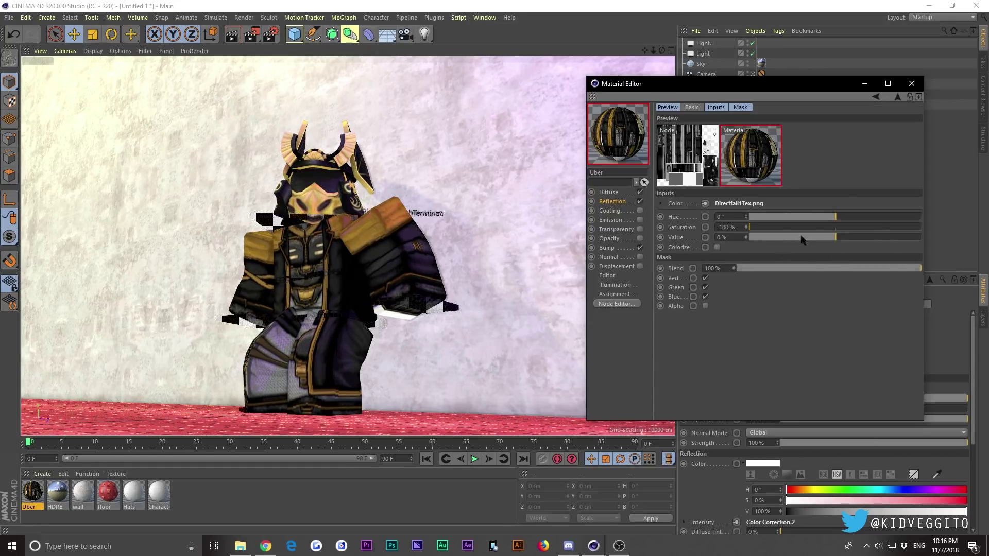
pyautogui.moveTo(857, 236); pyautogui.dragTo(897, 239)
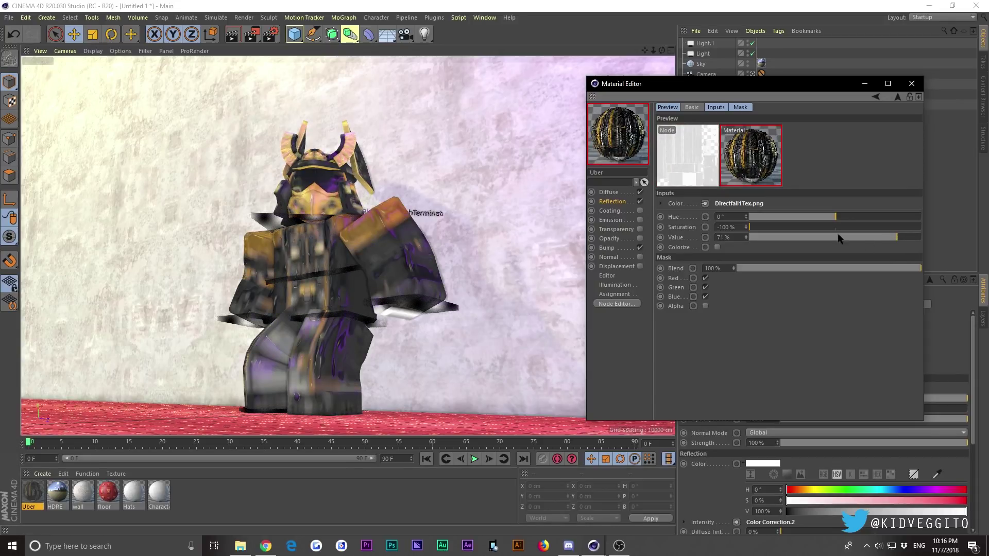
pyautogui.click(875, 96)
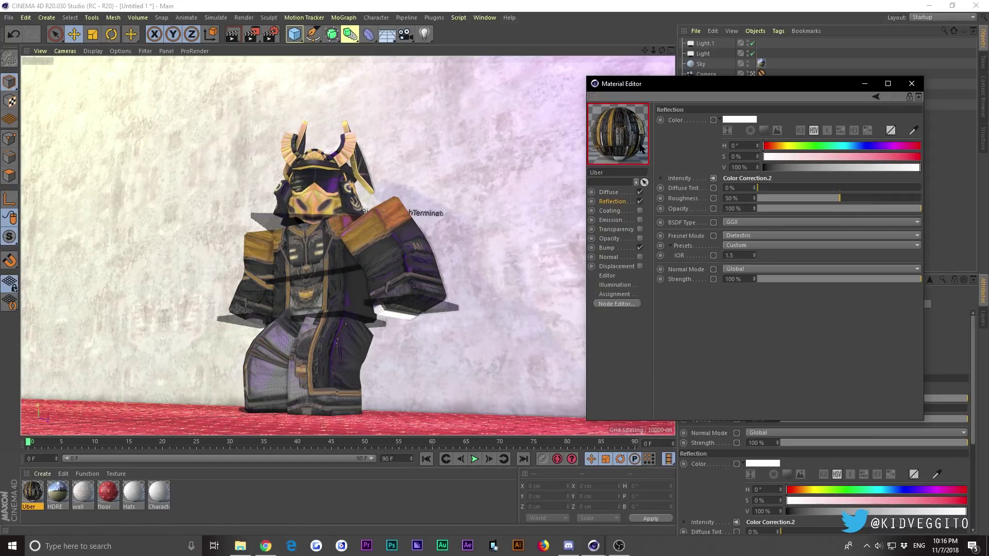
pyautogui.rightClick(617, 129)
pyautogui.click(613, 179)
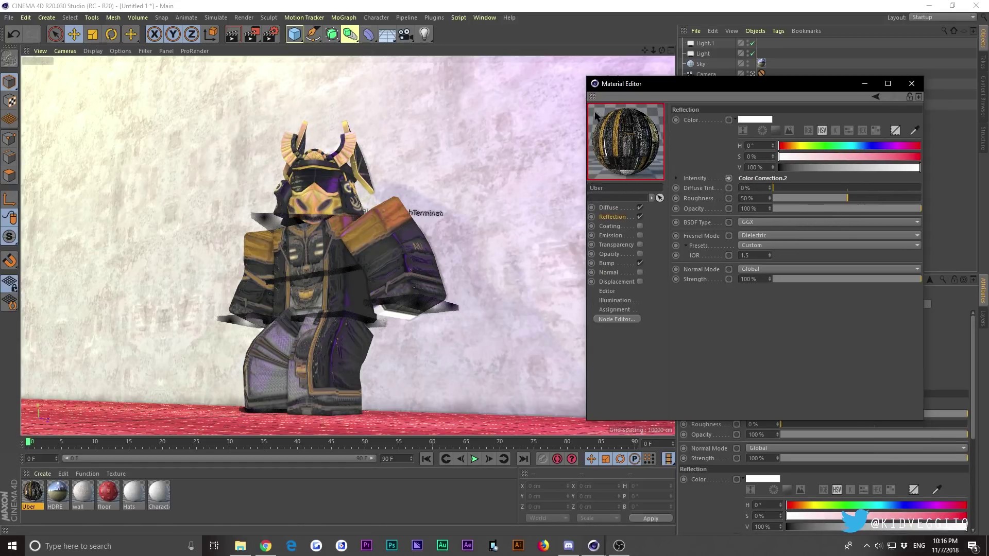
# Copy the color correction from the reflection intensity and paste it as a duplicate into the reflection roughness
pyautogui.click(729, 176)
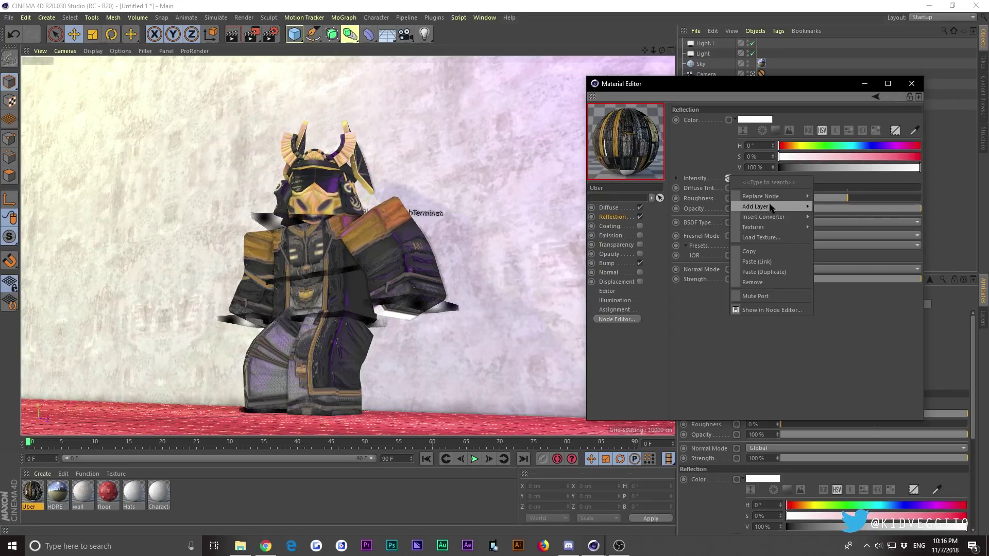
pyautogui.click(694, 146)
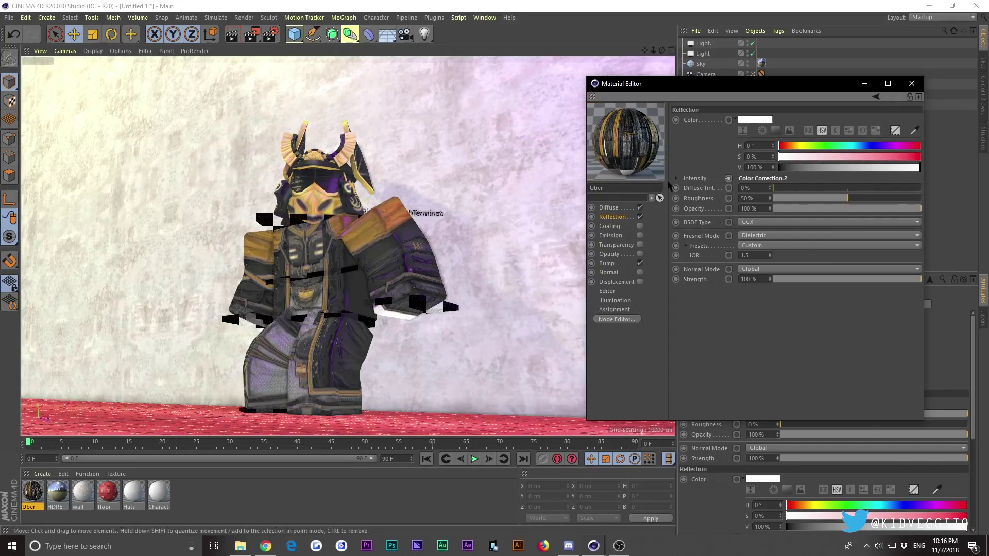
pyautogui.click(728, 179)
pyautogui.click(736, 253)
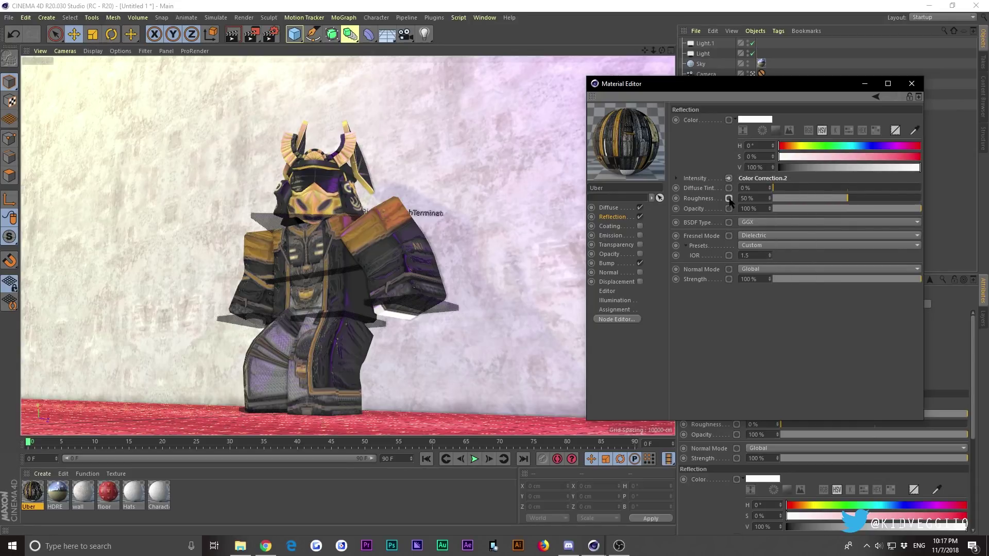
pyautogui.click(730, 209)
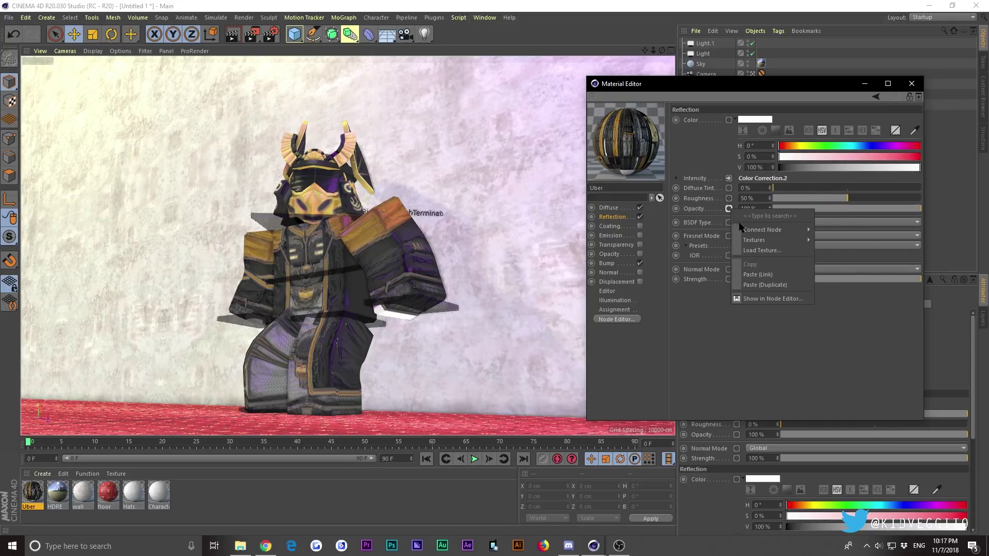
pyautogui.press('Escape')
pyautogui.click(729, 198)
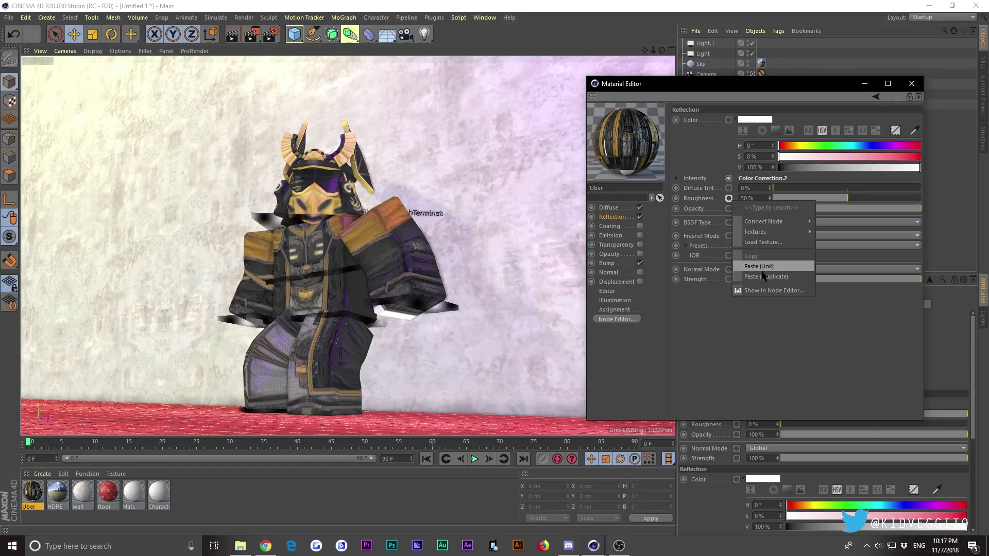
pyautogui.click(755, 264)
# Try Values of -92%, 2% and 28% on the reflection roughness's color correction and return to the reflection settings
pyautogui.click(761, 198)
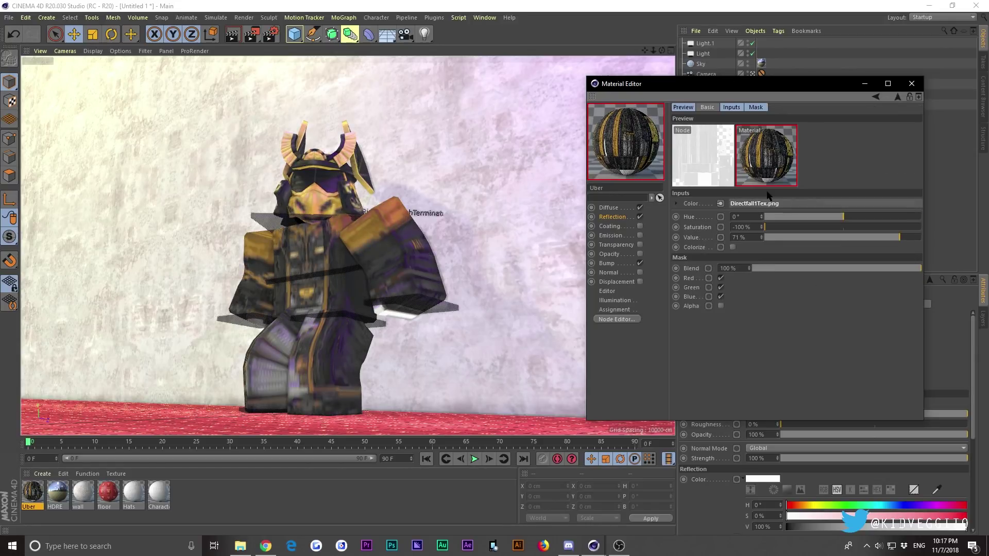
pyautogui.moveTo(896, 244); pyautogui.dragTo(774, 243)
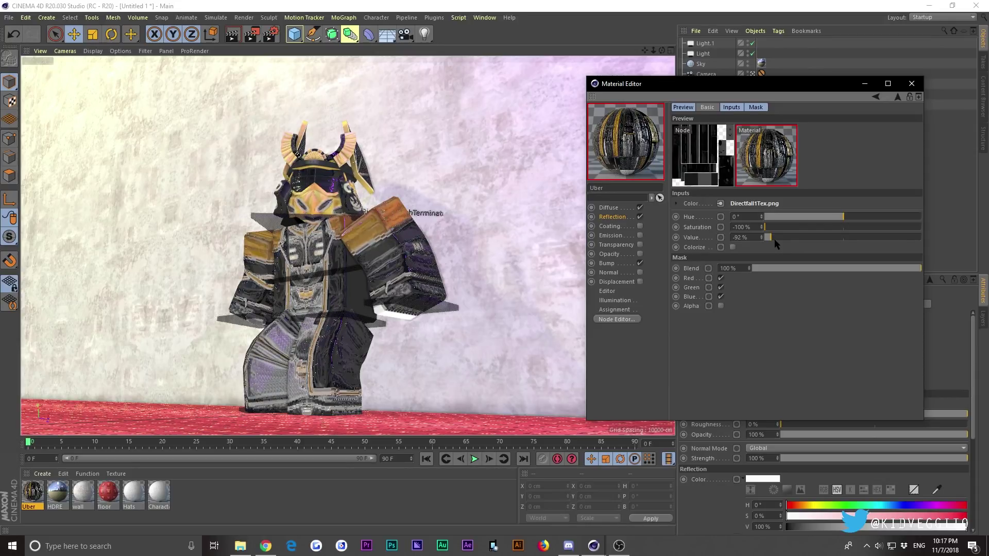
pyautogui.moveTo(771, 243); pyautogui.dragTo(846, 240)
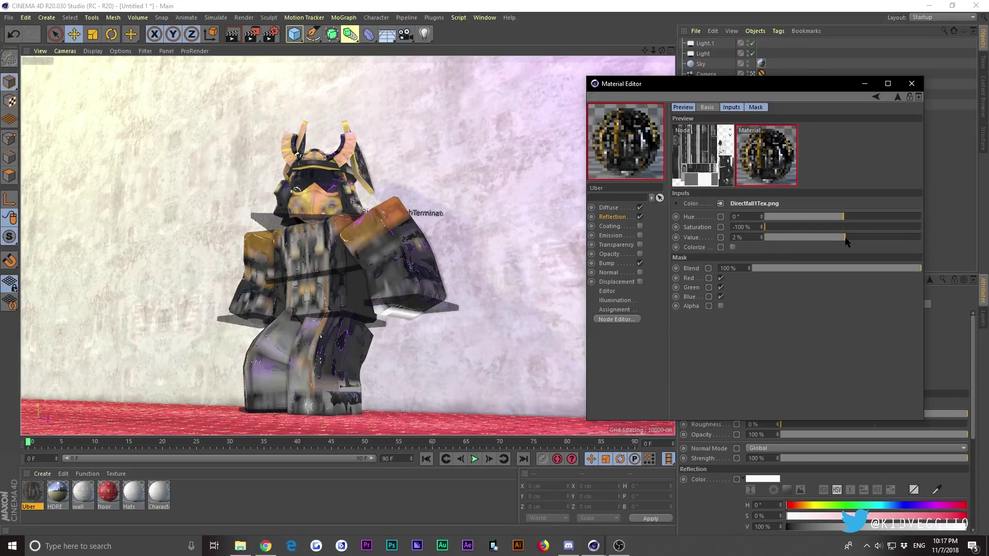
pyautogui.moveTo(845, 240); pyautogui.dragTo(865, 240)
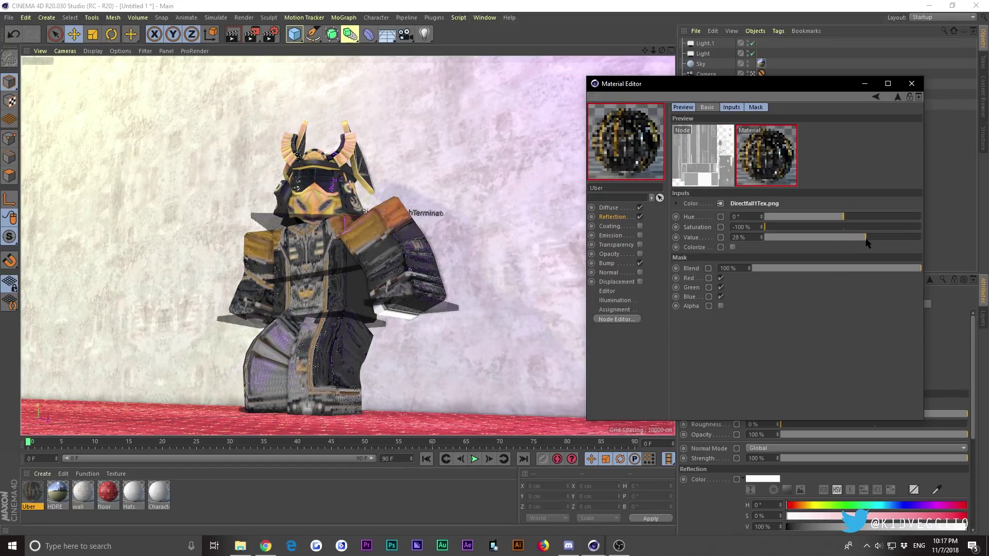
pyautogui.click(897, 97)
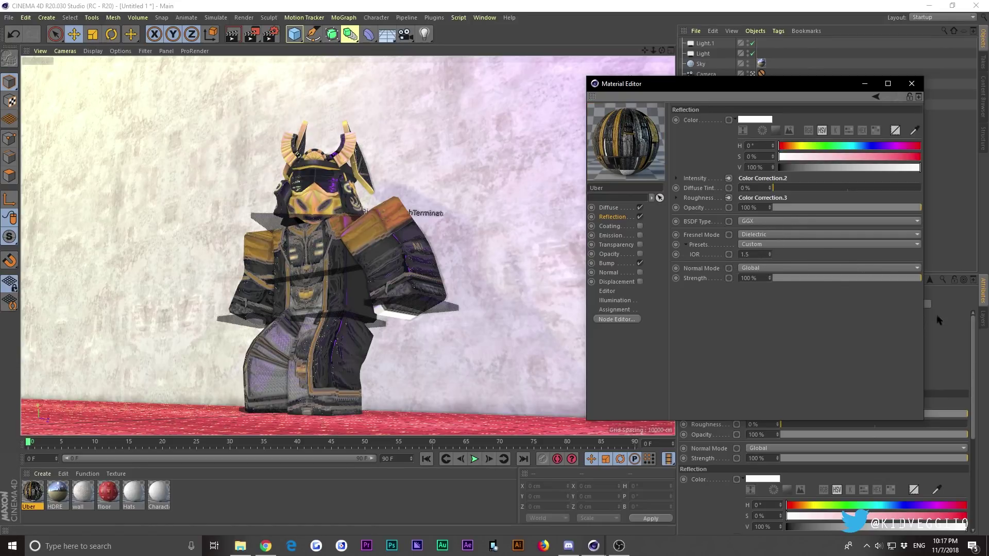
# Try IOR values of 0.31, 0.08 and 1.68 on the Uber material's reflection
pyautogui.moveTo(771, 258); pyautogui.dragTo(771, 260)
pyautogui.moveTo(770, 256)
pyautogui.mouseDown()
pyautogui.moveTo(766, 246)
pyautogui.moveTo(761, 263)
pyautogui.moveTo(751, 256)
pyautogui.moveTo(806, 269)
pyautogui.moveTo(766, 251)
pyautogui.mouseUp()
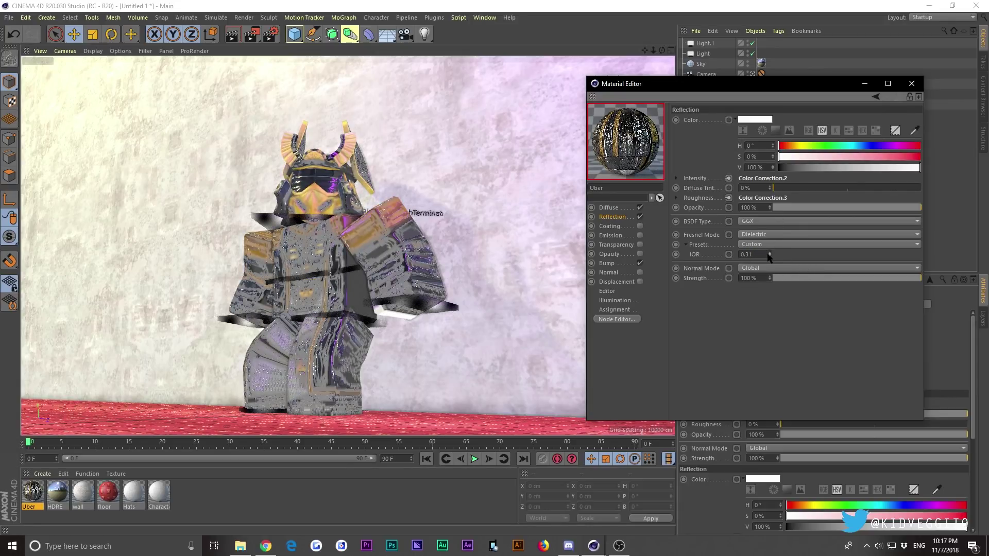
pyautogui.moveTo(770, 255); pyautogui.dragTo(770, 248)
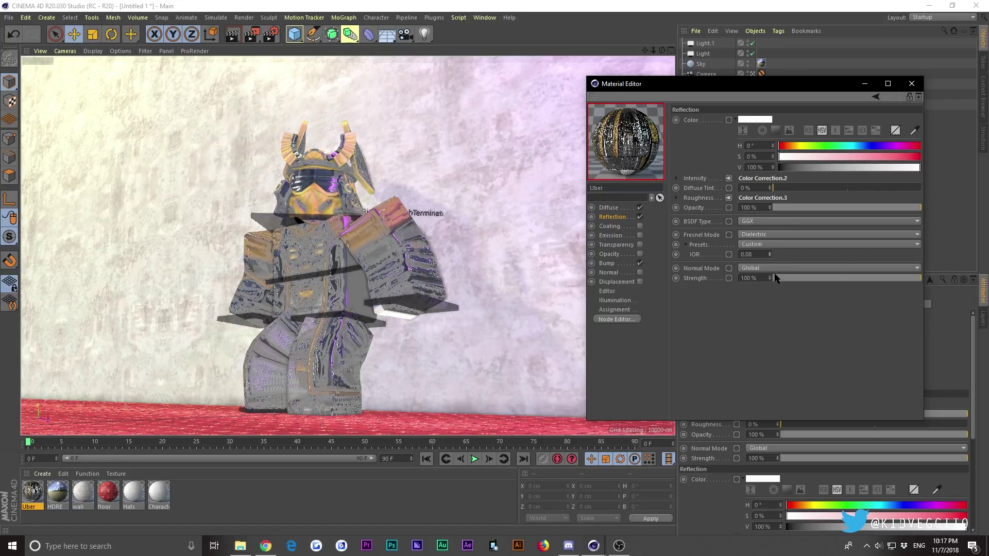
pyautogui.click(769, 253)
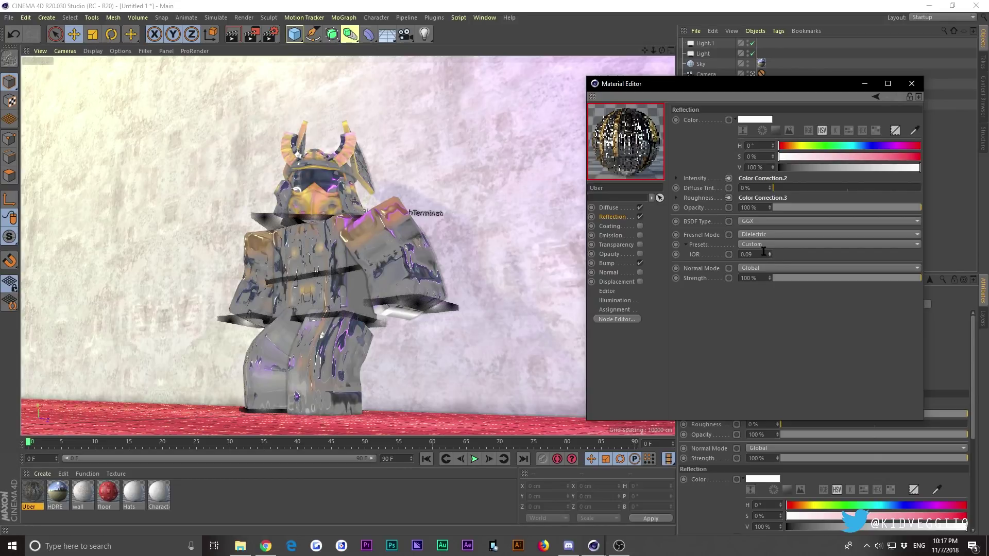
pyautogui.press('BackSpace')
pyautogui.press('BackSpace')
pyautogui.press('BackSpace')
pyautogui.press('BackSpace')
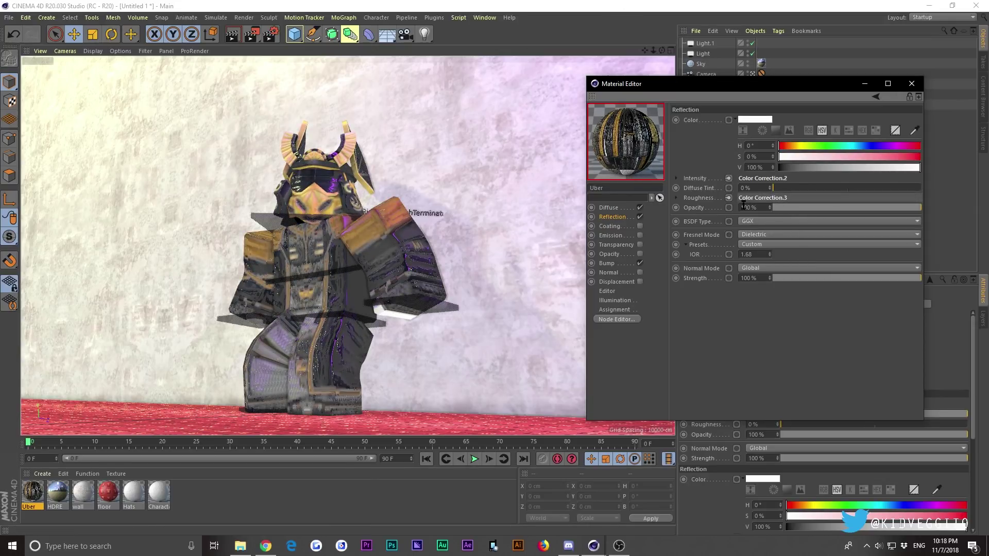
# Raise the Value of the reflection roughness's color correction, keep the Custom IOR preset and close the material editor
pyautogui.click(803, 198)
pyautogui.moveTo(884, 238); pyautogui.dragTo(901, 238)
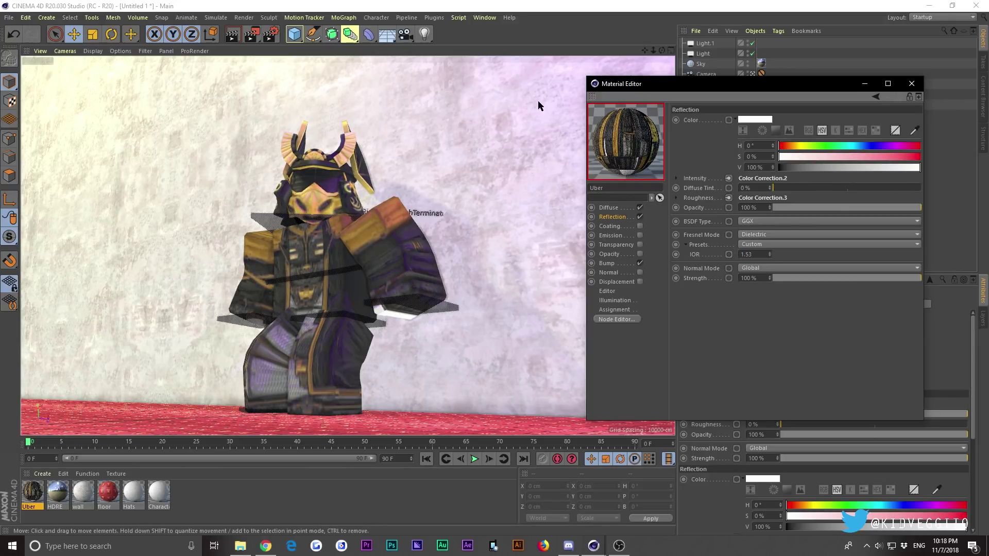
pyautogui.click(775, 244)
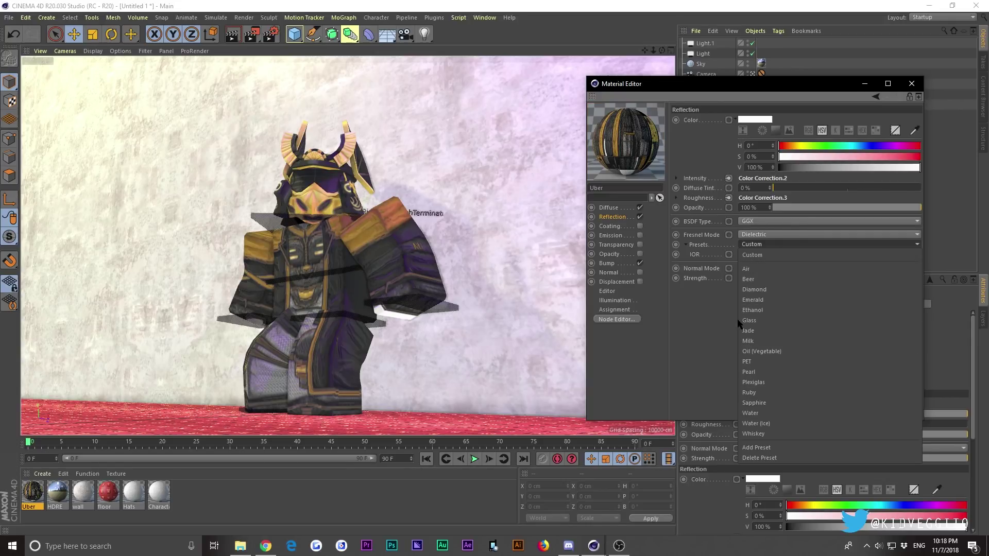
pyautogui.click(707, 306)
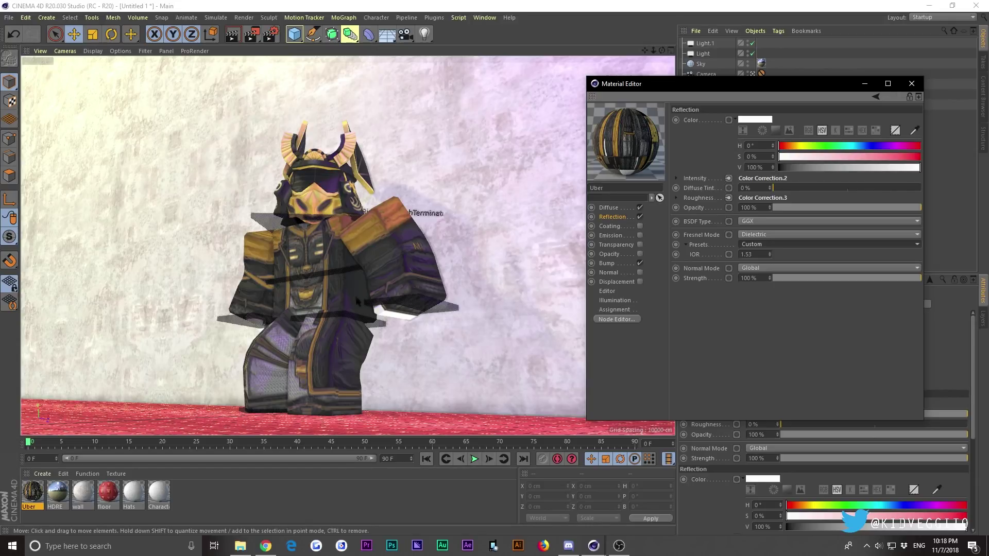
pyautogui.moveTo(261, 34); pyautogui.dragTo(288, 45)
pyautogui.click(911, 83)
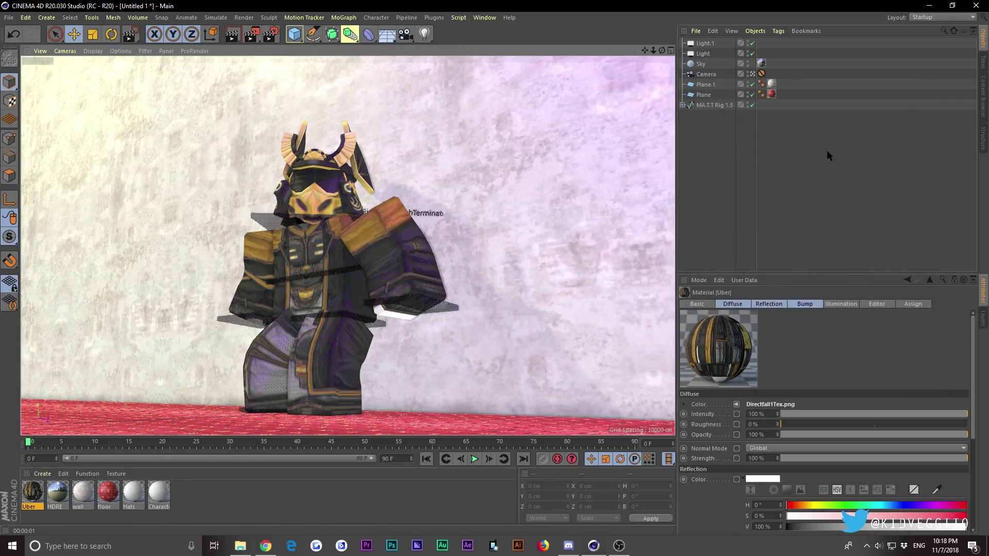
# Select all polygons of the dark visor on the character's helmet in polygon mode with Live Selection
pyautogui.scroll(-4, 349, 246)
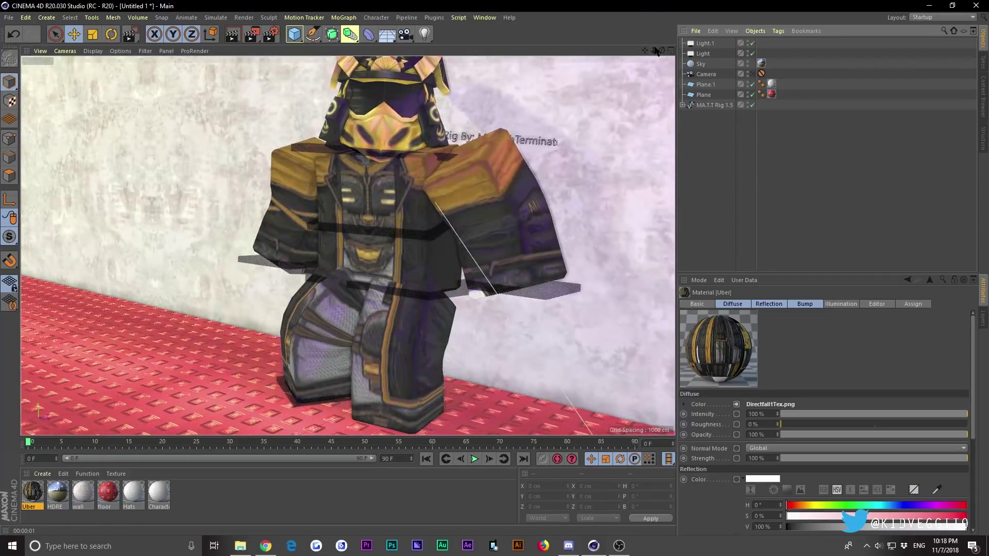
pyautogui.scroll(-8, 348, 246)
pyautogui.scroll(5, 348, 246)
pyautogui.scroll(-6, 348, 246)
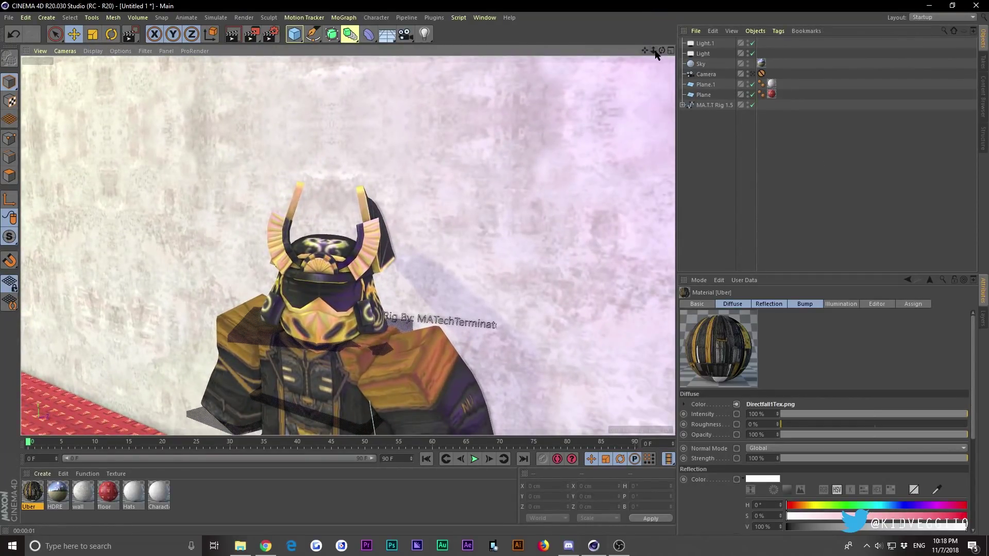
pyautogui.keyDown('alt'); pyautogui.moveTo(348, 246); pyautogui.dragTo(155, 206); pyautogui.keyUp('alt')
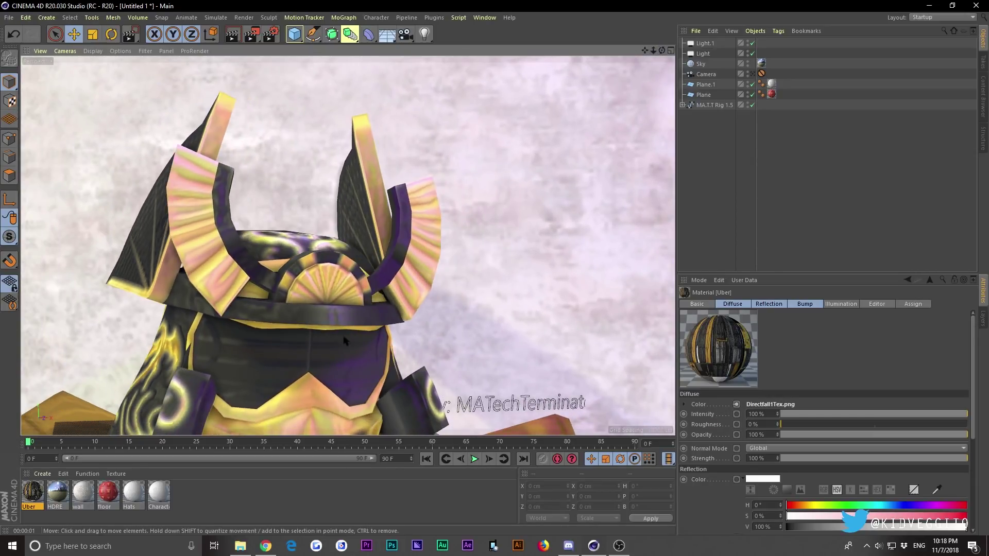
pyautogui.click(101, 190)
pyautogui.click(10, 175)
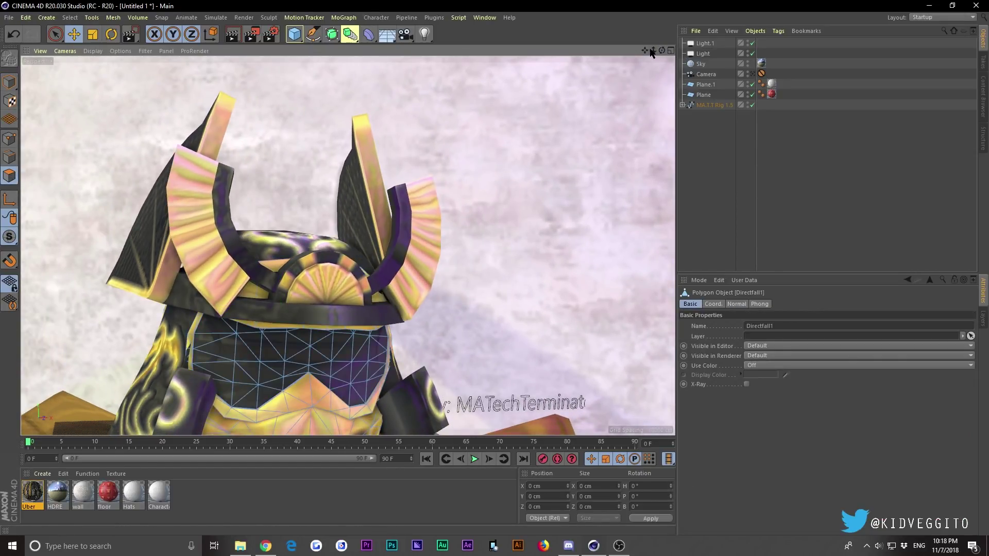
pyautogui.scroll(-5, 348, 246)
pyautogui.scroll(-6, 242, 327)
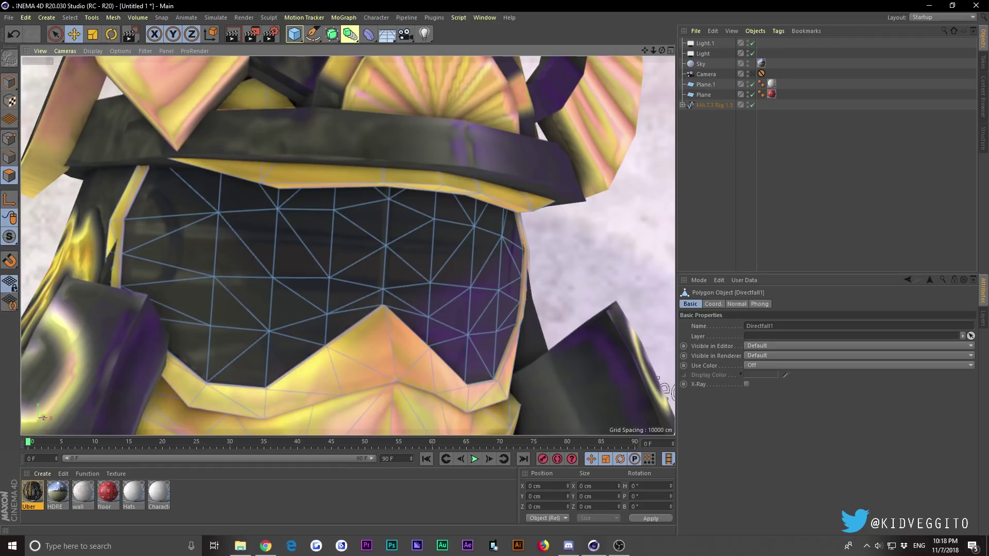
pyautogui.click(54, 33)
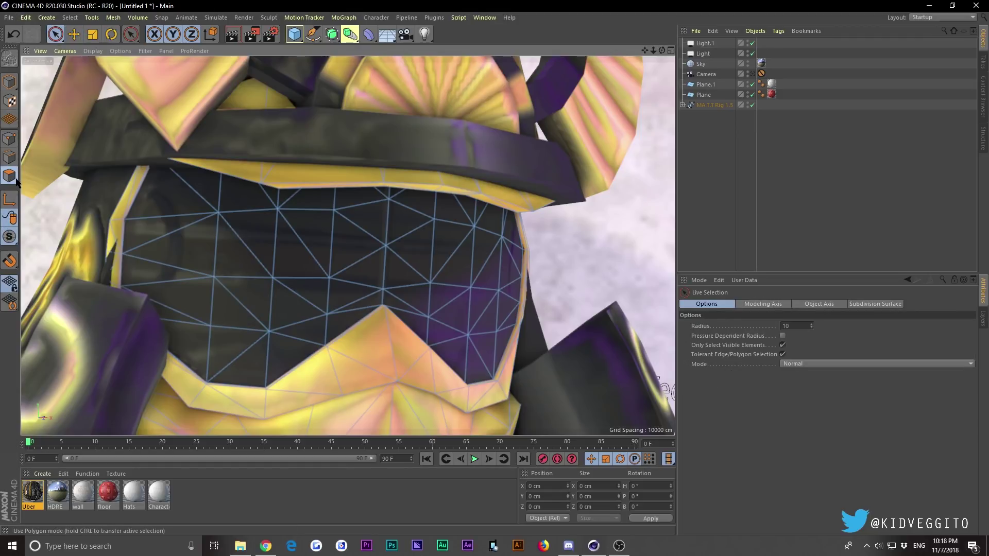
pyautogui.moveTo(170, 186)
pyautogui.mouseDown()
pyautogui.moveTo(186, 328)
pyautogui.moveTo(231, 349)
pyautogui.moveTo(286, 331)
pyautogui.moveTo(223, 226)
pyautogui.moveTo(328, 217)
pyautogui.moveTo(277, 205)
pyautogui.mouseUp()
pyautogui.moveTo(323, 255)
pyautogui.mouseDown()
pyautogui.moveTo(360, 309)
pyautogui.moveTo(381, 245)
pyautogui.moveTo(347, 215)
pyautogui.moveTo(403, 196)
pyautogui.moveTo(397, 287)
pyautogui.moveTo(471, 344)
pyautogui.moveTo(508, 232)
pyautogui.moveTo(457, 218)
pyautogui.moveTo(466, 316)
pyautogui.moveTo(448, 299)
pyautogui.mouseUp()
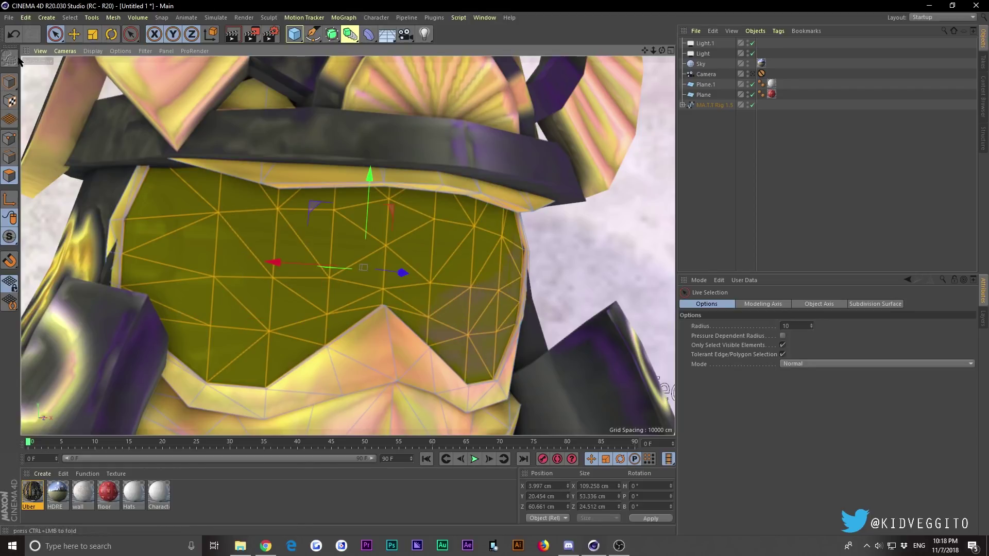
# Create a new Uber material for the visor, open it for editing and disable its Diffuse layer
pyautogui.click(52, 475)
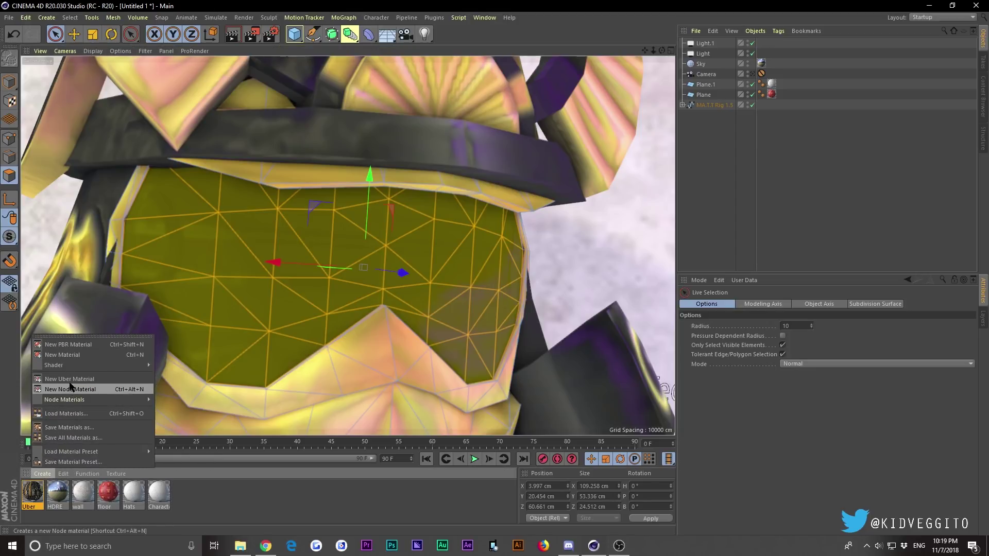
pyautogui.moveTo(72, 403)
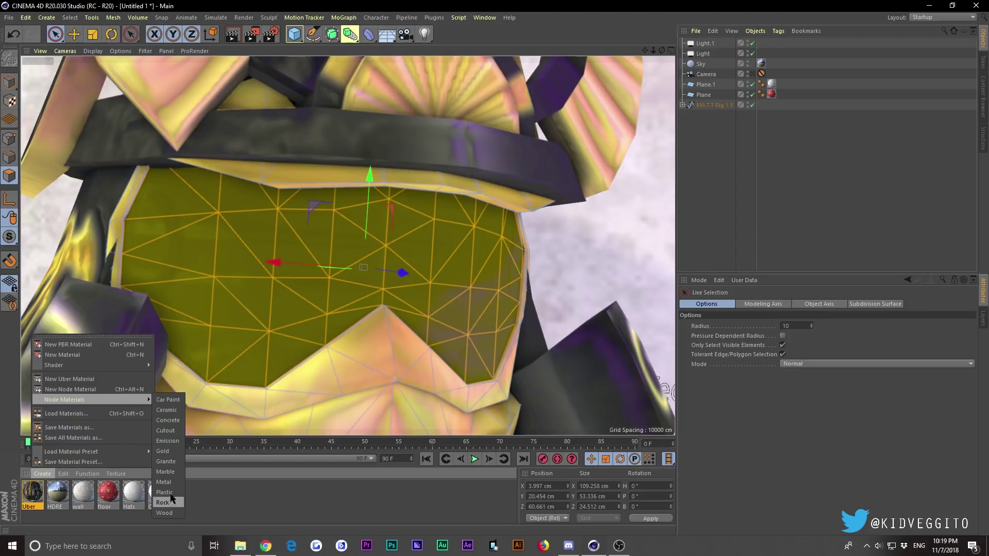
pyautogui.click(82, 380)
pyautogui.click(30, 494)
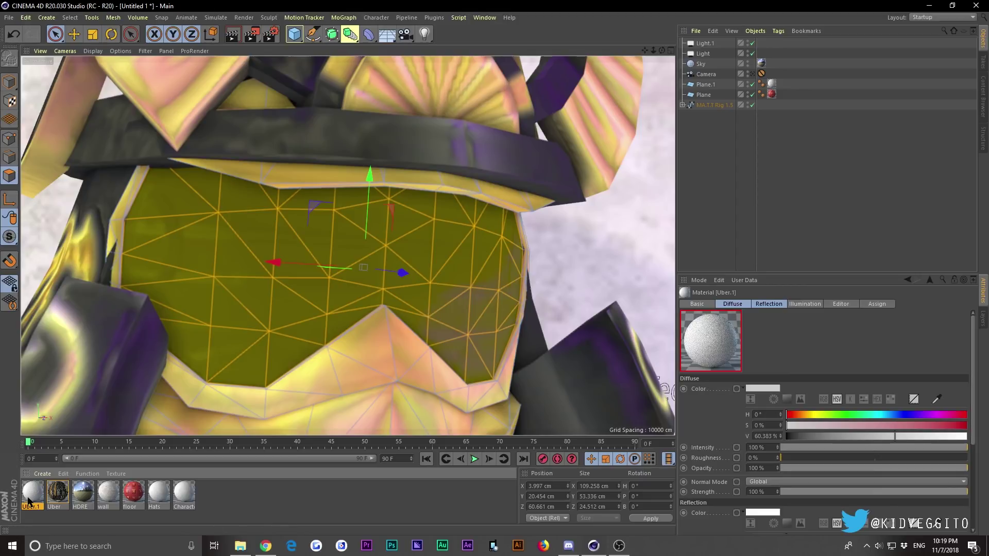
pyautogui.doubleClick(31, 494)
pyautogui.click(207, 177)
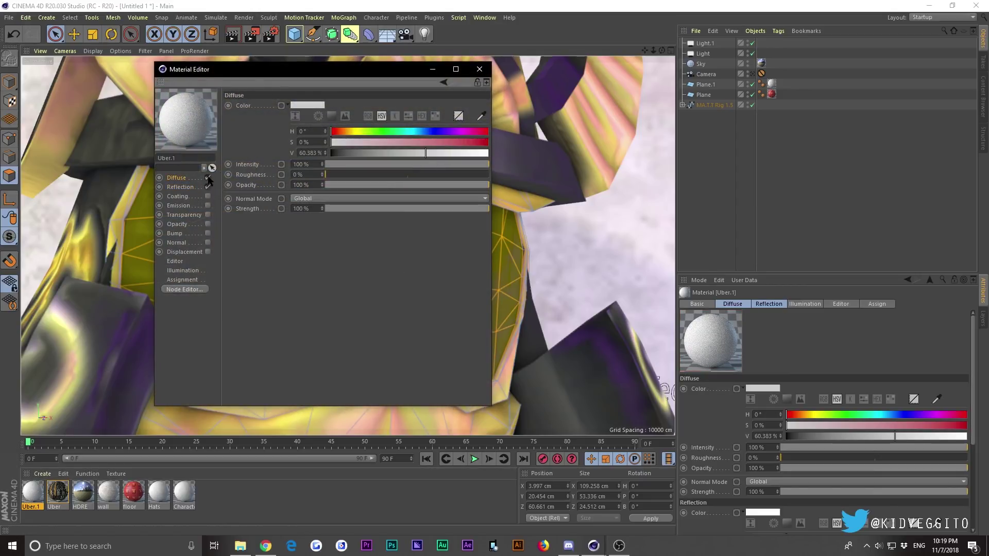
# Set the new material's reflection roughness to 0% and its IOR to 2.21
pyautogui.click(200, 187)
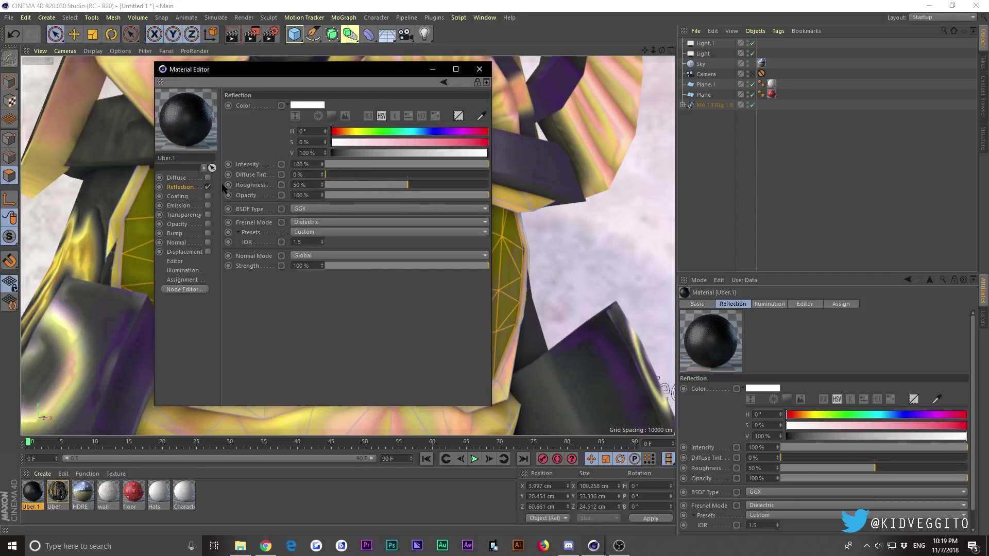
pyautogui.moveTo(369, 181); pyautogui.dragTo(326, 184)
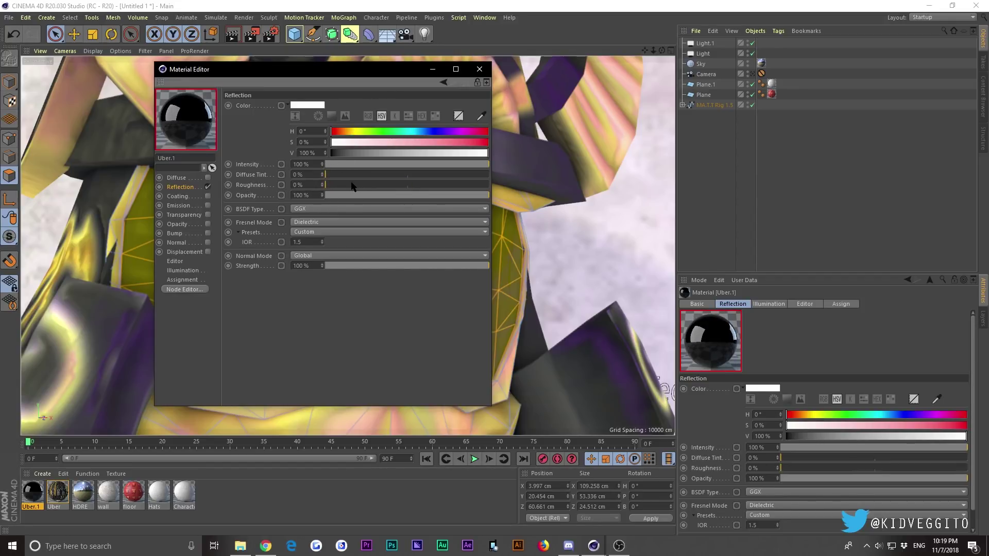
pyautogui.moveTo(322, 243); pyautogui.dragTo(322, 240)
# Tint the new material's reflection yellow with hue 49° and saturation 65%, and close the material editor
pyautogui.click(353, 131)
pyautogui.click(388, 142)
pyautogui.moveTo(404, 143); pyautogui.dragTo(432, 142)
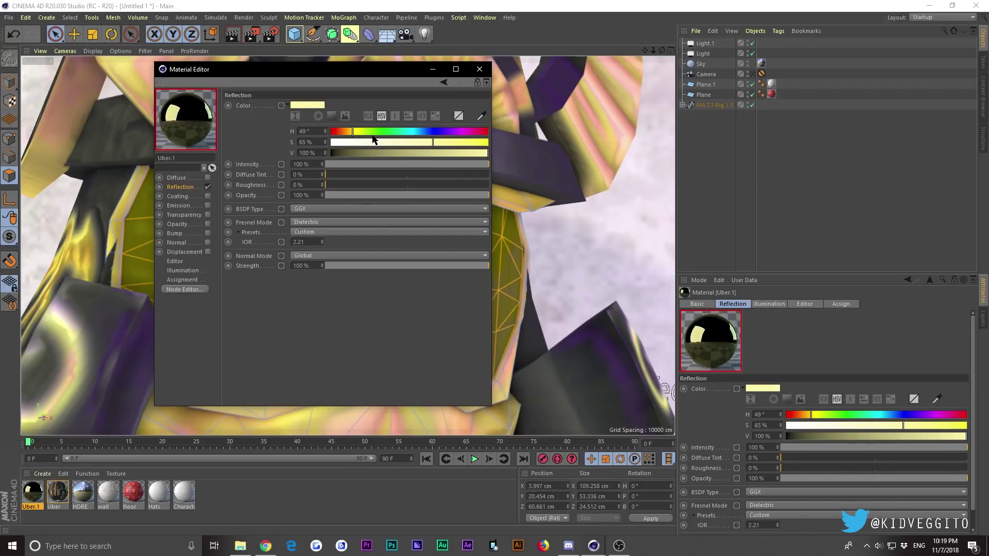
pyautogui.click(479, 68)
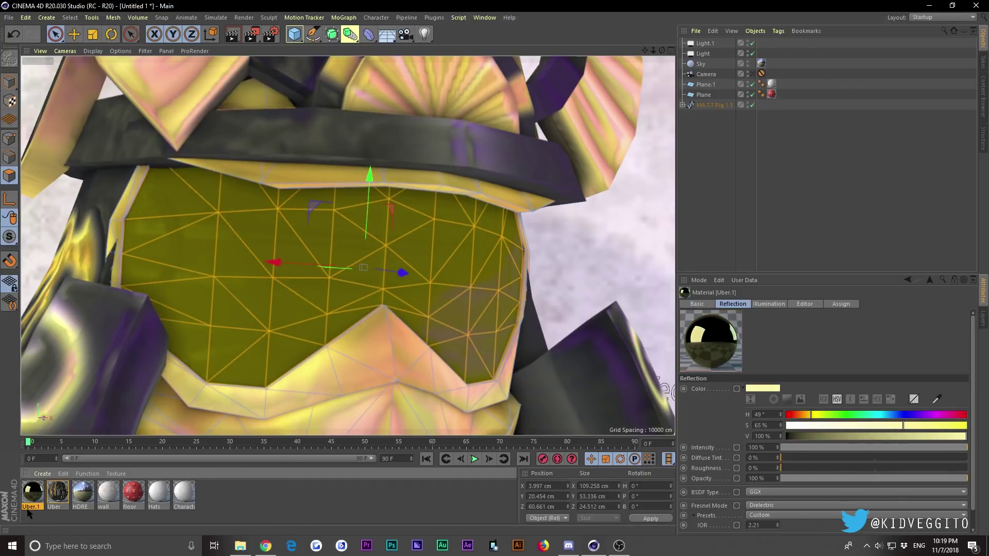
# Apply the yellow reflective material to the selected visor polygons and deselect the helmet mesh
pyautogui.moveTo(222, 308); pyautogui.dragTo(228, 299)
pyautogui.click(571, 225)
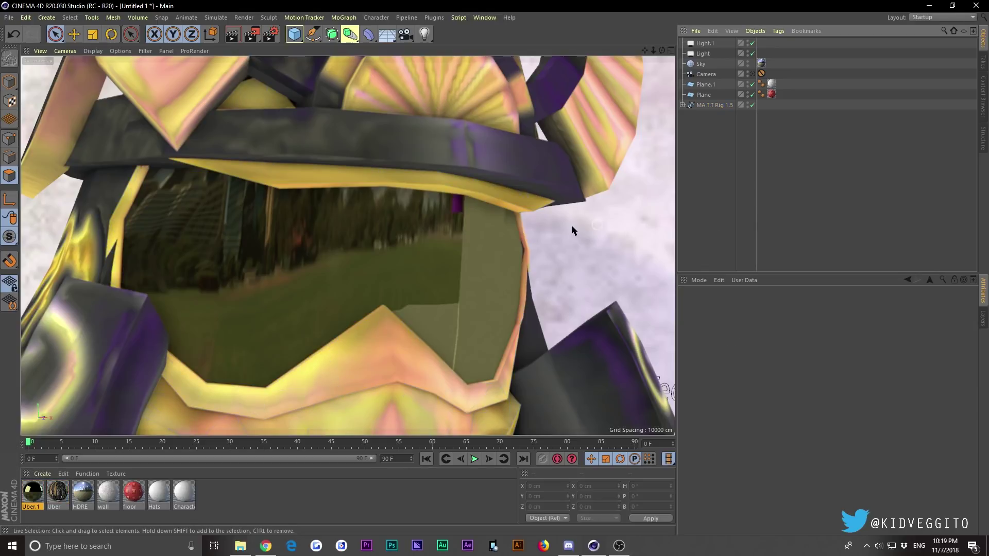
pyautogui.click(641, 233)
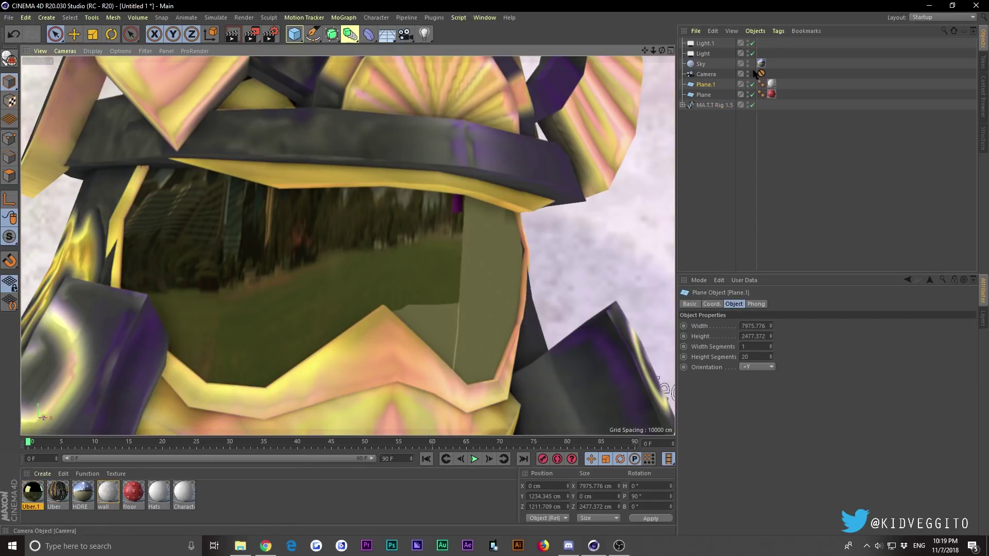
# Render a preview region covering the whole character in the scene camera view
pyautogui.scroll(-10, 460, 262)
pyautogui.click(233, 34)
pyautogui.click(330, 46)
pyautogui.moveTo(206, 111); pyautogui.dragTo(463, 412)
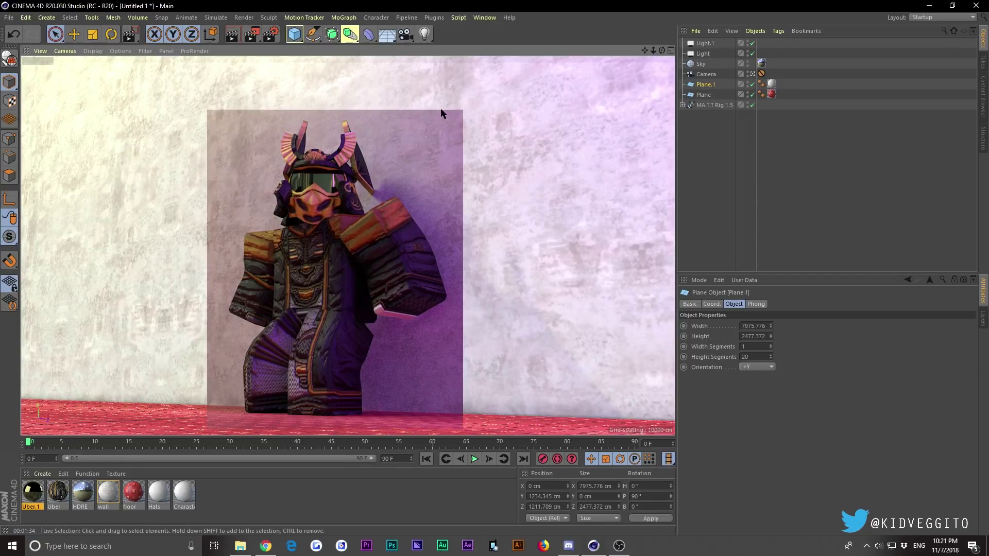
# Outside the scene camera, move the character's left foot goal outward to about X 48 cm, Y 22 cm, Z -52 cm
pyautogui.click(74, 33)
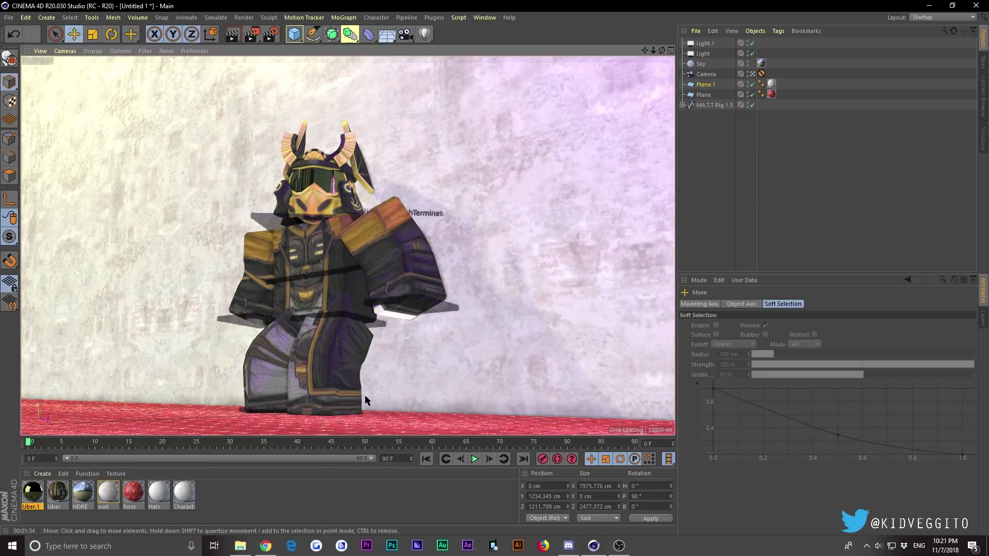
pyautogui.click(327, 375)
pyautogui.click(752, 74)
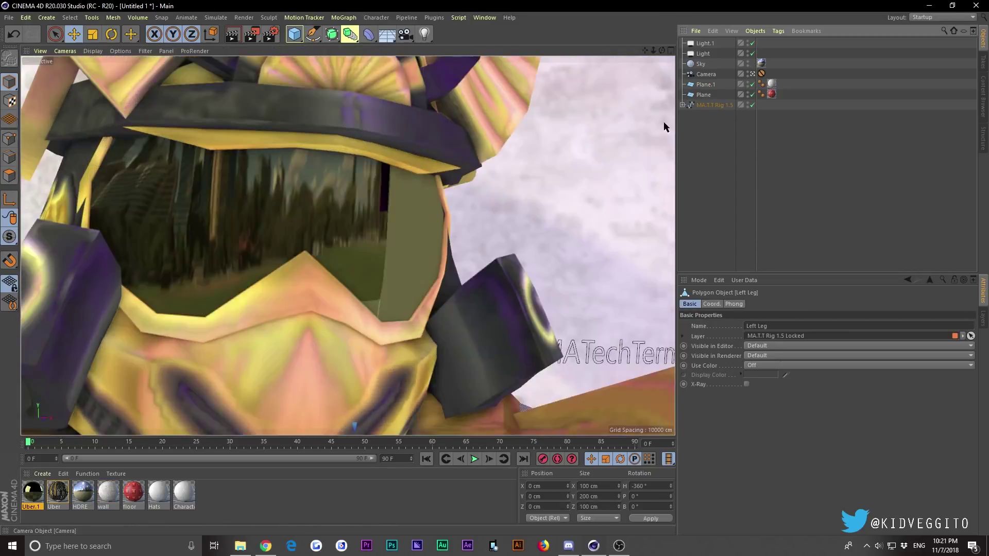
pyautogui.moveTo(653, 51); pyautogui.dragTo(640, 2)
pyautogui.moveTo(349, 247); pyautogui.dragTo(362, 218)
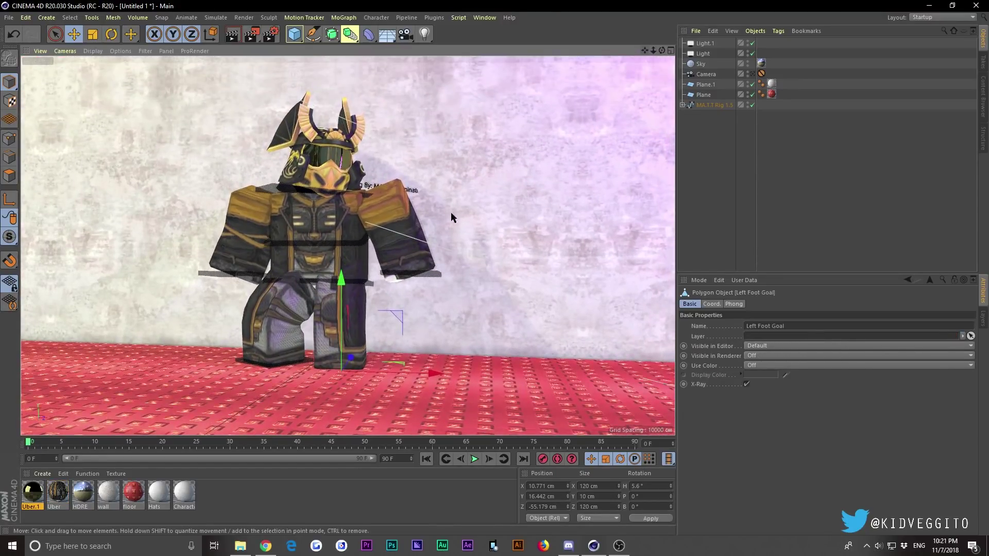
pyautogui.moveTo(653, 51); pyautogui.dragTo(646, 17)
pyautogui.moveTo(335, 337); pyautogui.dragTo(389, 404)
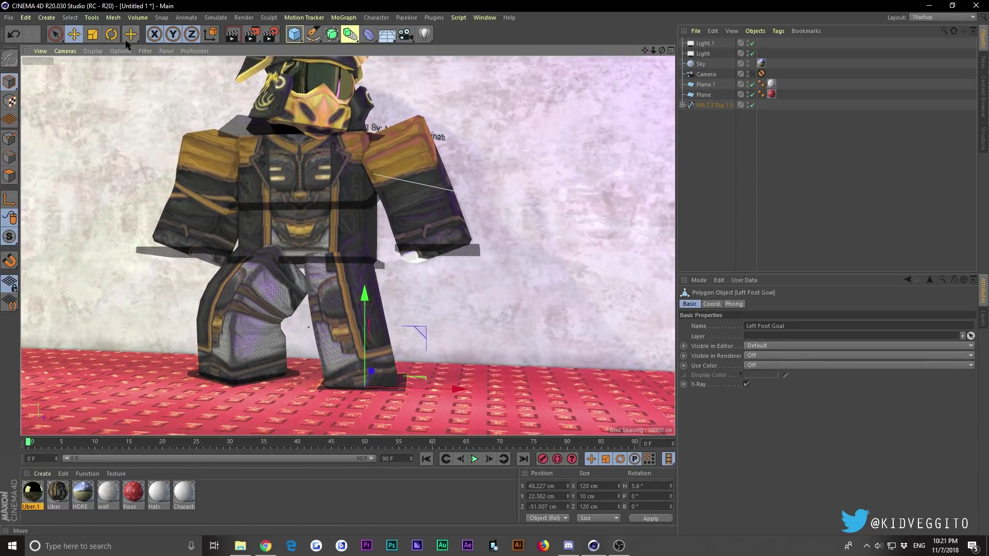
# Rotate the left foot goal outward to a heading of about 28°, return to the scene camera view and deselect it
pyautogui.press('r')
pyautogui.moveTo(355, 403); pyautogui.dragTo(375, 412)
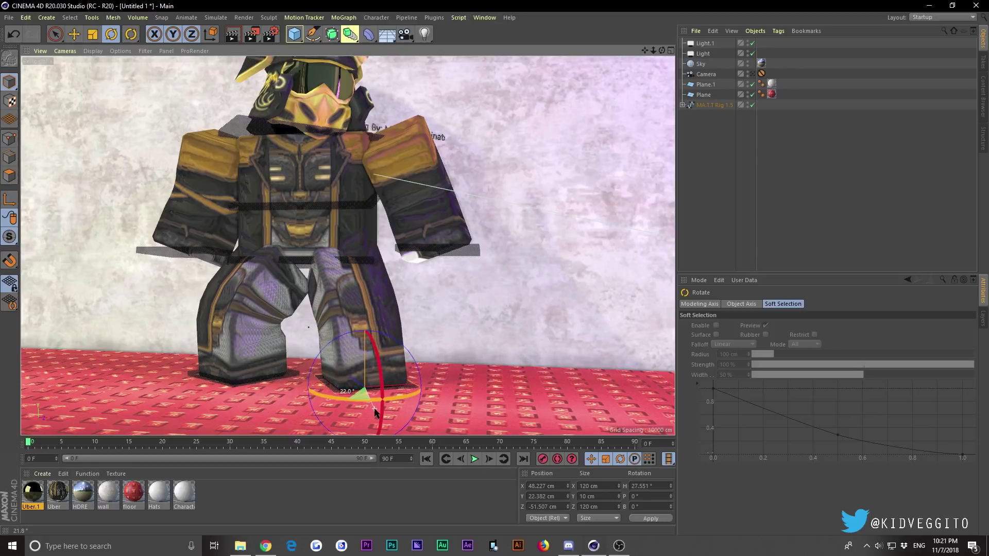
pyautogui.click(752, 73)
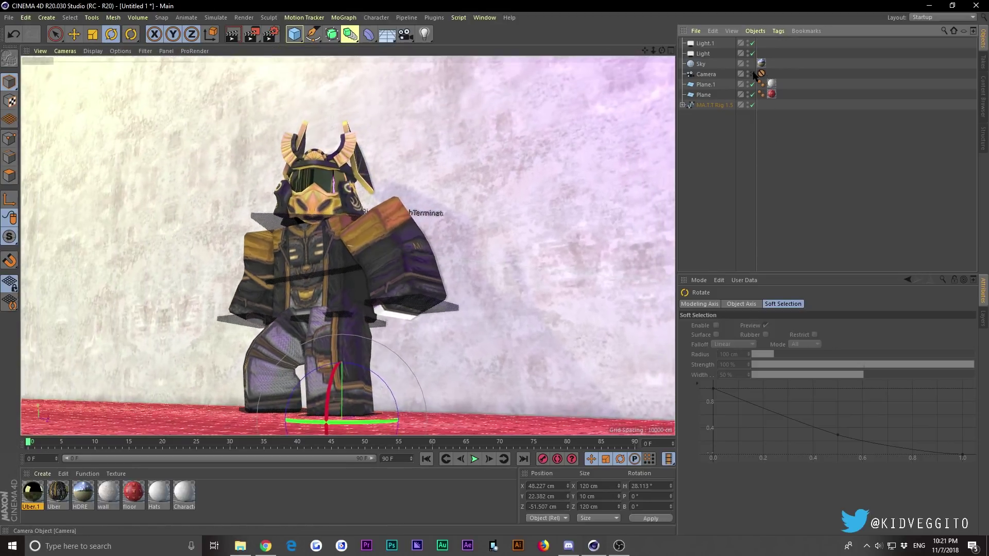
pyautogui.click(764, 186)
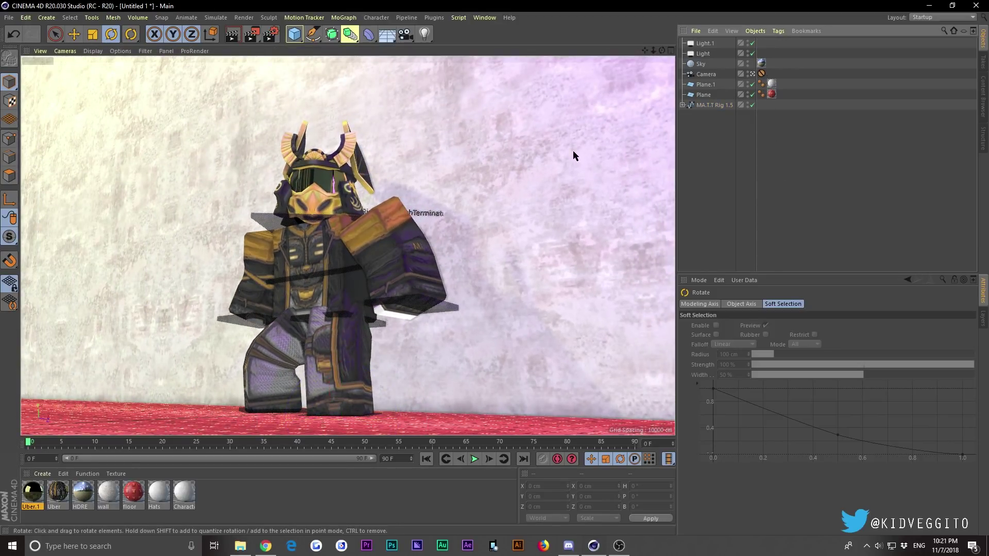
# Turn the character's head about its vertical axis toward the raised arm's side and deselect it
pyautogui.click(297, 219)
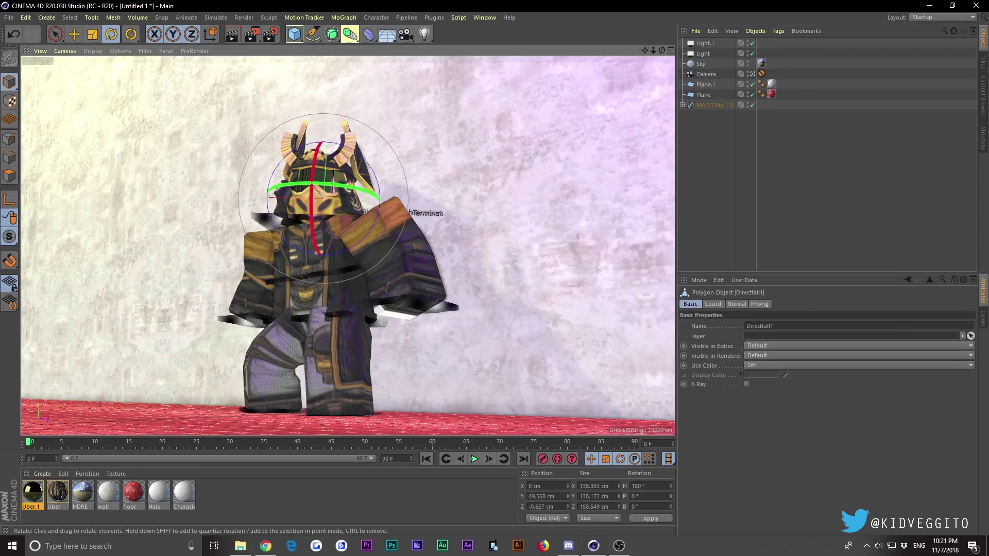
pyautogui.moveTo(299, 217); pyautogui.dragTo(327, 219)
pyautogui.click(841, 141)
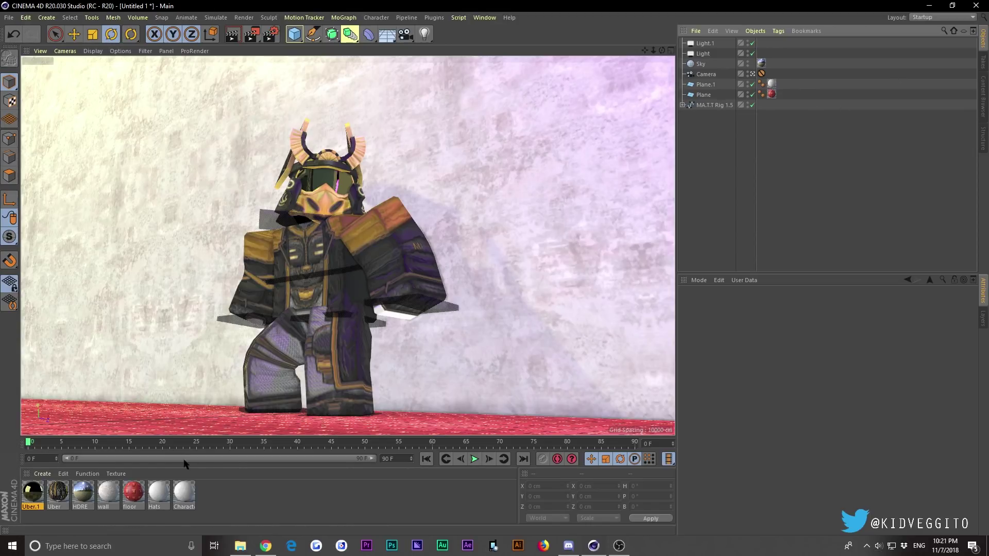
# Examine the floor material's reflection settings and the available texture folders in ROBLOX TEXTURES in File Explorer
pyautogui.click(43, 474)
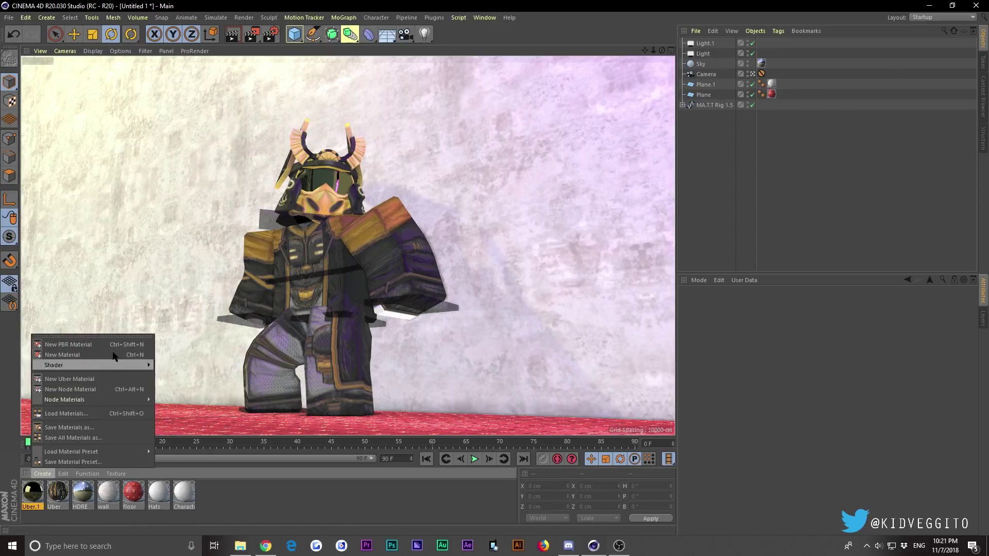
pyautogui.click(330, 483)
pyautogui.doubleClick(133, 491)
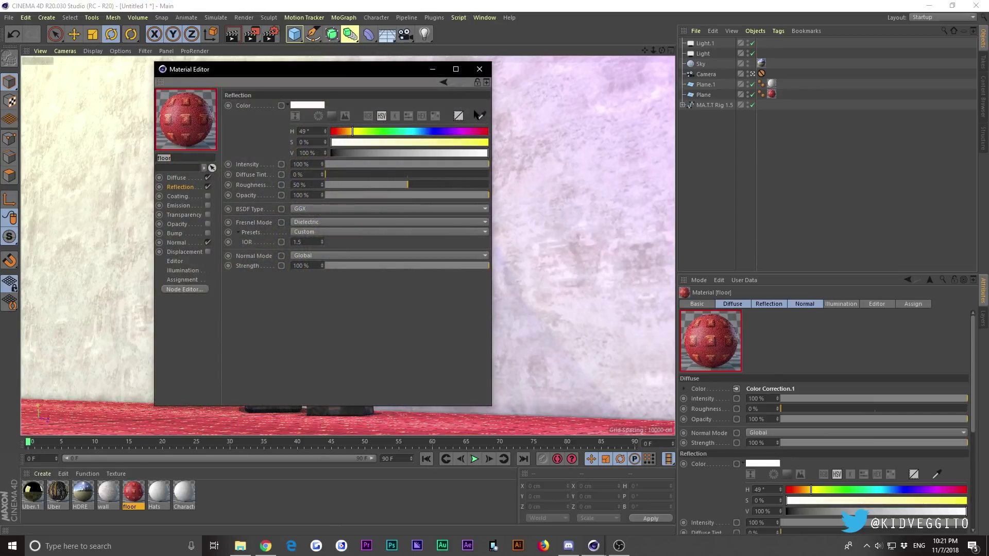
pyautogui.click(480, 69)
pyautogui.click(240, 546)
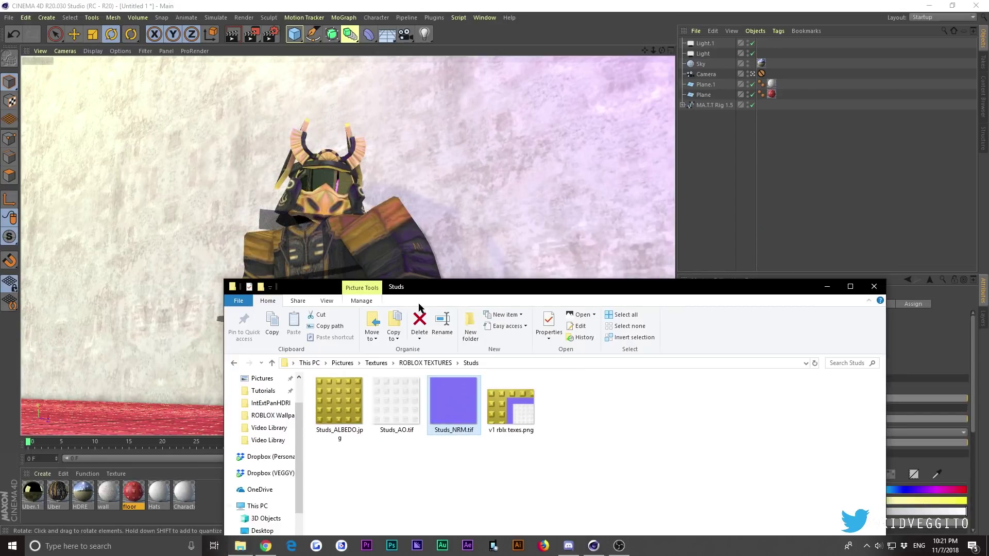
pyautogui.click(426, 363)
pyautogui.moveTo(431, 287); pyautogui.dragTo(667, 133)
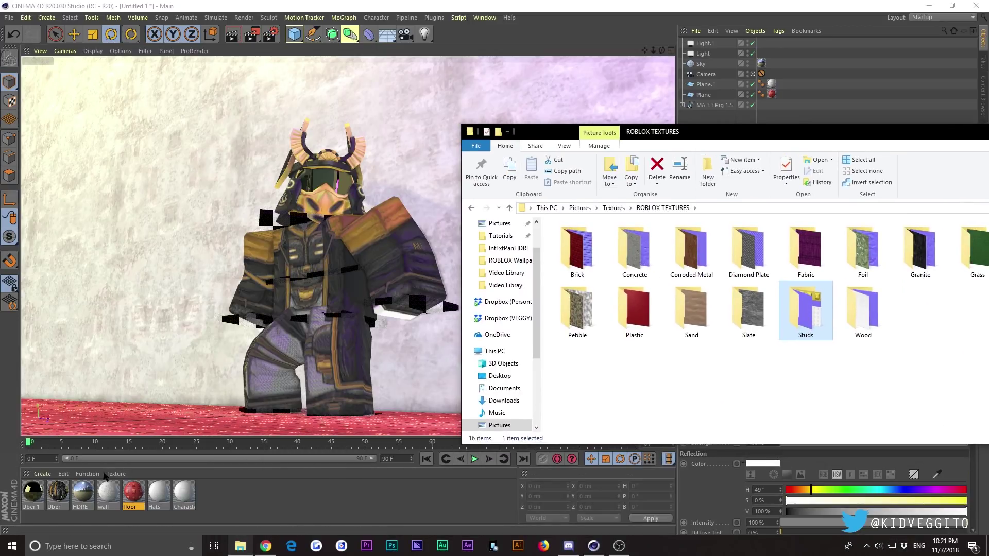
pyautogui.click(43, 474)
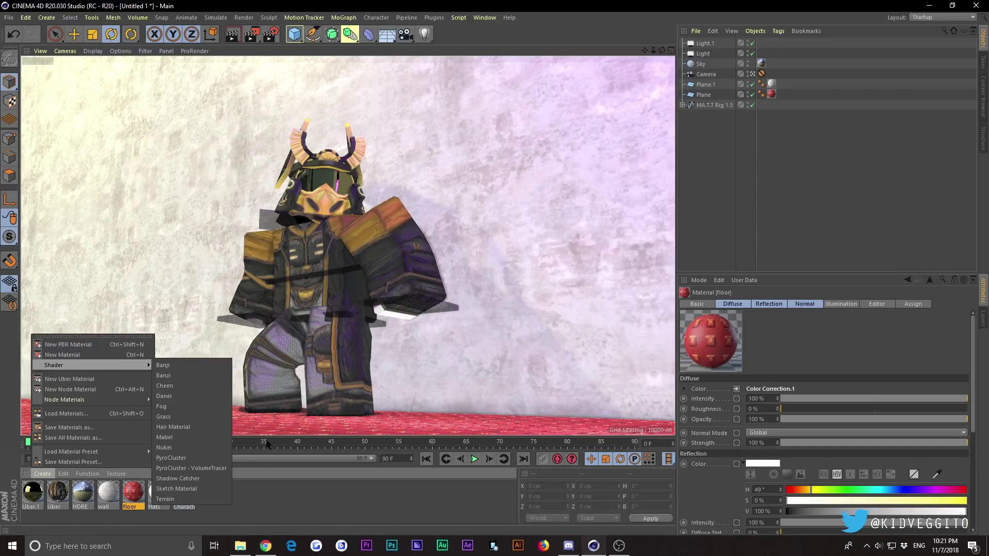
pyautogui.click(350, 403)
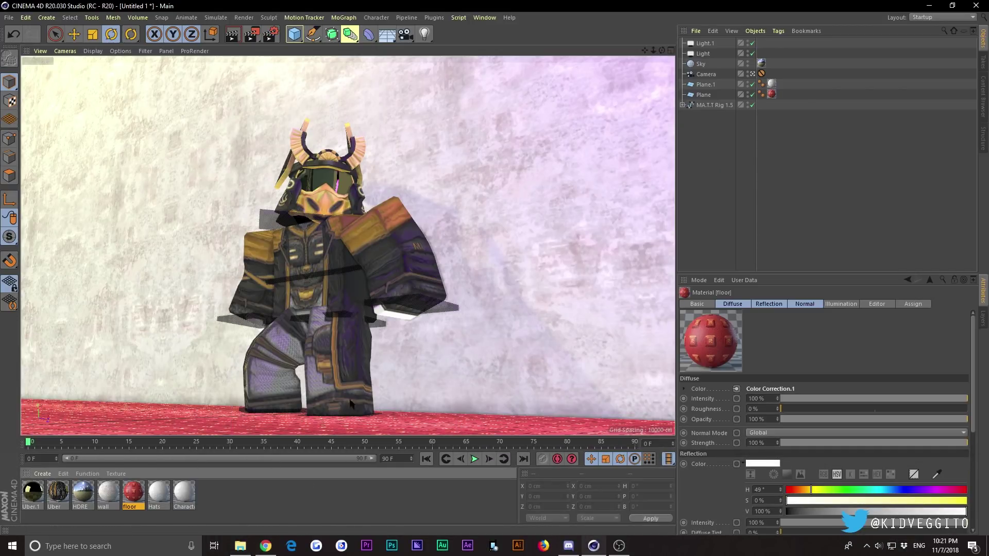
# Examine the sampler choices of the Physical renderer in the render settings
pyautogui.click(711, 77)
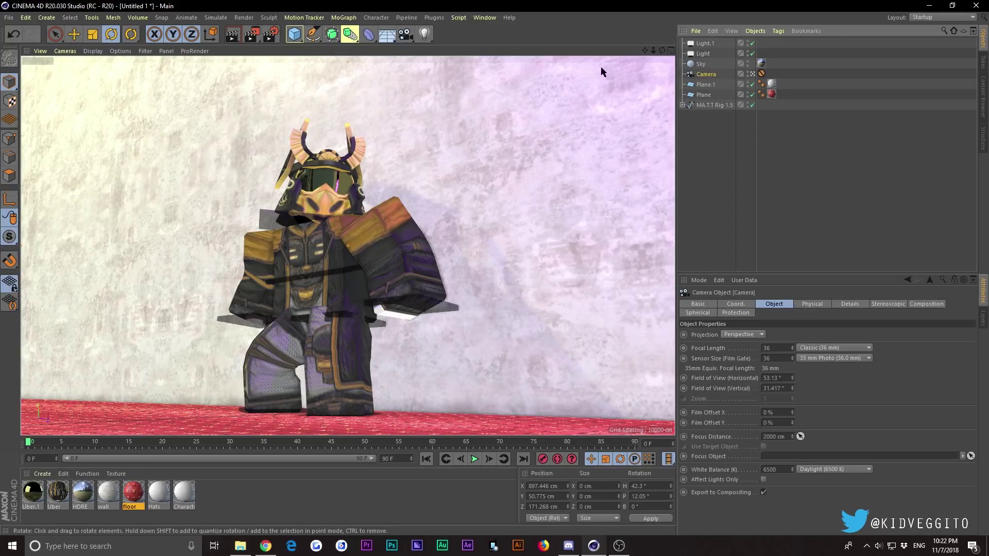
pyautogui.click(270, 34)
pyautogui.click(301, 128)
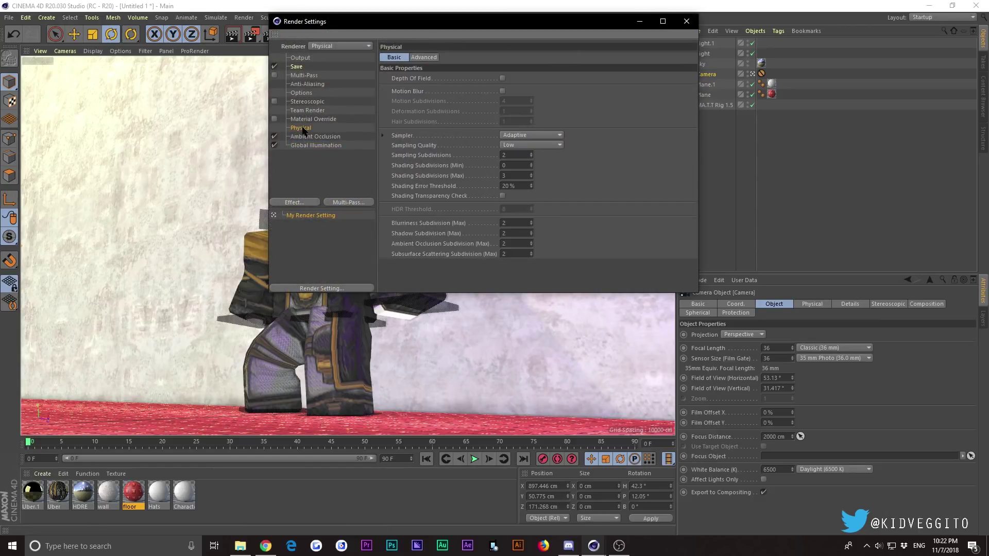
pyautogui.click(538, 136)
pyautogui.click(538, 137)
pyautogui.click(547, 138)
pyautogui.click(566, 133)
pyautogui.click(547, 140)
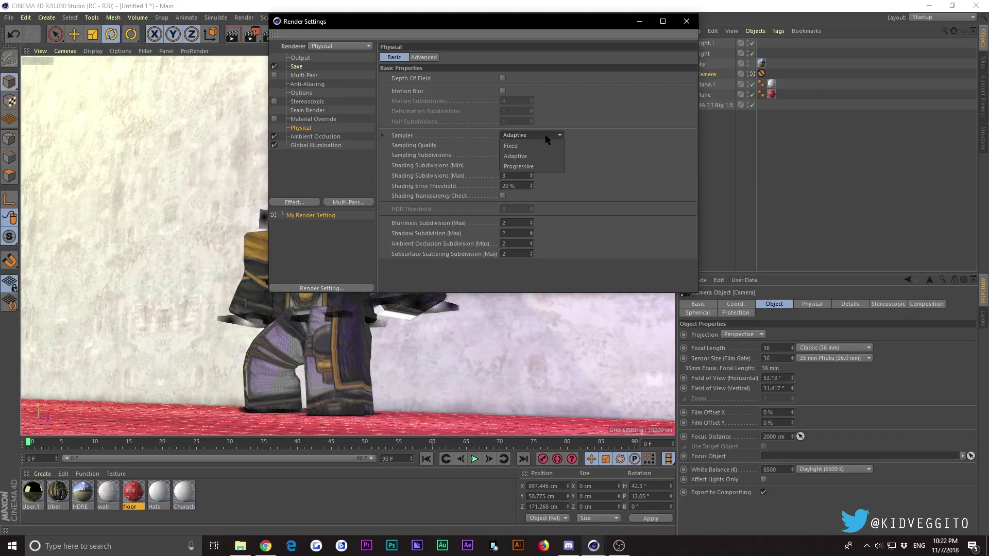
pyautogui.click(565, 131)
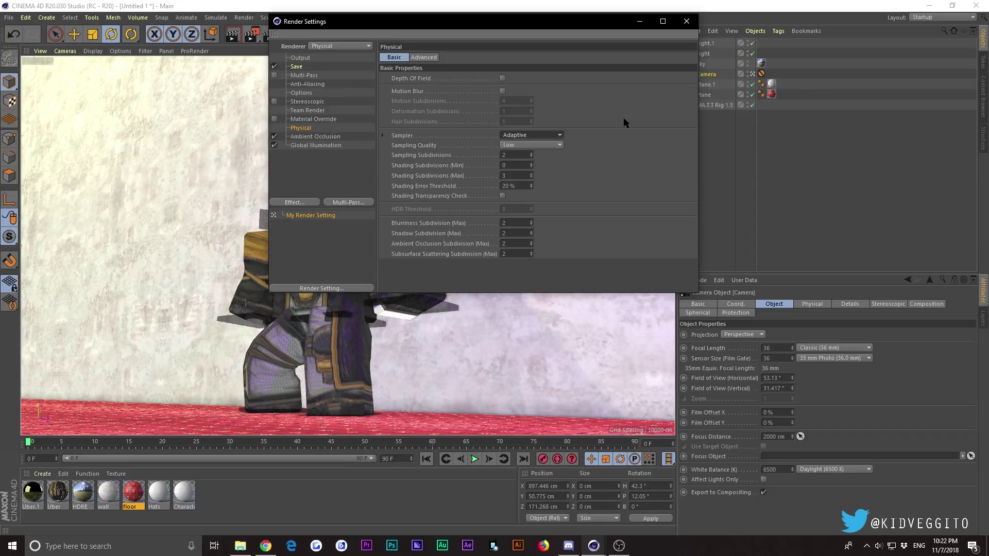
pyautogui.click(519, 135)
# Set the Physical renderer's sampling quality to Medium
pyautogui.click(557, 145)
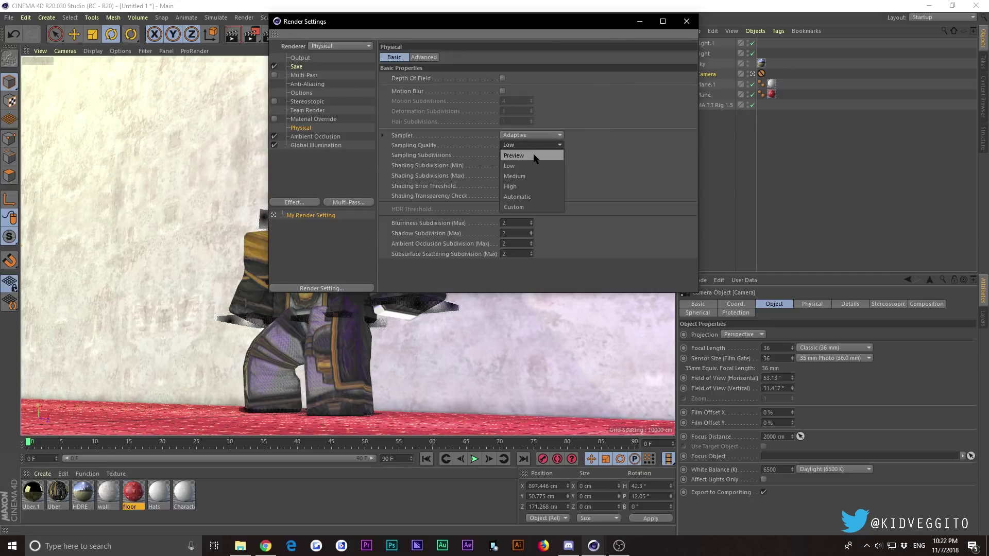
pyautogui.click(528, 177)
pyautogui.click(547, 146)
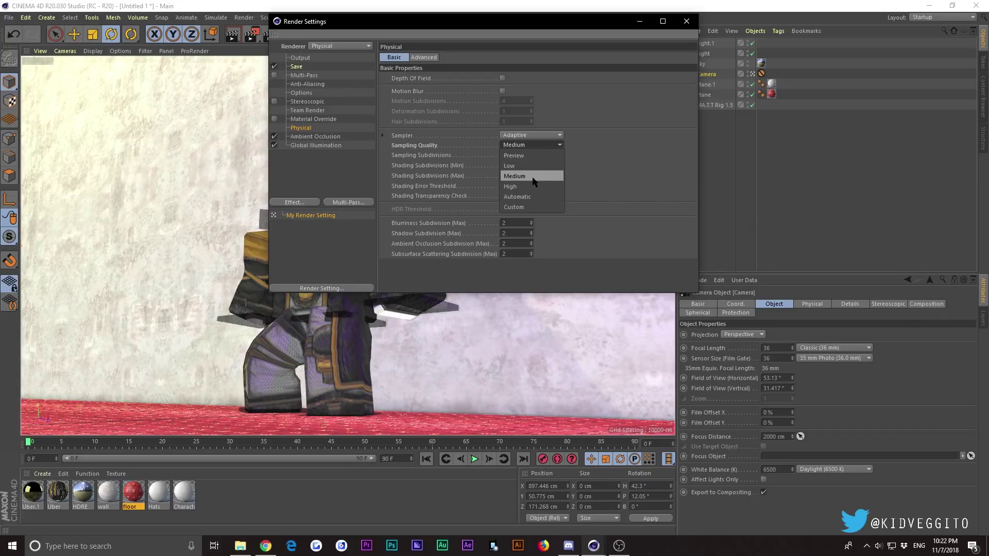
pyautogui.click(541, 175)
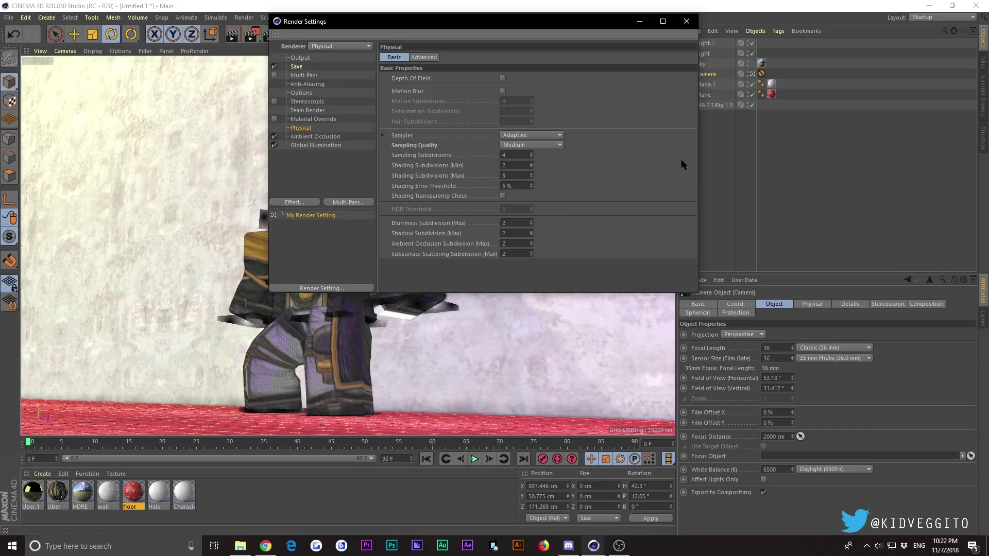
# Enable Depth Of Field for the Physical renderer and close the render settings
pyautogui.click(322, 153)
pyautogui.click(303, 128)
pyautogui.click(502, 78)
pyautogui.click(687, 22)
pyautogui.click(770, 185)
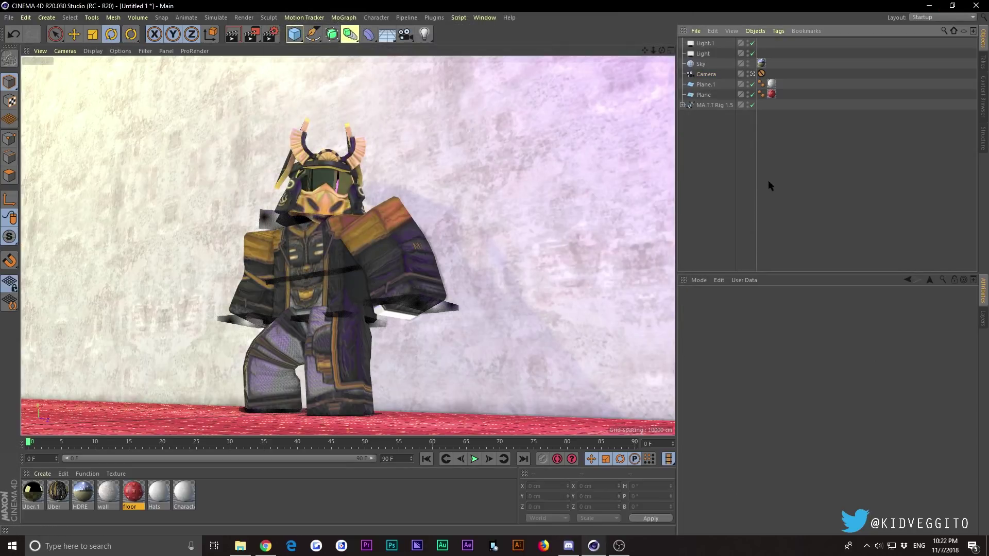
# Set the camera's focus distance by picking the base of the character's helmet in the view, and deselect the camera
pyautogui.click(706, 74)
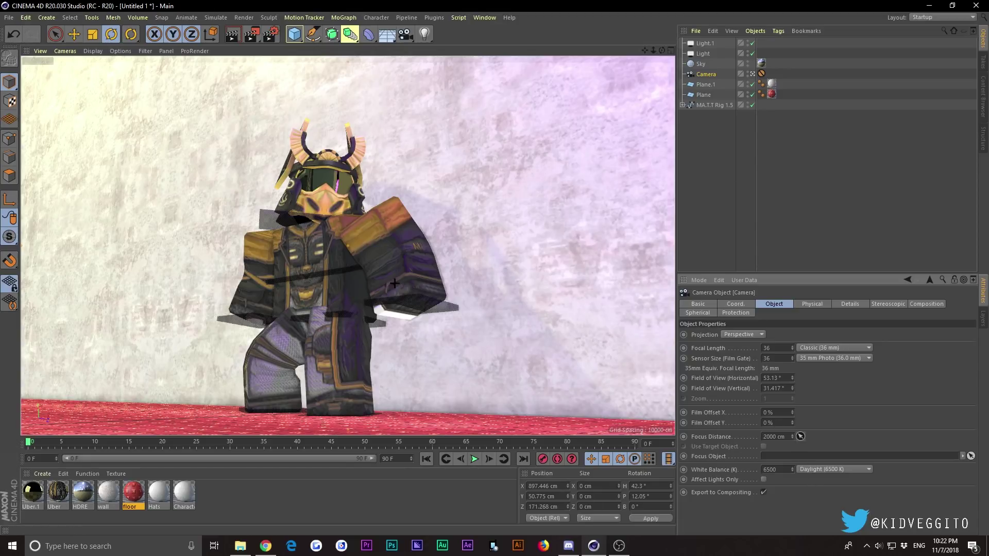
pyautogui.click(322, 217)
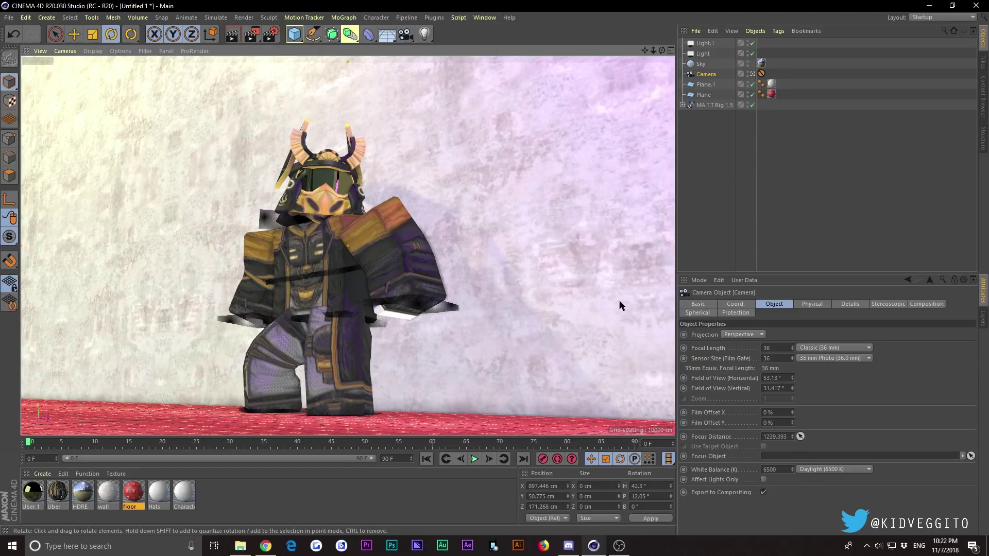
pyautogui.click(761, 169)
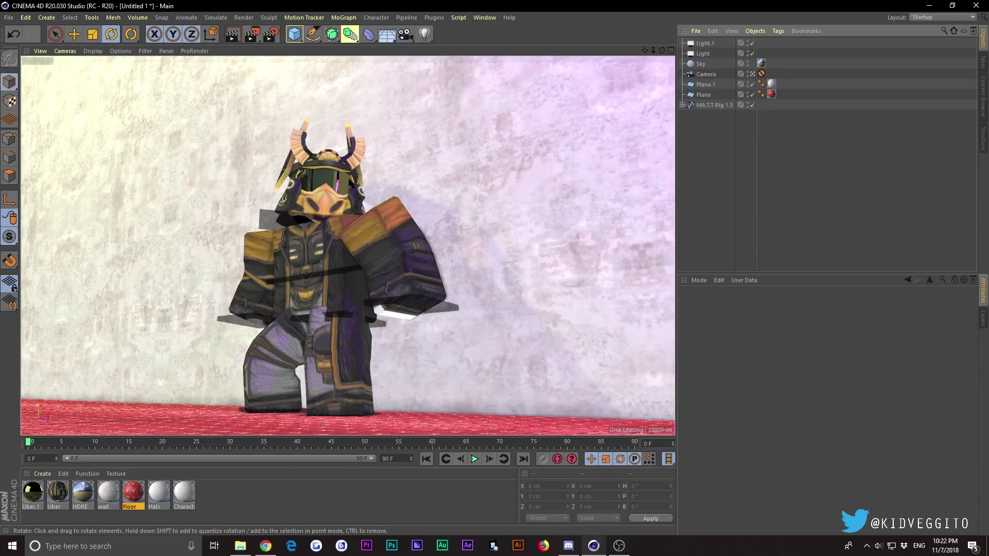
# Set the camera's physical F-Stop to 0.2 and deselect the camera
pyautogui.click(705, 74)
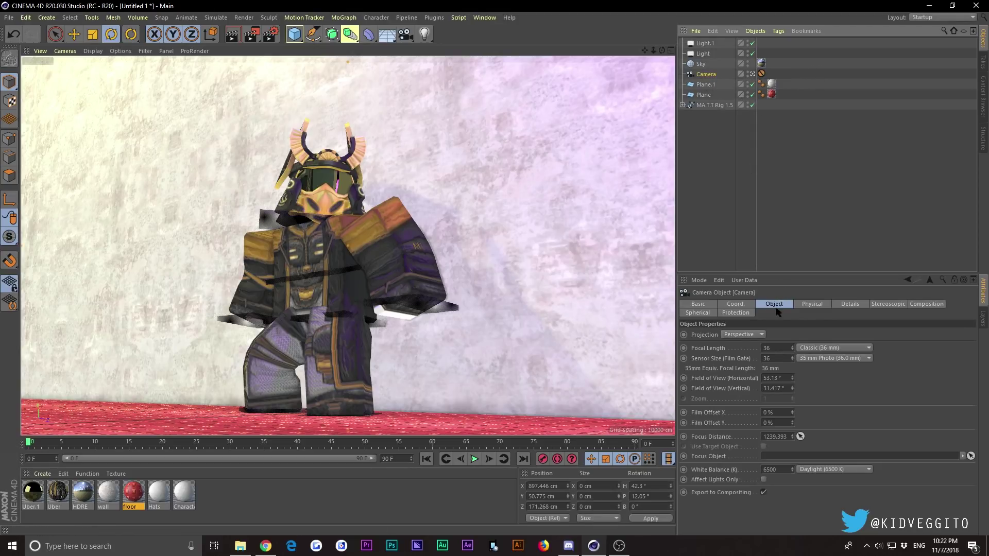
pyautogui.click(801, 305)
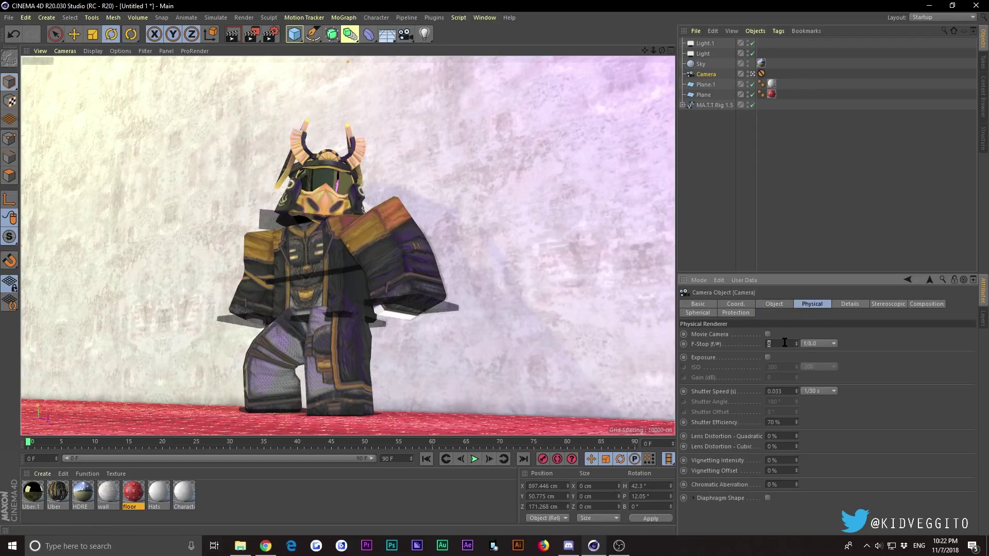
pyautogui.write('0.3')
pyautogui.press('Return')
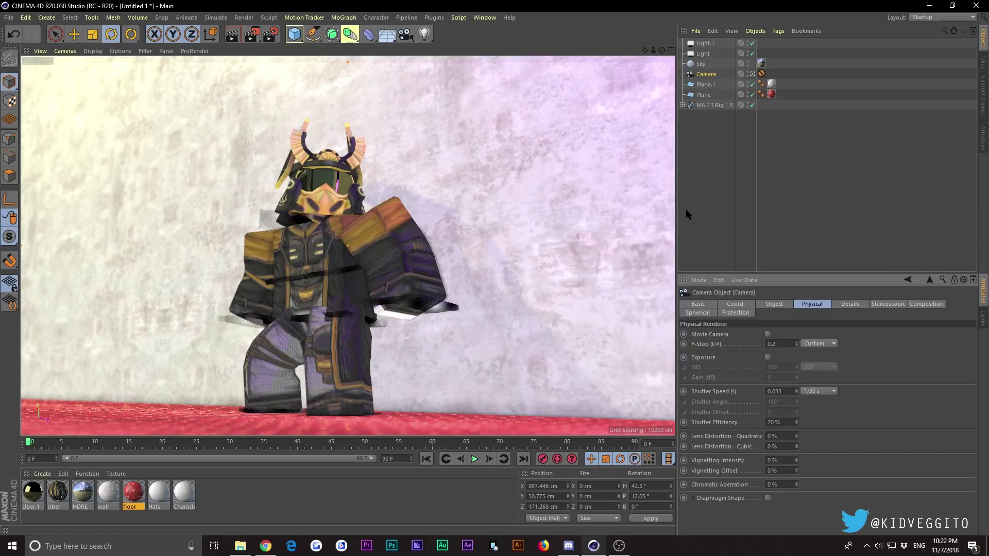
pyautogui.click(833, 203)
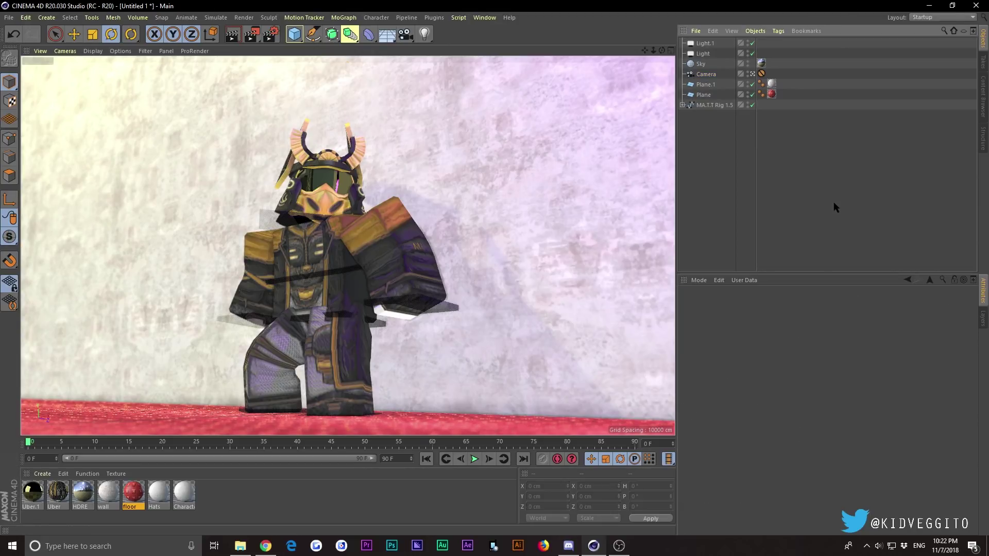
# Lock the output aspect ratio, set the render size to 1920 x 1080 pixels and close the render settings
pyautogui.click(270, 34)
pyautogui.click(319, 156)
pyautogui.click(309, 132)
pyautogui.click(307, 61)
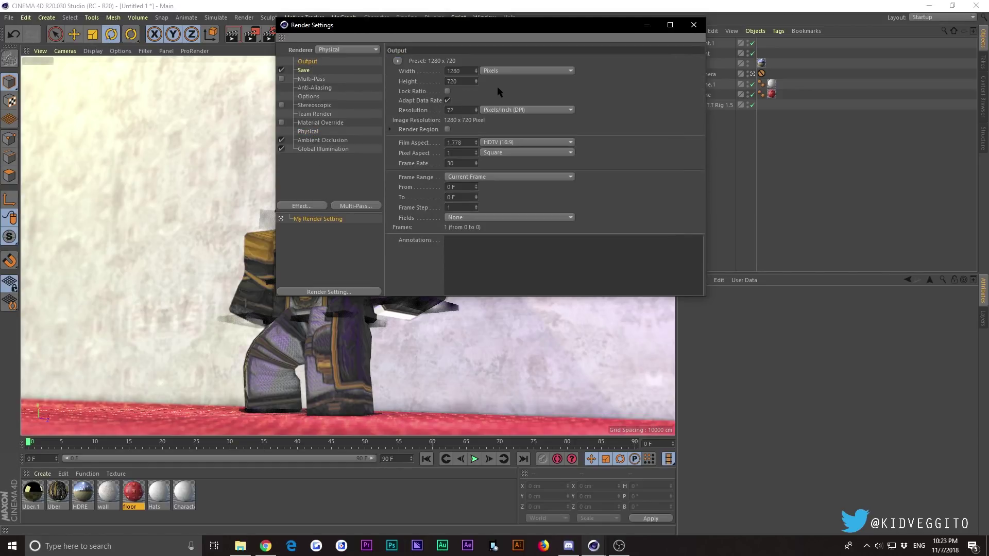
pyautogui.click(448, 91)
pyautogui.click(454, 71)
pyautogui.write('1920')
pyautogui.press('Return')
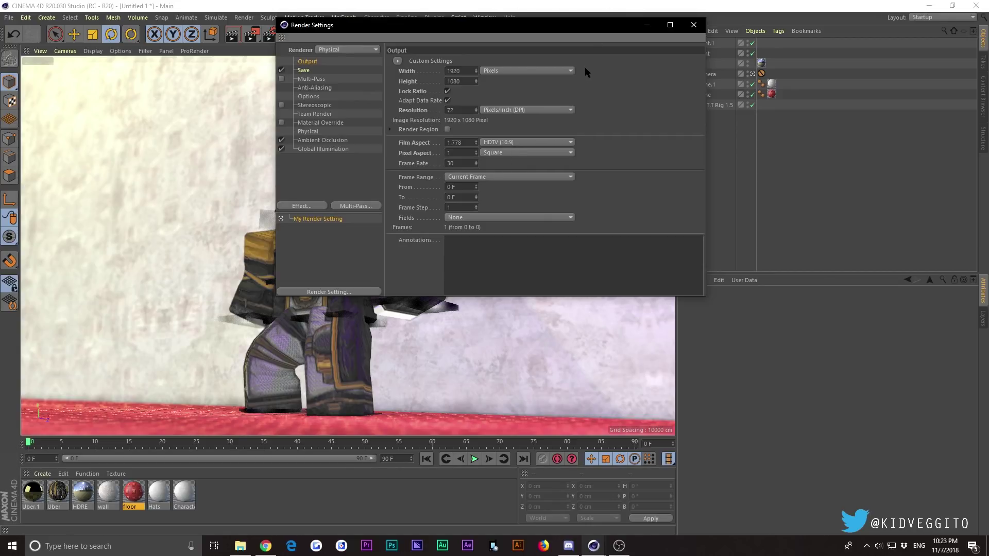
pyautogui.moveTo(505, 33); pyautogui.dragTo(703, 75)
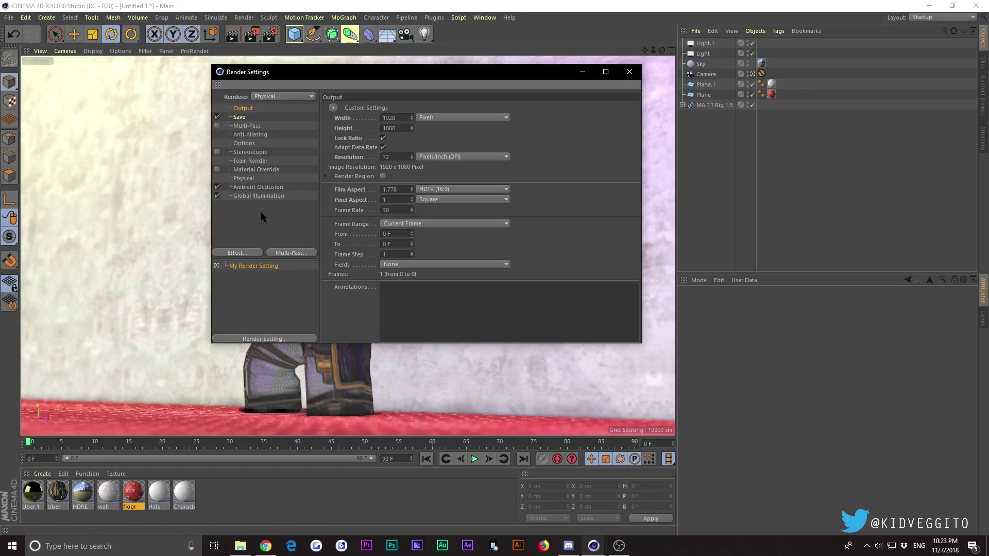
pyautogui.click(629, 71)
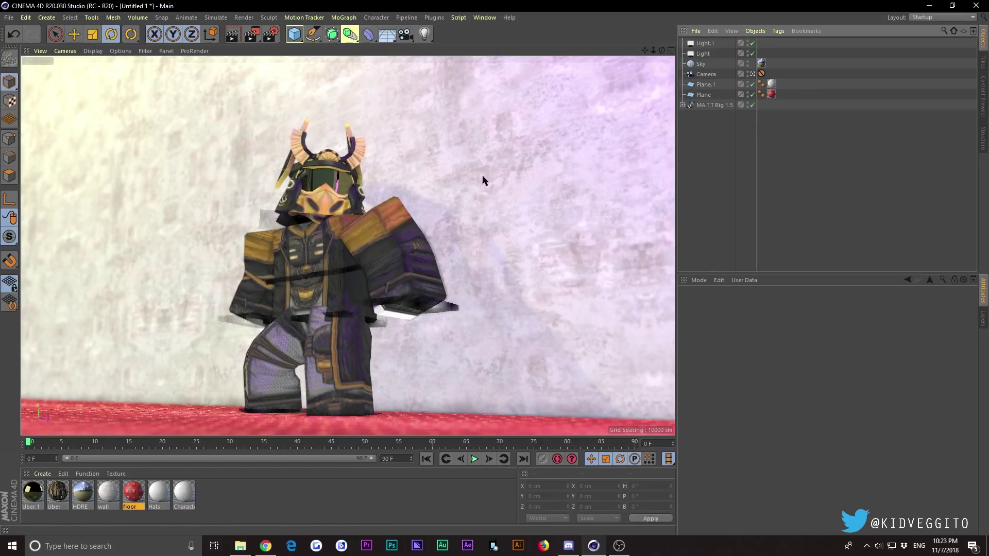
# Examine the albedo and normal images in the Brick folder of ROBLOX TEXTURES as sources for a new material
pyautogui.click(43, 474)
pyautogui.click(224, 499)
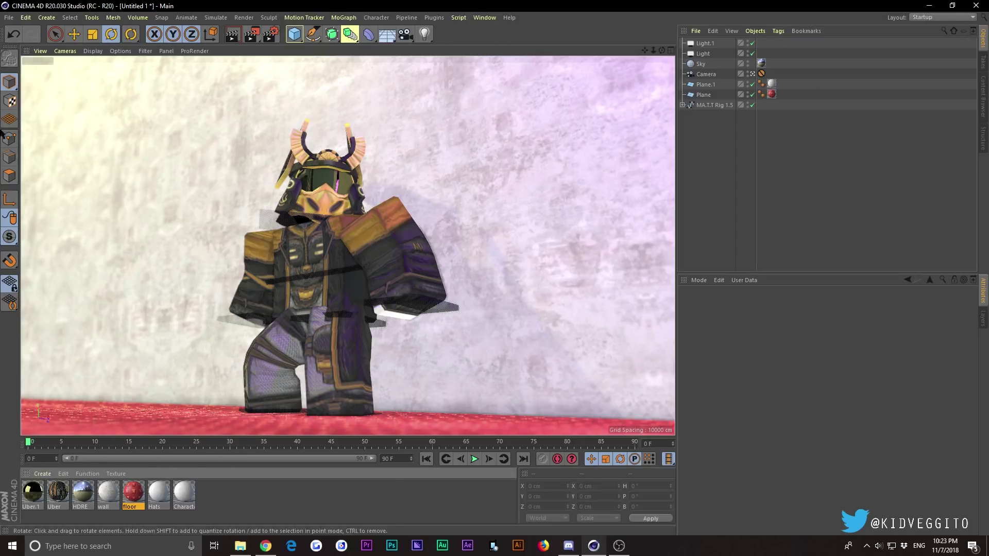
pyautogui.click(240, 546)
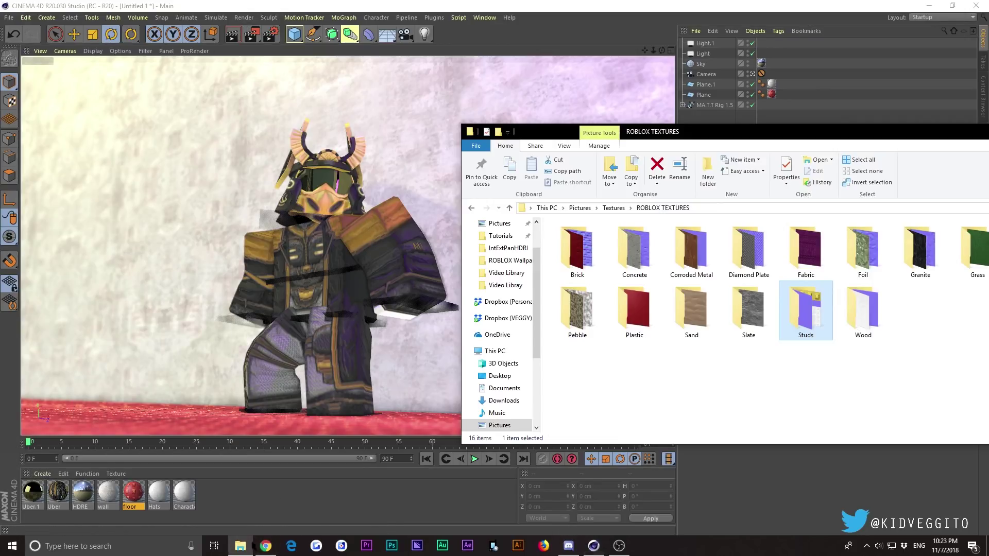
pyautogui.doubleClick(804, 289)
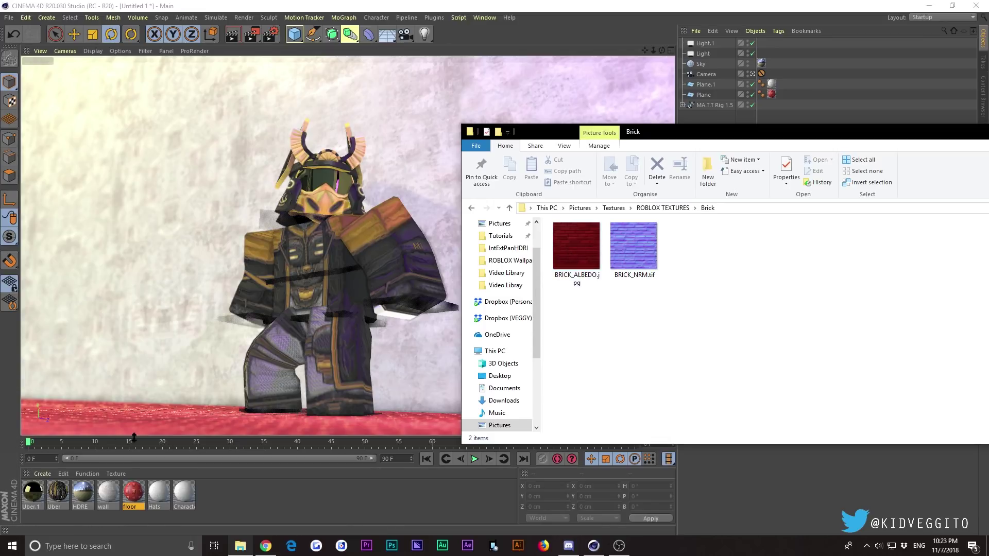
pyautogui.moveTo(580, 268)
pyautogui.mouseDown()
pyautogui.moveTo(593, 300)
pyautogui.moveTo(546, 333)
pyautogui.moveTo(576, 273)
pyautogui.mouseUp()
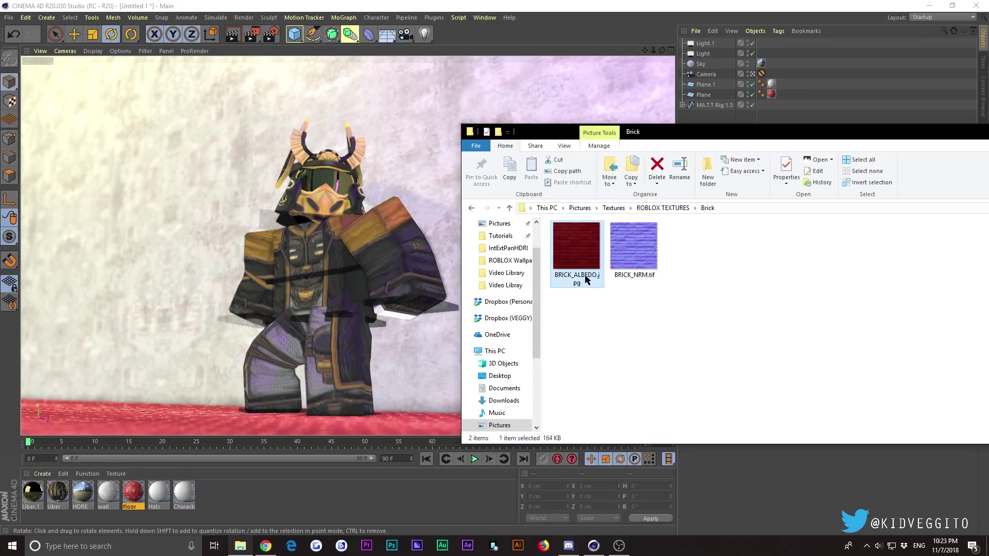
pyautogui.click(633, 248)
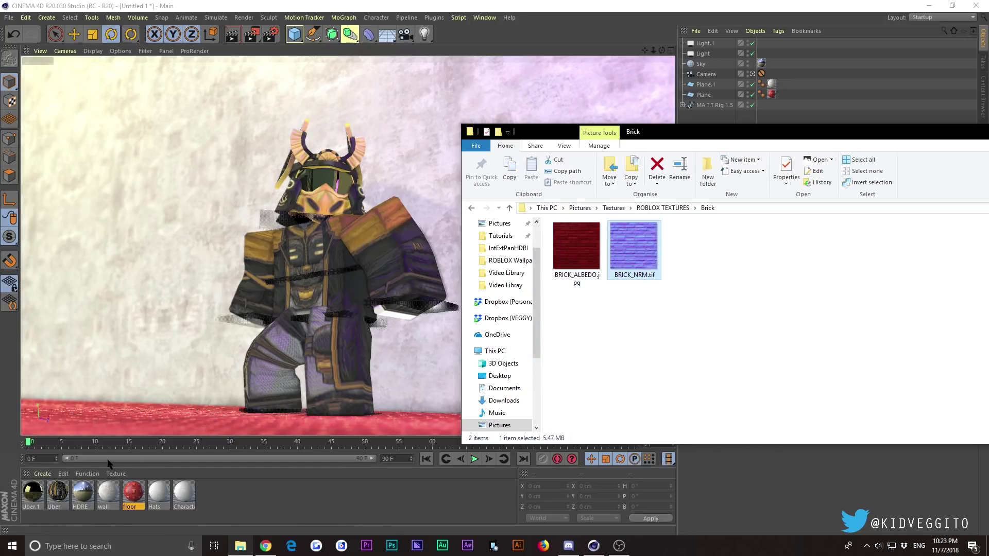
pyautogui.click(42, 474)
pyautogui.moveTo(77, 365)
pyautogui.press('Escape')
# Review the reflection settings of the floor material, and close its editor
pyautogui.click(133, 491)
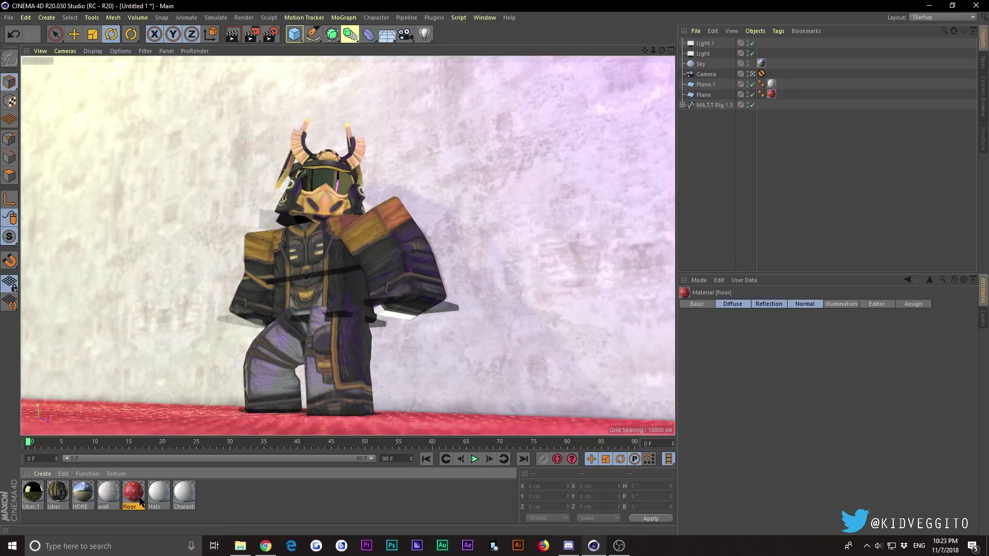
pyautogui.doubleClick(124, 493)
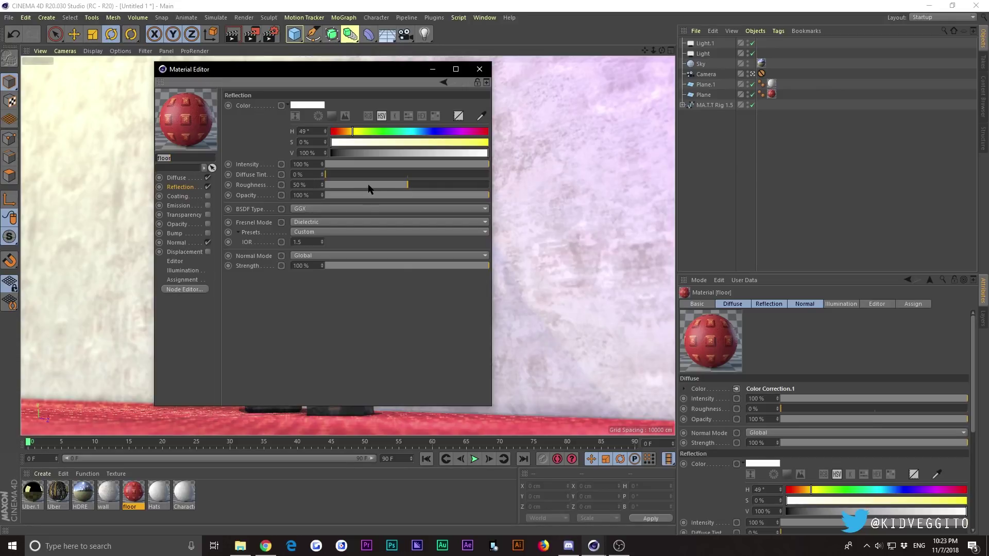
pyautogui.click(479, 69)
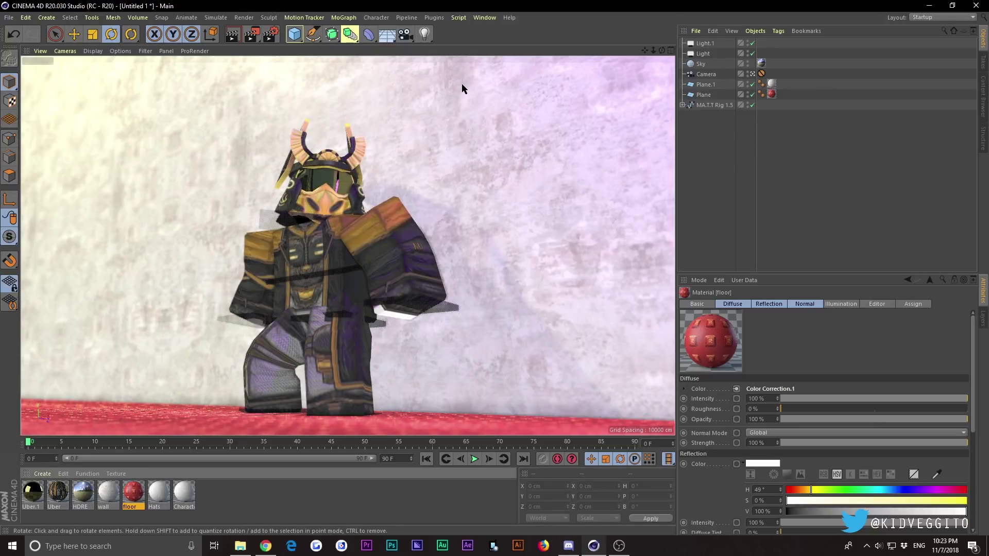
# Render the scene to the Picture Viewer, and fit the whole frame in view while it renders
pyautogui.click(251, 34)
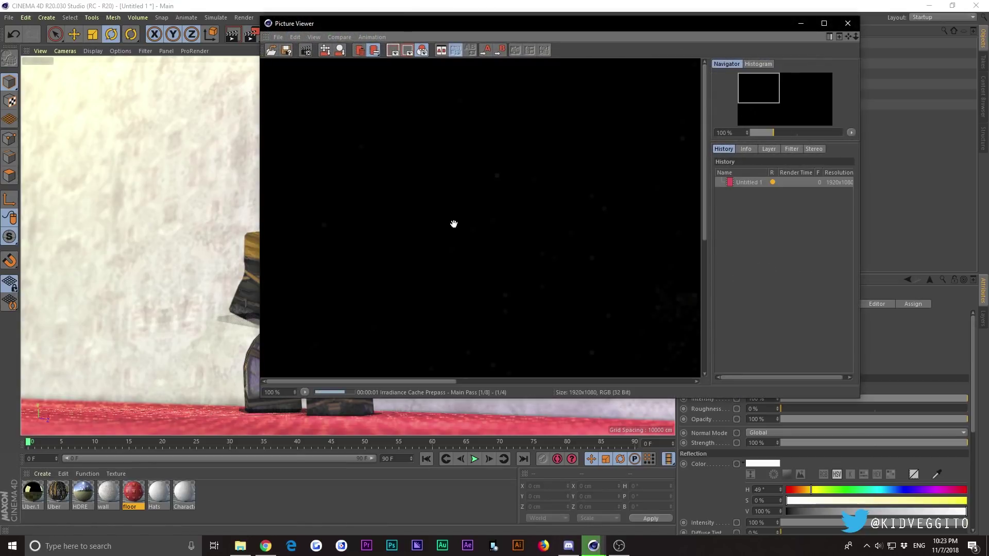
pyautogui.scroll(-3, 646, 192)
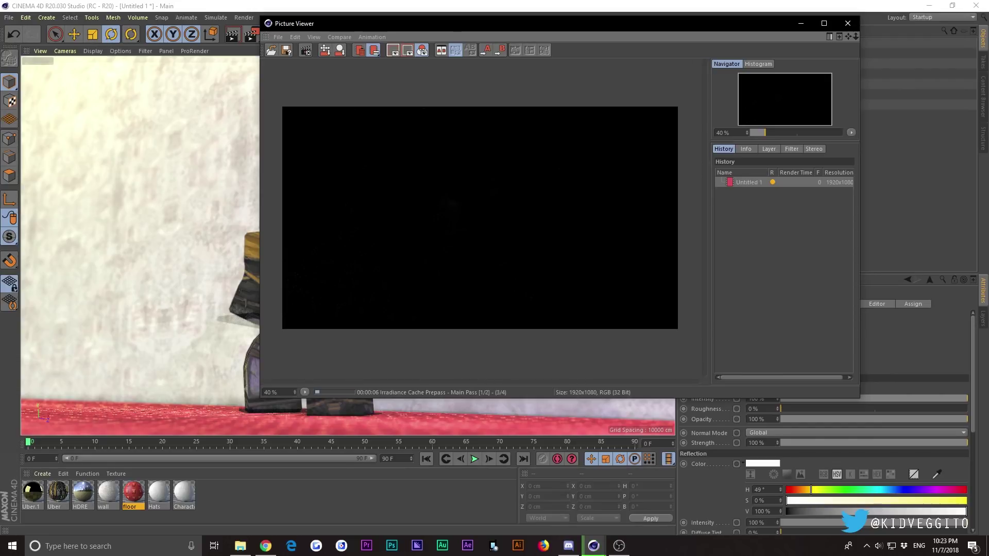
pyautogui.scroll(1, 418, 248)
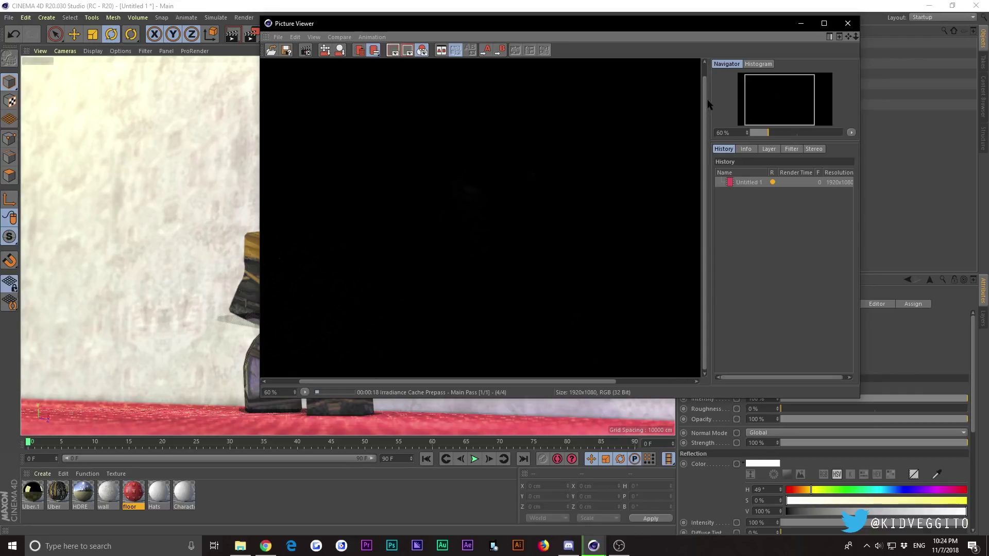
pyautogui.scroll(-1, 621, 181)
pyautogui.scroll(-2, 620, 206)
pyautogui.scroll(-1, 452, 323)
pyautogui.click(847, 24)
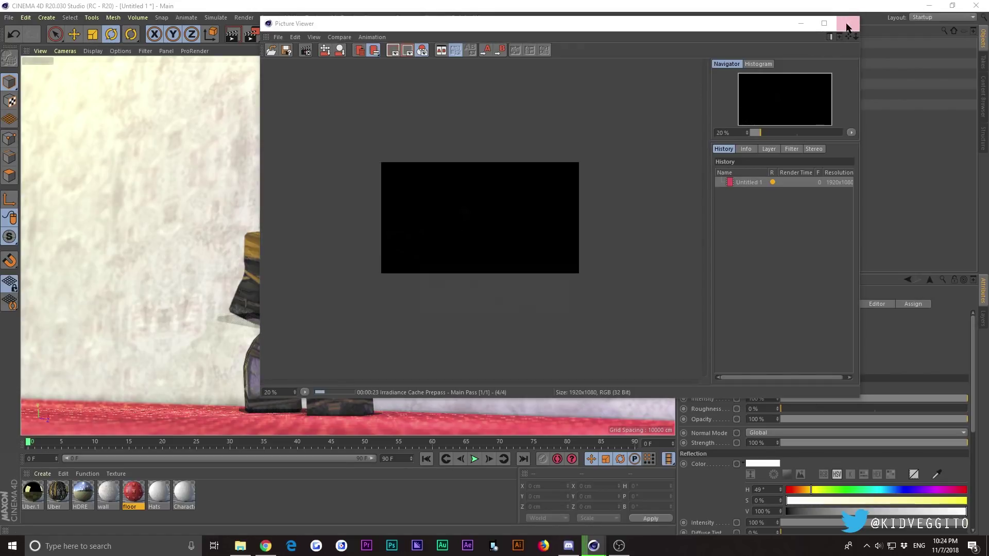
pyautogui.click(512, 310)
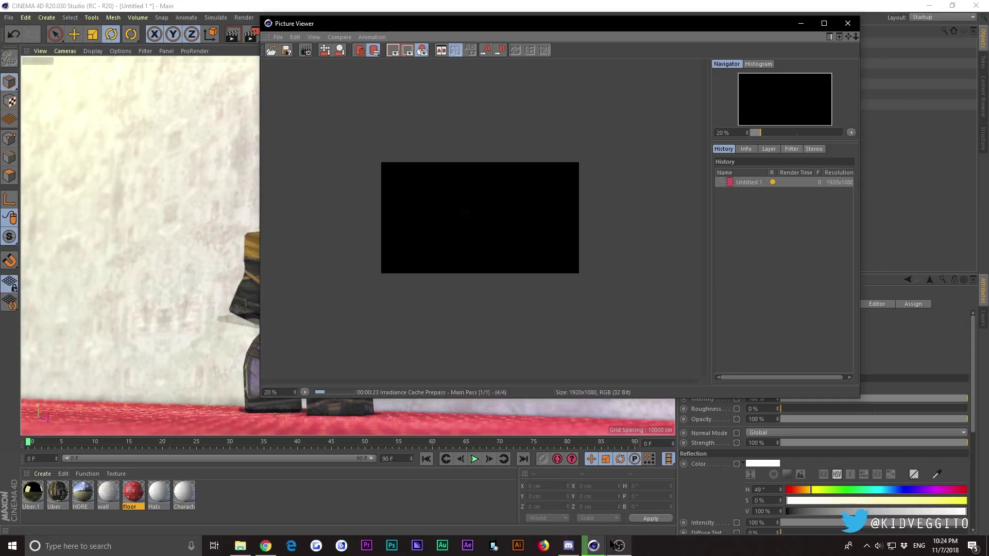
# Switch to Photoshop, collapse the Actions list and unlock the Background of the rendered image into a regular layer
pyautogui.moveTo(619, 547)
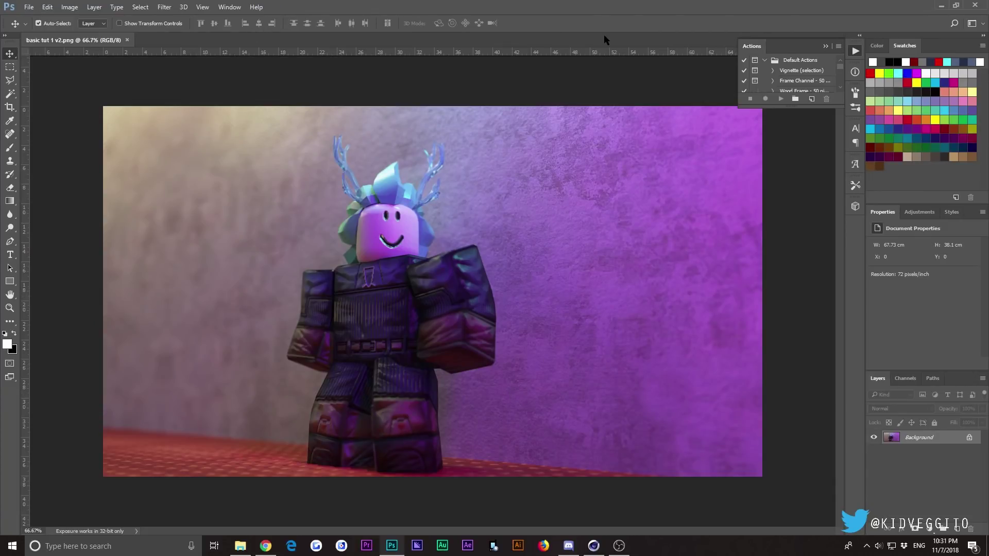
pyautogui.click(855, 50)
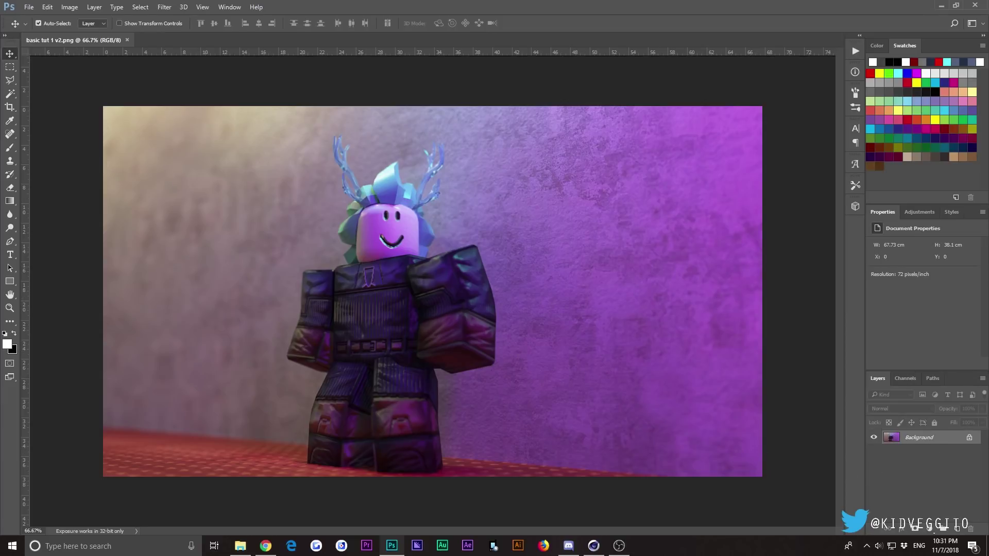
pyautogui.click(970, 437)
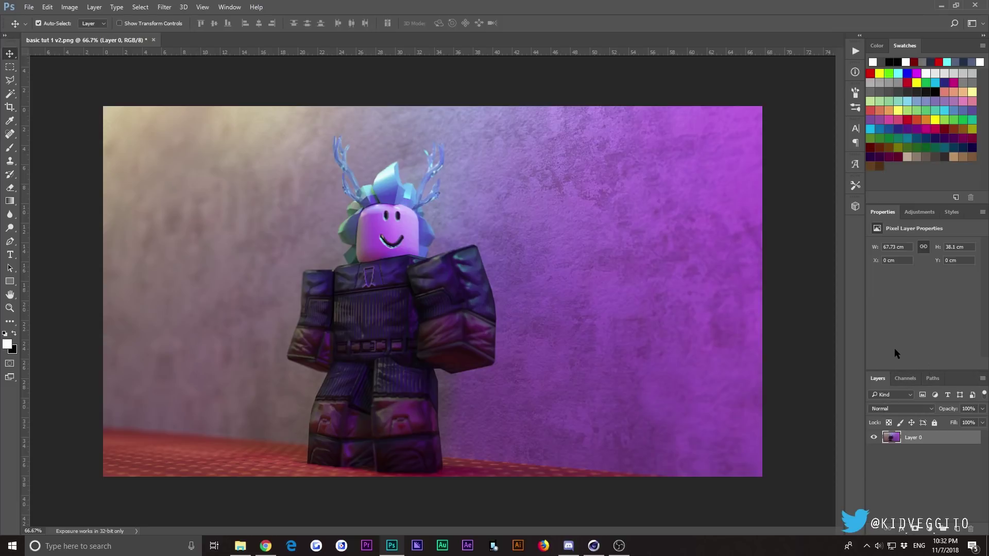
pyautogui.click(7, 284)
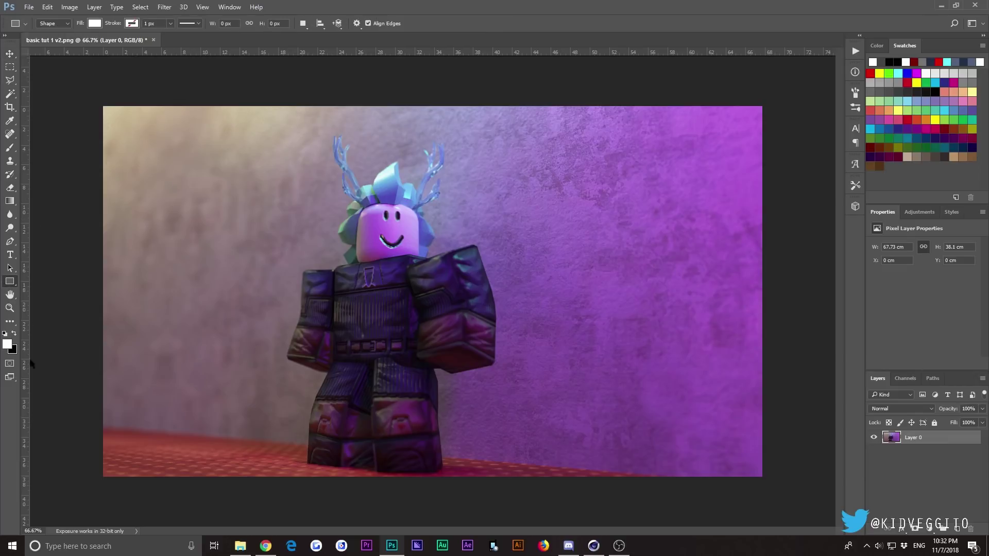
pyautogui.rightClick(98, 268)
pyautogui.click(9, 54)
pyautogui.click(10, 53)
pyautogui.click(928, 529)
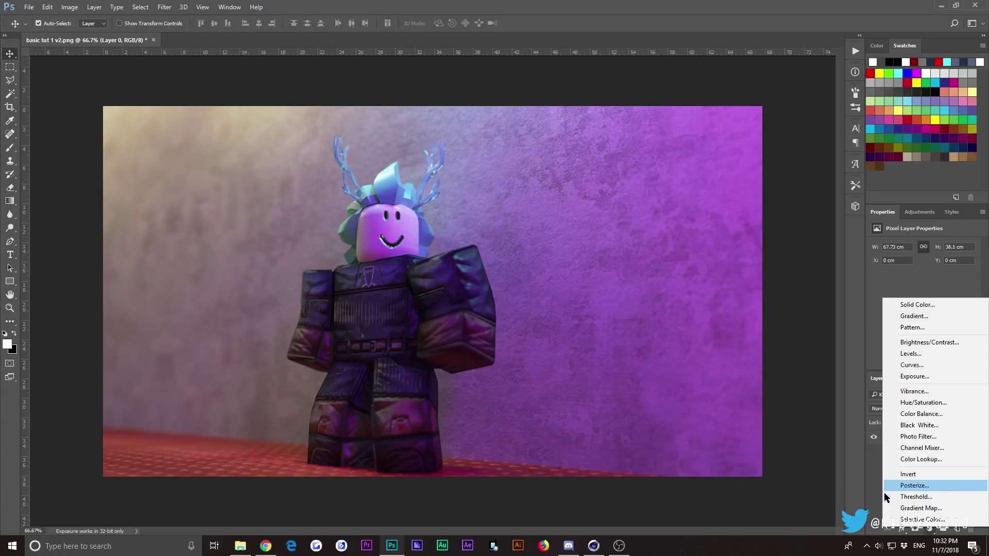
pyautogui.click(931, 530)
pyautogui.click(931, 530)
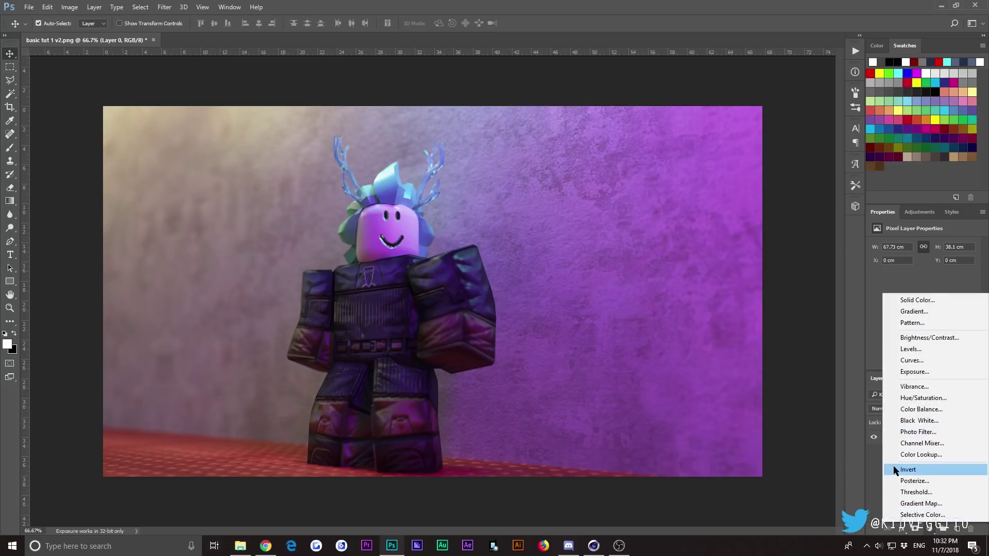
pyautogui.click(874, 463)
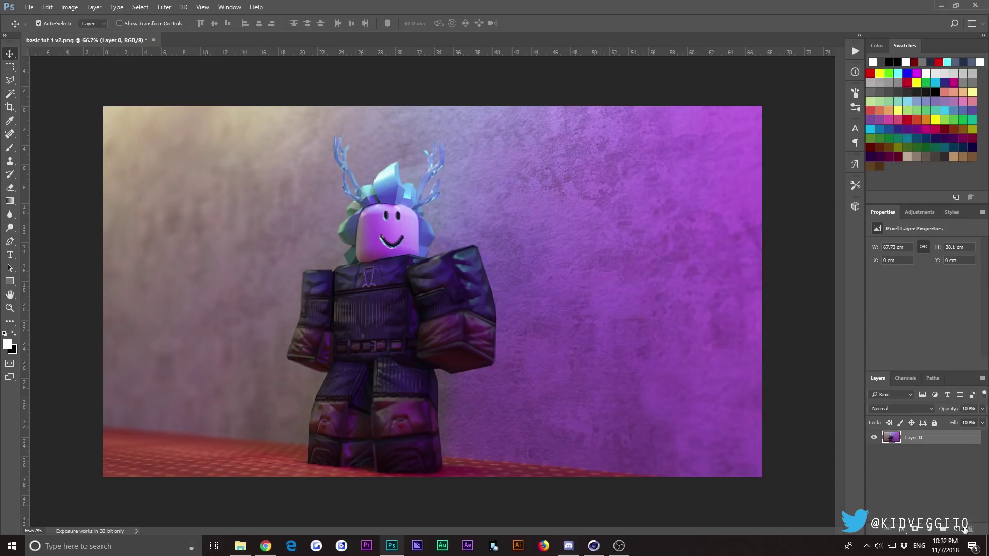
# Add a new layer and paint a large soft white glow over the wall's upper-left area with the Brush
pyautogui.click(956, 529)
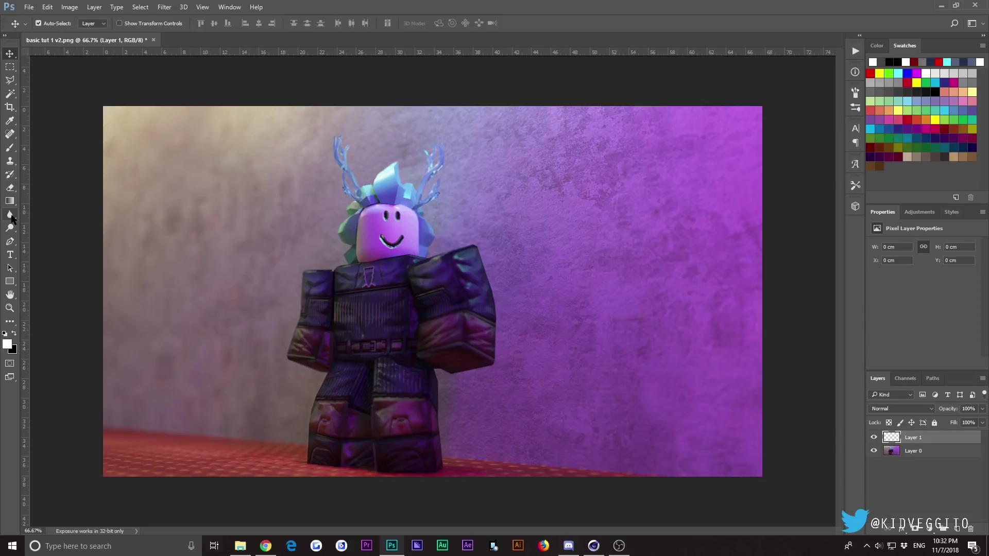
pyautogui.click(10, 148)
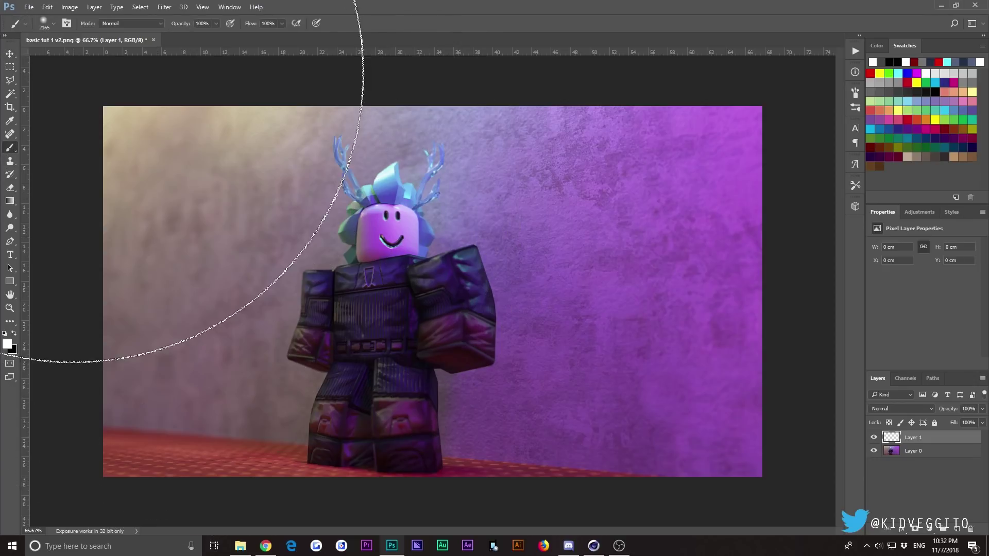
pyautogui.click(53, 23)
pyautogui.click(53, 23)
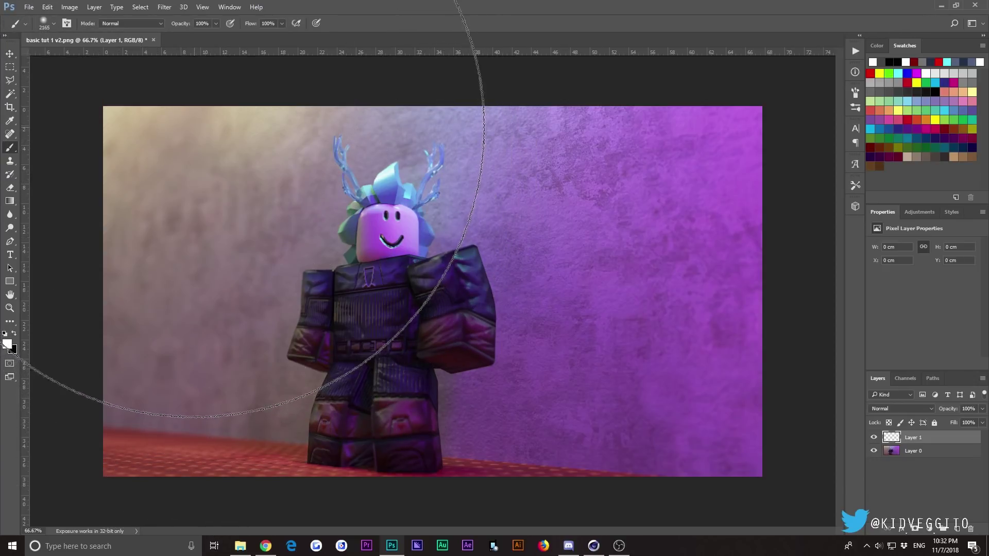
pyautogui.click(196, 126)
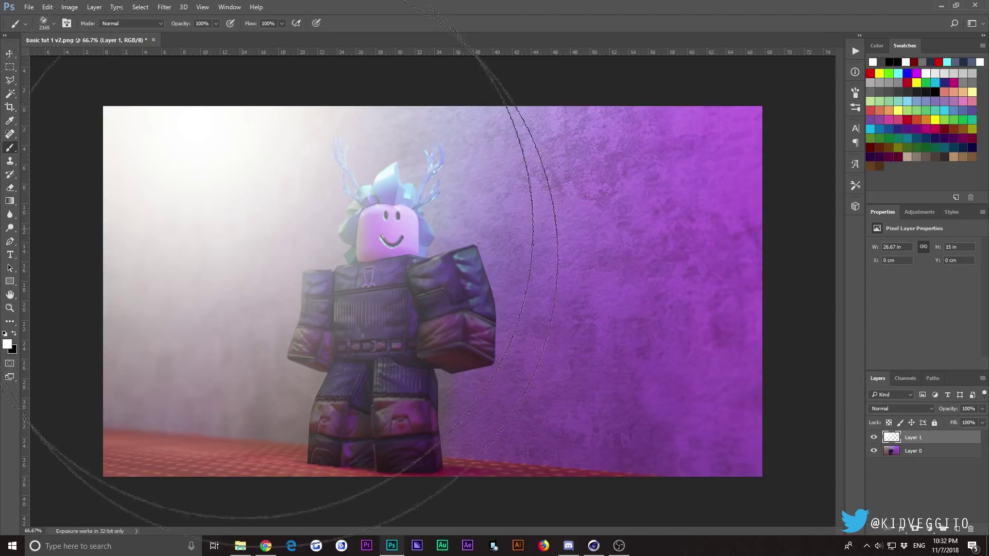
# Delete the layer holding the white glow
pyautogui.click(906, 410)
pyautogui.click(910, 421)
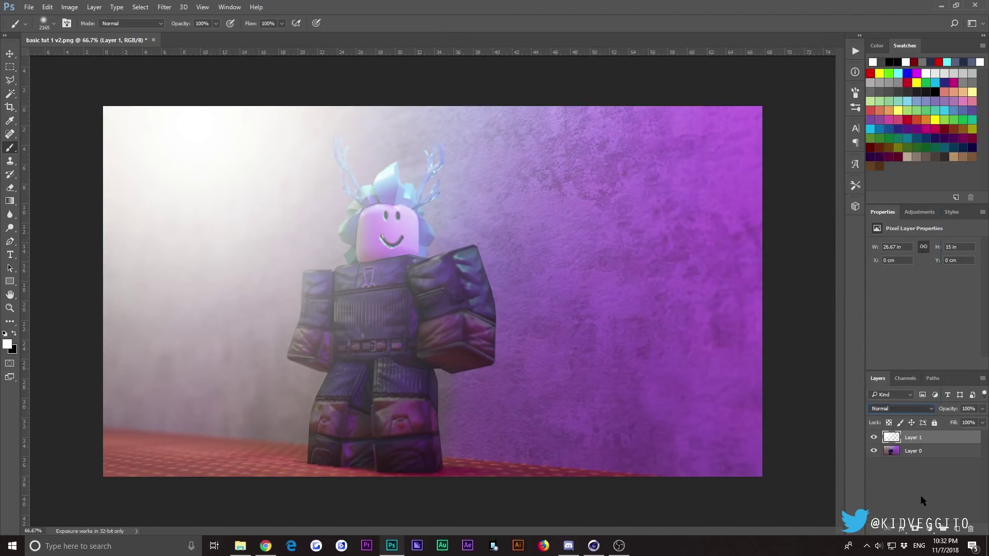
pyautogui.rightClick(916, 437)
pyautogui.click(845, 124)
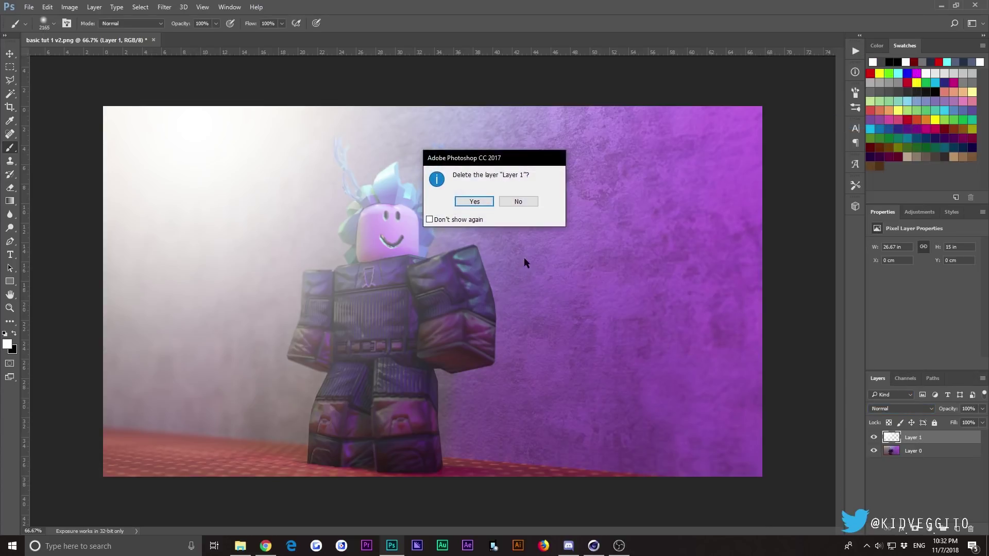
pyautogui.click(483, 204)
# Paint a large soft white glow over the wall's upper-left area on a new layer, and set its blend mode to Soft Light
pyautogui.click(957, 531)
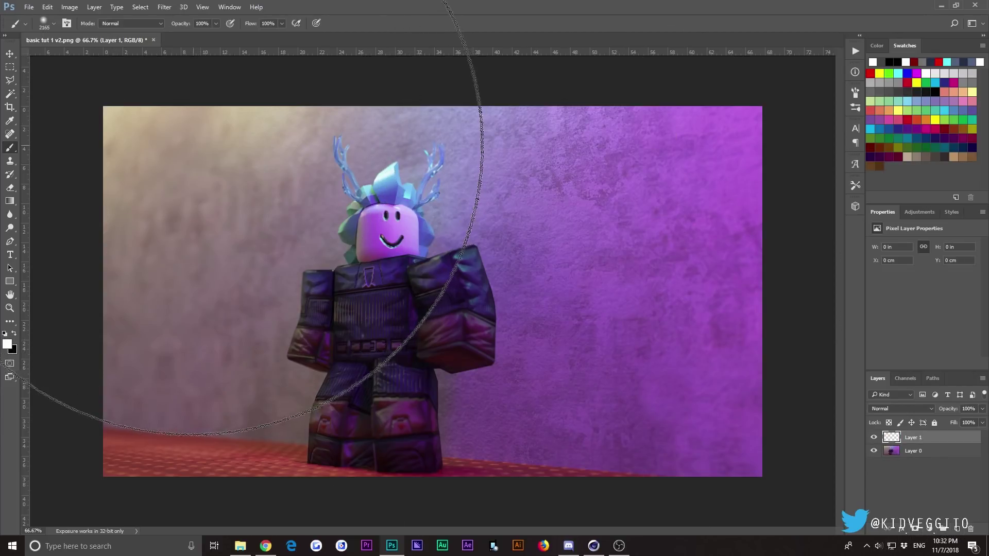
pyautogui.click(170, 149)
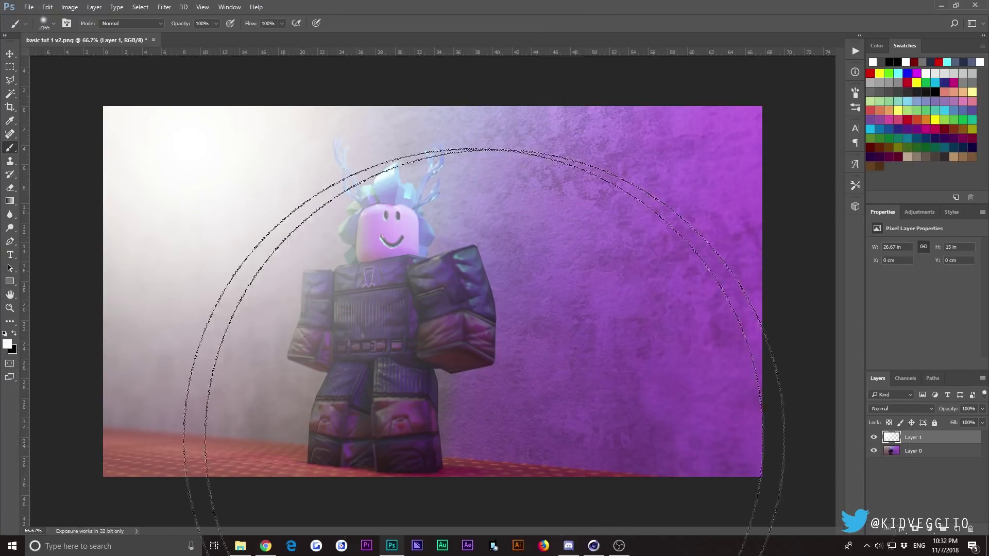
pyautogui.click(900, 409)
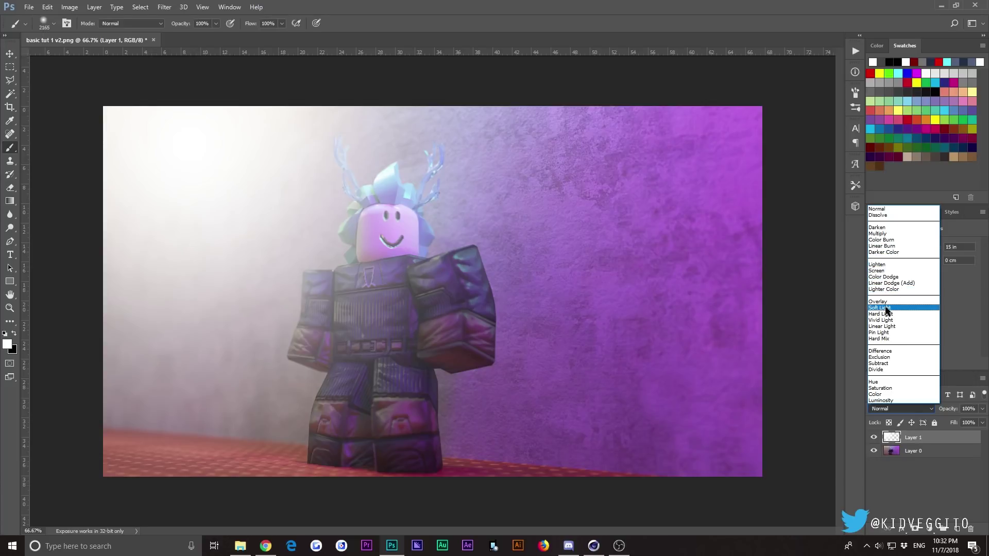
pyautogui.click(882, 307)
# Try brushing white across the whole image, and step back through the history to the single Soft Light glow
pyautogui.moveTo(232, 195)
pyautogui.mouseDown()
pyautogui.moveTo(388, 298)
pyautogui.moveTo(510, 332)
pyautogui.moveTo(721, 278)
pyautogui.mouseUp()
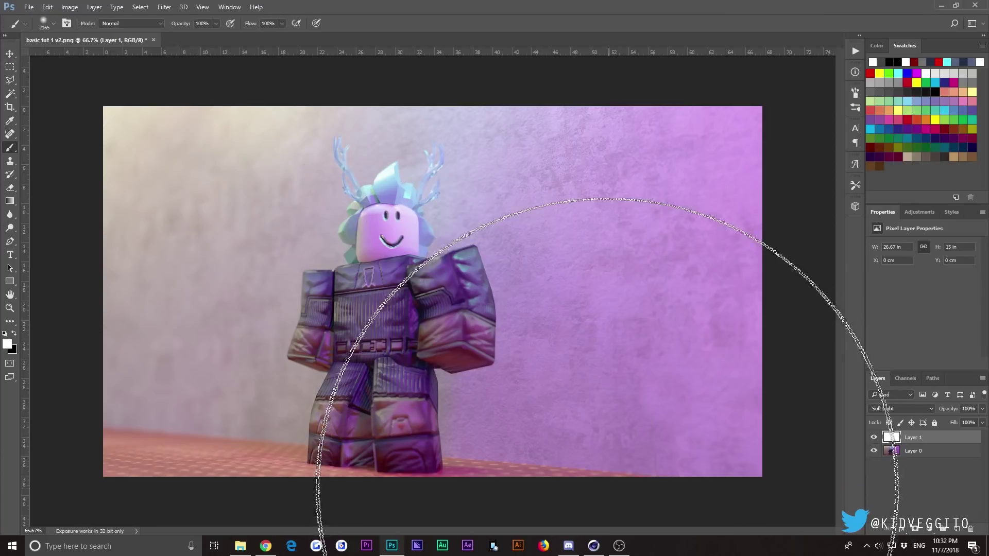
pyautogui.hotkey('ctrl', 'z')
pyautogui.hotkey('ctrl', 'z')
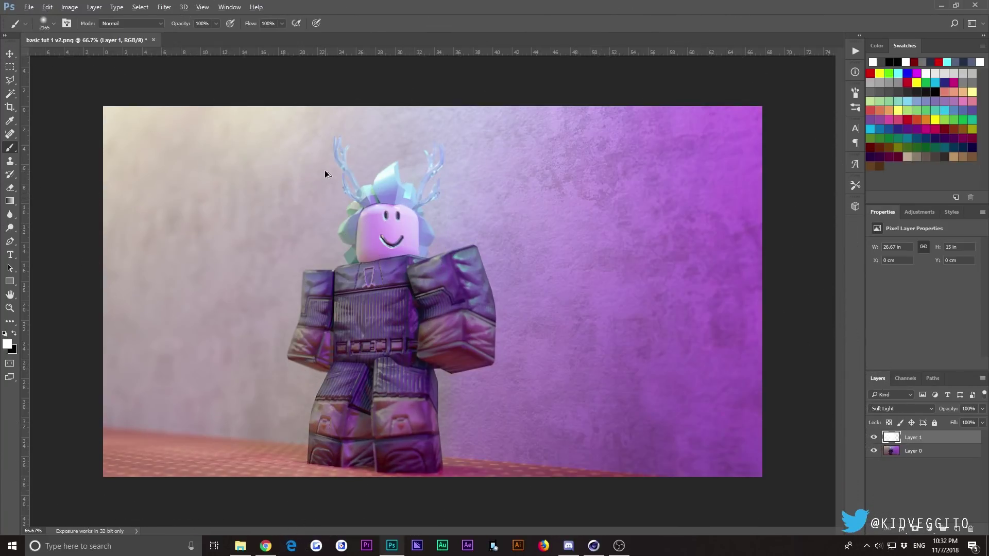
pyautogui.click(324, 170)
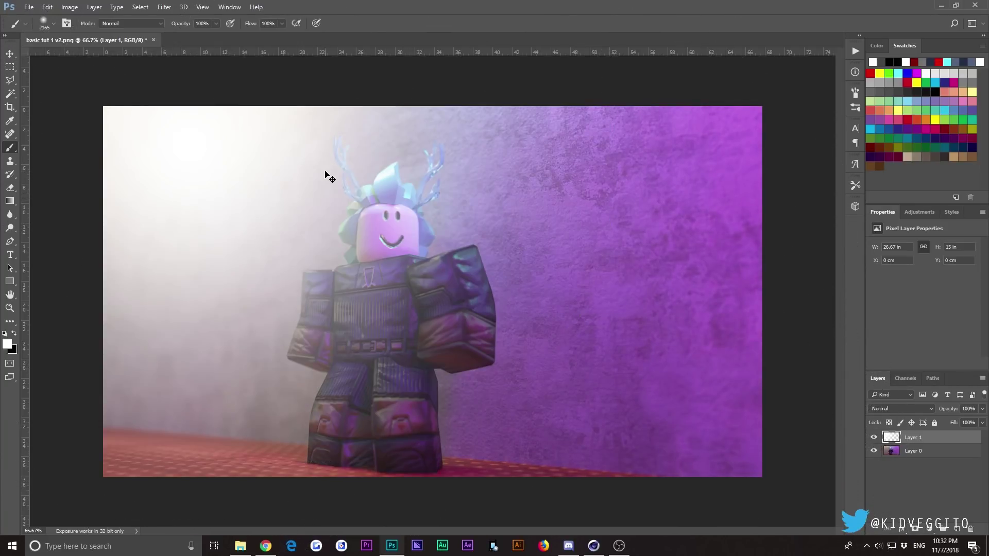
pyautogui.click(47, 6)
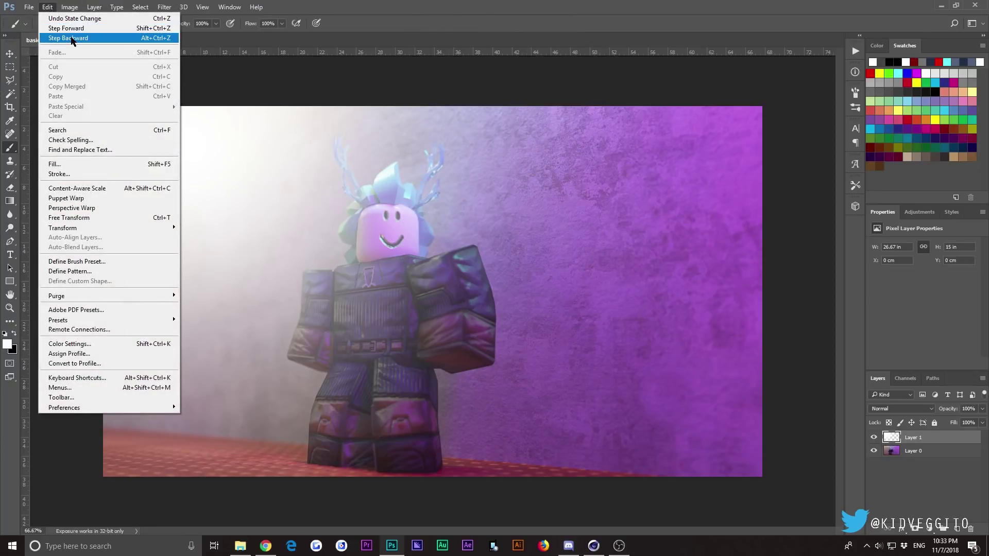
pyautogui.click(88, 28)
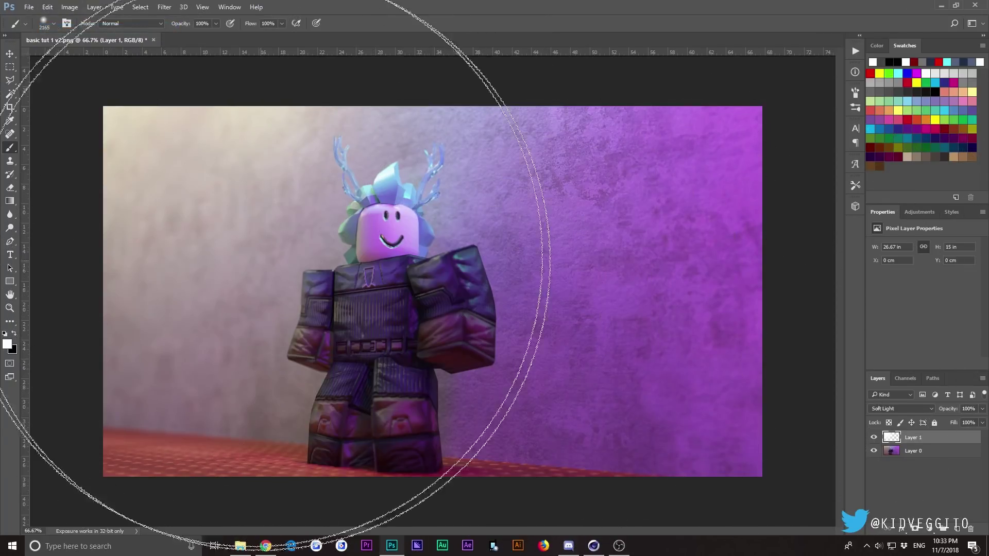
# Brush more soft white over the wall's left half and the character on the Soft Light layer, and activate the Move tool
pyautogui.rightClick(45, 207)
pyautogui.press('Escape')
pyautogui.click(9, 53)
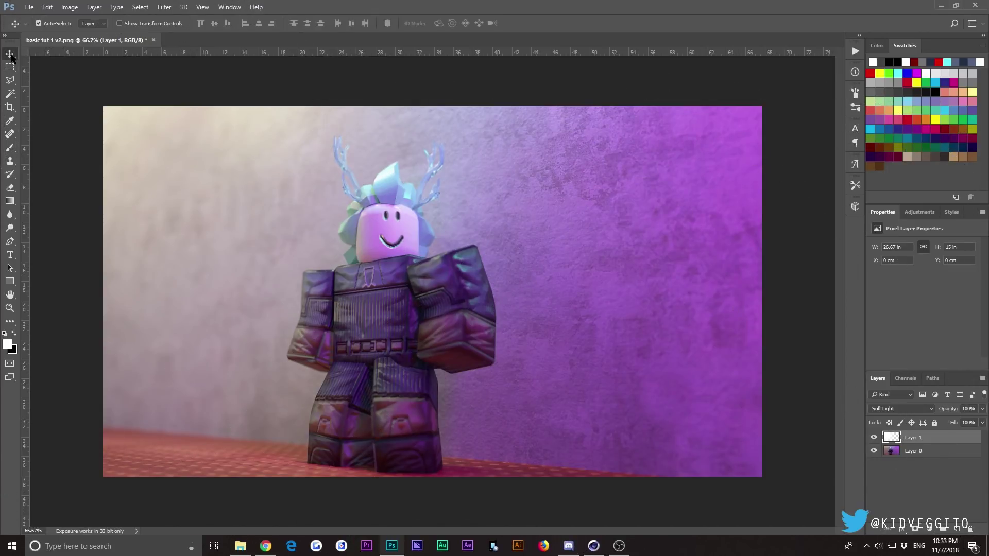
# Add a new layer and paint one soft white glow about 9 cm wide over the tall crystal on the character's hair
pyautogui.click(956, 529)
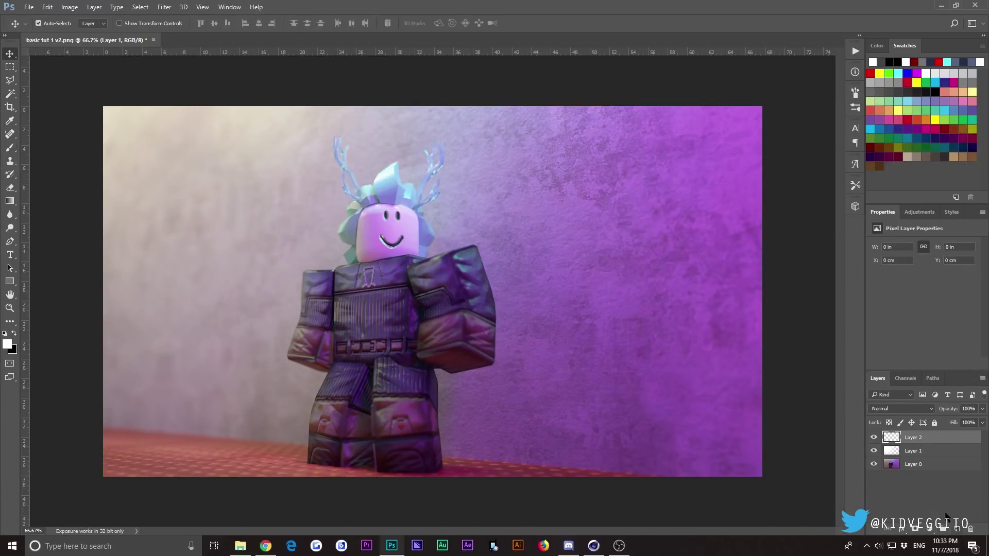
pyautogui.click(10, 148)
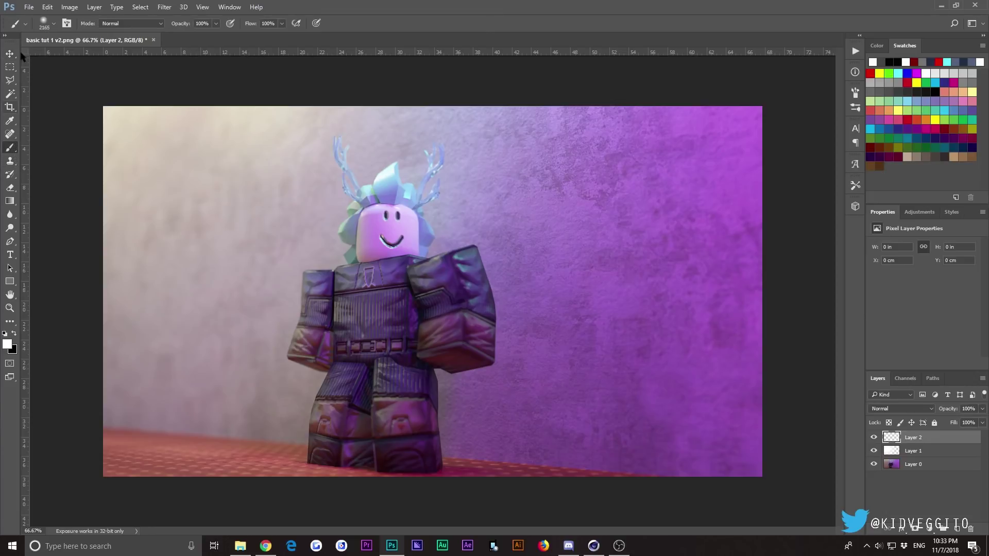
pyautogui.click(49, 23)
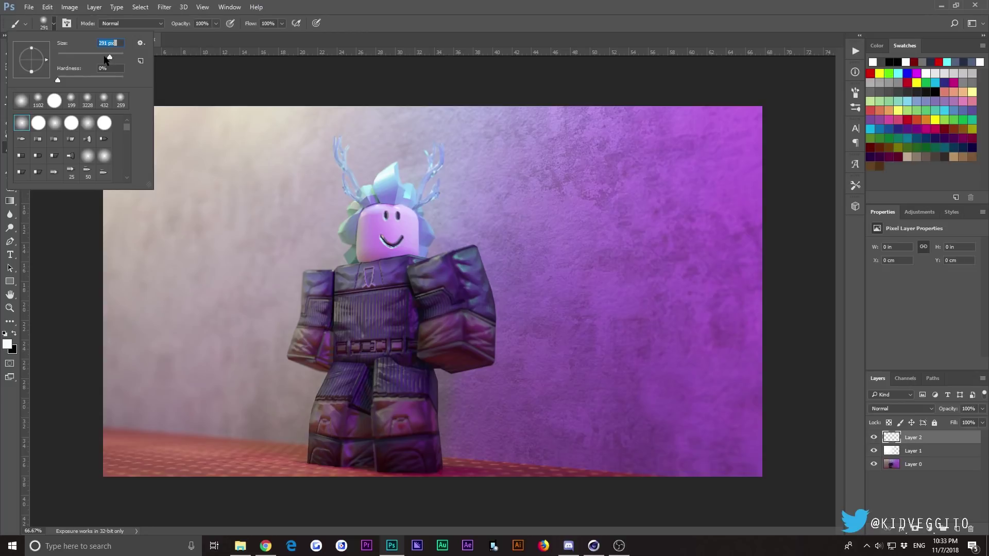
pyautogui.click(10, 308)
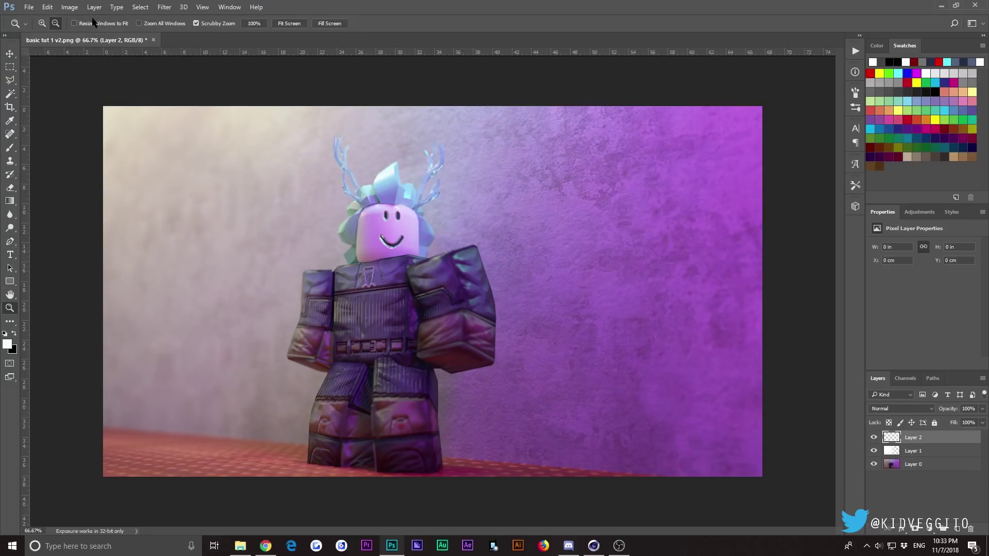
pyautogui.click(43, 24)
pyautogui.moveTo(400, 178); pyautogui.dragTo(402, 181)
pyautogui.click(402, 181)
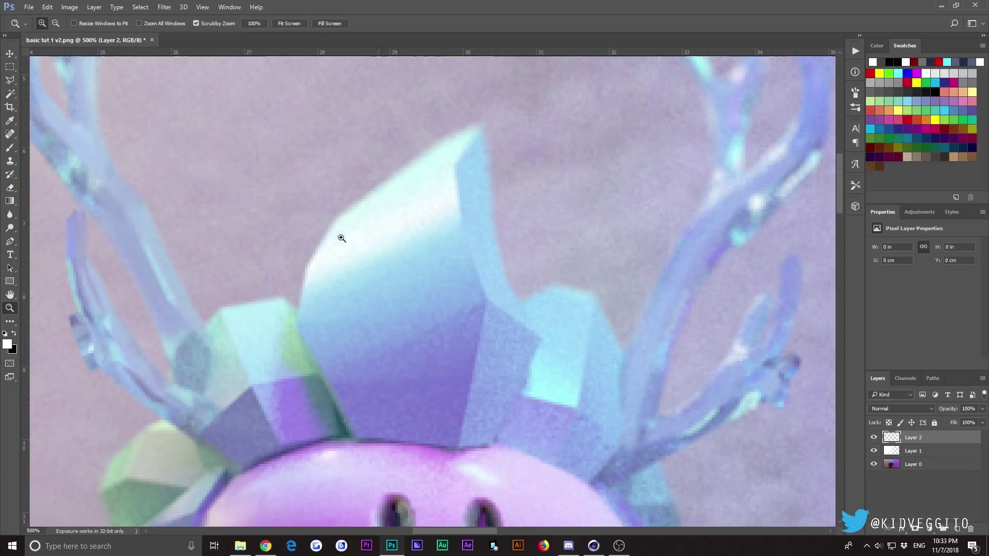
pyautogui.click(10, 147)
pyautogui.click(407, 216)
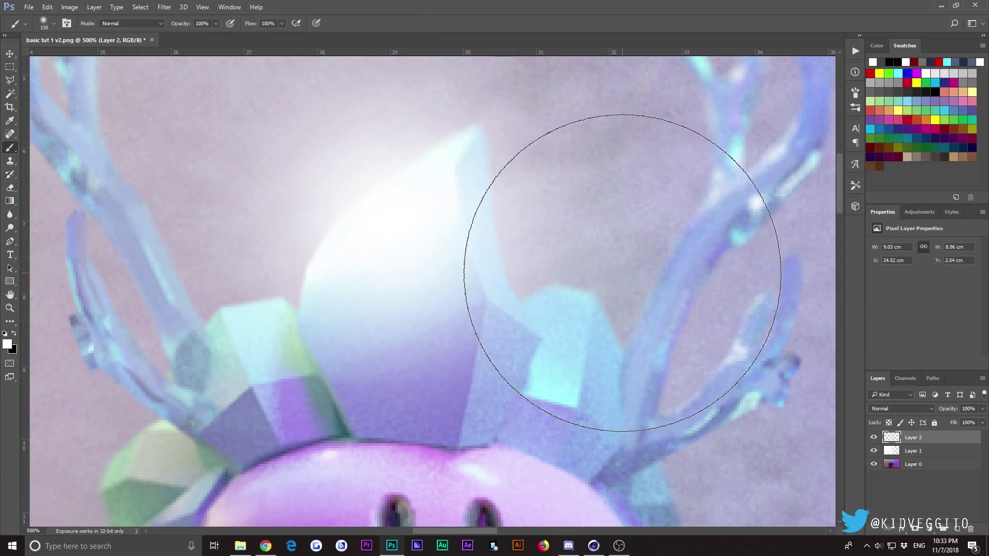
# Set the opacity of the hair glow layer to 46%
pyautogui.click(10, 307)
pyautogui.click(55, 23)
pyautogui.moveTo(126, 122); pyautogui.dragTo(201, 173)
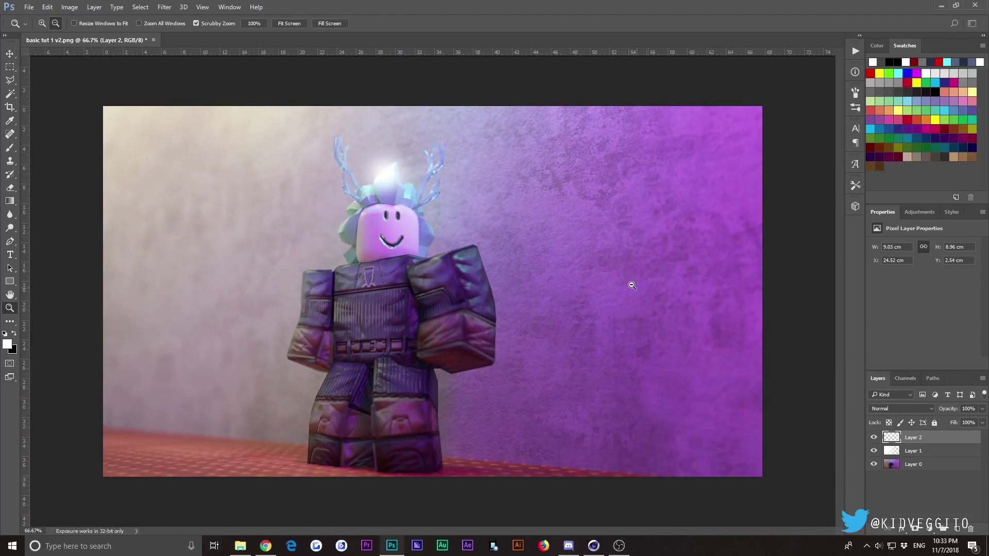
pyautogui.click(982, 409)
pyautogui.moveTo(955, 423)
pyautogui.mouseDown()
pyautogui.moveTo(946, 422)
pyautogui.moveTo(957, 422)
pyautogui.mouseUp()
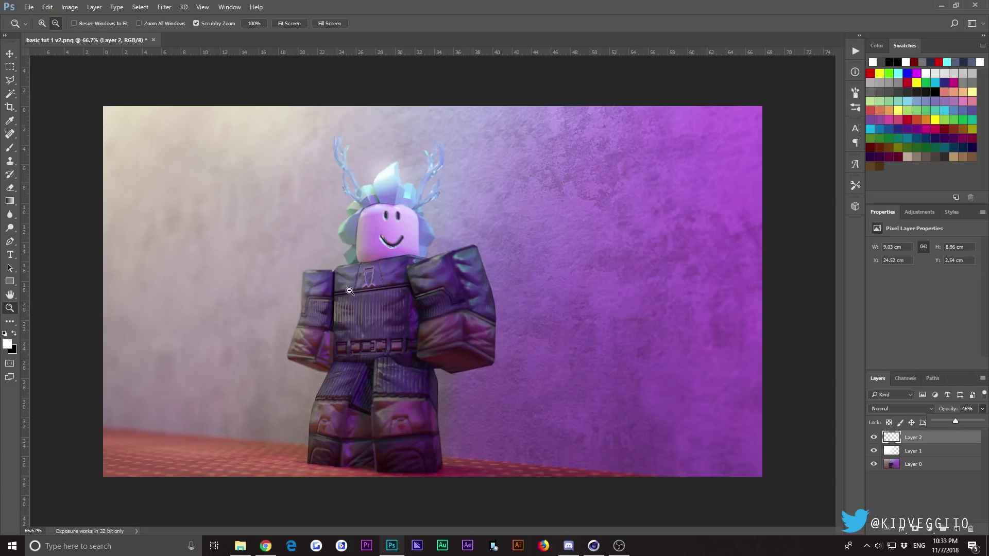
pyautogui.click(901, 494)
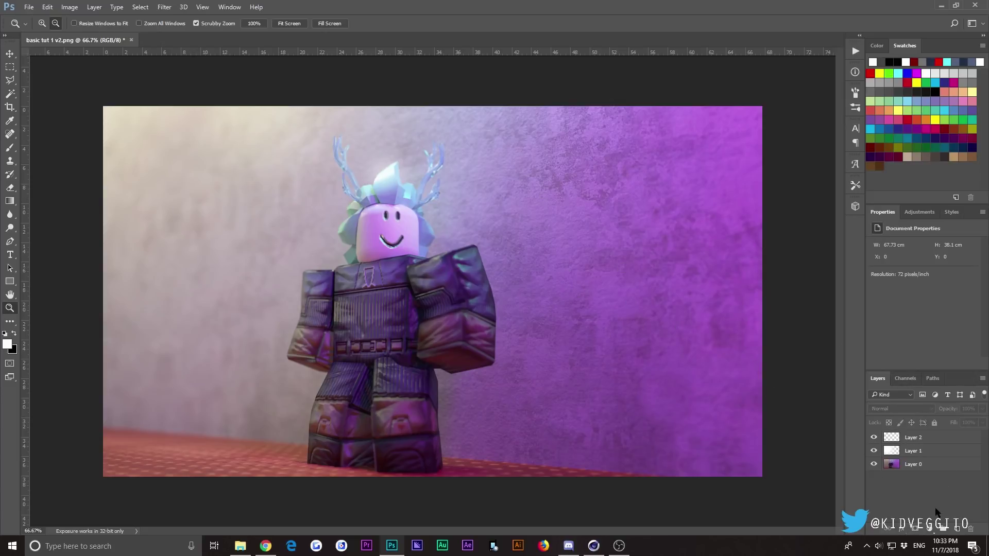
pyautogui.click(946, 449)
pyautogui.click(936, 439)
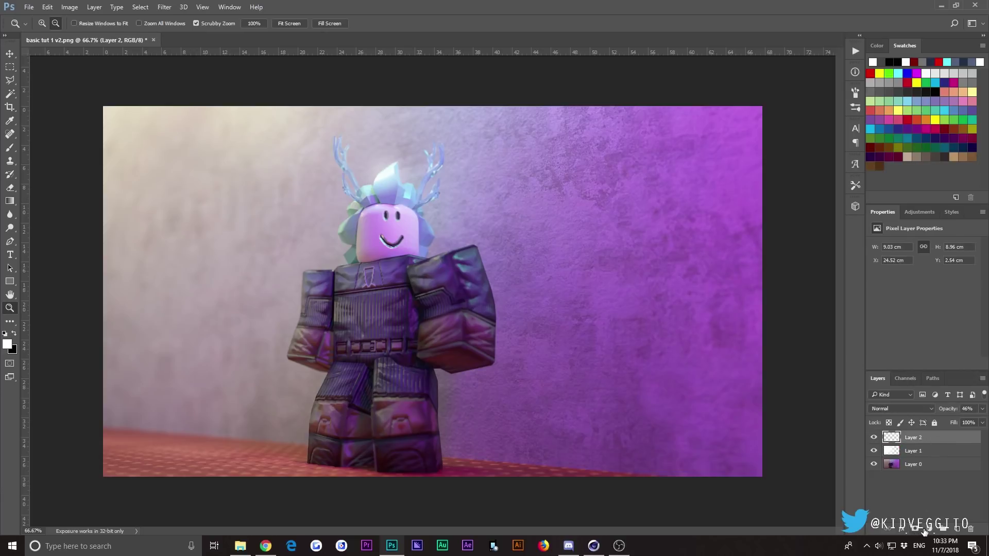
# Add a Channel Mixer adjustment layer with the Red output set to Red +99, Green +14 and Blue -14
pyautogui.click(929, 529)
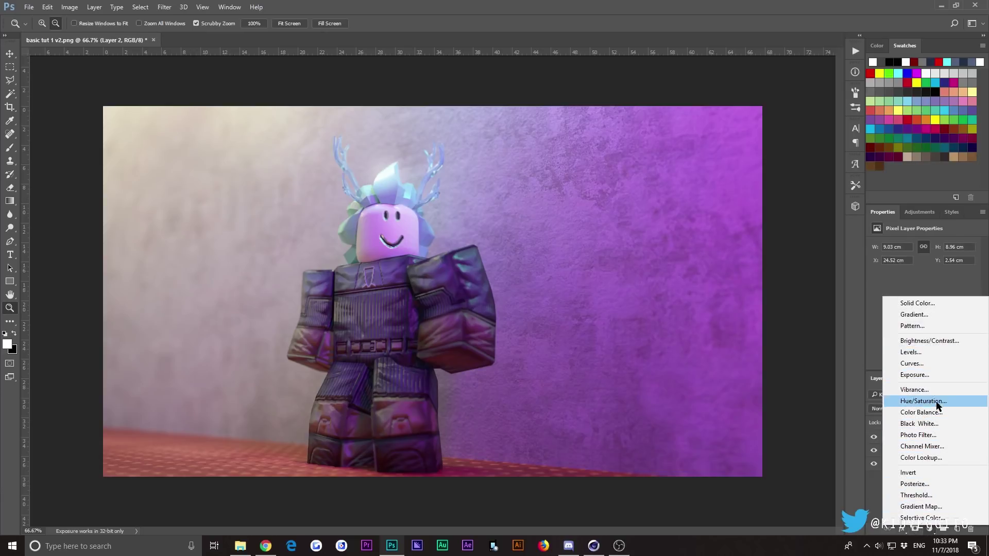
pyautogui.click(930, 446)
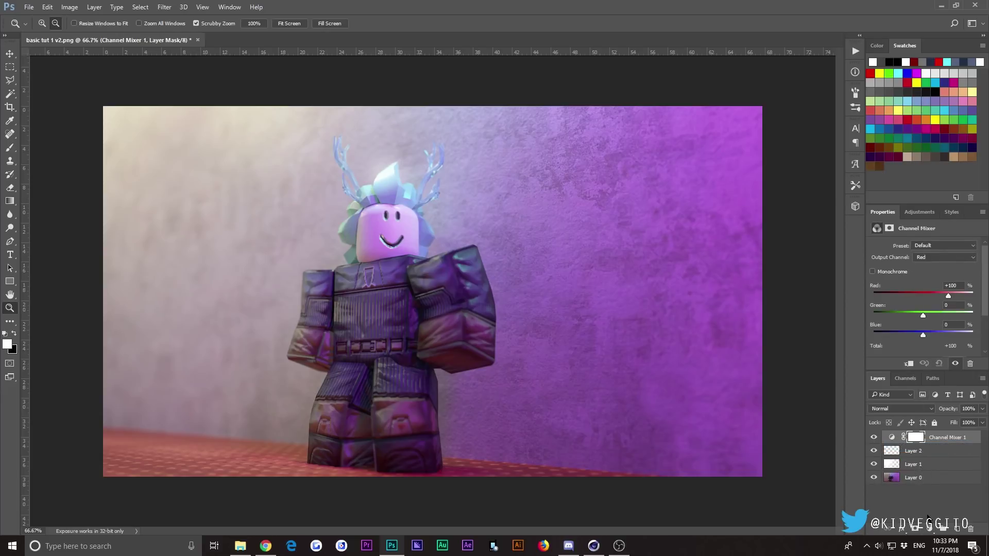
pyautogui.click(929, 529)
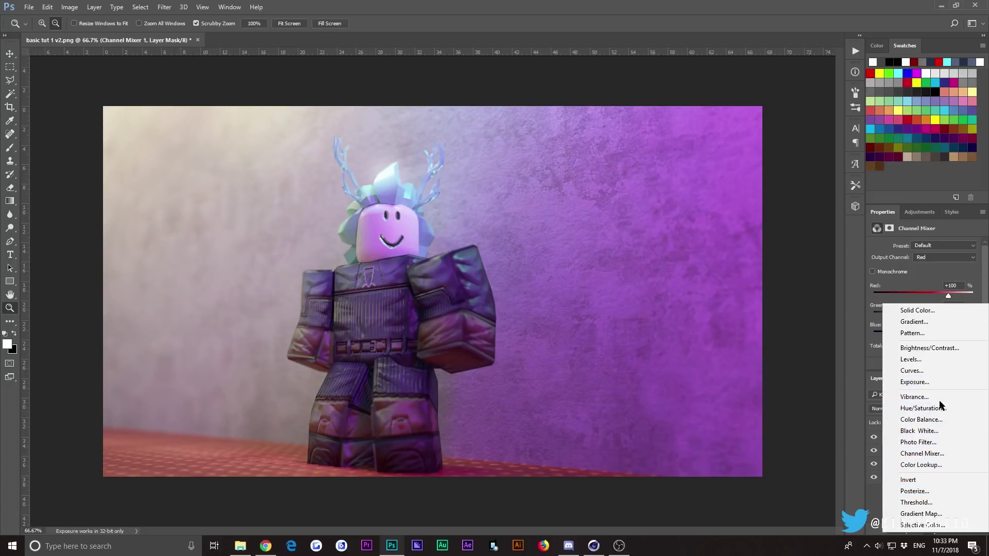
pyautogui.click(873, 492)
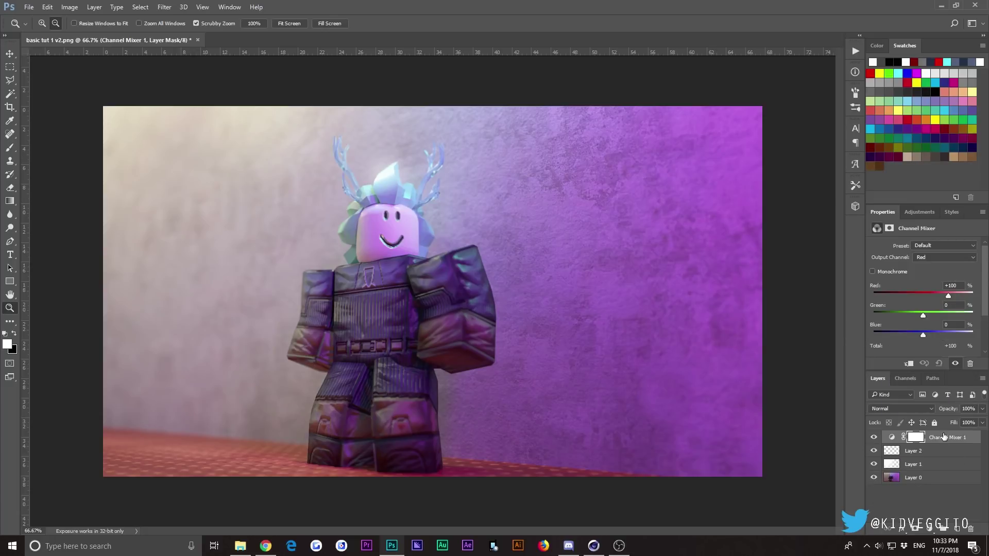
pyautogui.moveTo(949, 297); pyautogui.dragTo(917, 339)
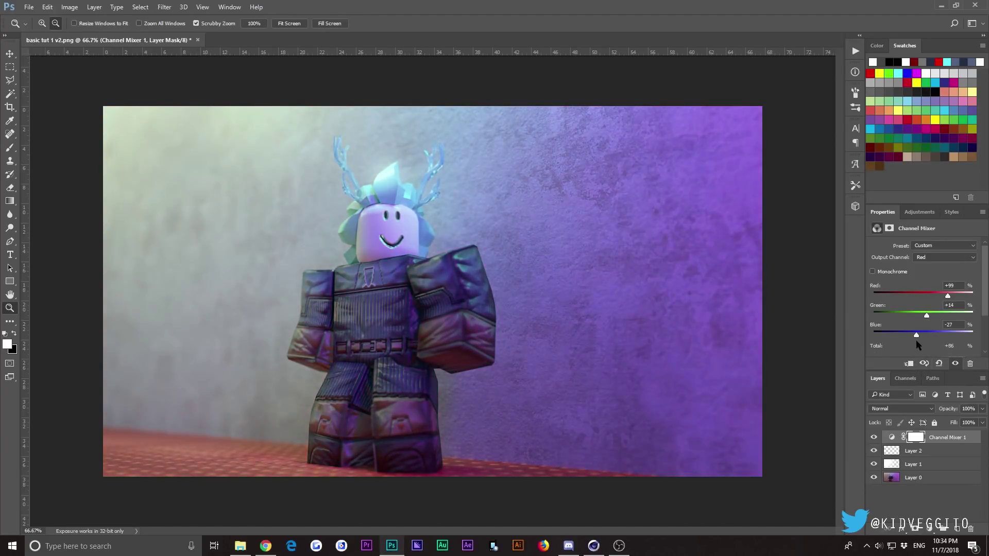
# Add a Photo Filter adjustment layer using the Deep Blue filter
pyautogui.click(929, 529)
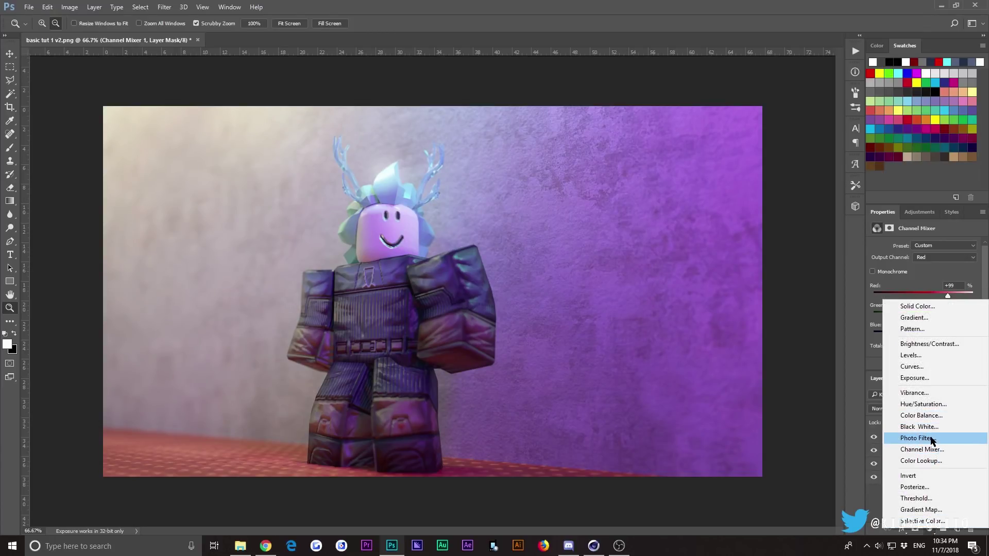
pyautogui.click(917, 438)
pyautogui.click(937, 246)
pyautogui.click(922, 333)
pyautogui.click(929, 246)
pyautogui.click(922, 316)
pyautogui.click(927, 247)
pyautogui.click(928, 259)
pyautogui.click(931, 248)
pyautogui.click(927, 383)
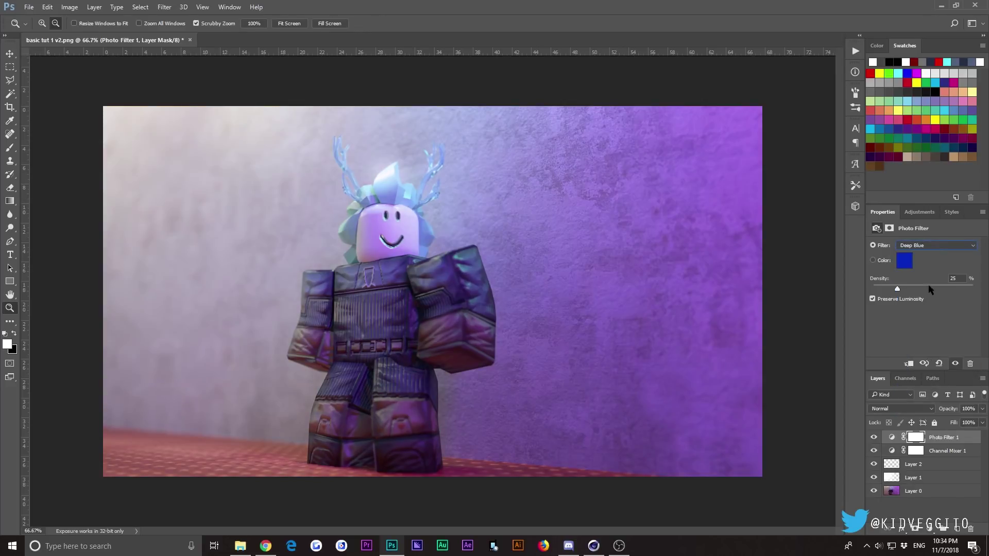
# Add a Color Balance adjustment layer and shift its Highlights to Cyan-Red +1 and Magenta-Green +31
pyautogui.click(933, 529)
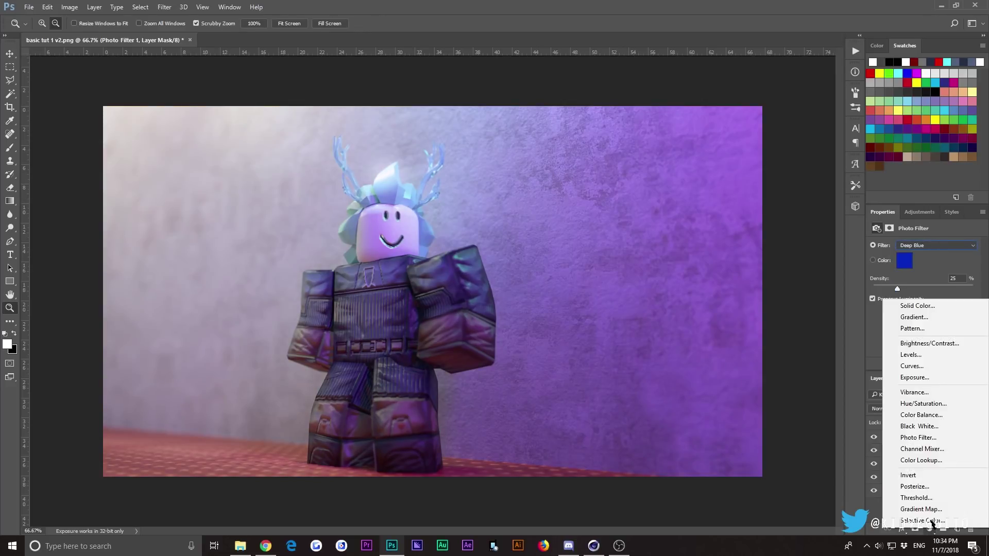
pyautogui.click(927, 415)
pyautogui.click(931, 245)
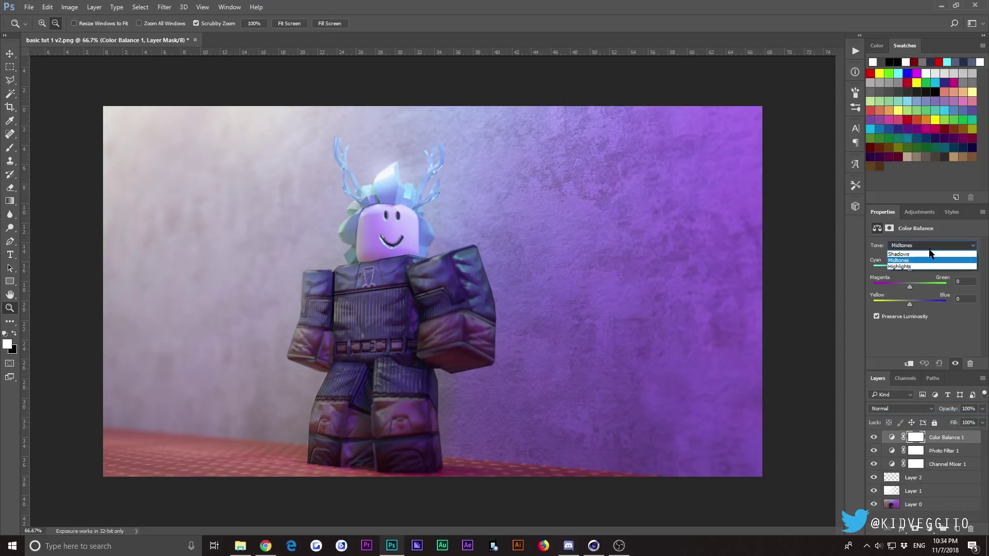
pyautogui.click(922, 248)
pyautogui.click(922, 245)
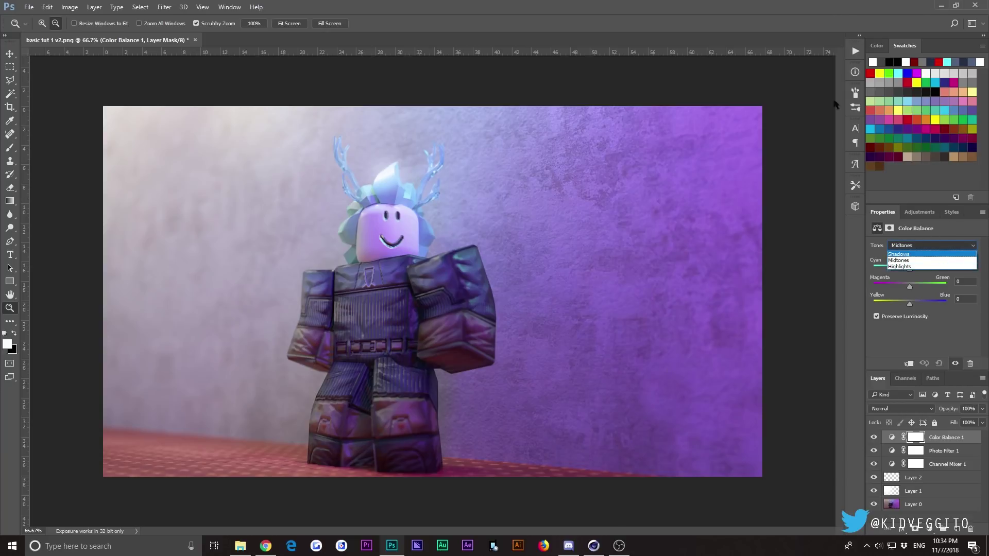
pyautogui.press('Escape')
pyautogui.click(922, 245)
pyautogui.click(913, 251)
pyautogui.click(913, 247)
pyautogui.click(914, 251)
pyautogui.click(916, 245)
pyautogui.click(909, 263)
pyautogui.moveTo(910, 270); pyautogui.dragTo(921, 288)
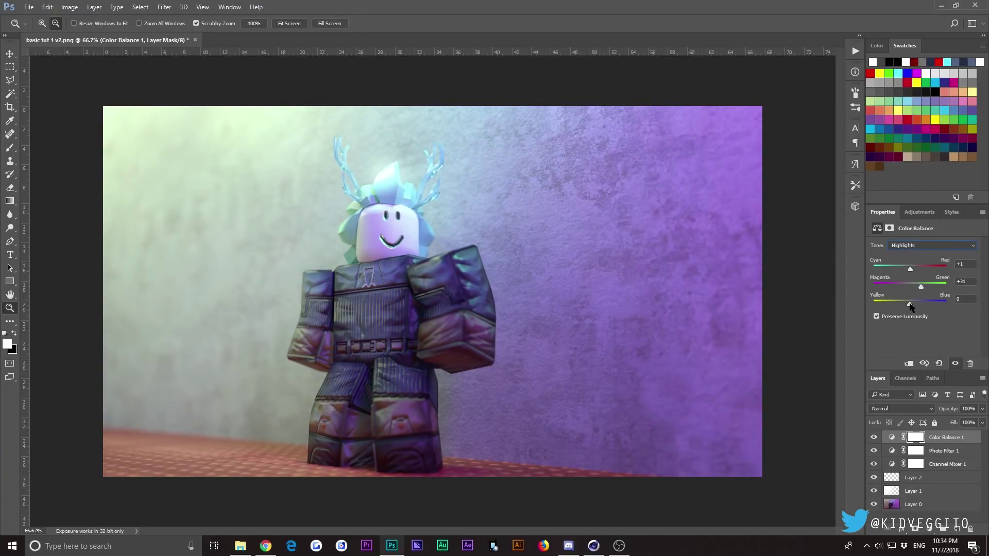
# Set the Color Balance Shadows to Cyan-Red +24, Magenta-Green +37 and Yellow-Blue +49
pyautogui.click(915, 246)
pyautogui.click(915, 255)
pyautogui.moveTo(909, 269); pyautogui.dragTo(928, 308)
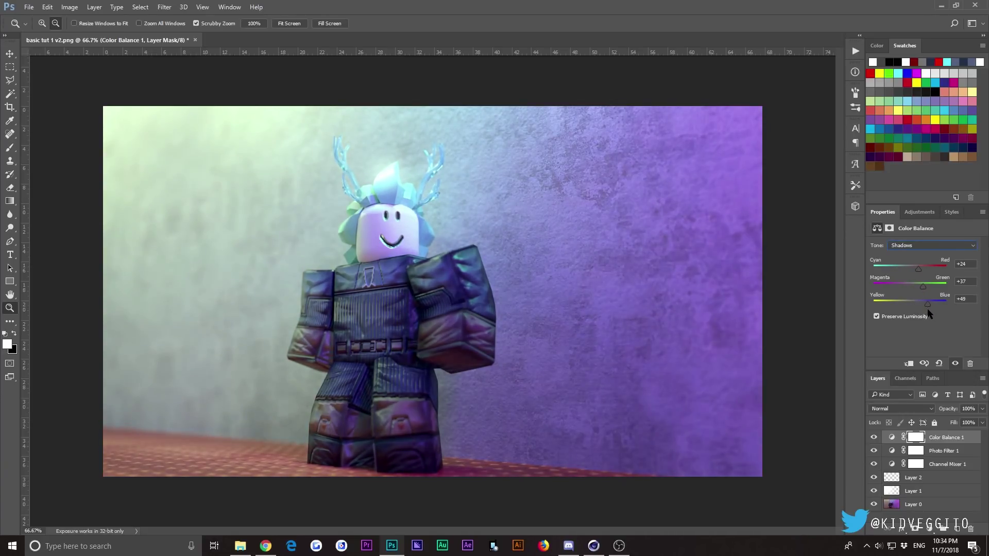
pyautogui.click(926, 247)
pyautogui.click(916, 245)
pyautogui.click(928, 529)
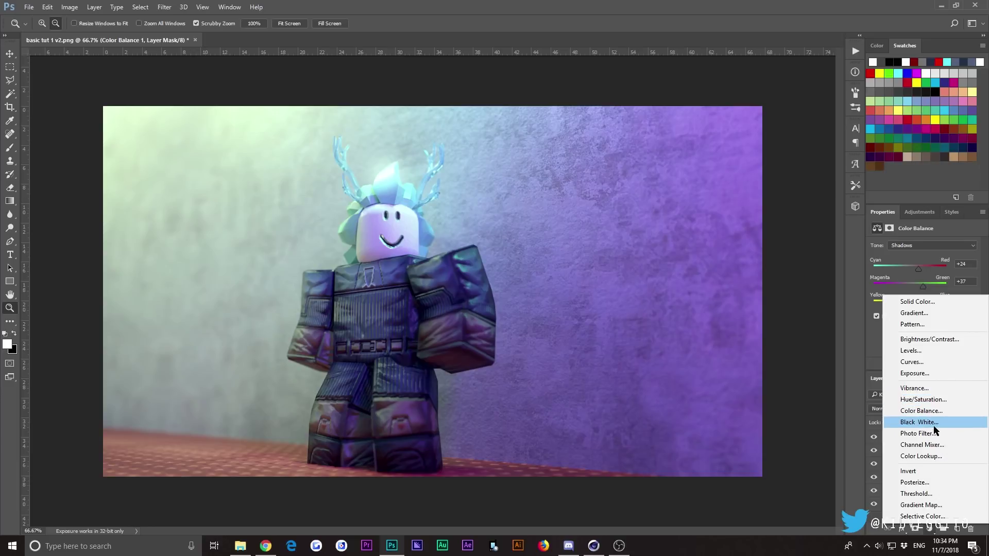
pyautogui.click(933, 410)
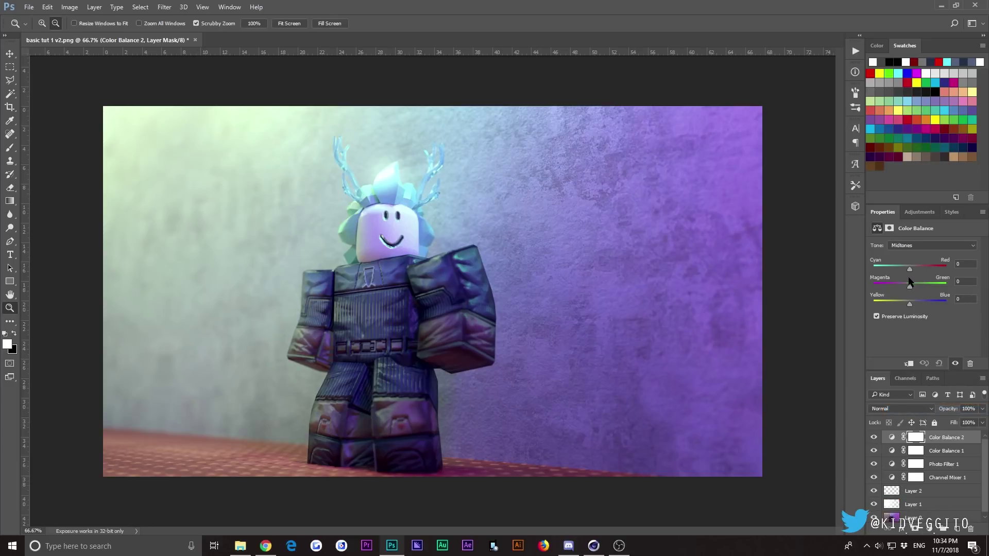
pyautogui.hotkey('ctrl', 'z')
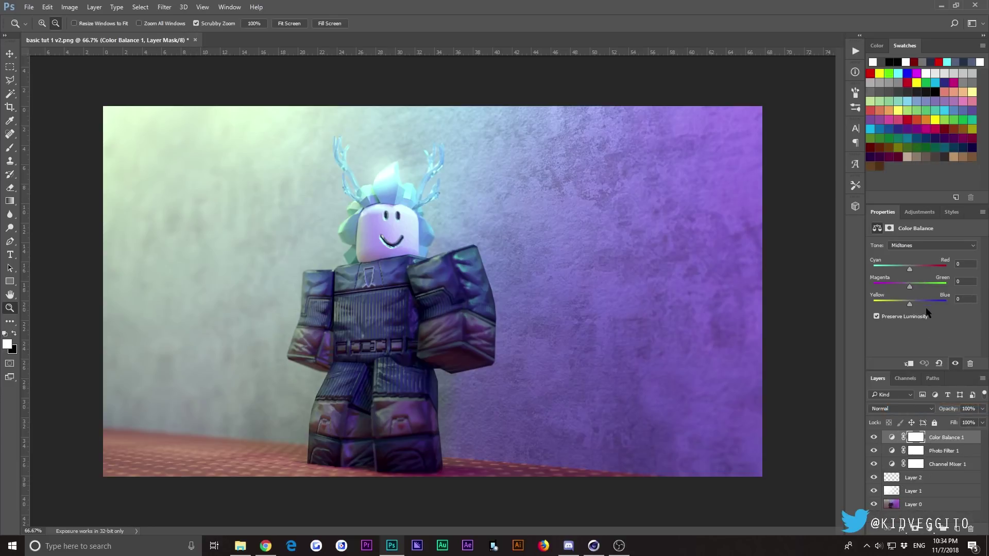
pyautogui.click(927, 528)
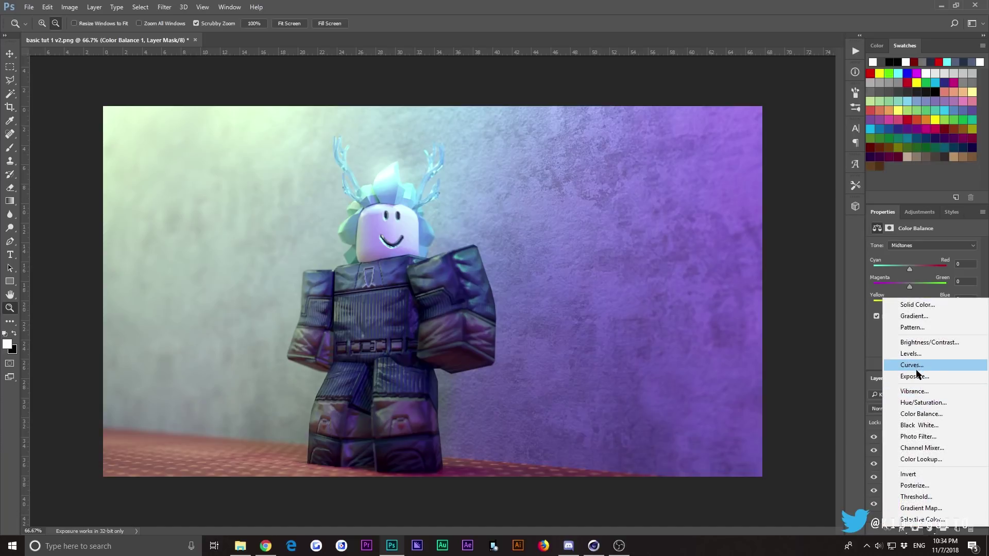
pyautogui.click(502, 207)
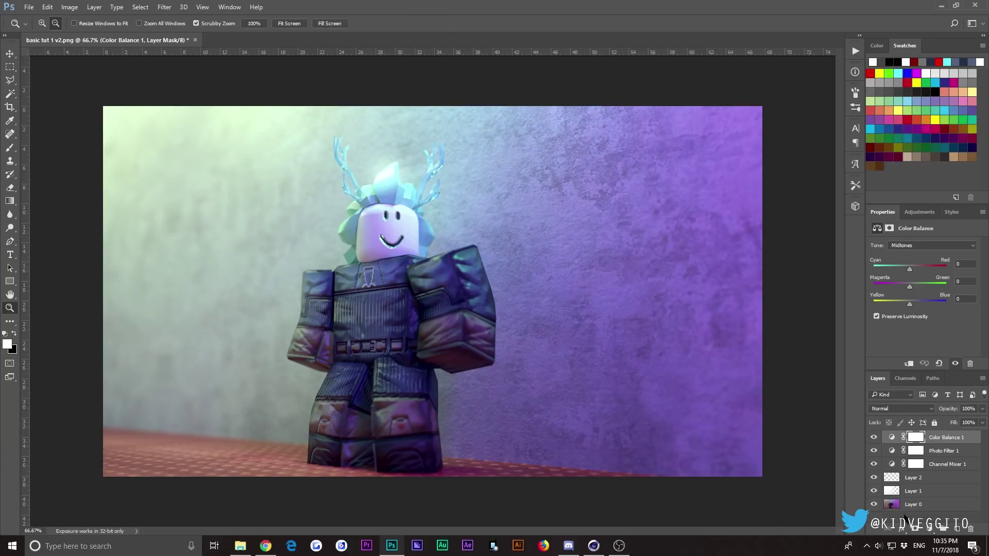
pyautogui.click(930, 529)
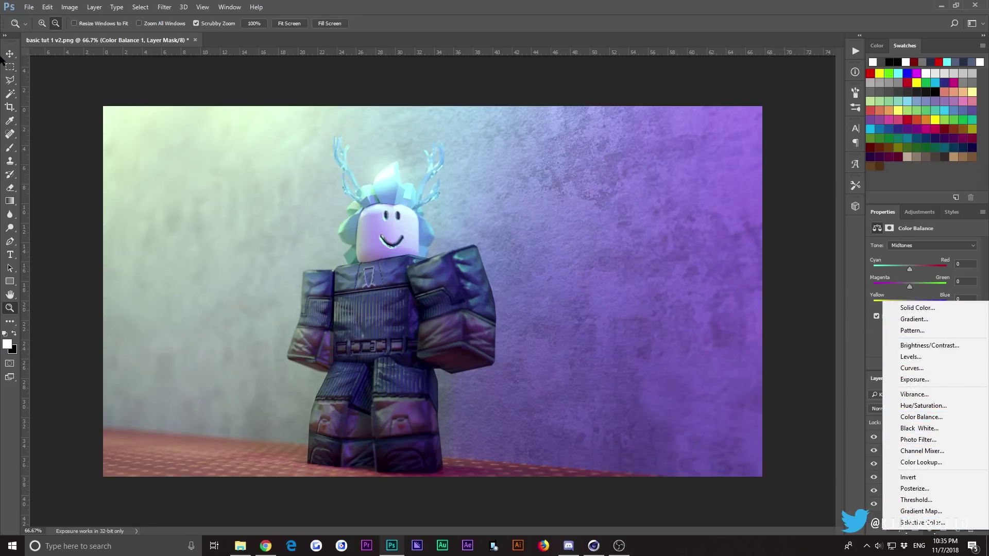
pyautogui.click(650, 2)
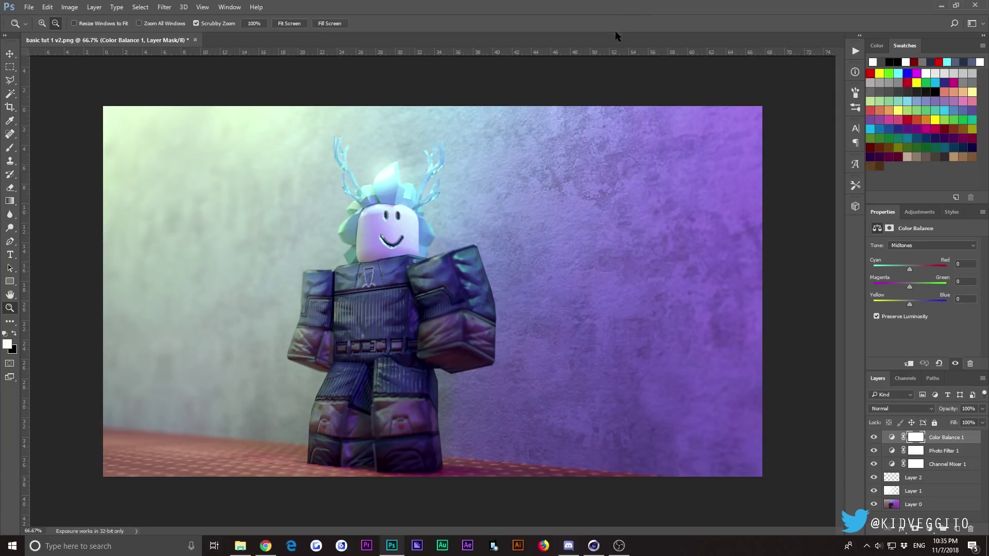
pyautogui.click(938, 513)
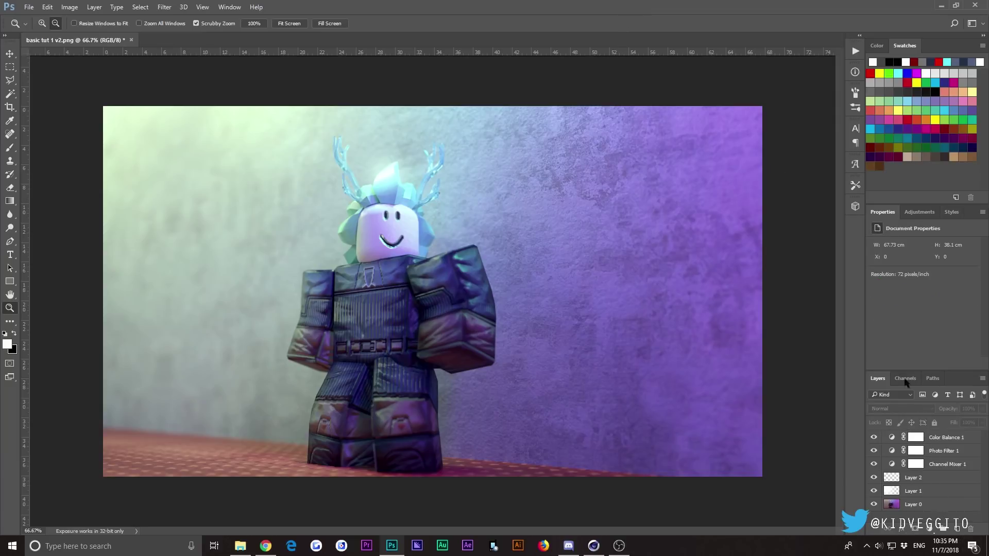
# Add a Color Lookup adjustment layer above the Color Balance layer, without loading a LUT
pyautogui.click(950, 436)
pyautogui.click(929, 529)
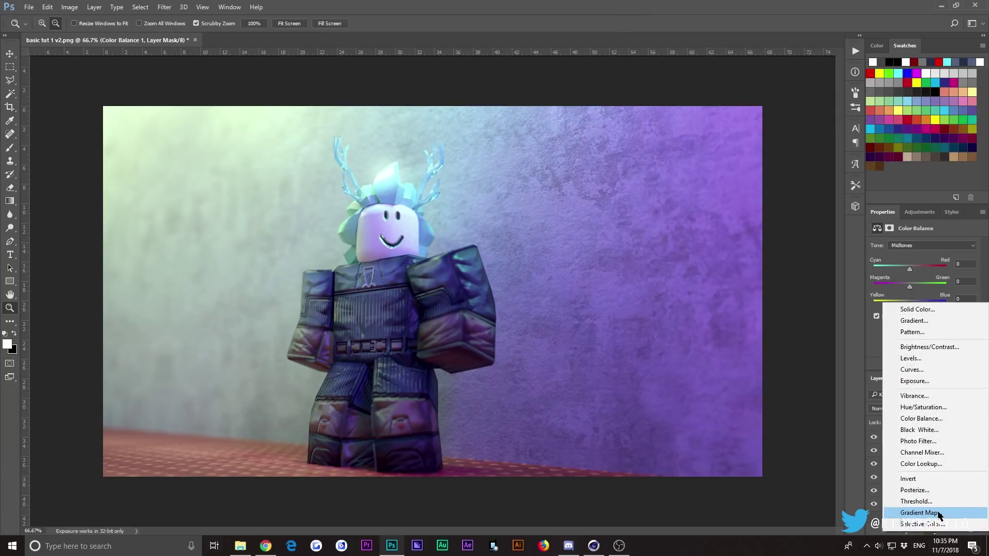
pyautogui.click(939, 465)
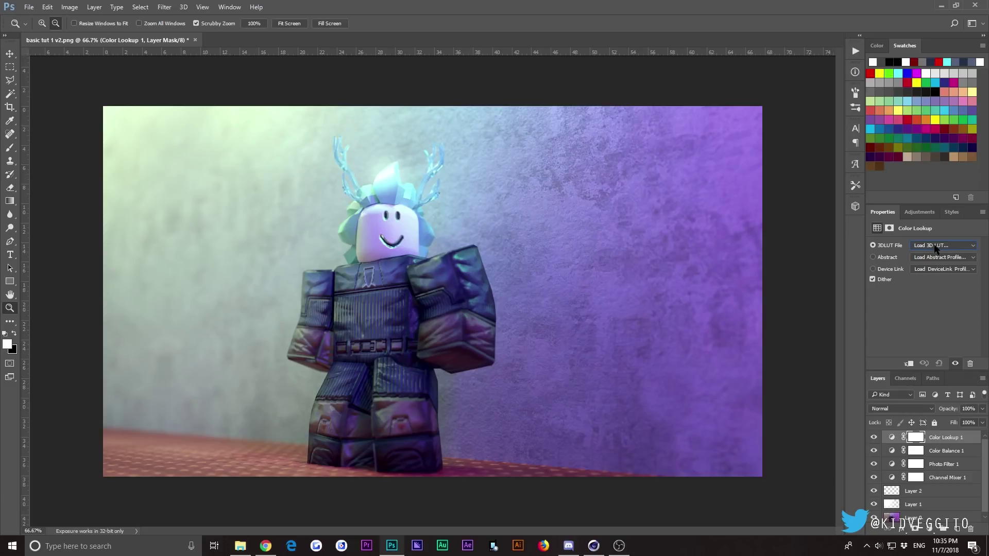
pyautogui.click(934, 440)
# Add a Curves adjustment layer, move the white point slightly inward and pull the RGB midtones down for stronger contrast
pyautogui.click(928, 528)
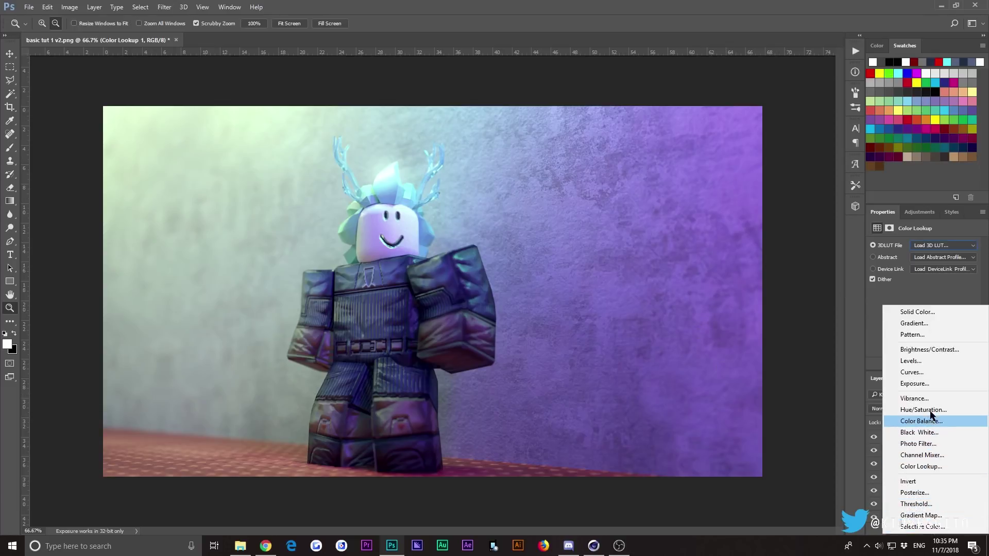
pyautogui.click(907, 373)
pyautogui.moveTo(971, 270)
pyautogui.mouseDown()
pyautogui.moveTo(952, 271)
pyautogui.moveTo(963, 269)
pyautogui.mouseUp()
pyautogui.moveTo(928, 314); pyautogui.dragTo(931, 318)
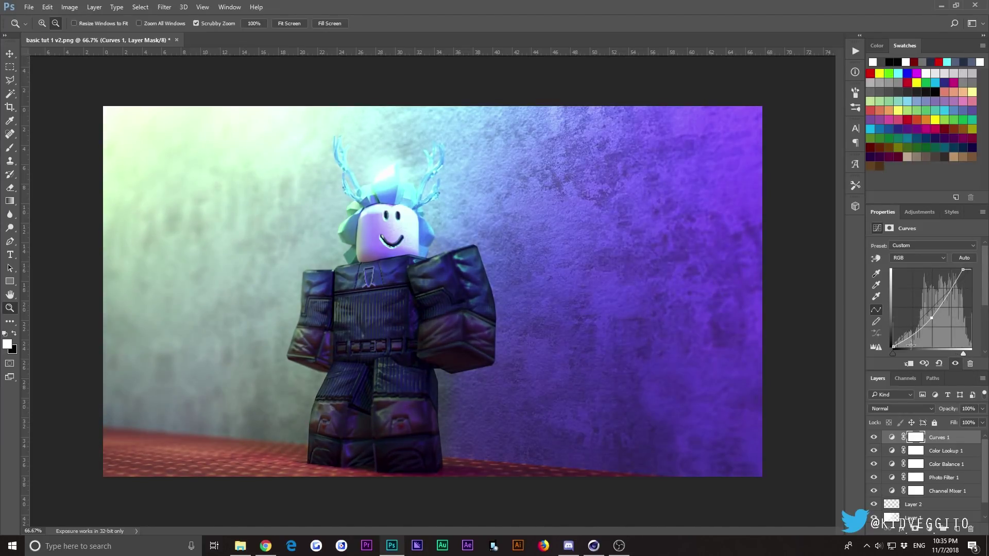
# Lower the opacity of Layer 2, the glow layer, to 26%
pyautogui.click(942, 491)
pyautogui.scroll(-1, 940, 496)
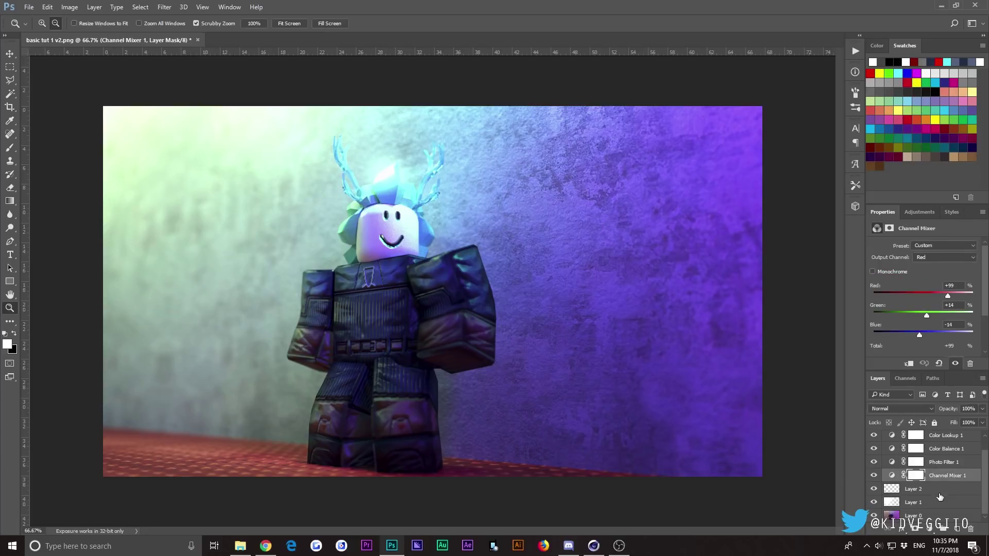
pyautogui.scroll(1, 925, 502)
pyautogui.click(946, 438)
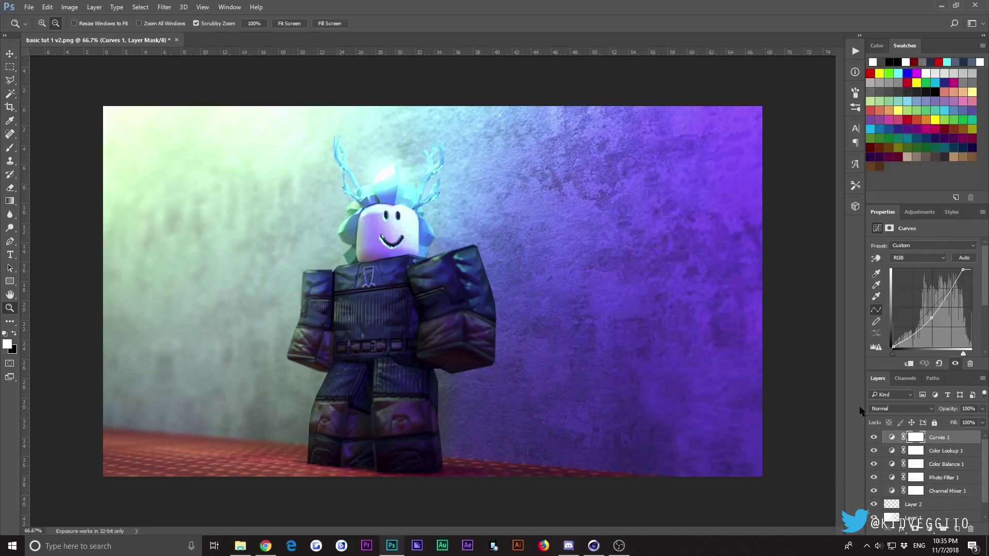
pyautogui.click(925, 505)
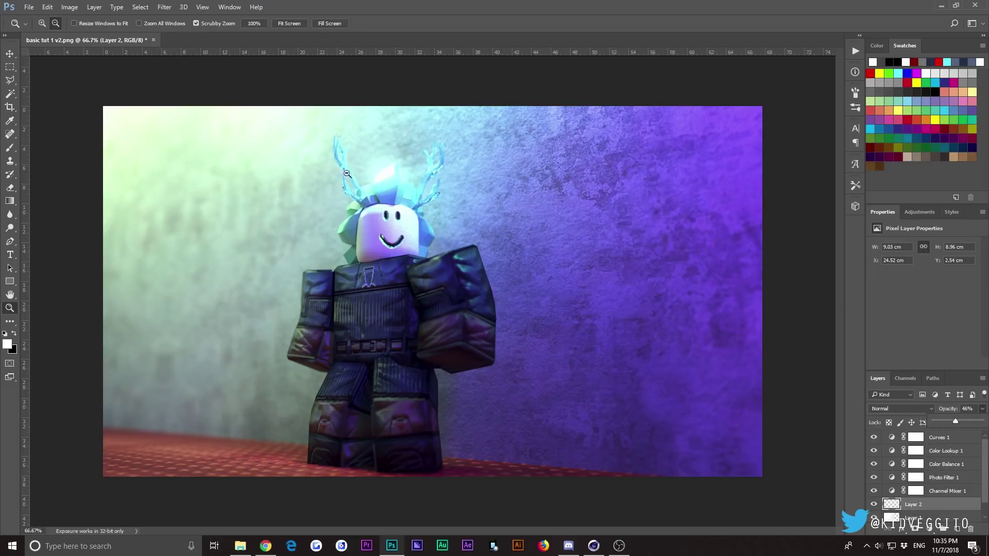
pyautogui.moveTo(956, 422); pyautogui.dragTo(947, 425)
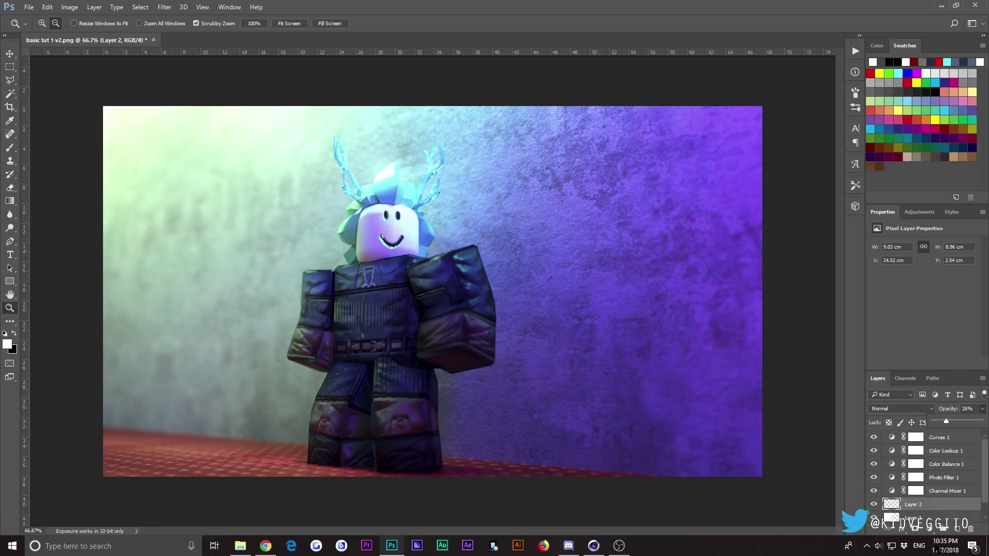
# Add a new layer above Curves 1 and fill it with black using the Paint Bucket tool
pyautogui.click(936, 479)
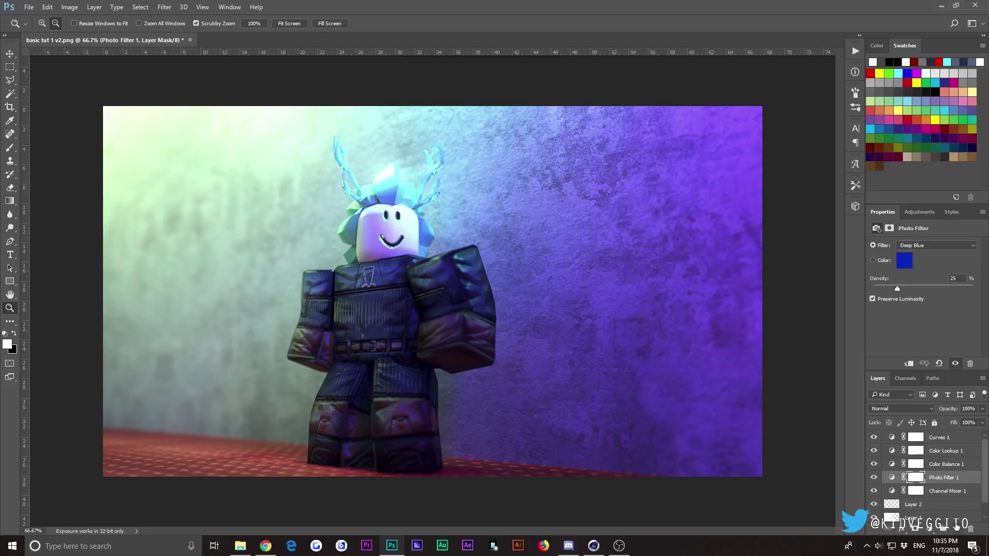
pyautogui.click(946, 442)
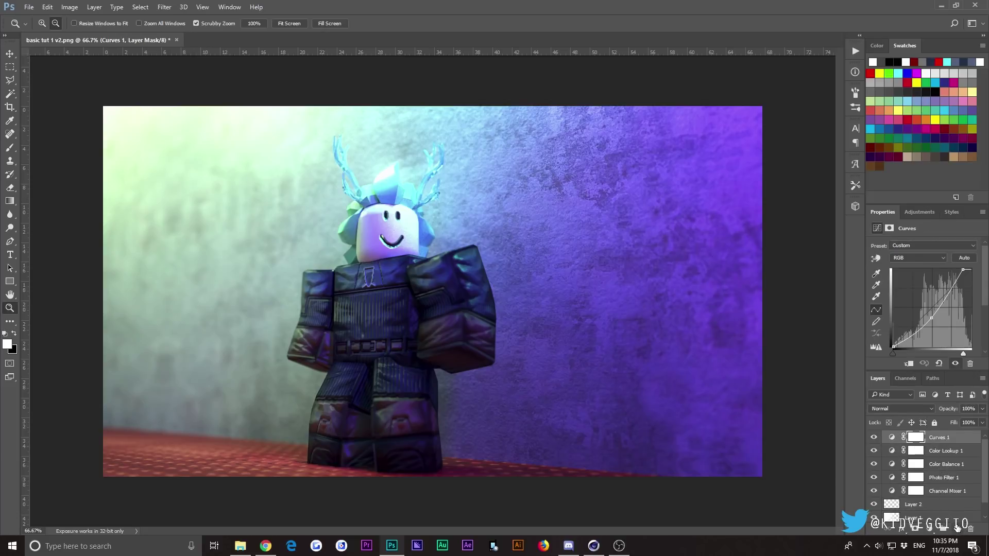
pyautogui.click(957, 529)
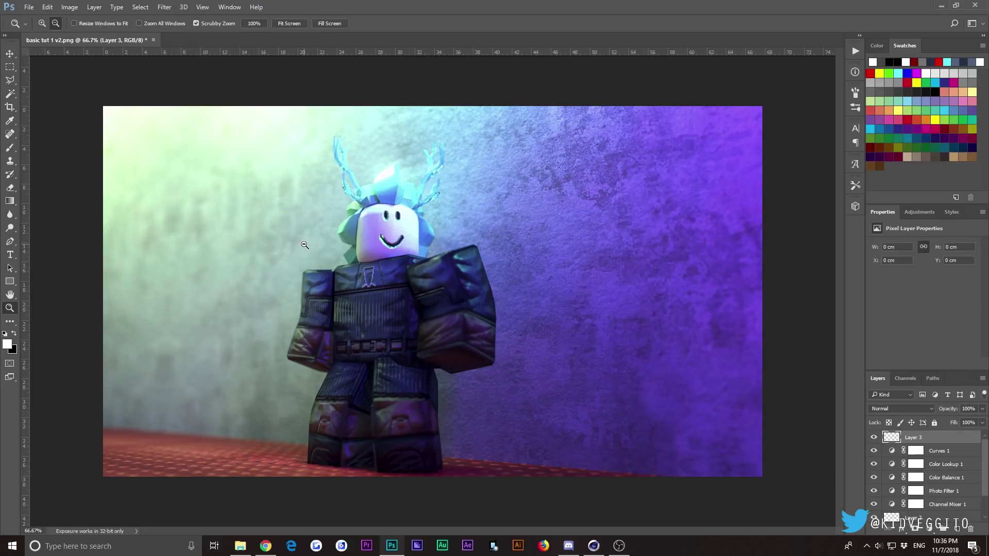
pyautogui.click(10, 161)
pyautogui.click(10, 201)
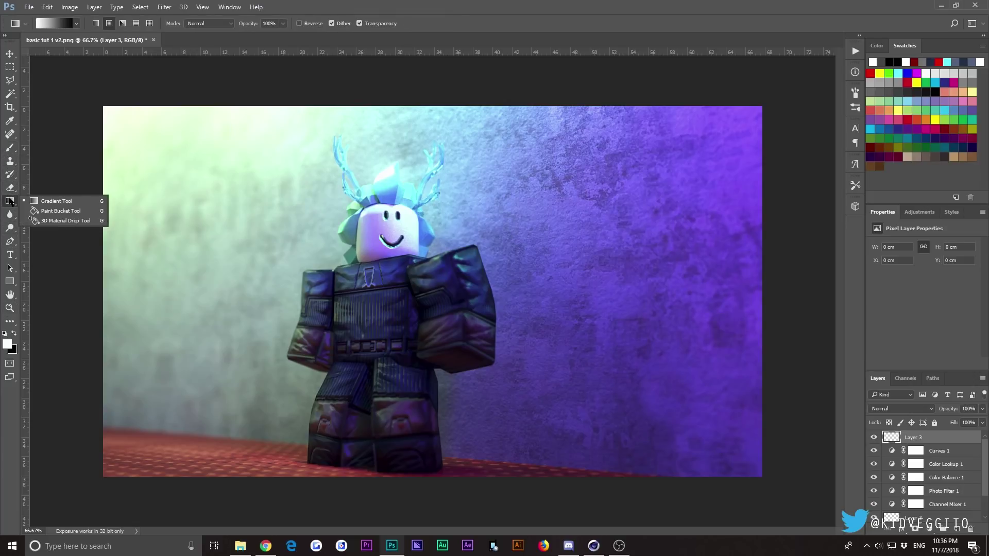
pyautogui.click(64, 211)
pyautogui.click(11, 202)
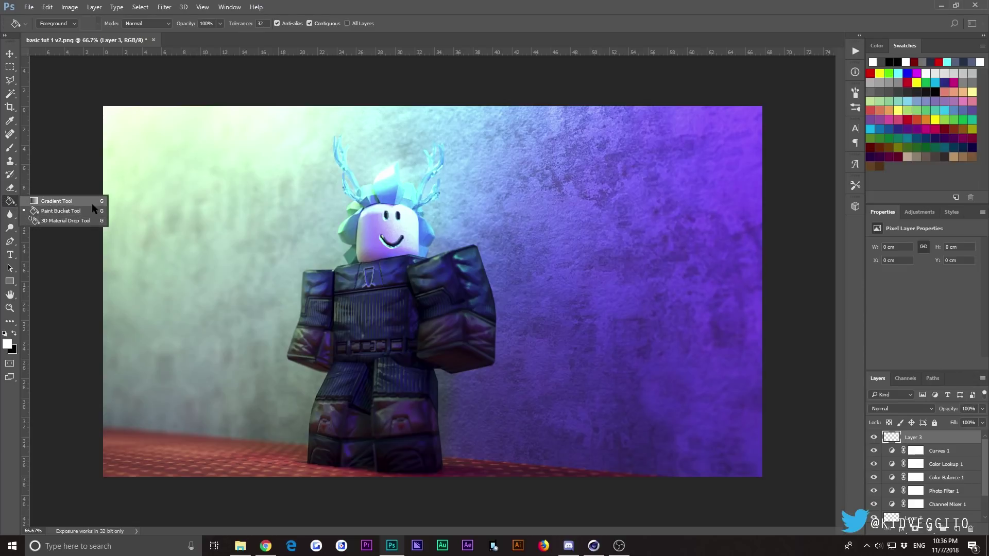
pyautogui.click(14, 334)
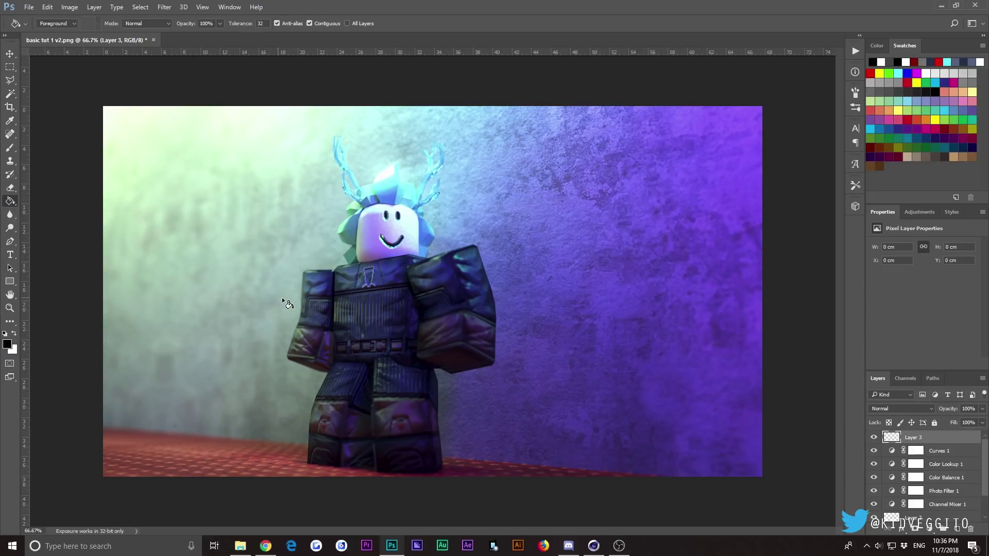
pyautogui.click(289, 309)
# Erase the middle of the black layer with a soft 2874 px eraser at 0% hardness, leaving a vignette around the edges
pyautogui.click(10, 147)
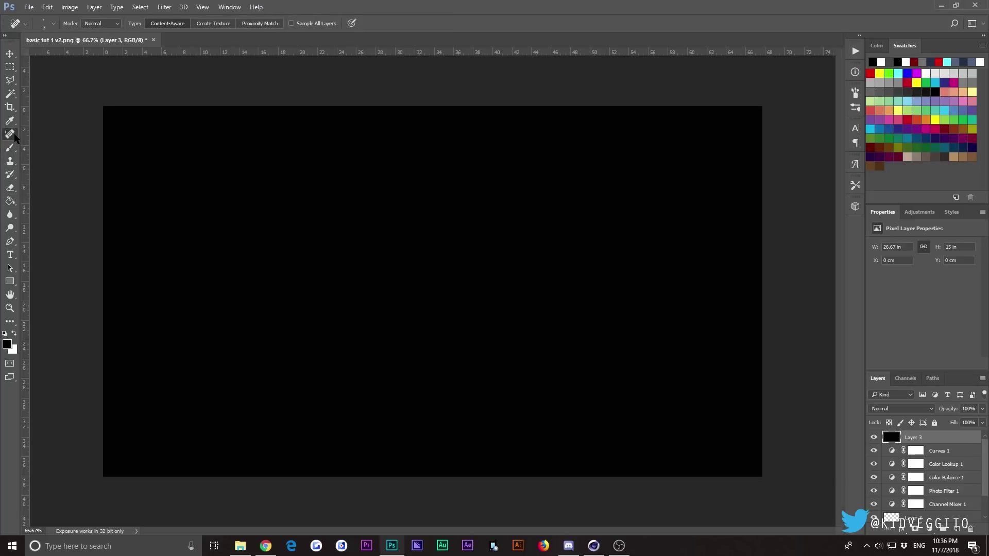
pyautogui.rightClick(10, 147)
pyautogui.click(10, 188)
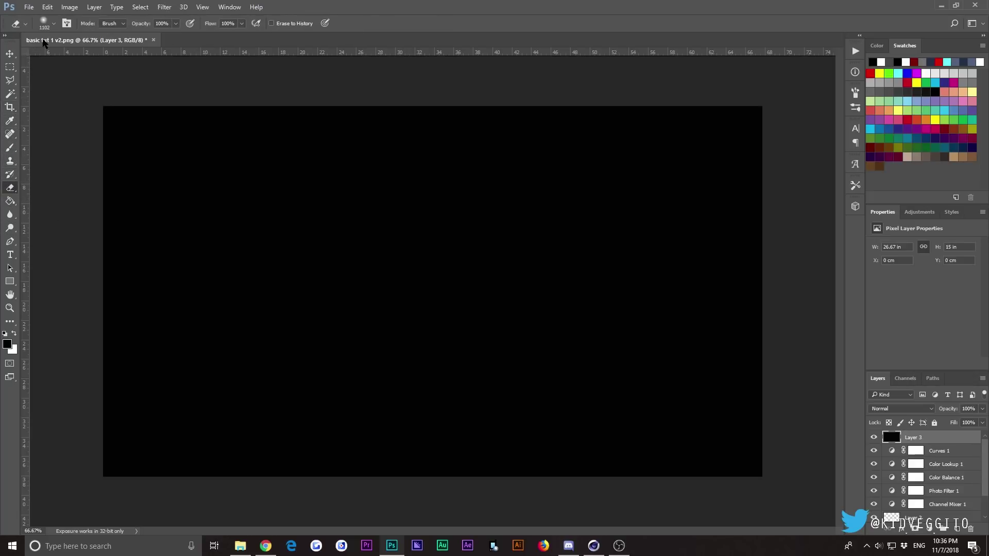
pyautogui.click(46, 26)
pyautogui.moveTo(118, 57); pyautogui.dragTo(119, 59)
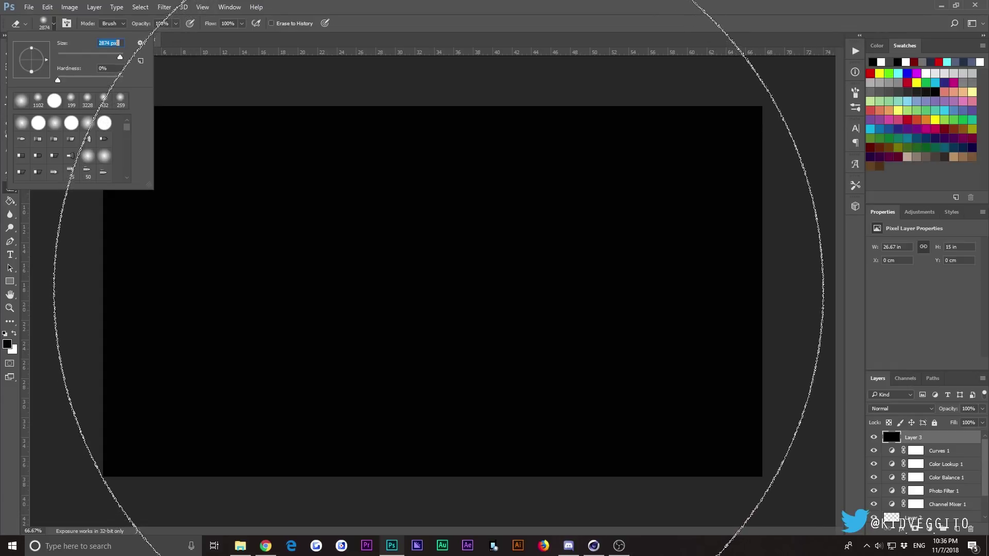
pyautogui.click(431, 283)
pyautogui.click(430, 282)
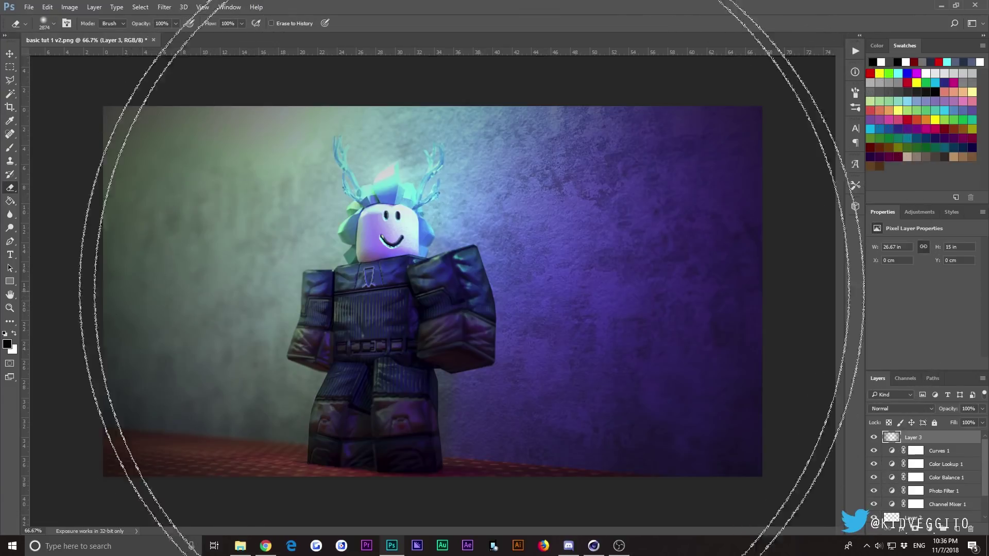
# Set the vignette layer's blend mode to Overlay
pyautogui.click(901, 408)
pyautogui.click(888, 300)
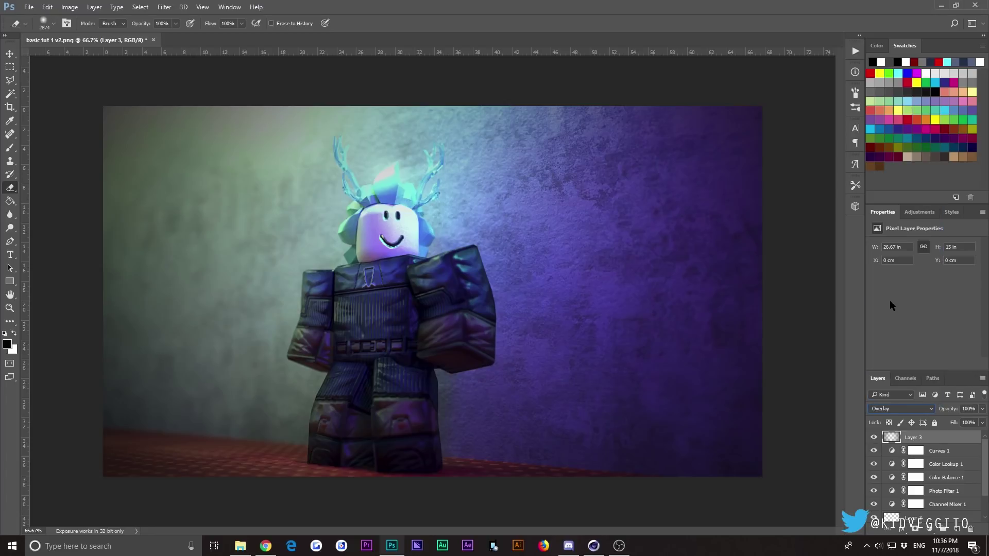
pyautogui.click(10, 55)
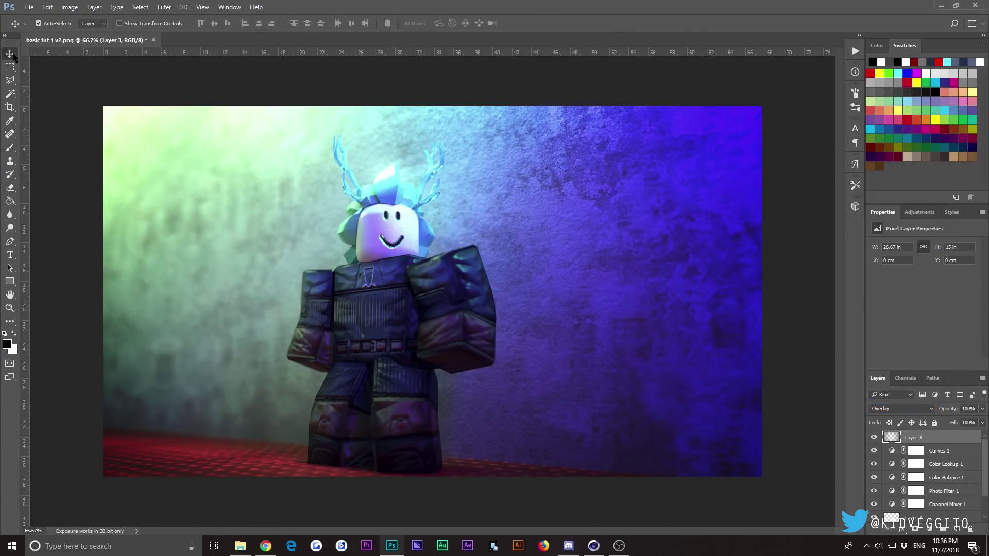
# Hide the adjustment and glow layers to examine the base render, and make the layers visible again
pyautogui.click(873, 437)
pyautogui.click(874, 464)
pyautogui.moveTo(877, 441); pyautogui.dragTo(876, 515)
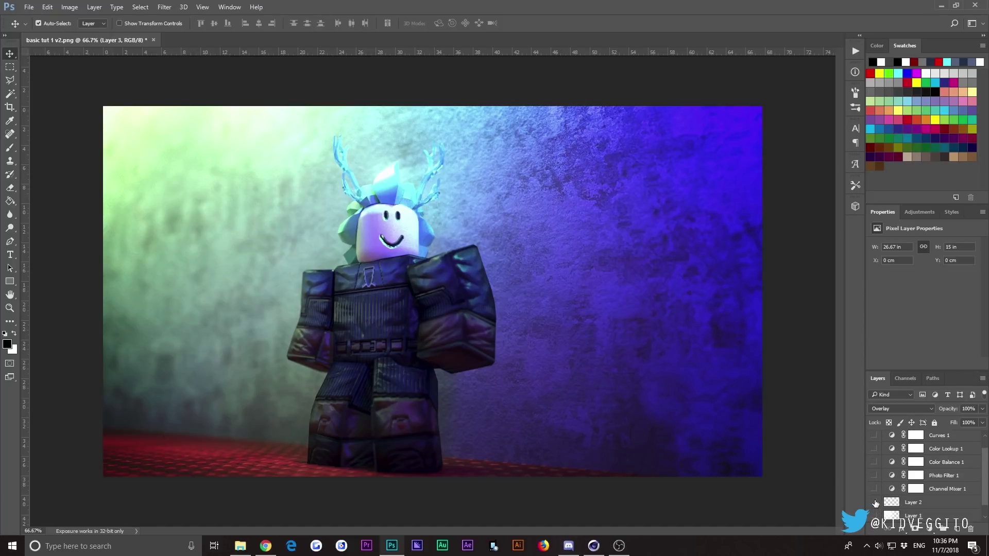
pyautogui.keyDown('alt'); pyautogui.click(875, 503); pyautogui.keyUp('alt')
pyautogui.scroll(-1, 877, 504)
pyautogui.click(875, 505)
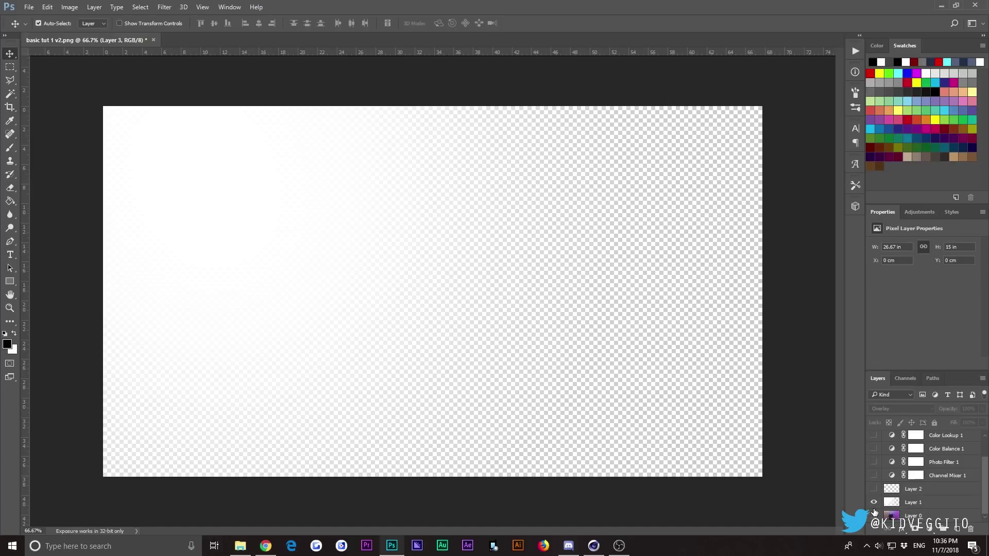
pyautogui.click(874, 516)
pyautogui.click(873, 503)
pyautogui.moveTo(877, 504); pyautogui.dragTo(877, 446)
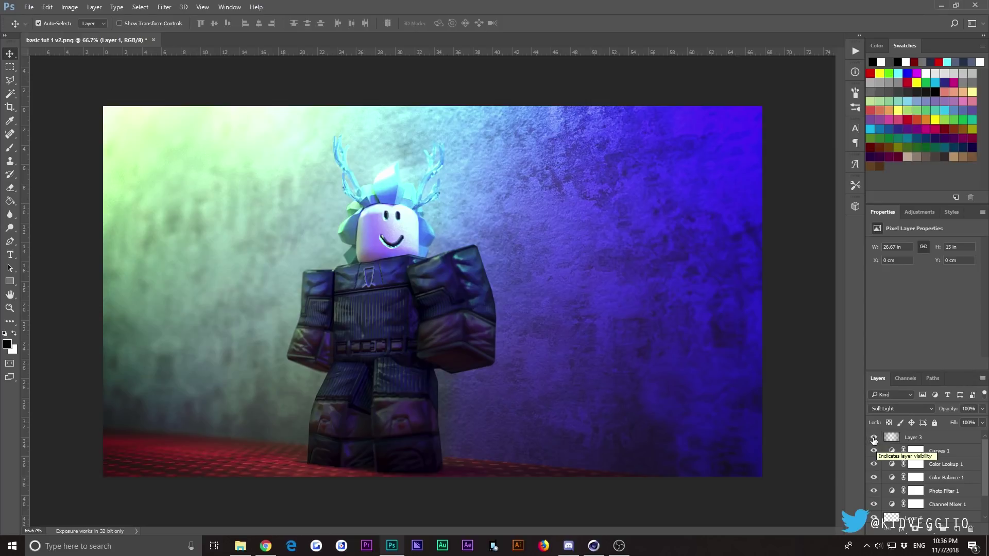
# Compare the image with and without the Layer 3 vignette and leave that layer hidden
pyautogui.click(874, 438)
pyautogui.click(874, 438)
pyautogui.click(874, 438)
pyautogui.scroll(-2, 883, 478)
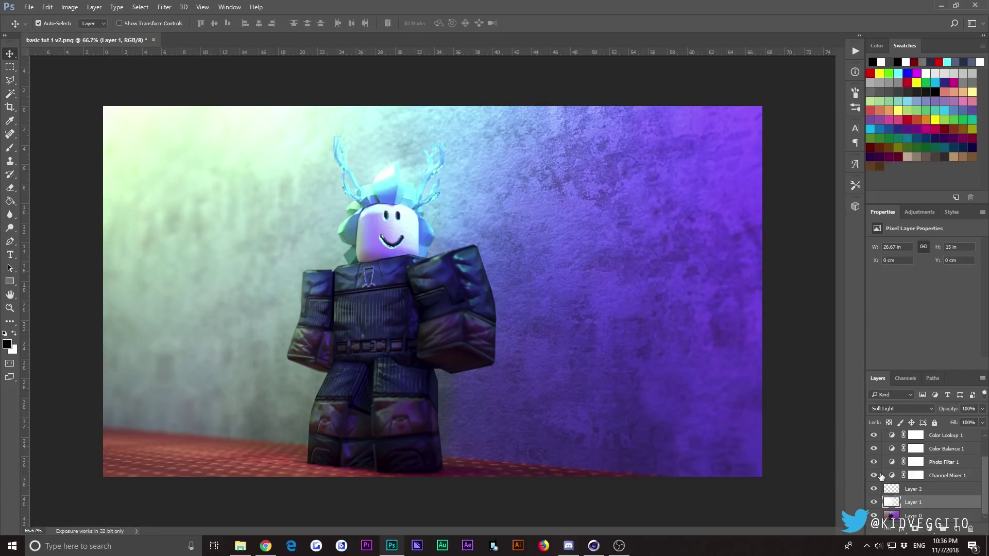
pyautogui.scroll(2, 881, 477)
# Toggle the visibility of Curves 1 to compare the image with and without its contrast adjustment
pyautogui.click(874, 451)
pyautogui.click(874, 451)
pyautogui.click(874, 451)
pyautogui.click(874, 451)
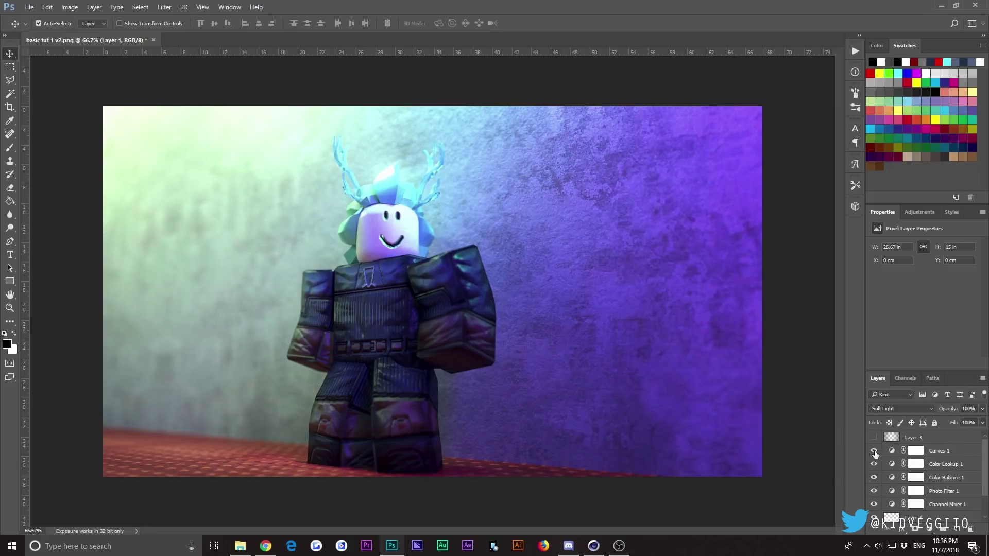
pyautogui.moveTo(874, 451); pyautogui.dragTo(876, 470)
pyautogui.click(874, 452)
pyautogui.click(874, 451)
pyautogui.click(874, 452)
# Add the white text "TIER D" in 72 pt Futurist Fixed-width on the purple wall beside the character
pyautogui.click(10, 254)
pyautogui.click(14, 333)
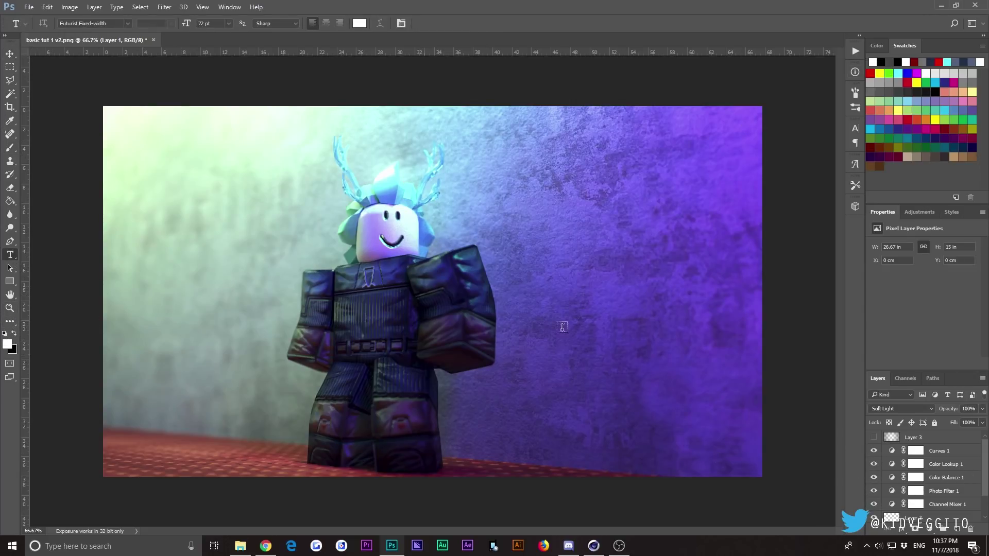
pyautogui.click(650, 320)
pyautogui.write('ti')
pyautogui.press('BackSpace')
pyautogui.press('BackSpace')
pyautogui.write('TIER')
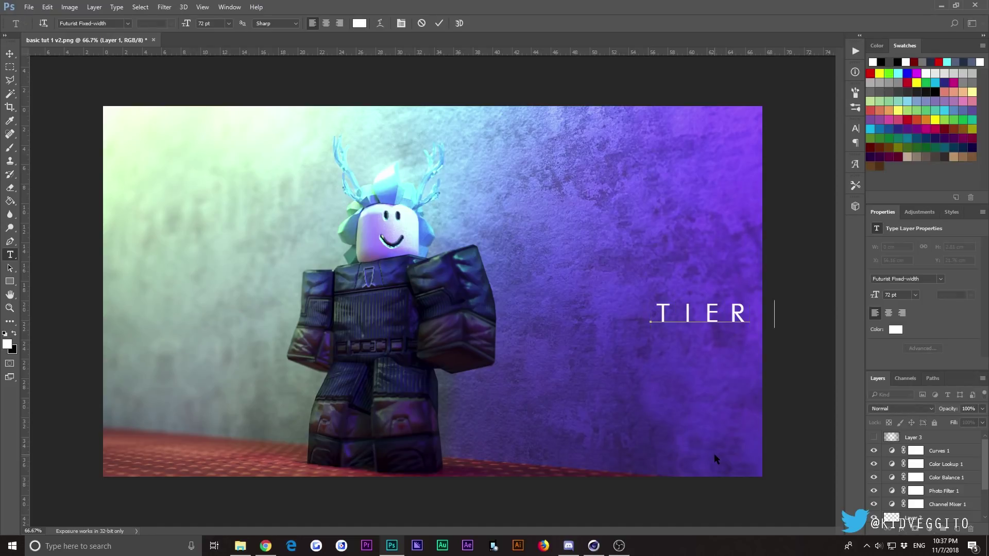
# Move the "TIER D" text into the lower-right corner of the artwork
pyautogui.click(9, 54)
pyautogui.moveTo(748, 300); pyautogui.dragTo(652, 202)
pyautogui.keyDown('ctrl'); pyautogui.moveTo(608, 176); pyautogui.dragTo(612, 398); pyautogui.keyUp('ctrl')
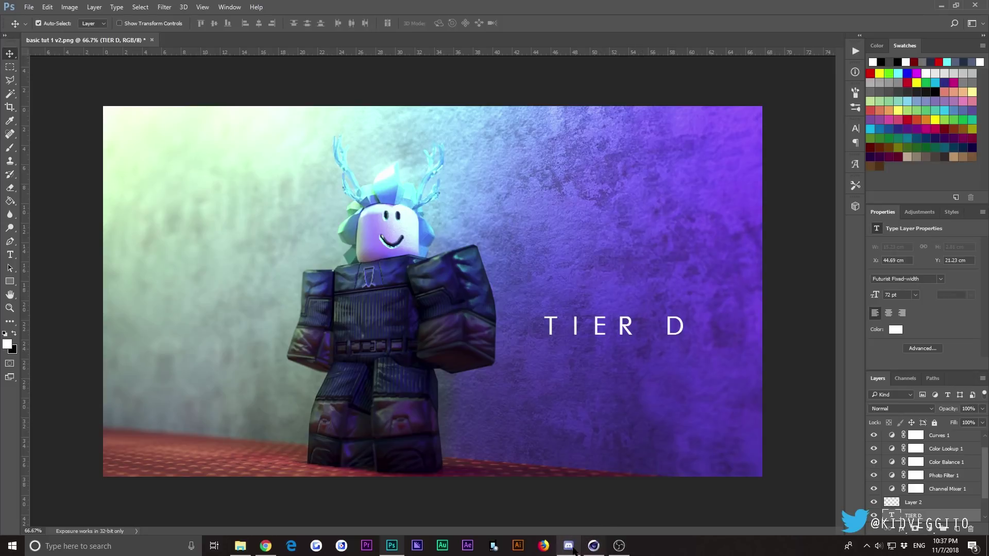
pyautogui.keyDown('ctrl'); pyautogui.moveTo(601, 335); pyautogui.dragTo(650, 453); pyautogui.keyUp('ctrl')
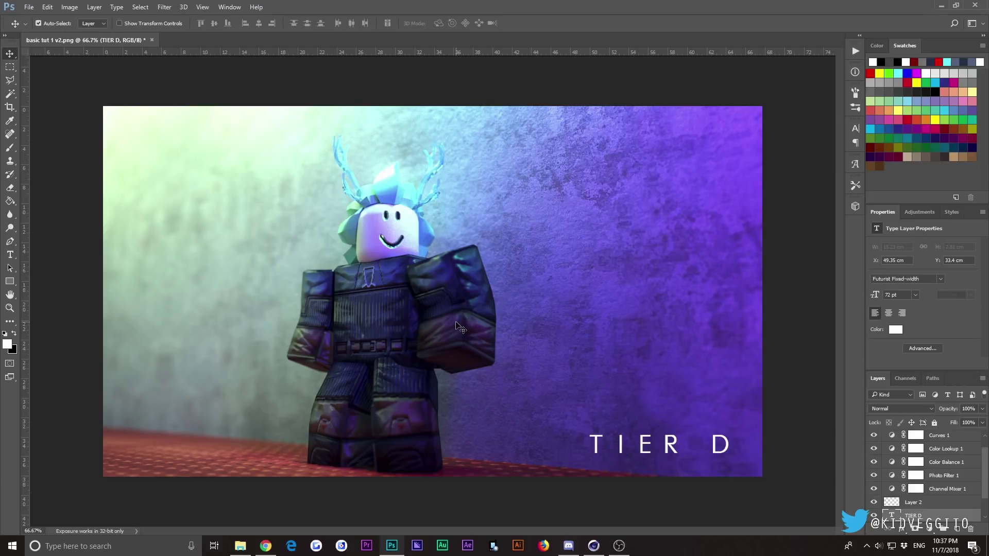
pyautogui.click(10, 254)
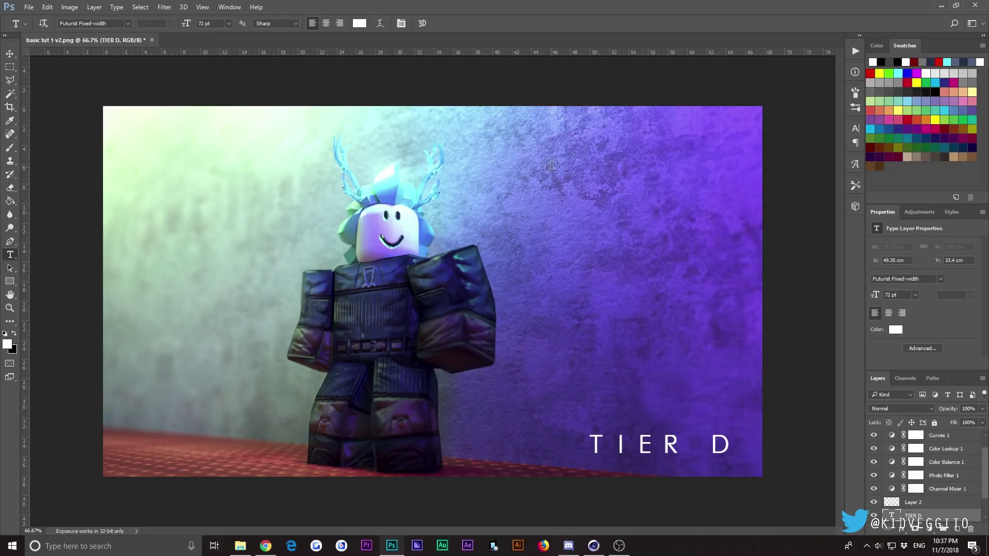
# Switch to Discord and look back through the messages in the ART EXILE server's general channel
pyautogui.click(569, 546)
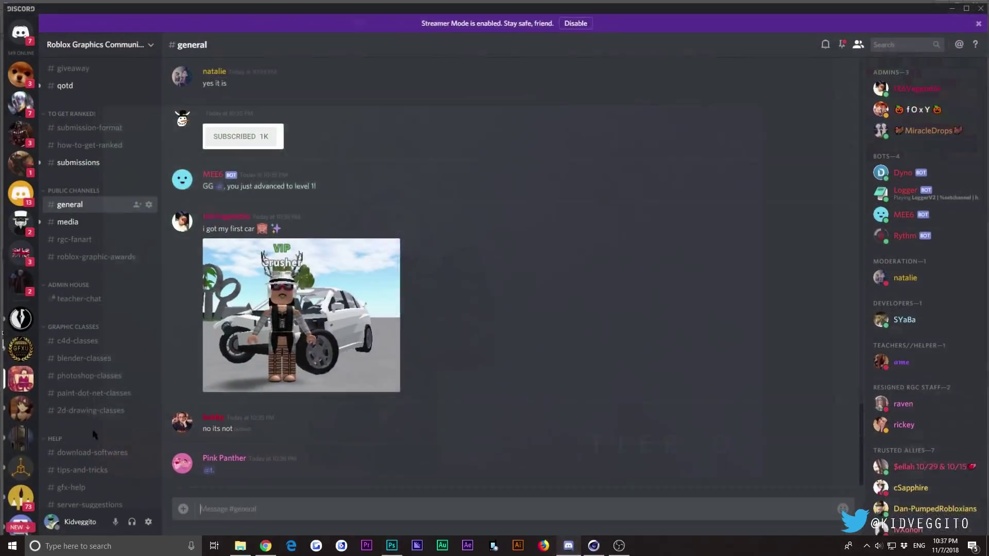
pyautogui.click(21, 318)
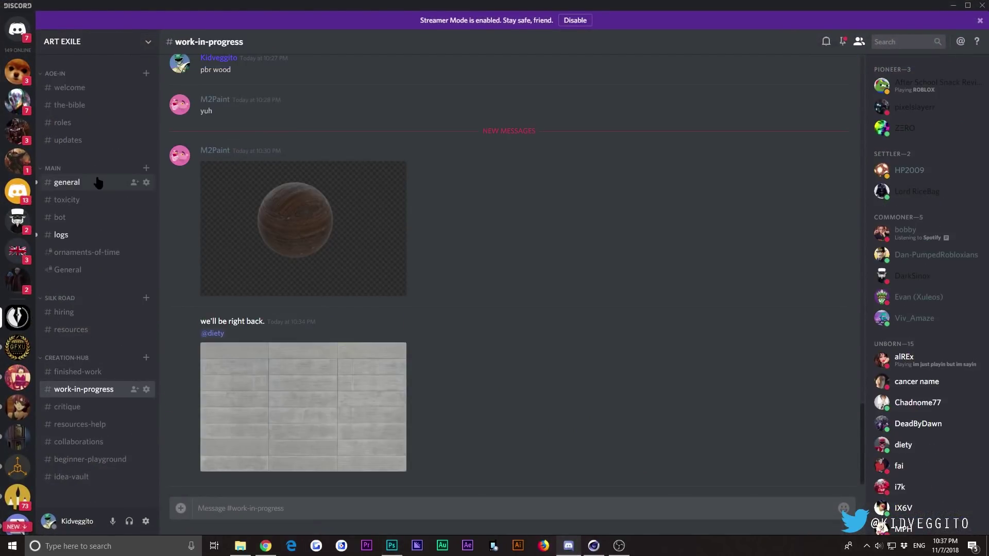
pyautogui.click(67, 182)
pyautogui.scroll(5, 373, 437)
pyautogui.scroll(7, 375, 434)
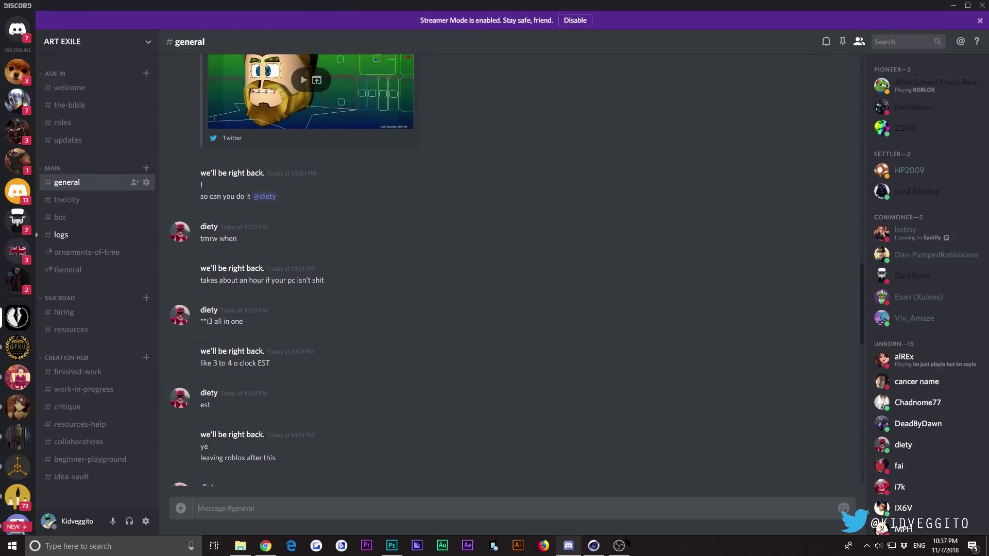